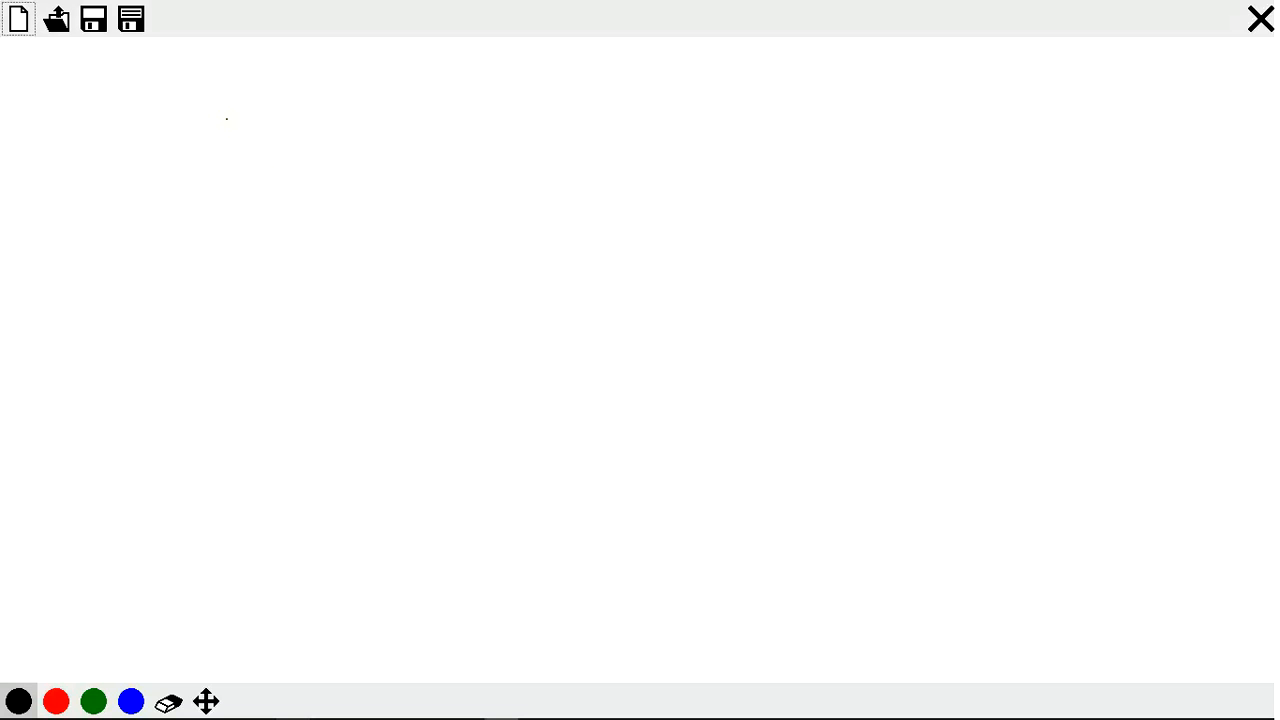
Handwrite the population regression equation Y = β0 + β1X + ε in black across the upper part of the blank page.
mouse_move(222, 112)
left_mouse_down()
mouse_move(271, 111)
mouse_move(238, 176)
left_mouse_up()
mouse_move(290, 137)
left_mouse_down()
mouse_move(322, 136)
mouse_move(321, 158)
left_mouse_up()
mouse_move(367, 130)
left_mouse_down()
mouse_move(352, 212)
mouse_move(358, 160)
mouse_move(391, 174)
mouse_move(478, 144)
mouse_move(460, 168)
left_mouse_up()
mouse_move(508, 116)
left_mouse_down()
mouse_move(500, 188)
mouse_move(502, 175)
mouse_move(548, 172)
left_mouse_up()
mouse_move(574, 106)
left_mouse_down()
mouse_move(609, 158)
mouse_move(582, 168)
left_mouse_up()
mouse_move(666, 143)
left_mouse_down()
mouse_move(686, 141)
mouse_move(686, 164)
left_mouse_up()
mouse_move(775, 124)
left_mouse_down()
mouse_move(738, 138)
mouse_move(772, 168)
left_mouse_up()
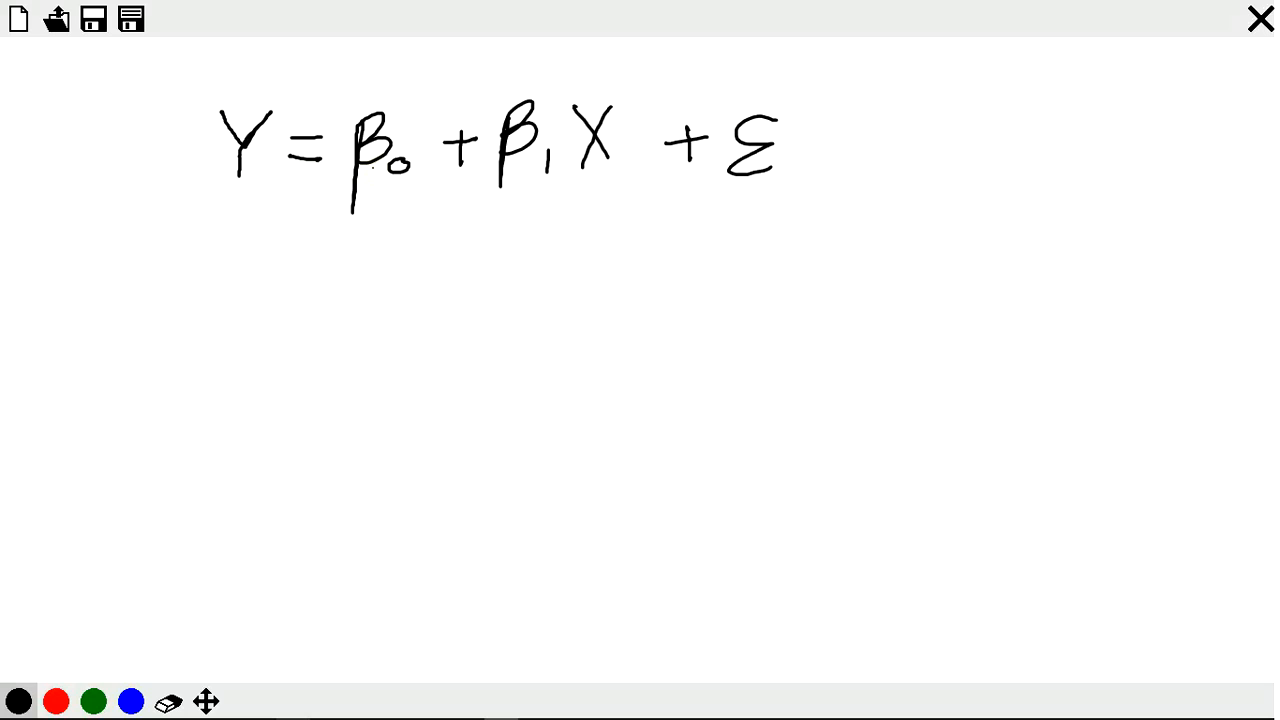
Write the label "parameters" beneath the equation and draw arrows from it up to β1 and β0.
mouse_move(376, 240)
left_mouse_down()
mouse_move(375, 258)
mouse_move(438, 246)
mouse_move(458, 262)
mouse_move(498, 262)
left_mouse_up()
left_click_drag(502, 256, 520, 262)
left_click_drag(512, 244, 536, 246)
left_click_drag(536, 254, 566, 262)
mouse_move(566, 252)
left_mouse_down()
mouse_move(580, 240)
mouse_move(584, 264)
left_mouse_up()
left_click_drag(519, 222, 519, 192)
left_click_drag(506, 206, 528, 208)
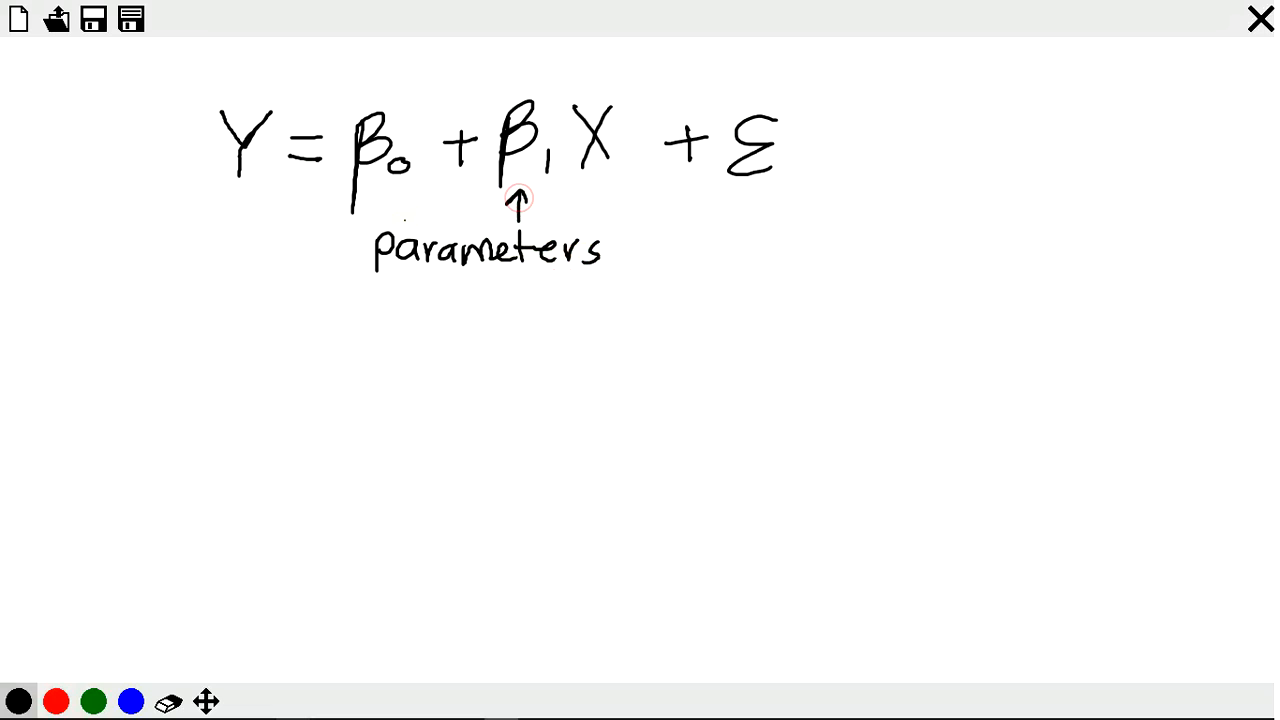
mouse_move(402, 228)
left_mouse_down()
mouse_move(385, 196)
mouse_move(404, 200)
left_mouse_up()
Write "random variable (noise)" beneath the ε term and draw an arrow from it up to ε.
mouse_move(741, 228)
left_mouse_down()
mouse_move(786, 256)
mouse_move(834, 252)
left_mouse_up()
mouse_move(836, 214)
left_mouse_down()
mouse_move(836, 256)
mouse_move(856, 234)
mouse_move(888, 230)
mouse_move(904, 246)
left_mouse_up()
mouse_move(744, 274)
left_mouse_down()
mouse_move(798, 280)
mouse_move(804, 296)
left_mouse_up()
mouse_move(814, 290)
left_mouse_down()
mouse_move(832, 268)
mouse_move(846, 290)
mouse_move(890, 288)
left_mouse_up()
mouse_move(896, 258)
left_mouse_down()
mouse_move(898, 286)
mouse_move(930, 288)
left_mouse_up()
mouse_move(744, 318)
left_mouse_down()
mouse_move(736, 352)
mouse_move(786, 346)
mouse_move(800, 330)
left_mouse_up()
mouse_move(816, 326)
left_mouse_down()
mouse_move(816, 338)
mouse_move(836, 330)
mouse_move(826, 346)
left_mouse_up()
left_click_drag(850, 336, 886, 350)
left_click_drag(758, 206, 758, 180)
left_click_drag(748, 194, 766, 194)
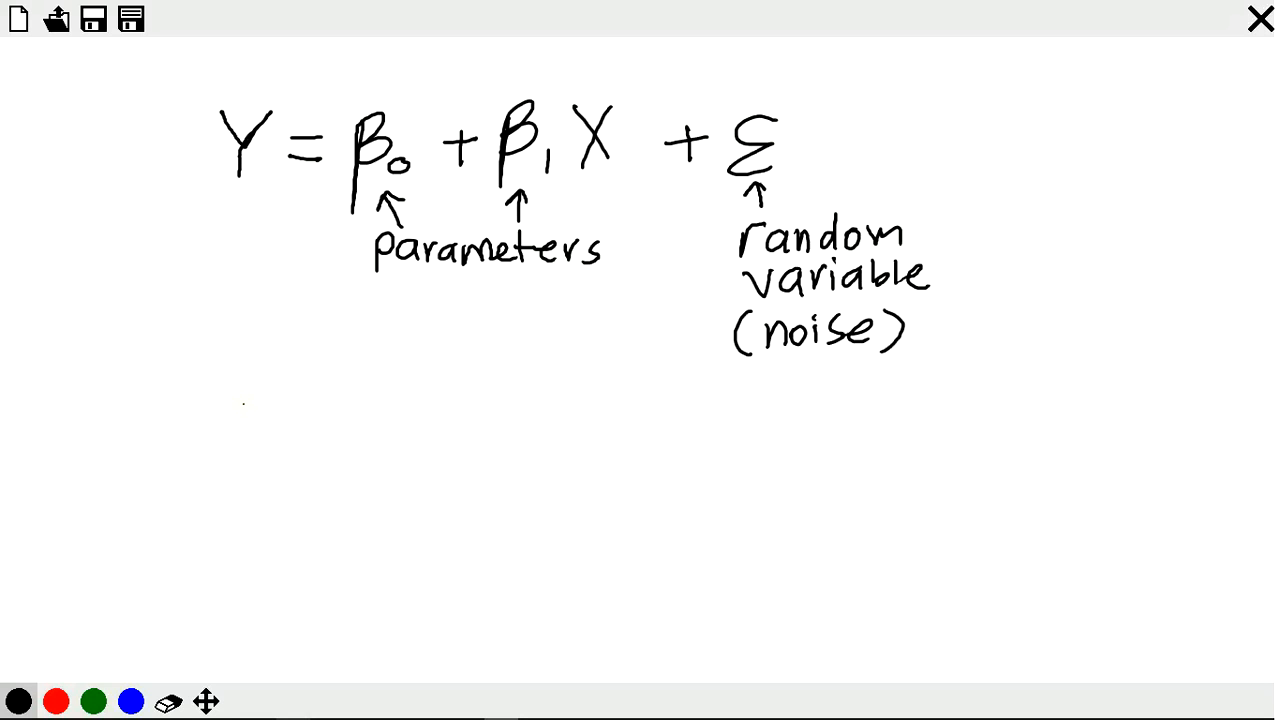
Handwrite the fitted equation Ŷ = b0 + b1X below the population equation.
left_click_drag(227, 399, 239, 428)
left_click_drag(258, 403, 222, 466)
mouse_move(232, 383)
left_mouse_down()
mouse_move(304, 412)
mouse_move(306, 434)
mouse_move(362, 466)
mouse_move(360, 452)
mouse_move(438, 430)
mouse_move(423, 447)
left_mouse_up()
mouse_move(479, 409)
left_mouse_down()
mouse_move(486, 460)
mouse_move(511, 467)
left_mouse_up()
mouse_move(527, 421)
left_mouse_down()
mouse_move(565, 460)
mouse_move(535, 471)
left_mouse_up()
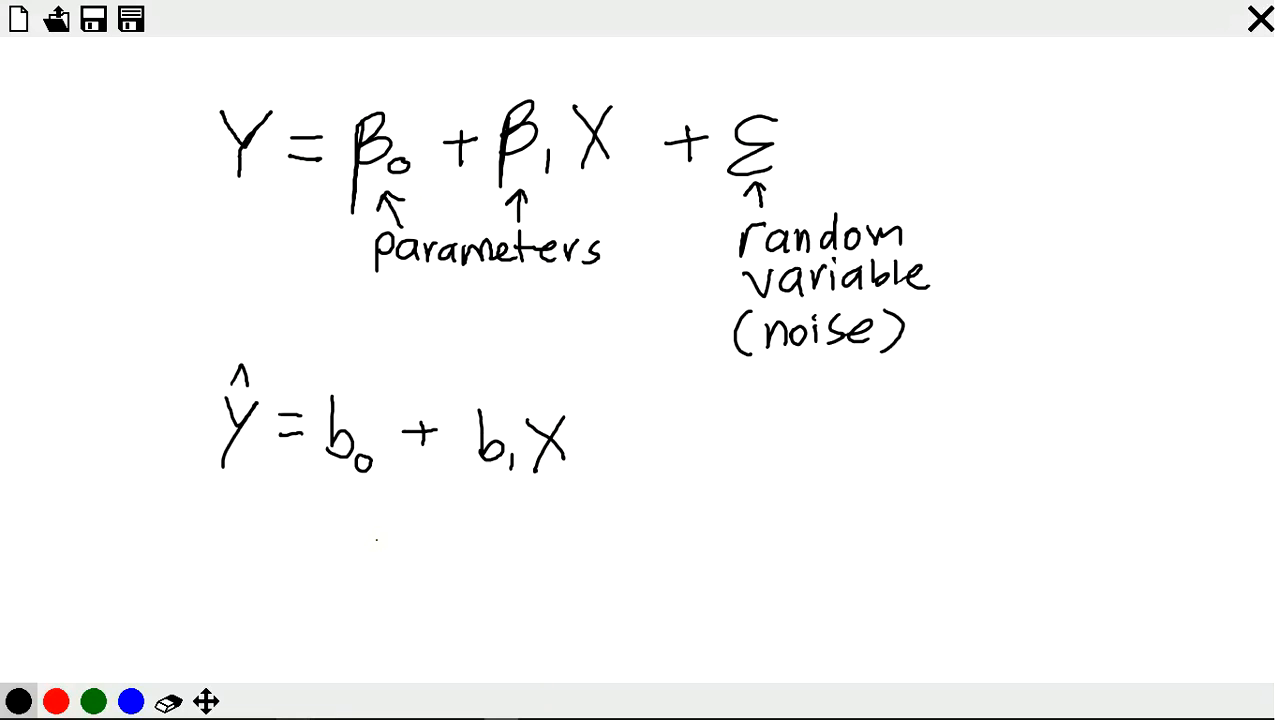
Label b0 and b1 as "estimates" with arrows pointing up to them, and draw a wavy line beside the fitted equation.
mouse_move(340, 556)
left_mouse_down()
mouse_move(362, 551)
mouse_move(378, 580)
left_mouse_up()
left_click_drag(413, 542, 414, 578)
left_click_drag(398, 556, 426, 555)
mouse_move(433, 558)
left_mouse_down()
mouse_move(433, 574)
mouse_move(478, 576)
mouse_move(550, 552)
left_mouse_up()
mouse_move(516, 546)
left_mouse_down()
mouse_move(511, 568)
mouse_move(549, 576)
left_mouse_up()
left_click_drag(572, 552, 557, 578)
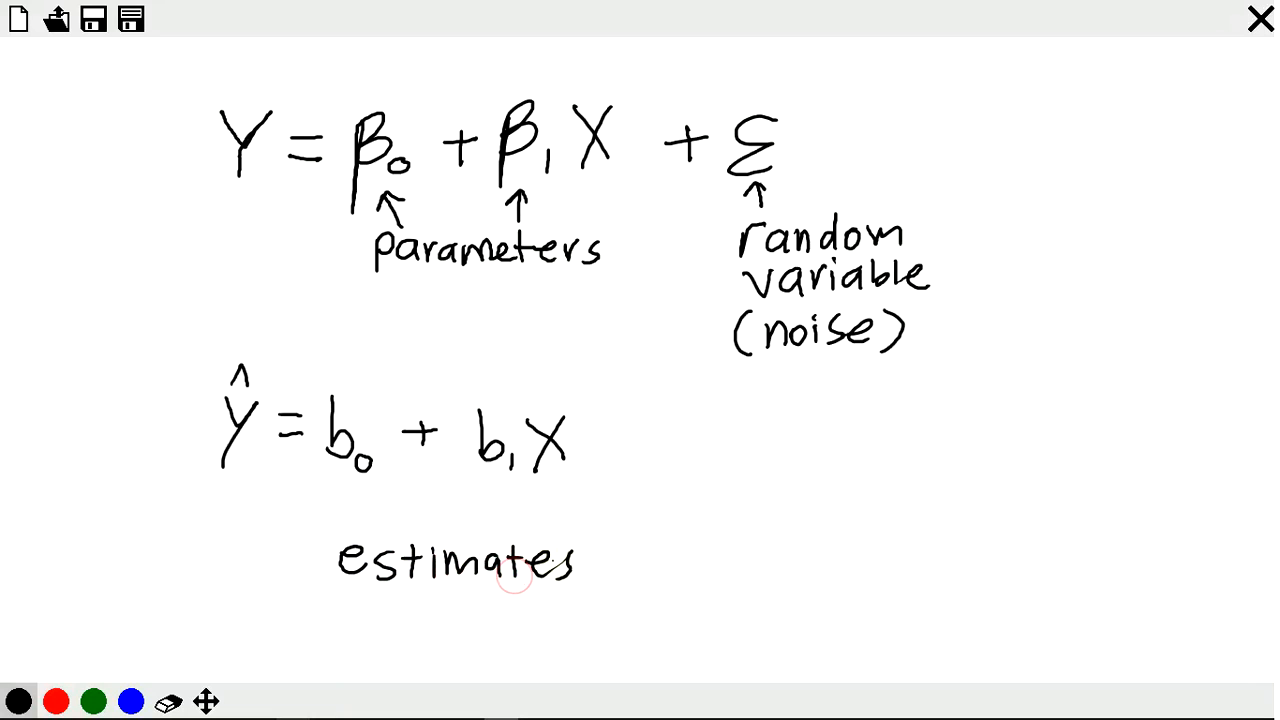
mouse_move(491, 527)
left_mouse_down()
mouse_move(491, 493)
mouse_move(503, 508)
left_mouse_up()
mouse_move(380, 520)
left_mouse_down()
mouse_move(365, 491)
mouse_move(377, 497)
left_mouse_up()
left_click_drag(642, 479, 803, 478)
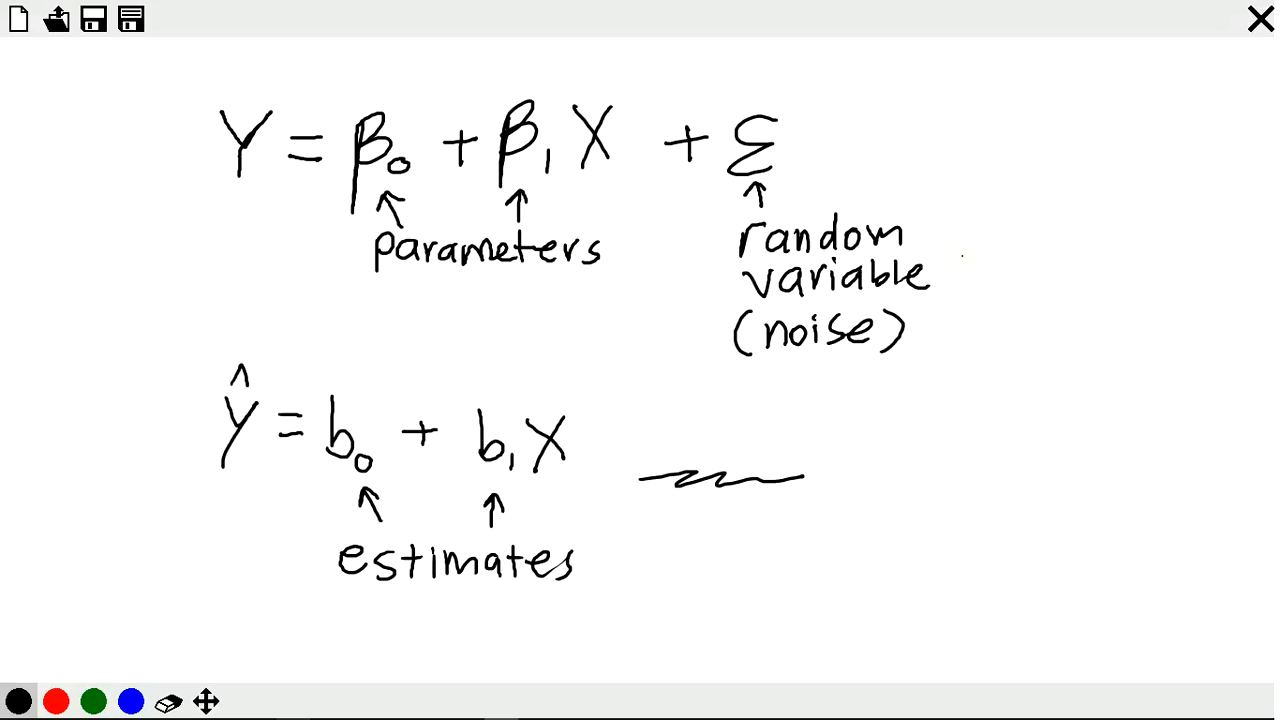
Add "(Normal)" beside the random variable label and write "μ=0" beneath it.
mouse_move(959, 240)
left_mouse_down()
mouse_move(978, 240)
mouse_move(992, 266)
mouse_move(1066, 266)
mouse_move(1102, 295)
mouse_move(1124, 242)
mouse_move(1130, 282)
left_mouse_up()
left_click_drag(956, 232, 944, 292)
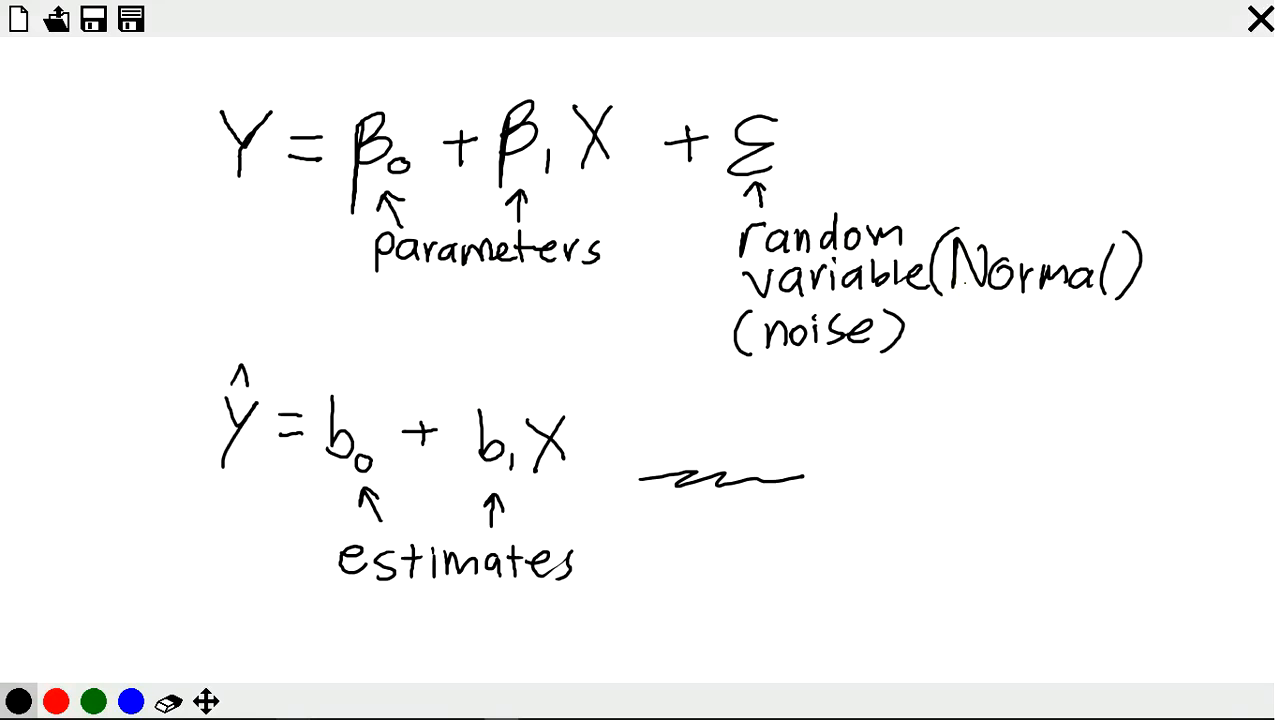
mouse_move(994, 304)
left_mouse_down()
mouse_move(980, 346)
mouse_move(1044, 310)
left_mouse_up()
left_click_drag(1022, 325, 1050, 316)
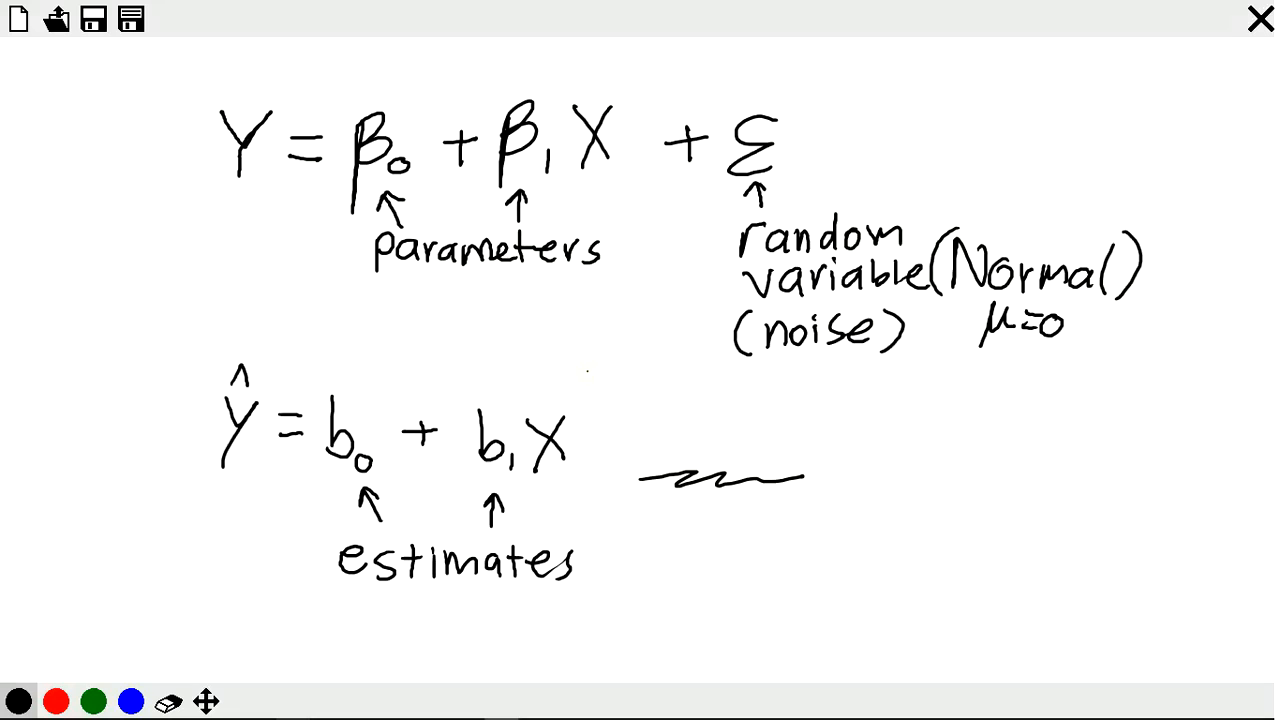
mouse_move(590, 368)
left_mouse_down()
mouse_move(314, 350)
mouse_move(176, 400)
mouse_move(274, 490)
mouse_move(456, 490)
mouse_move(612, 466)
mouse_move(570, 378)
left_mouse_up()
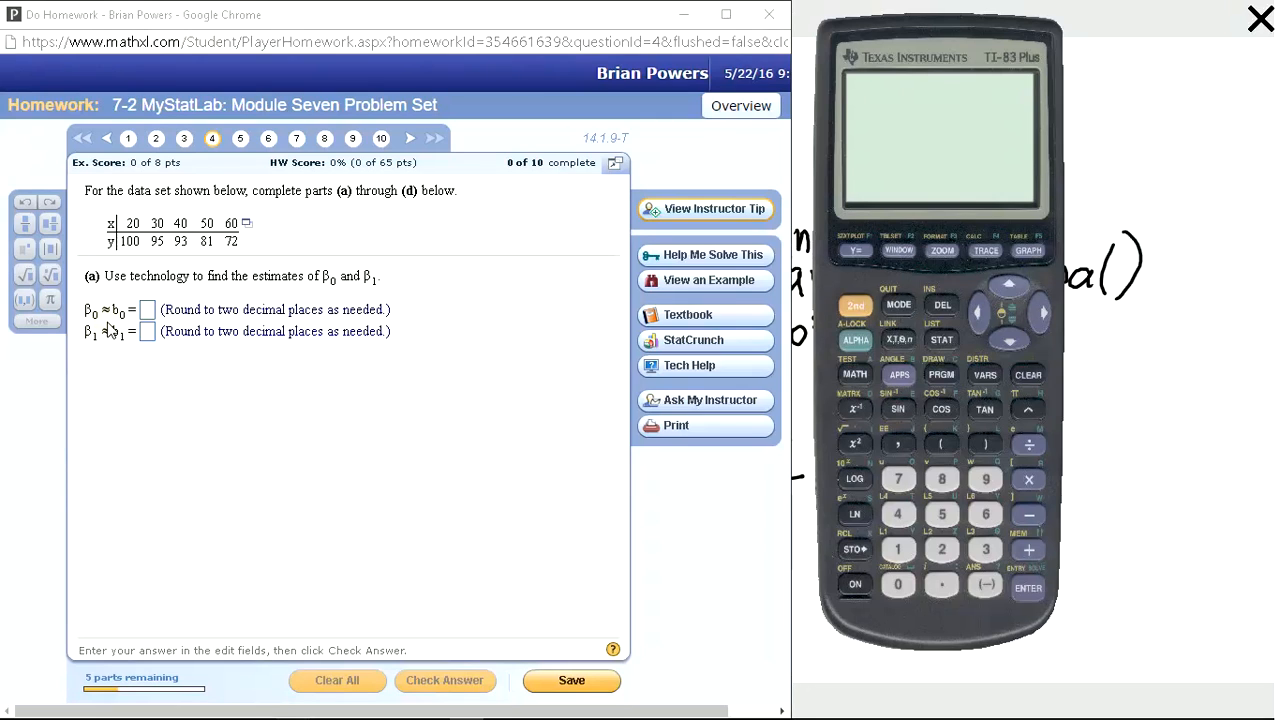
Open the homework question's x and y data table in StatCrunch and place its window beside the answer fields.
left_click(245, 226)
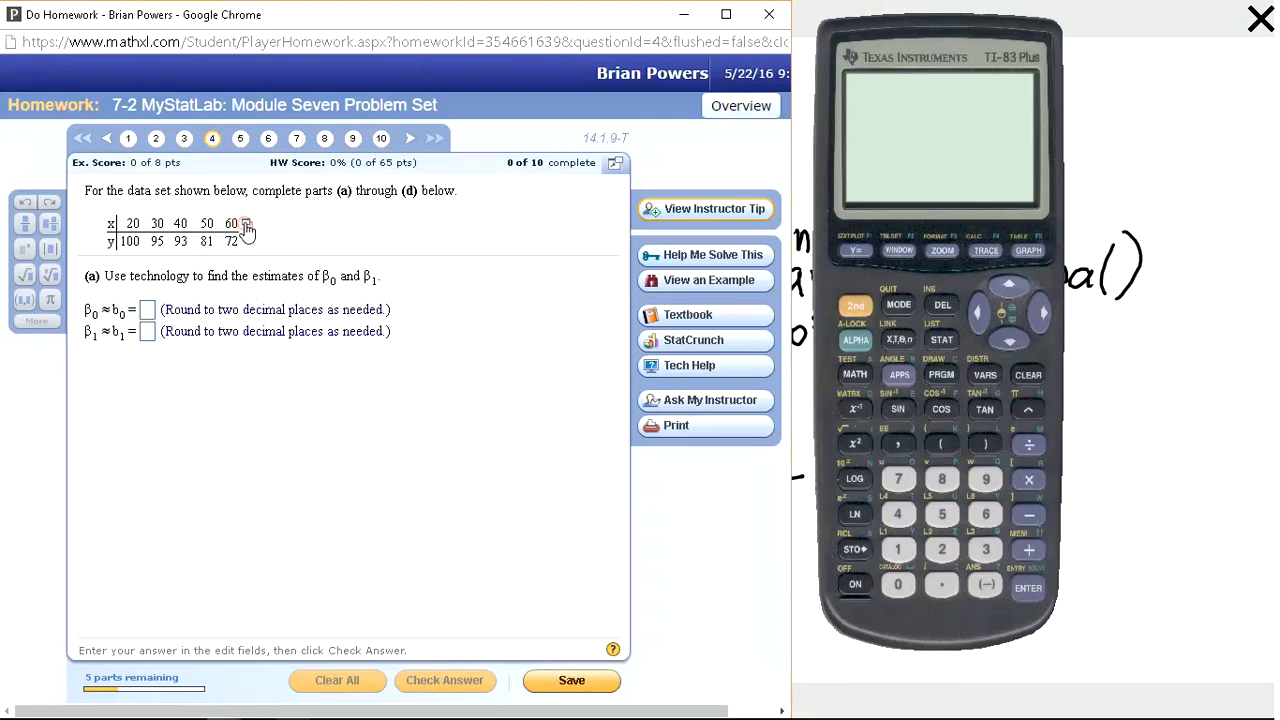
left_click(246, 226)
left_click(296, 233)
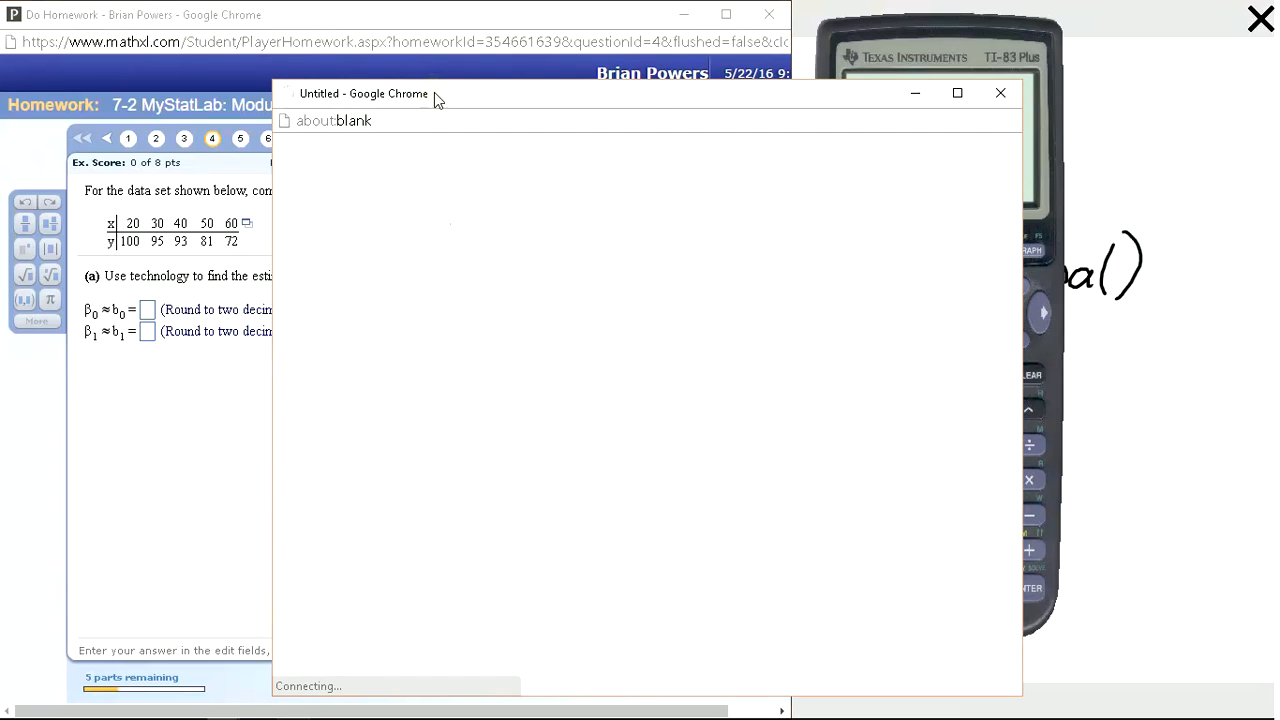
left_click_drag(475, 100, 685, 64)
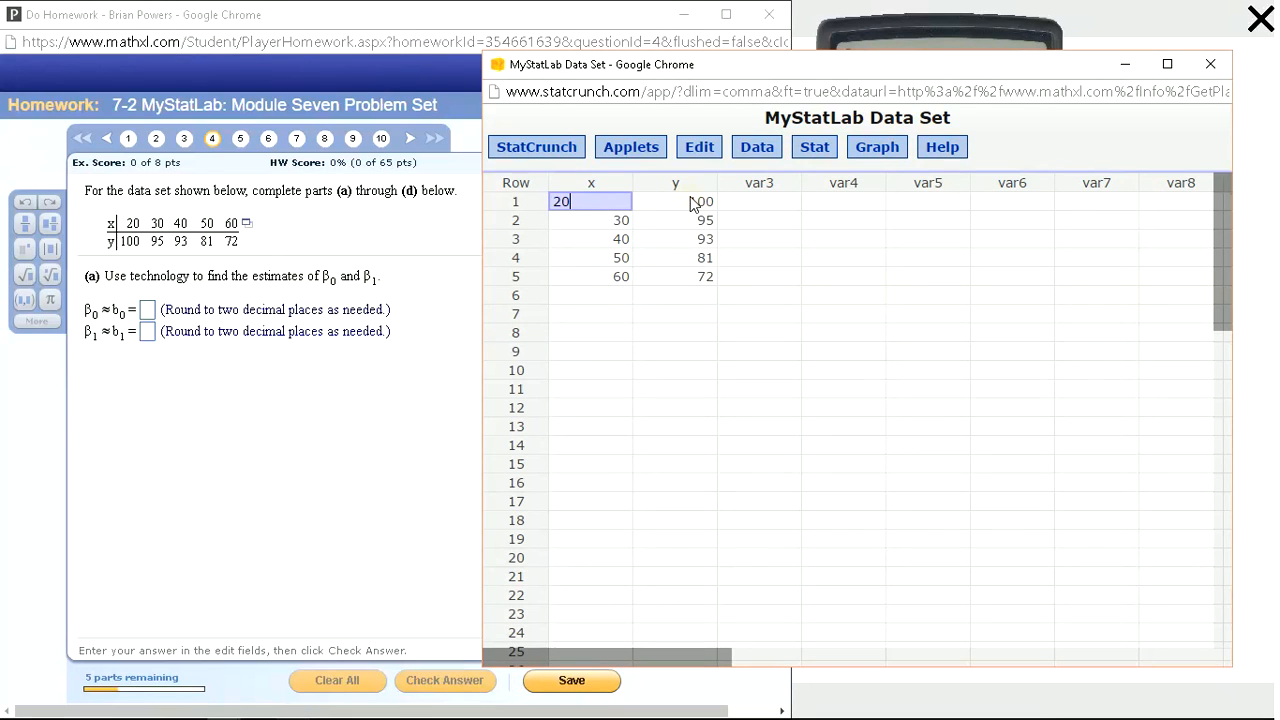
Compute a simple linear regression with x as the X variable and y as the Y variable.
left_click(815, 148)
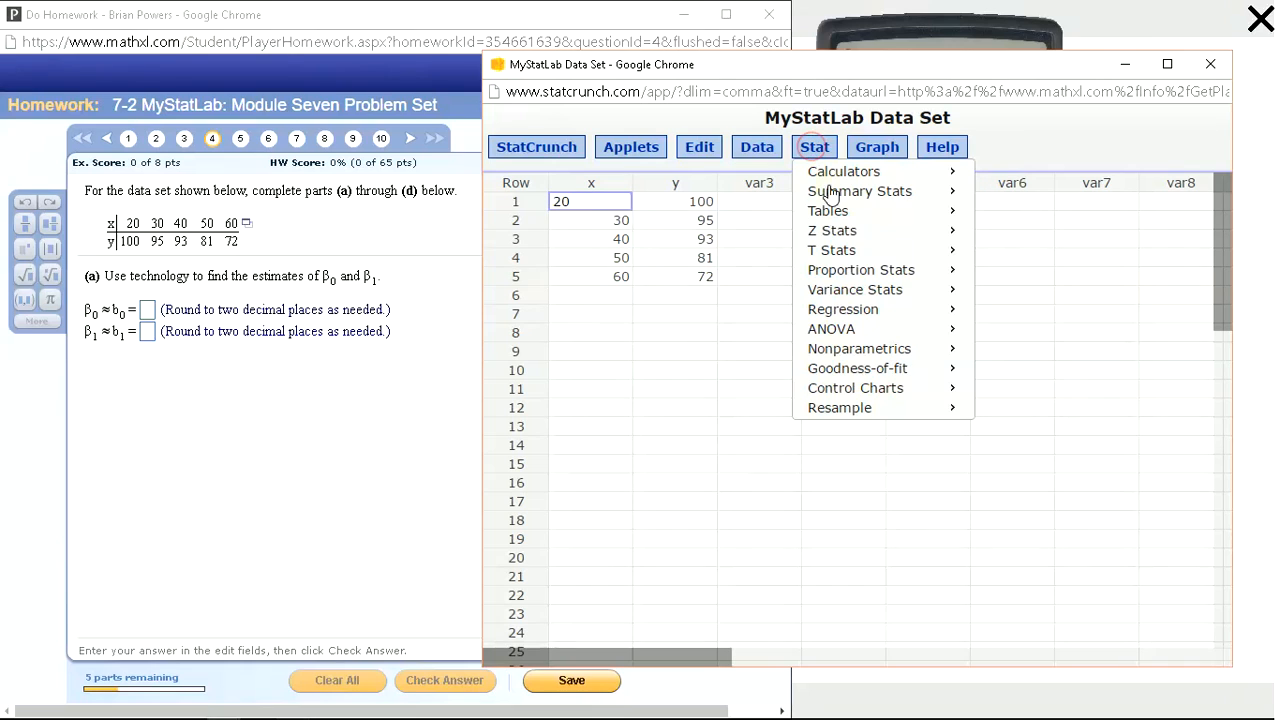
mouse_move(860, 317)
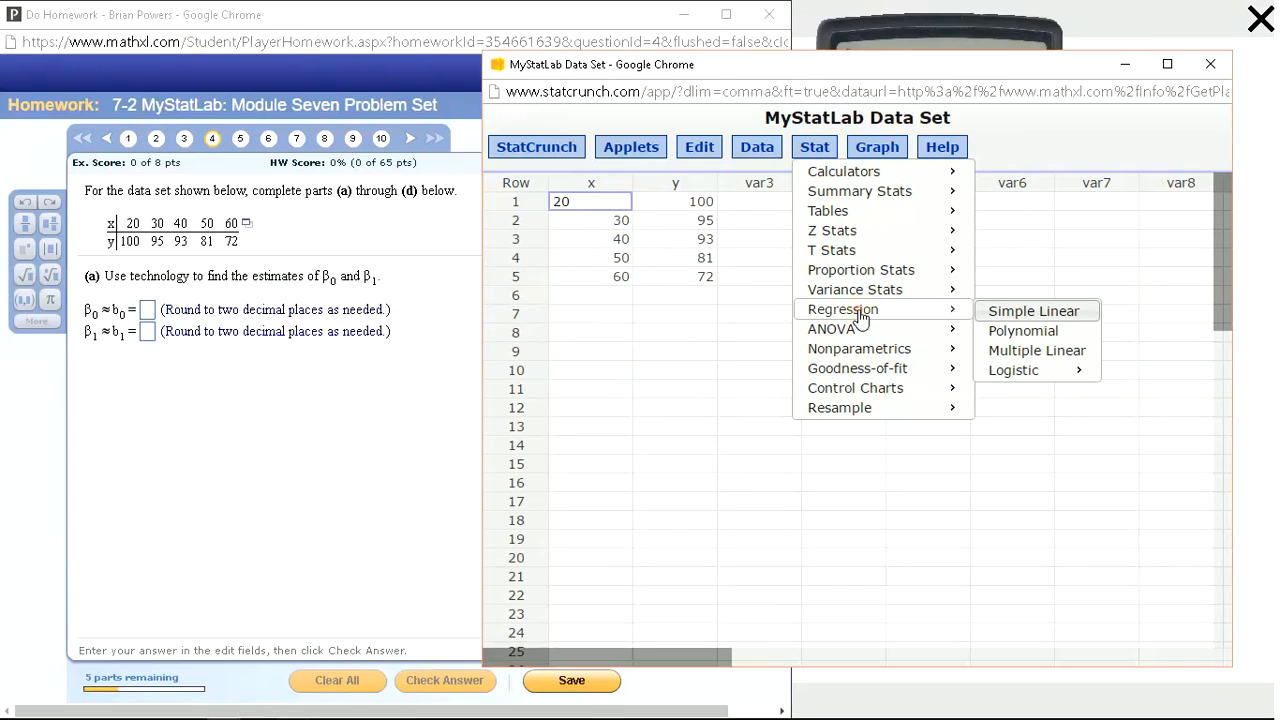
left_click(1020, 318)
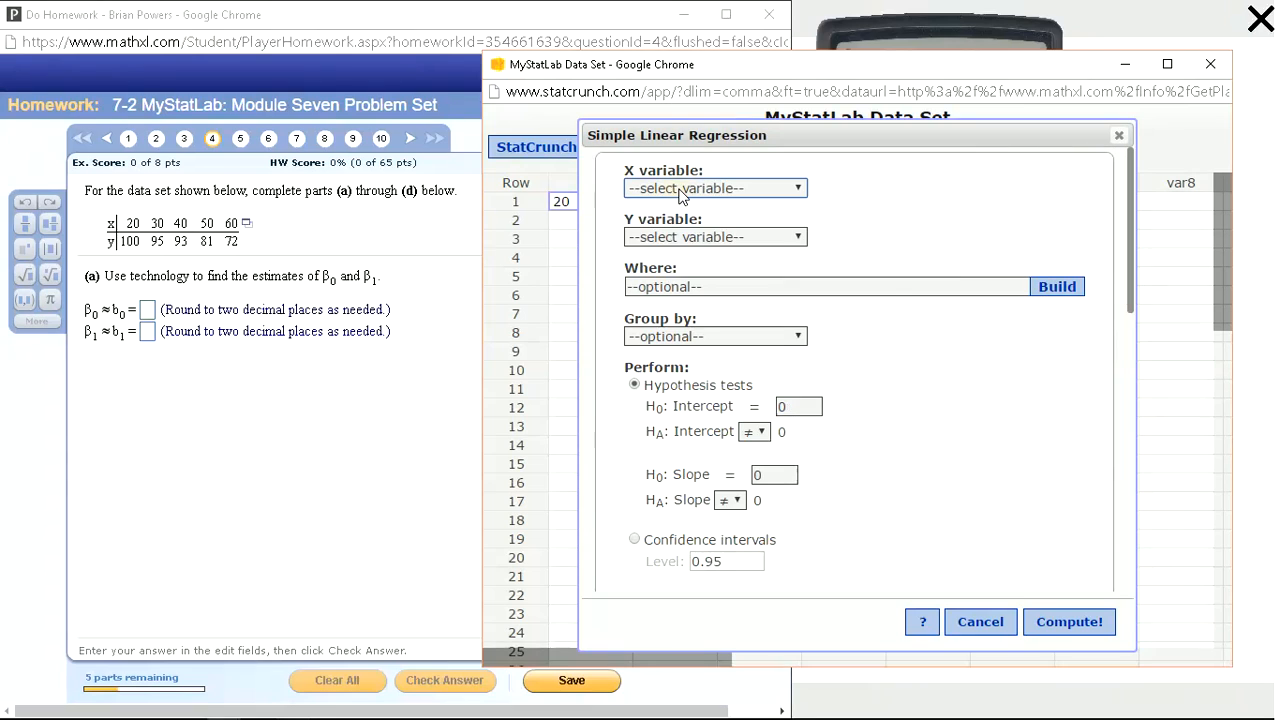
left_click(680, 190)
left_click(660, 218)
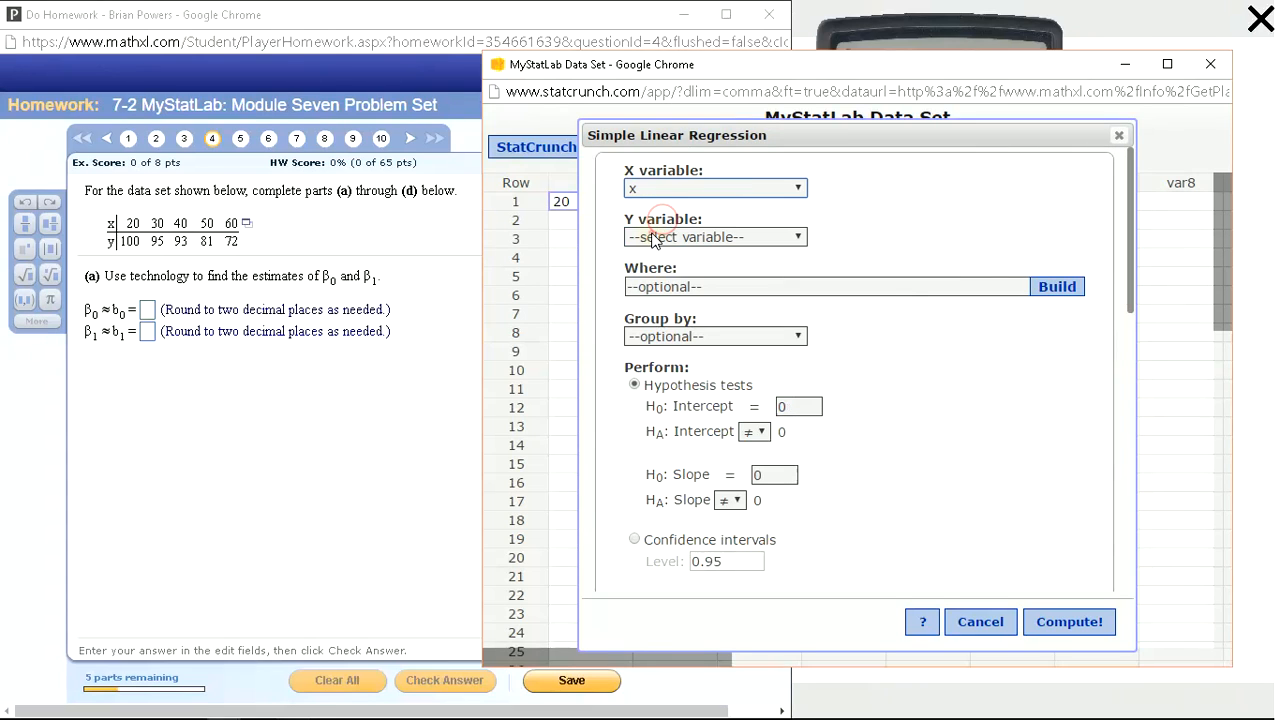
left_click(652, 238)
left_click(652, 289)
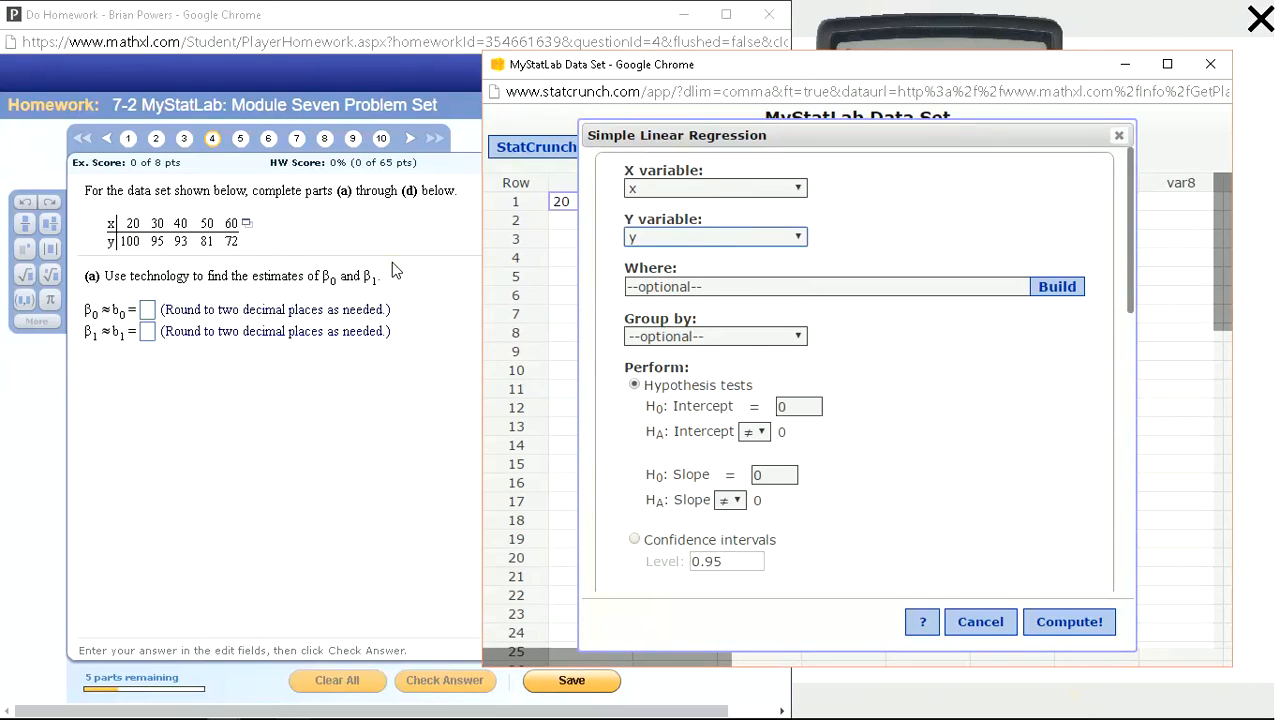
left_click(1080, 630)
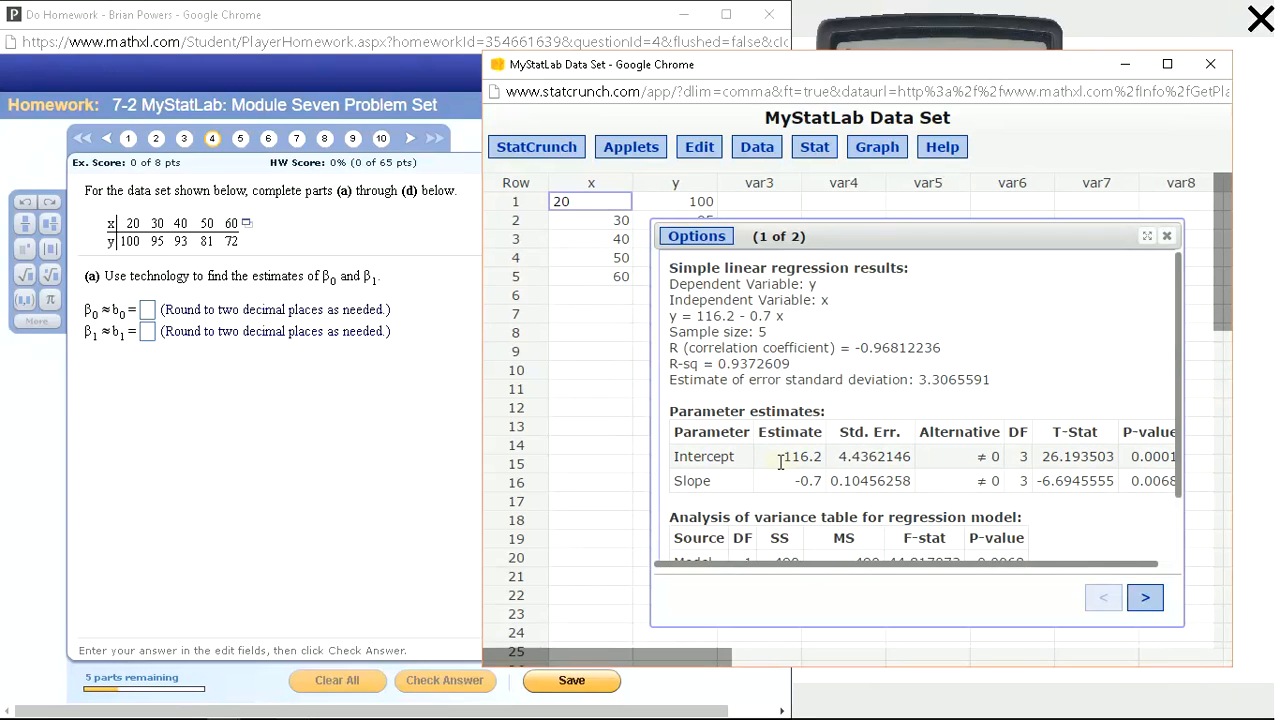
Copy the intercept estimate 116.2 from the regression results into the b0 answer of part (a).
left_click_drag(780, 462, 823, 457)
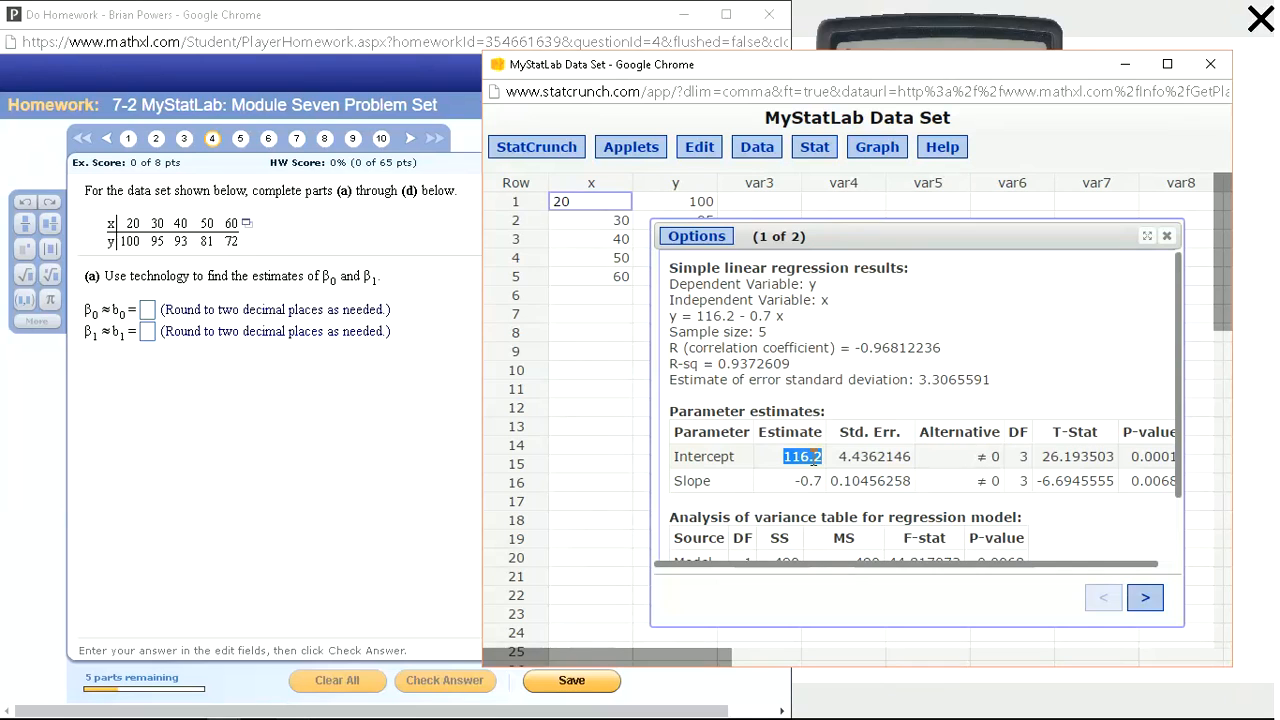
left_click(148, 318)
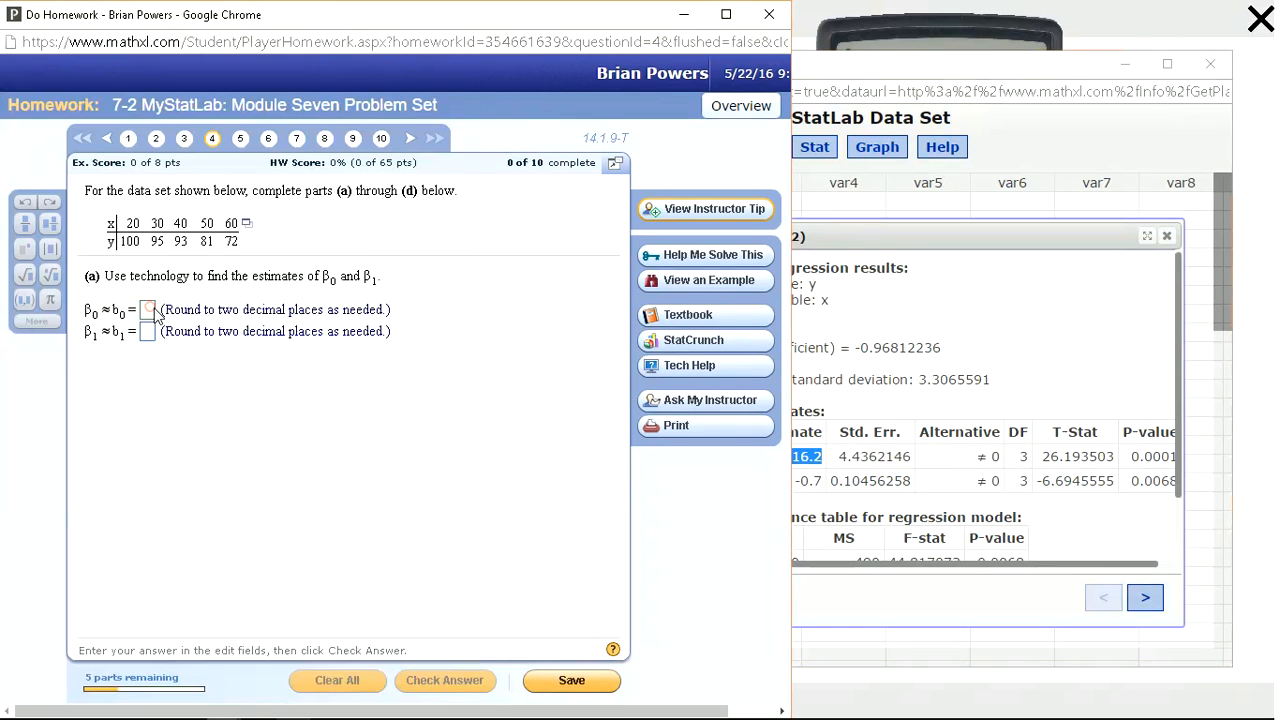
key("ctrl+v")
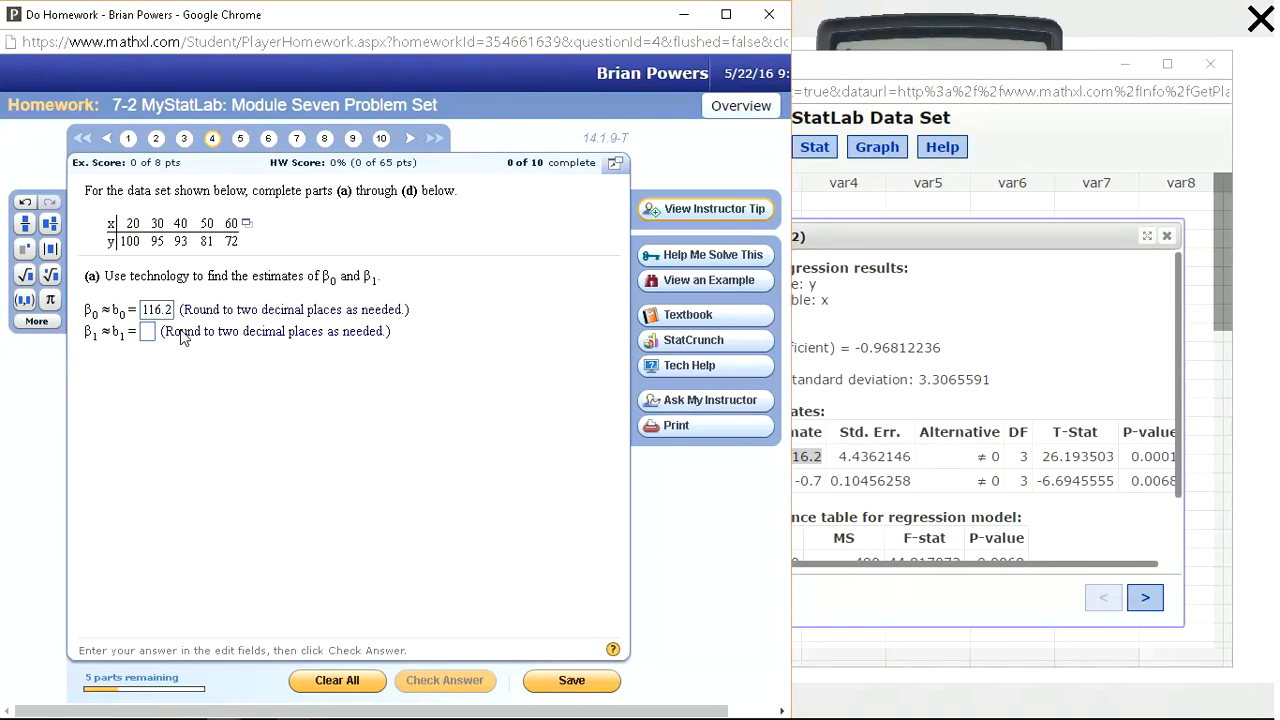
Copy the slope estimate -0.7 into the b1 answer and submit part (a) for checking.
left_click(823, 480)
left_click_drag(823, 480, 792, 481)
left_click(152, 337)
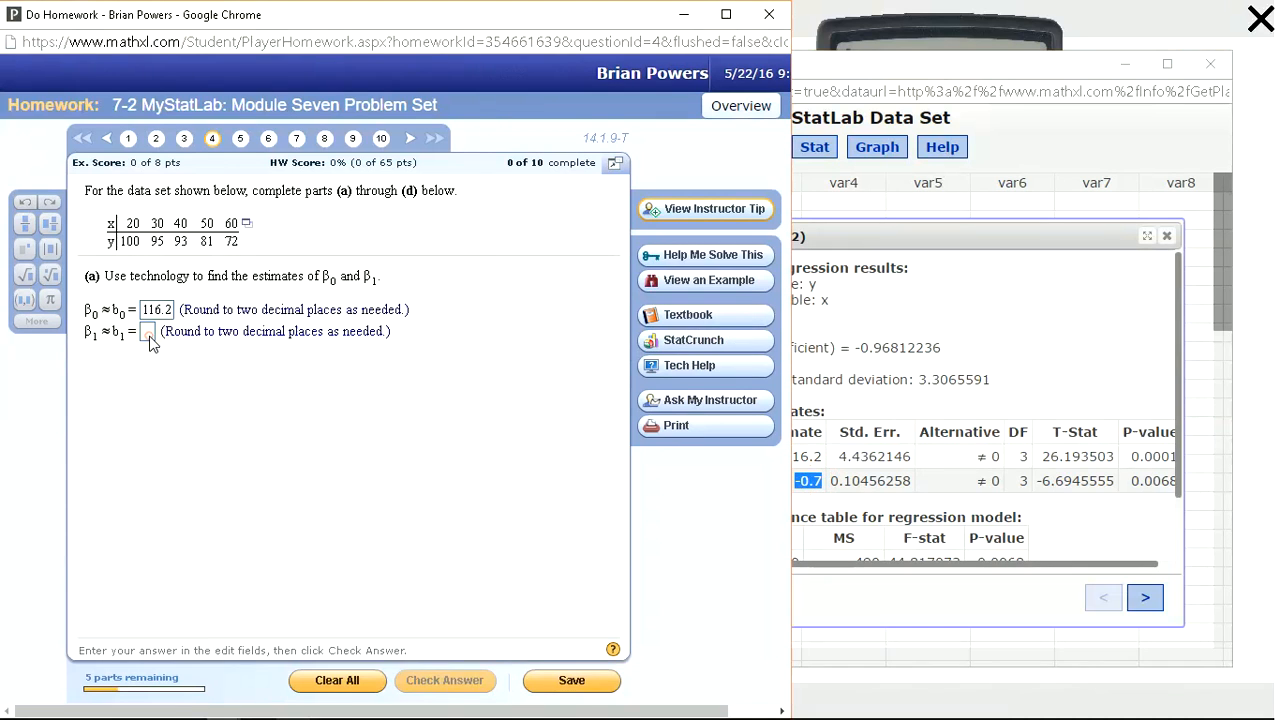
key("ctrl+v")
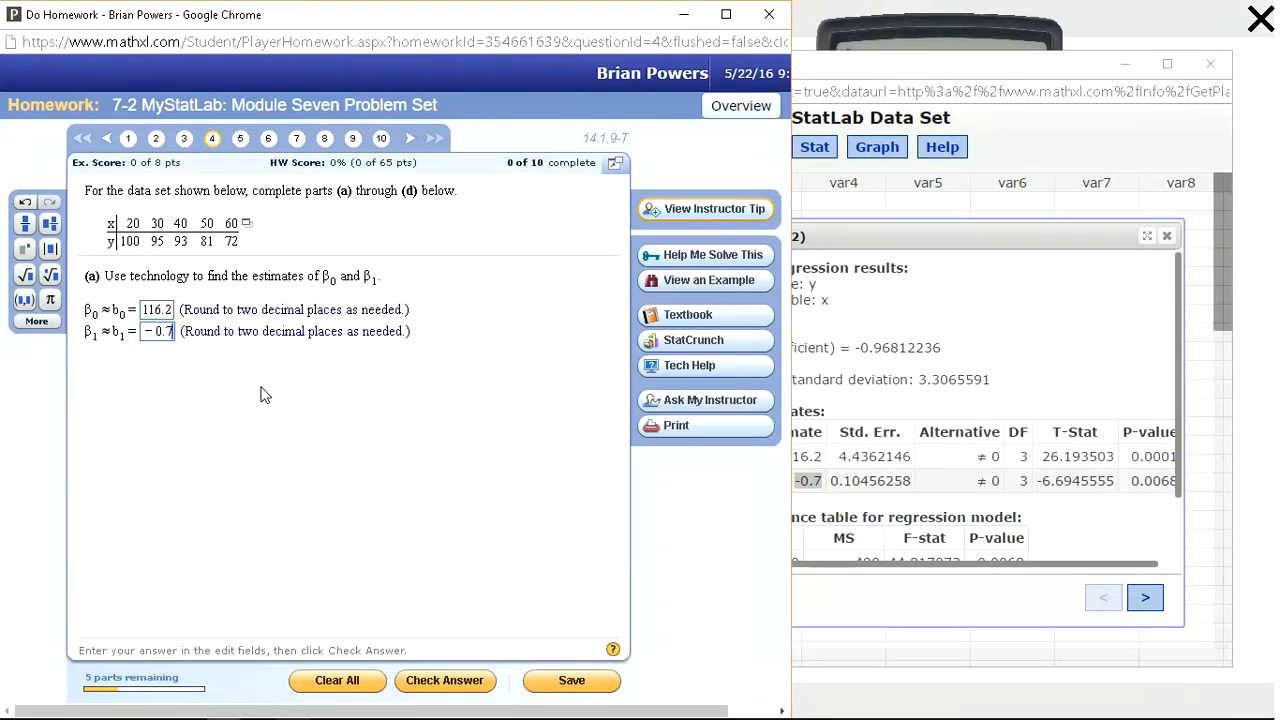
key("Return")
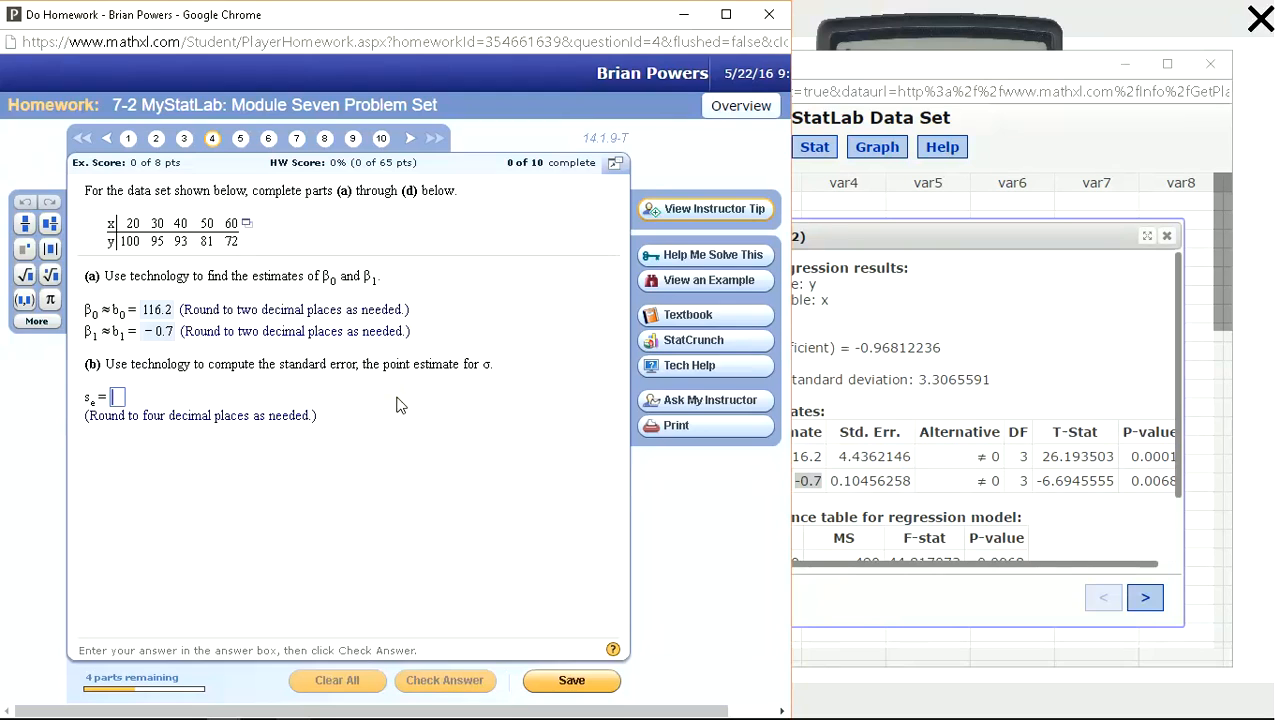
Answer part (b) with the estimated error standard deviation rounded to 3.3066, submit it, and continue to part (c).
left_click(945, 375)
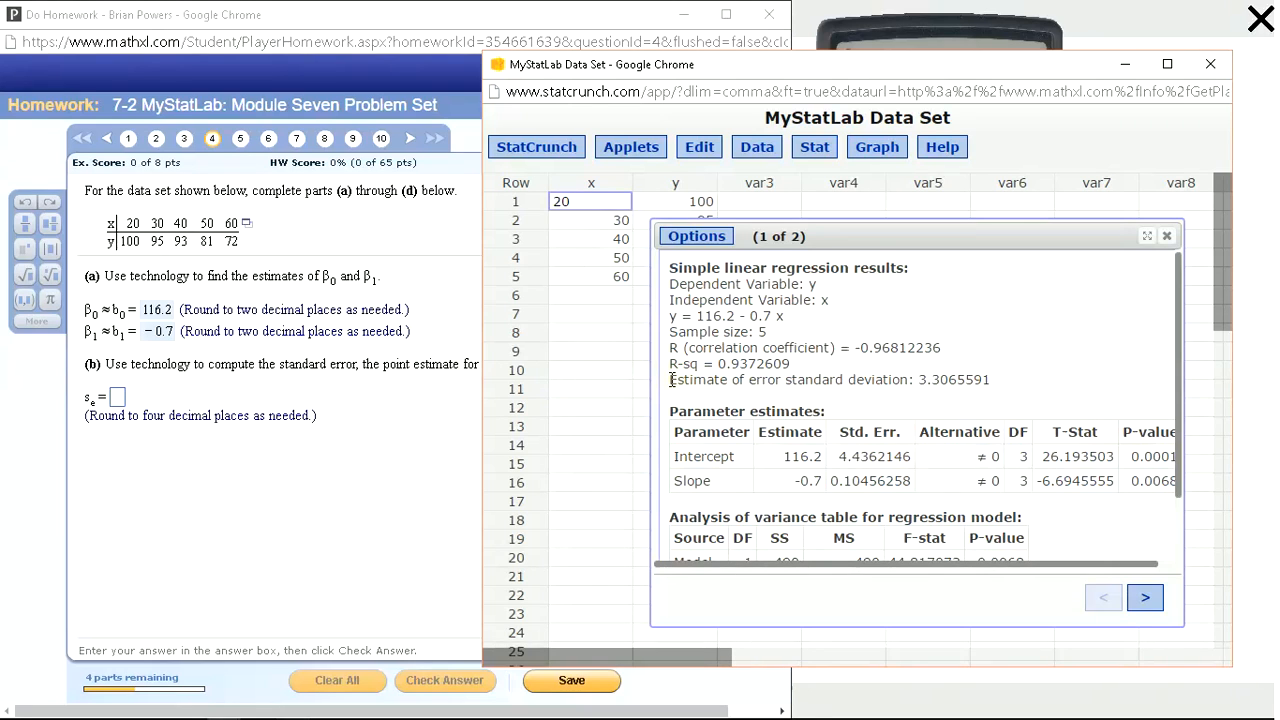
left_click_drag(670, 380, 1009, 384)
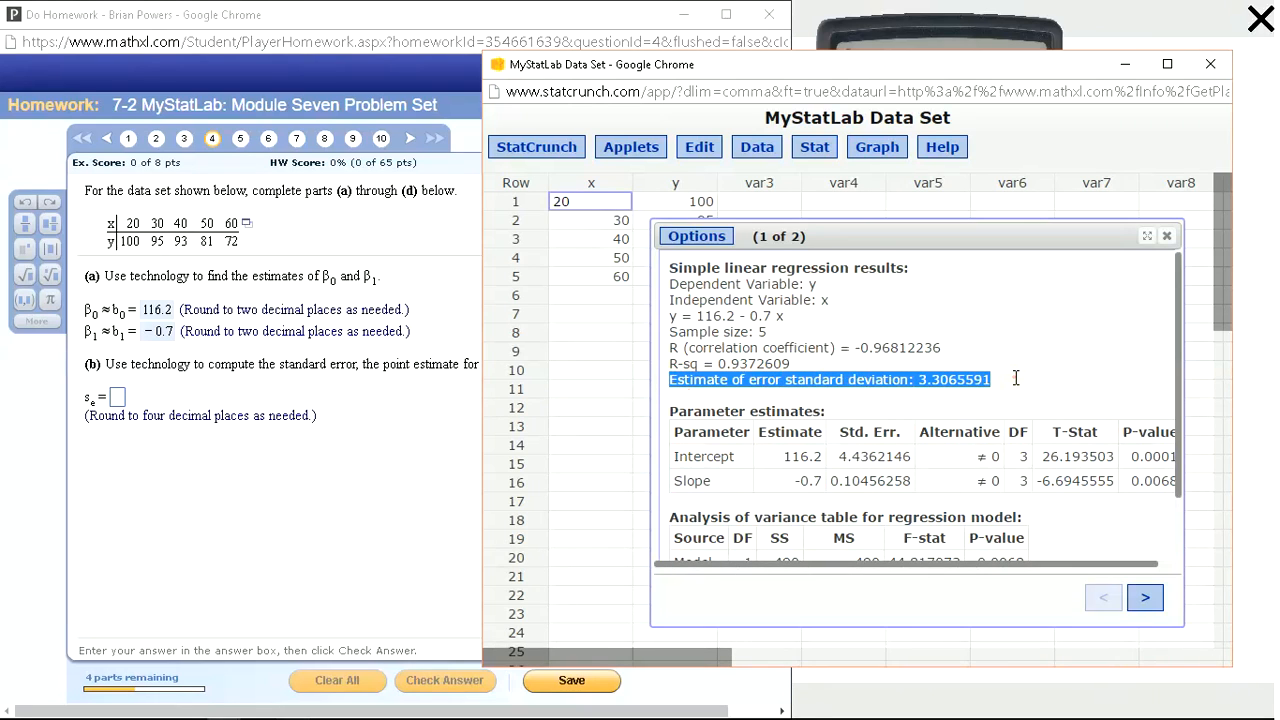
left_click(1016, 378)
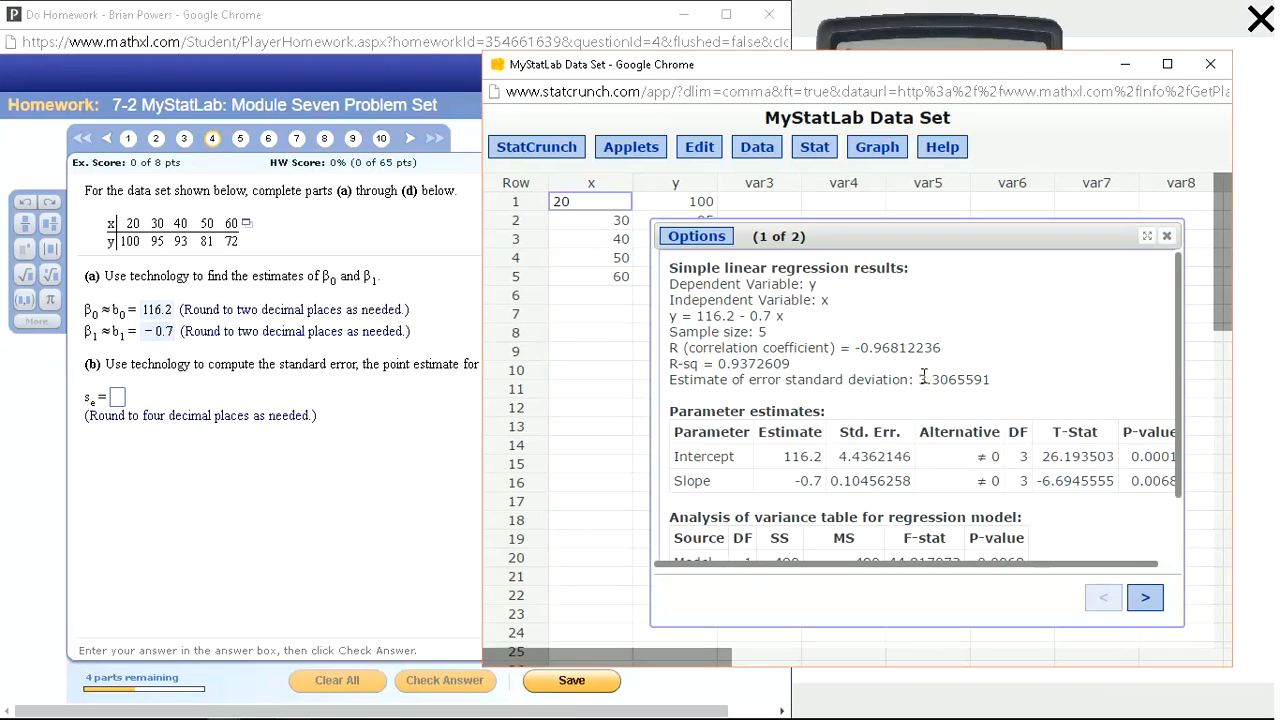
left_click_drag(919, 379, 935, 375)
left_click_drag(961, 379, 967, 378)
left_click(118, 396)
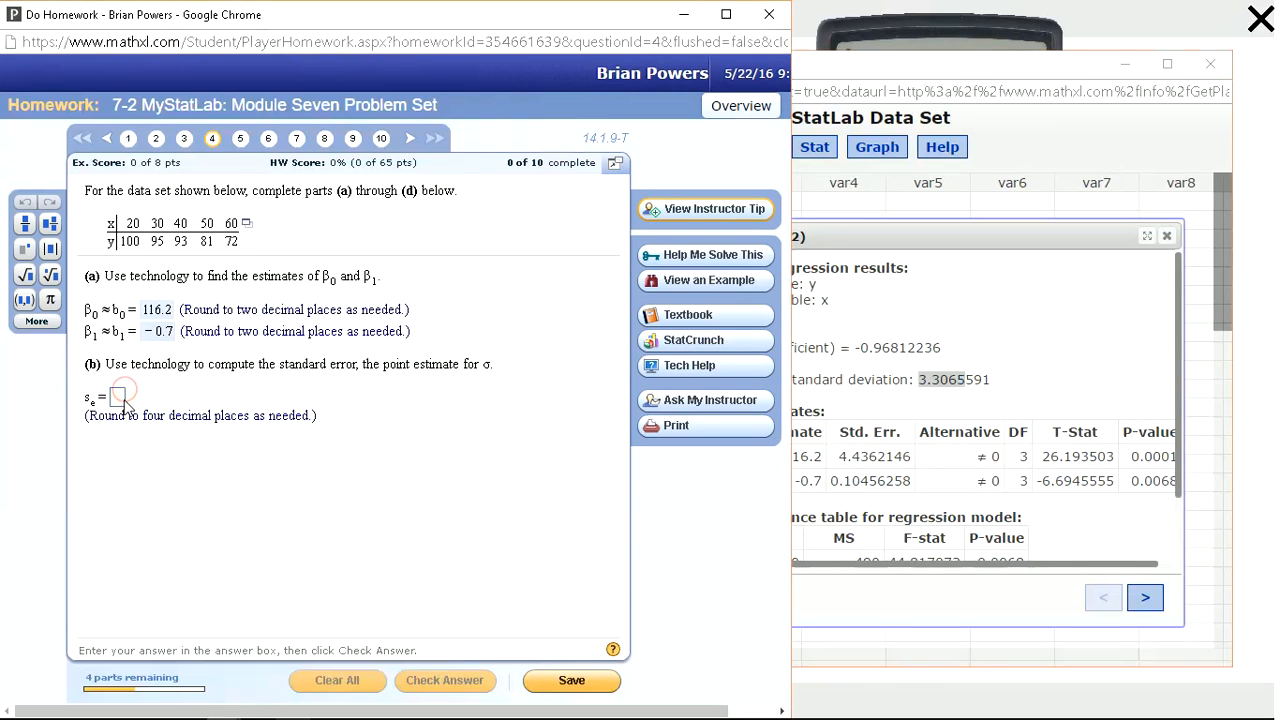
key("ctrl+v")
key("BackSpace")
type("6")
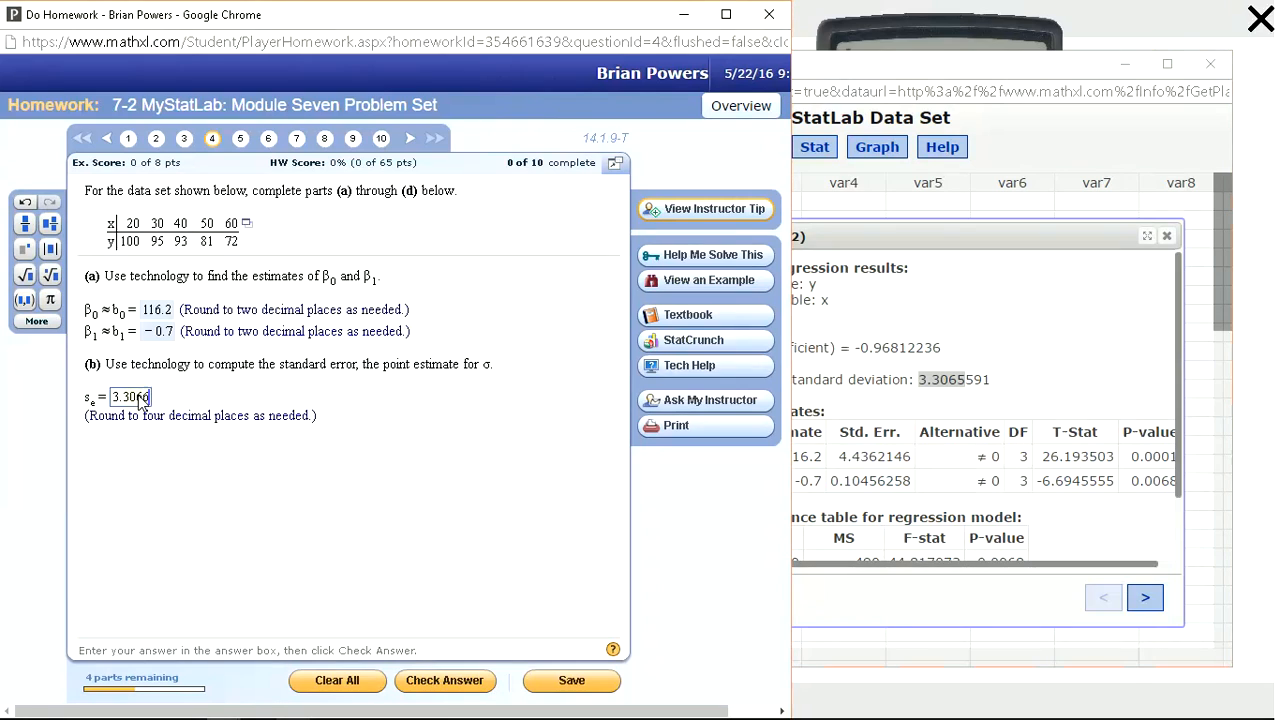
key("Return")
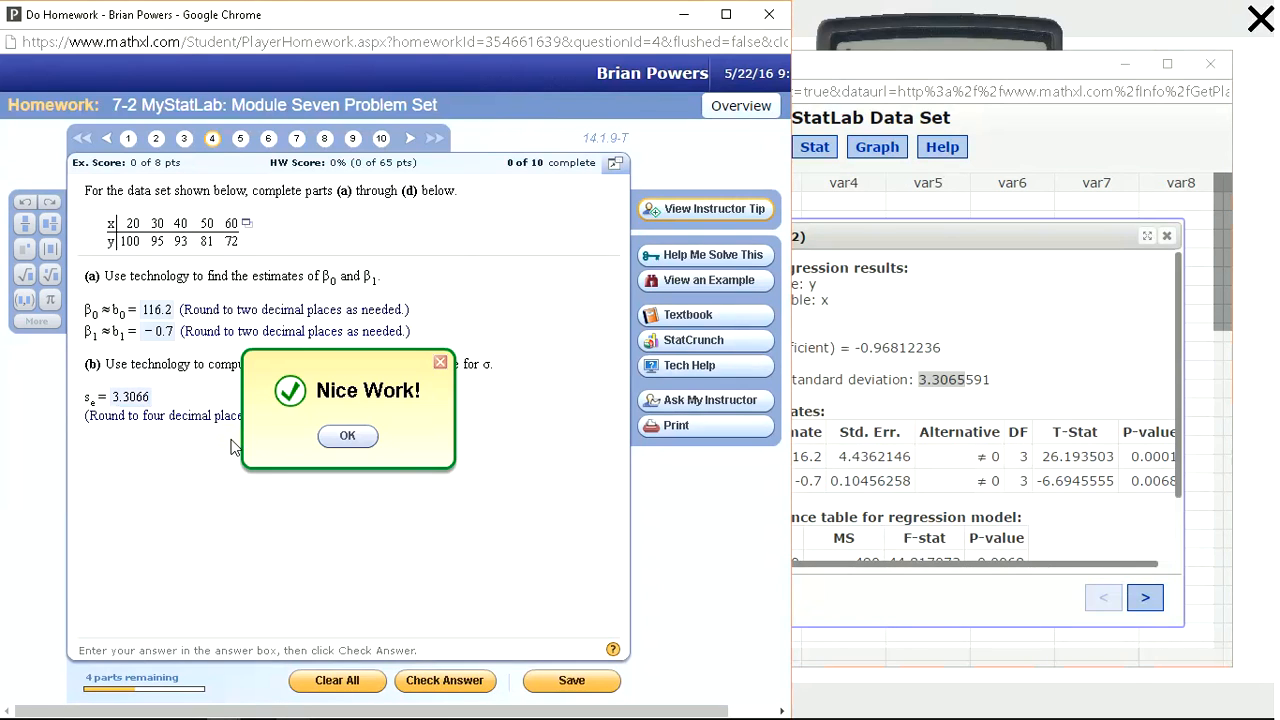
key("Return")
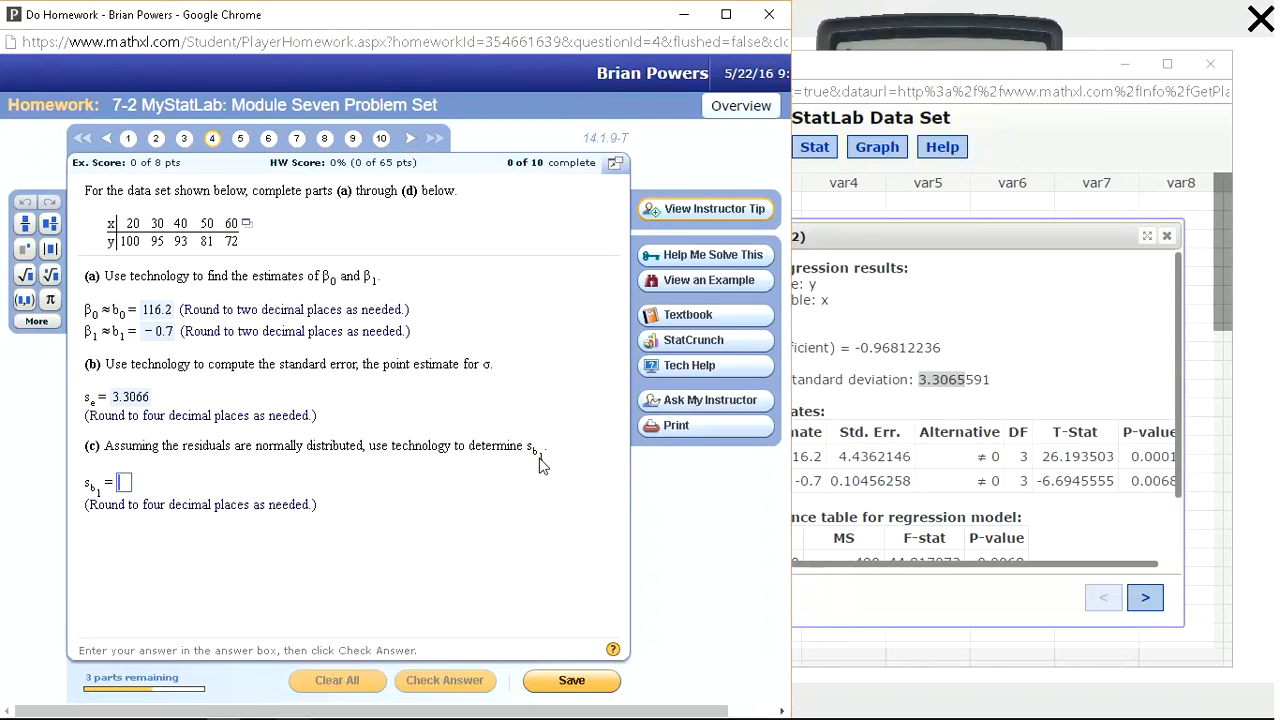
Answer part (c) with the slope's standard error rounded to 0.1046, submit it, and continue to part (d).
left_click(1058, 390)
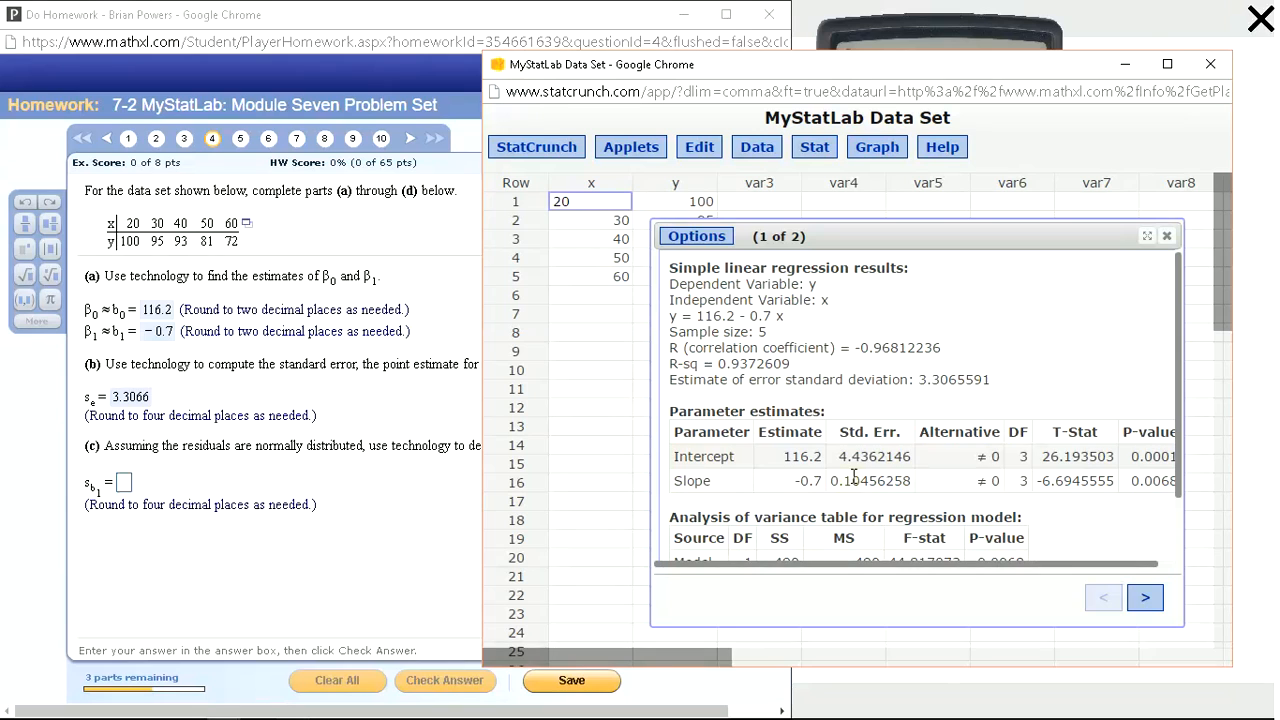
left_click(476, 467)
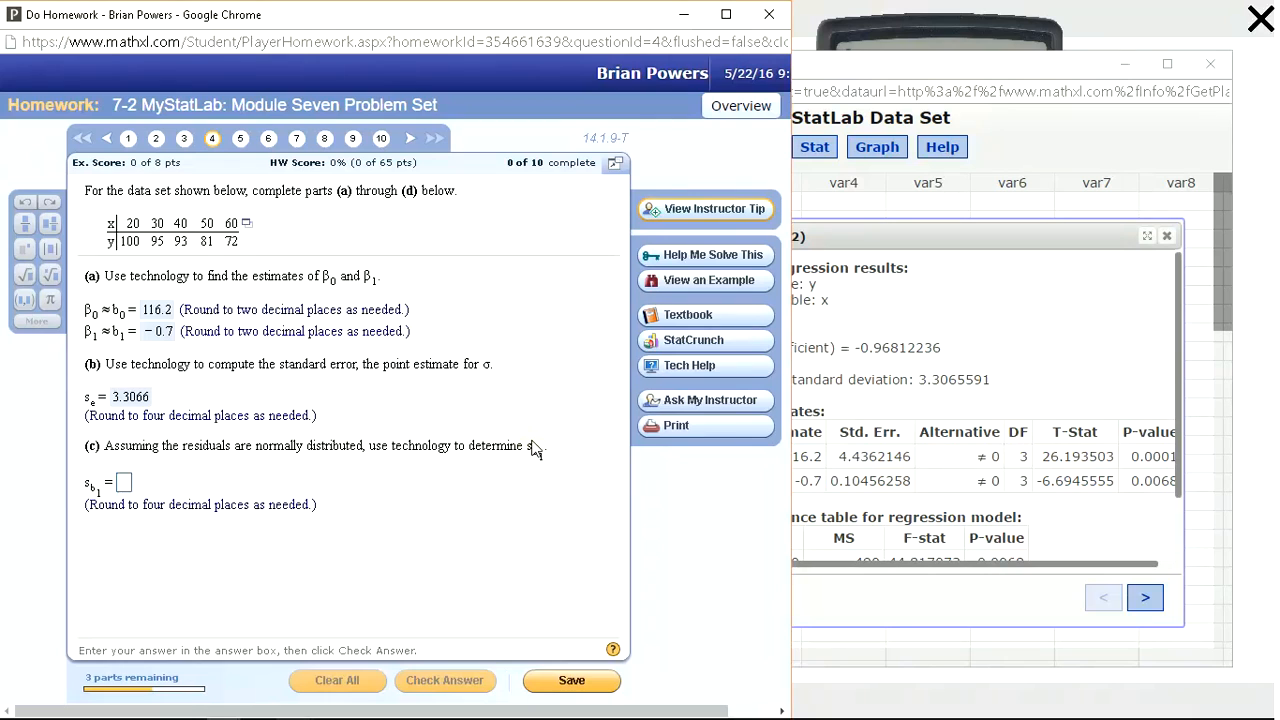
left_click(997, 401)
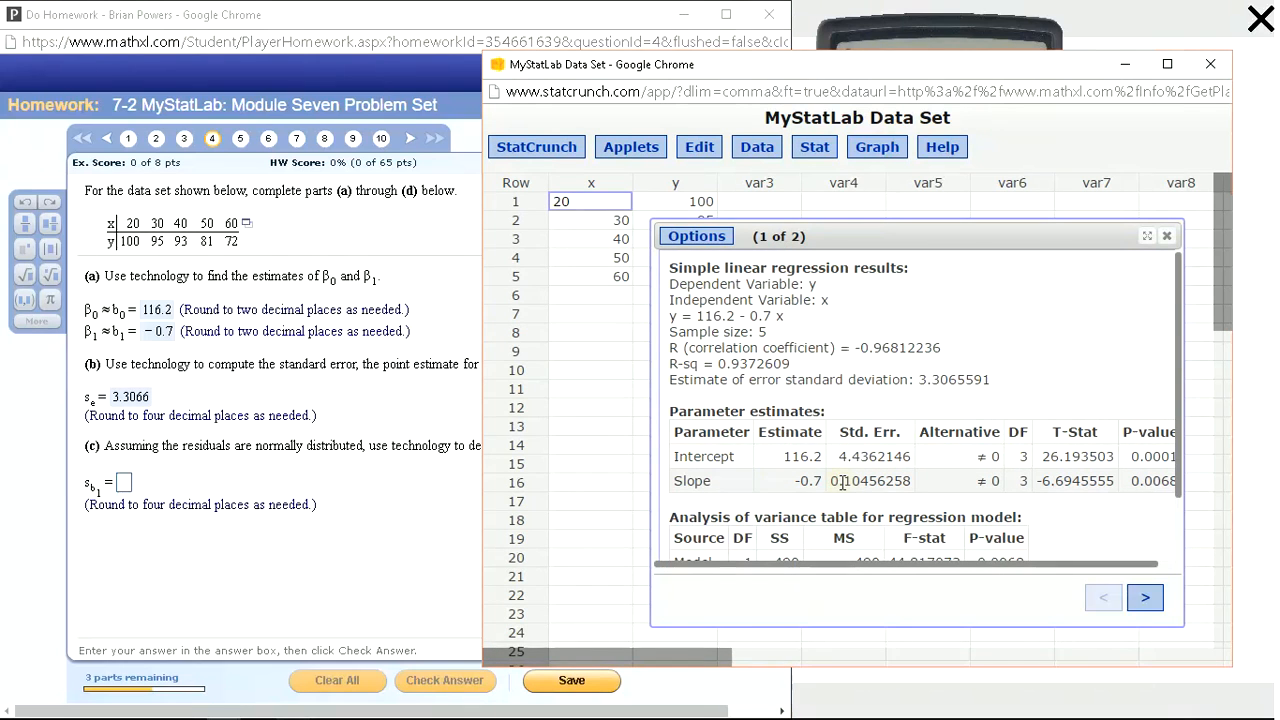
left_click_drag(832, 481, 879, 481)
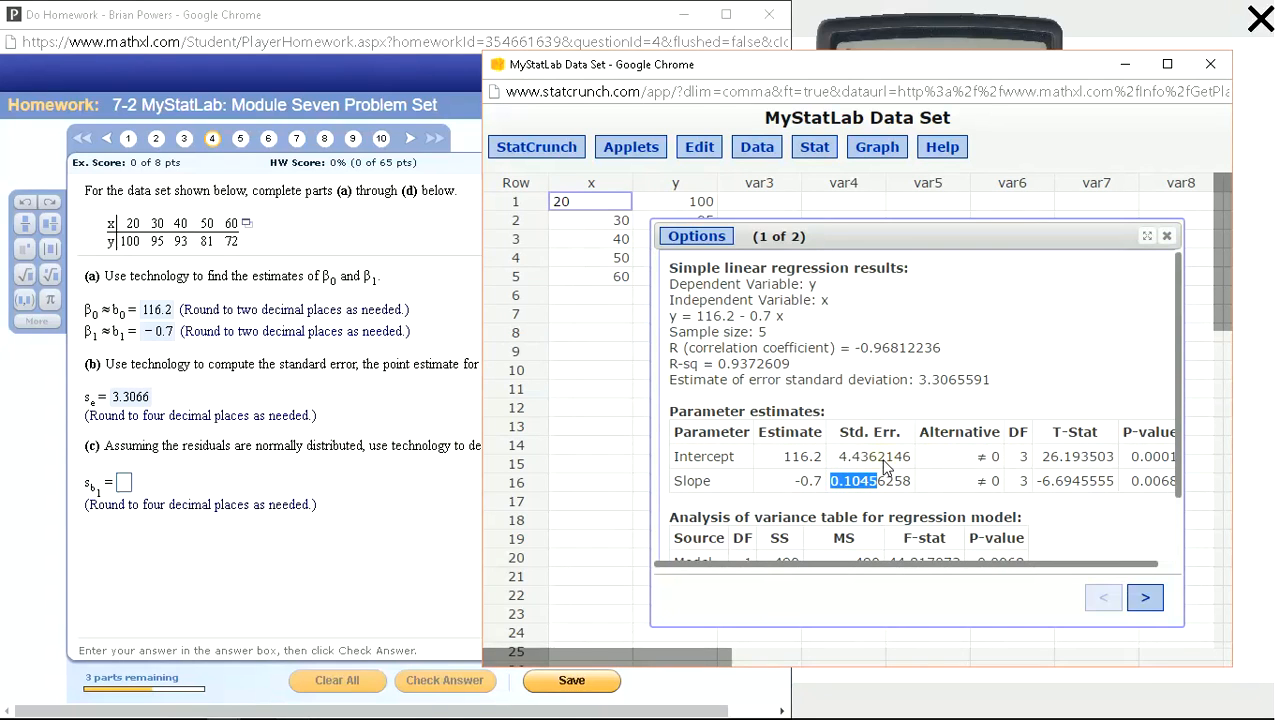
key("ctrl+c")
left_click(123, 483)
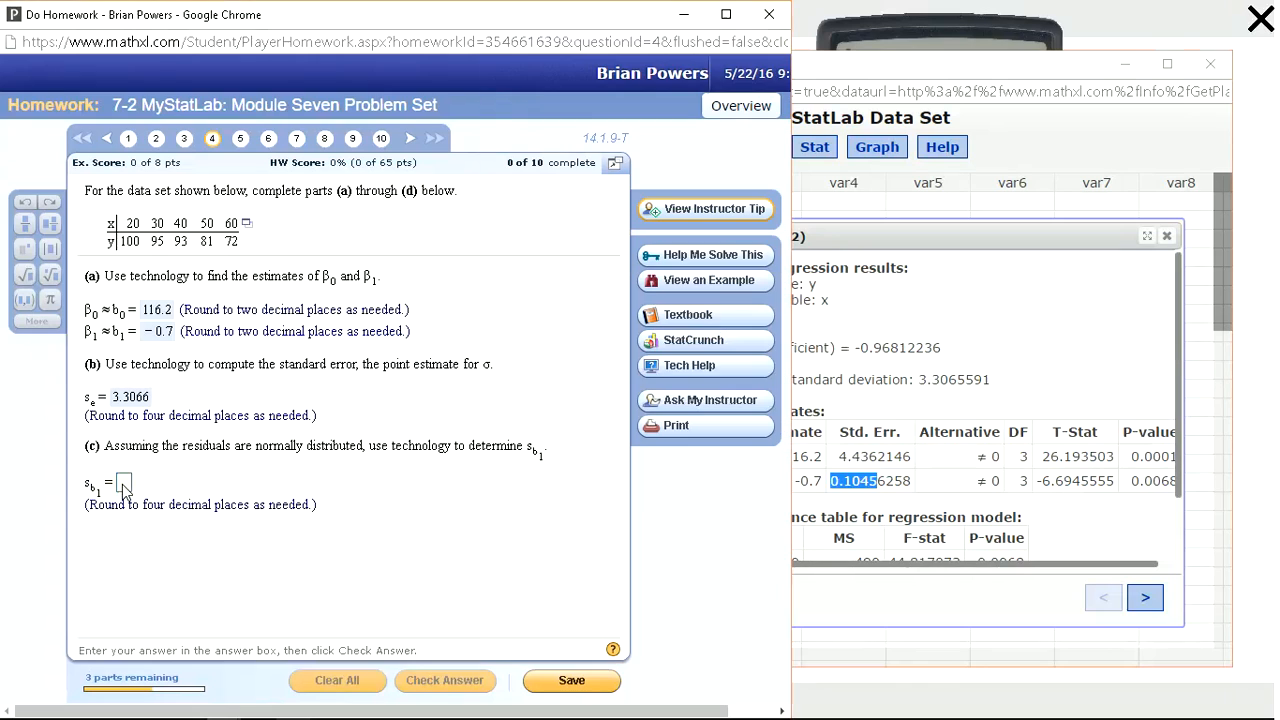
key("ctrl+v")
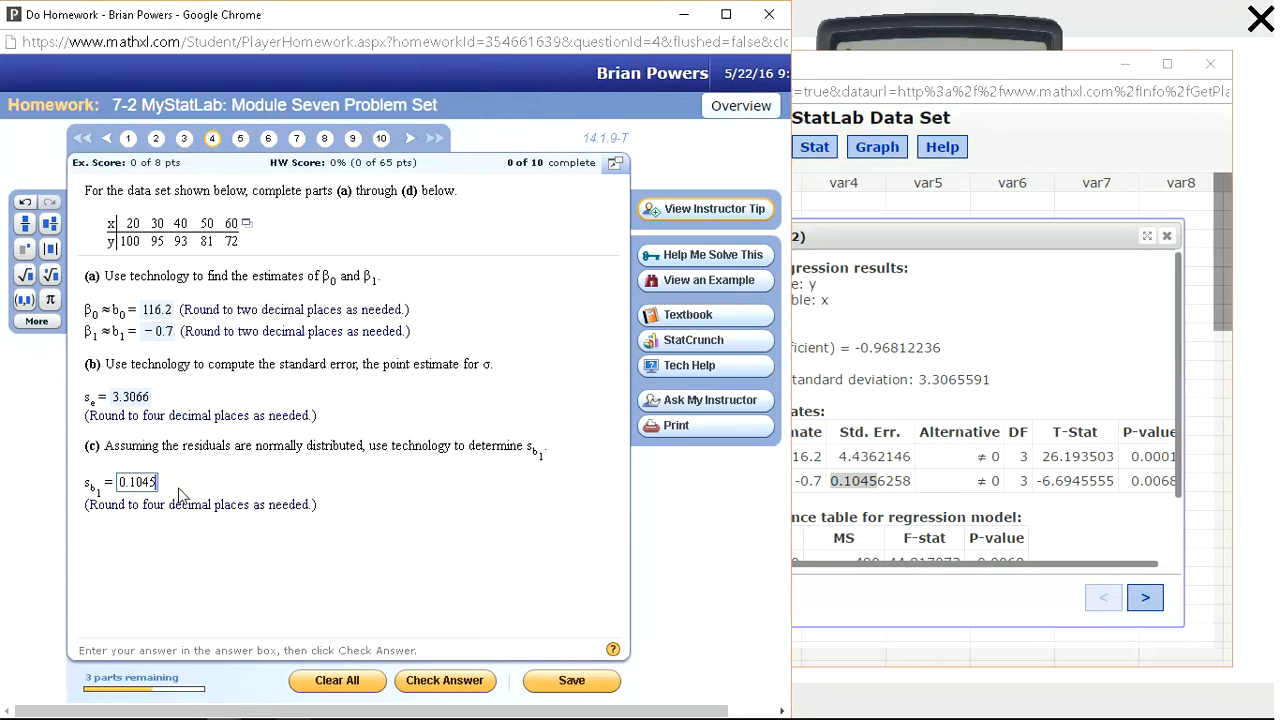
key("BackSpace")
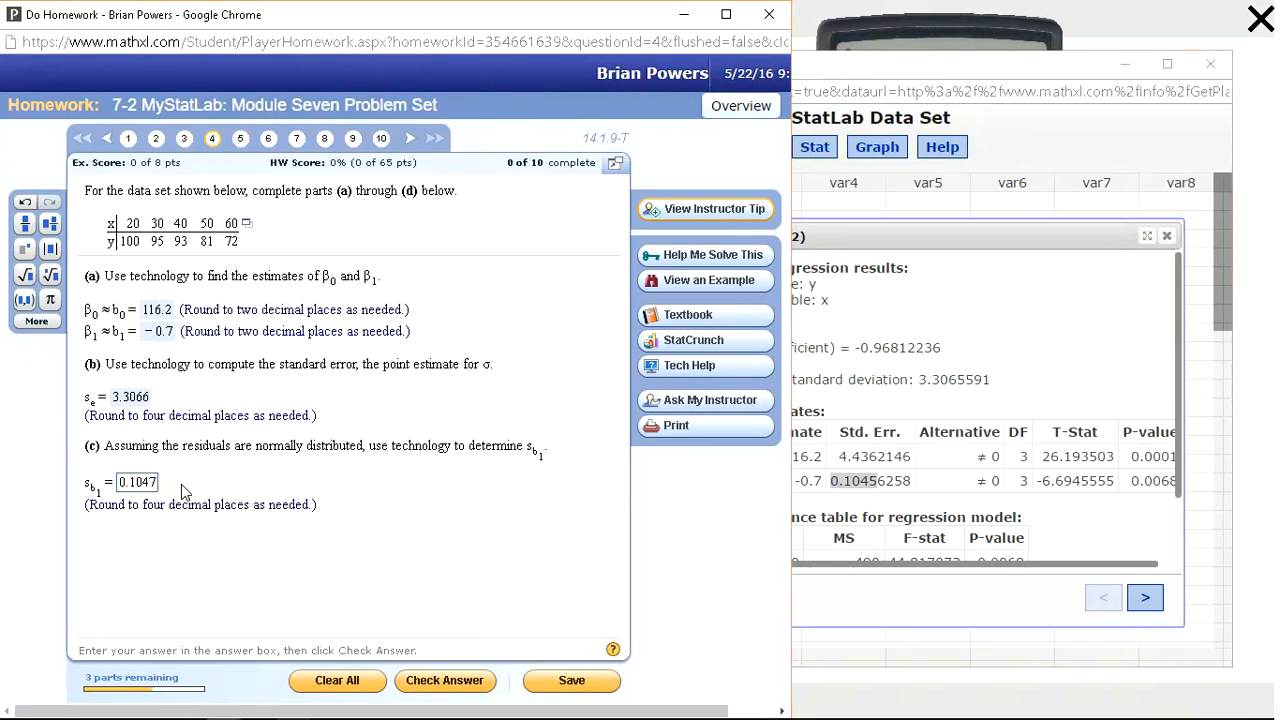
type("6")
key("Return")
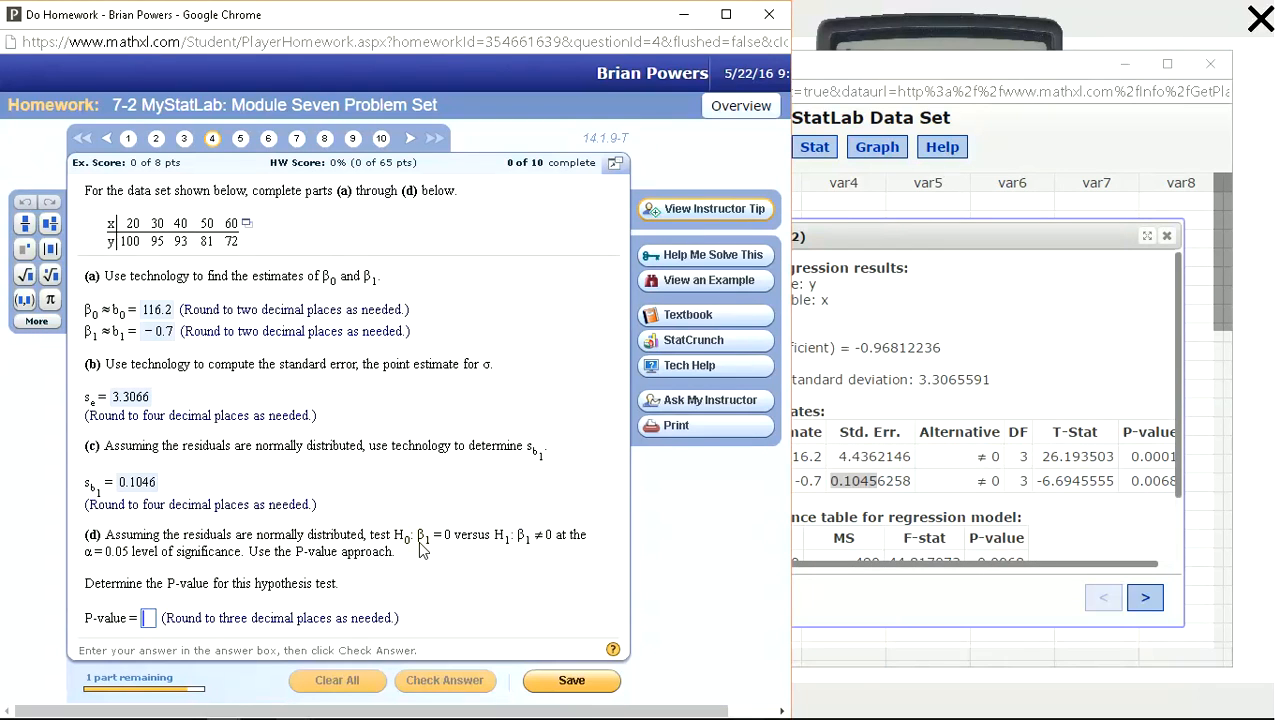
Widen the regression results window so the slope row shows completely, including its P-value column.
left_click(858, 470)
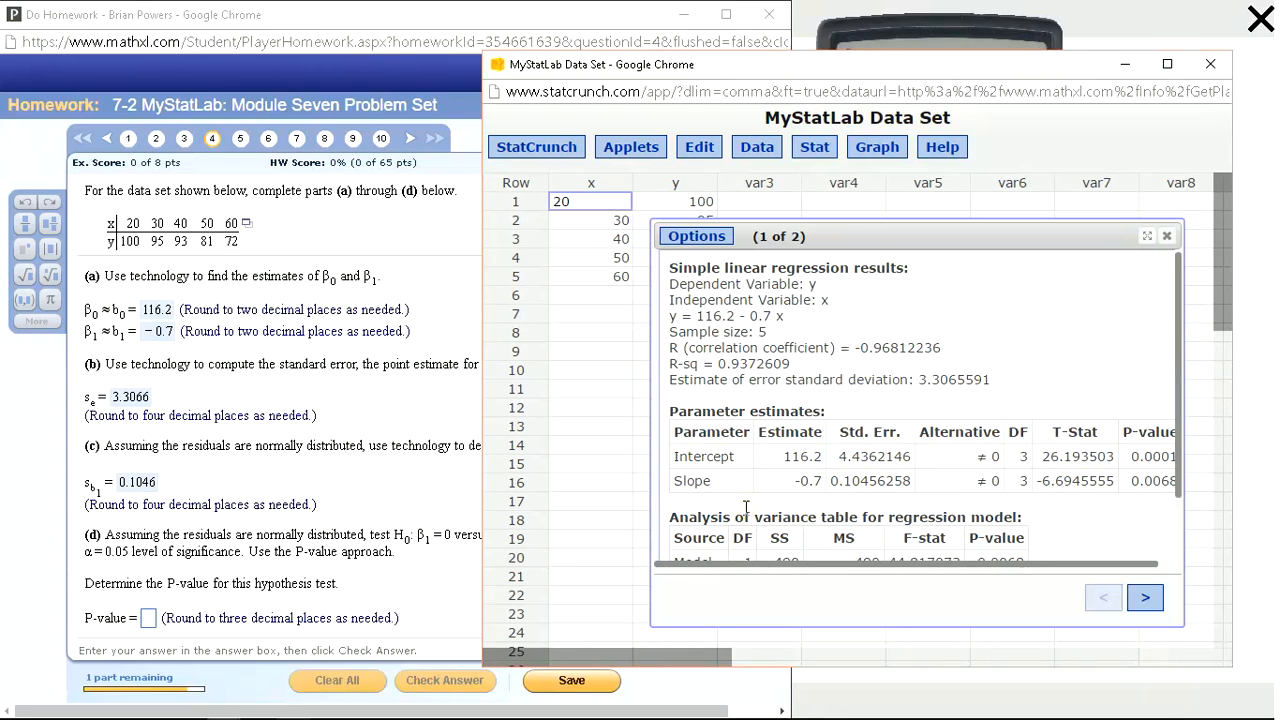
double_click(674, 481)
left_click_drag(845, 489, 893, 484)
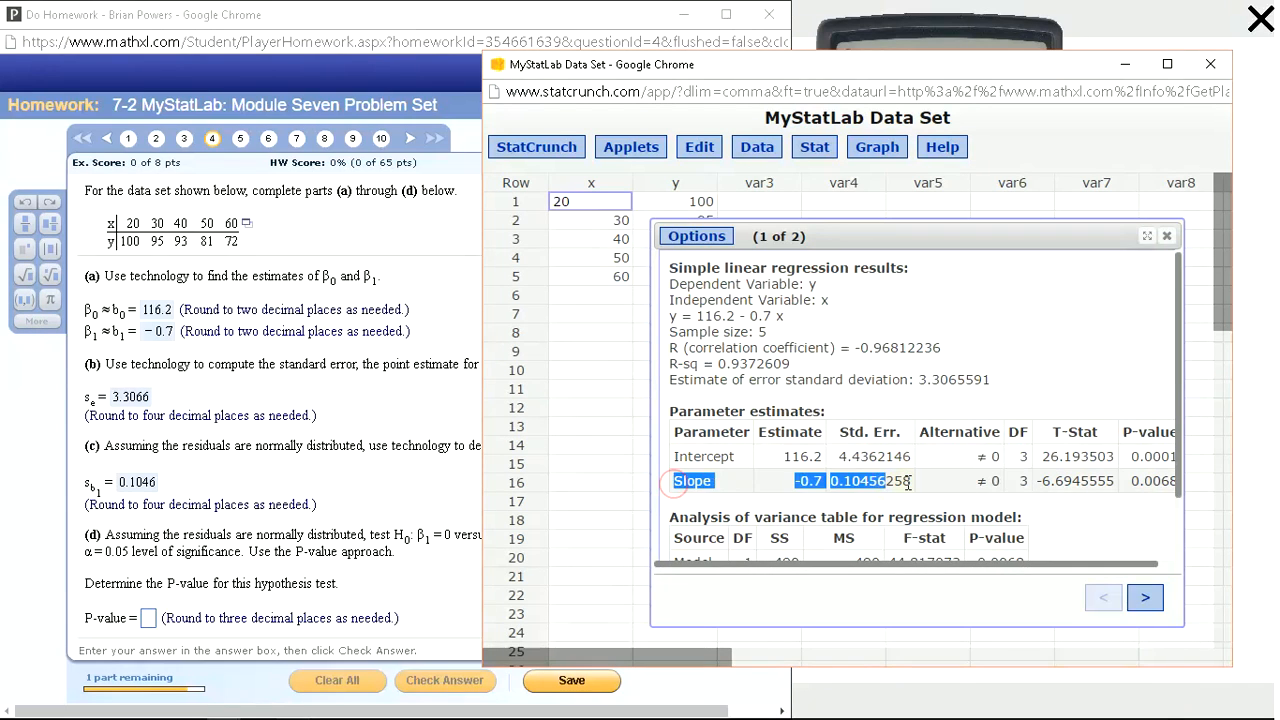
left_click(907, 481)
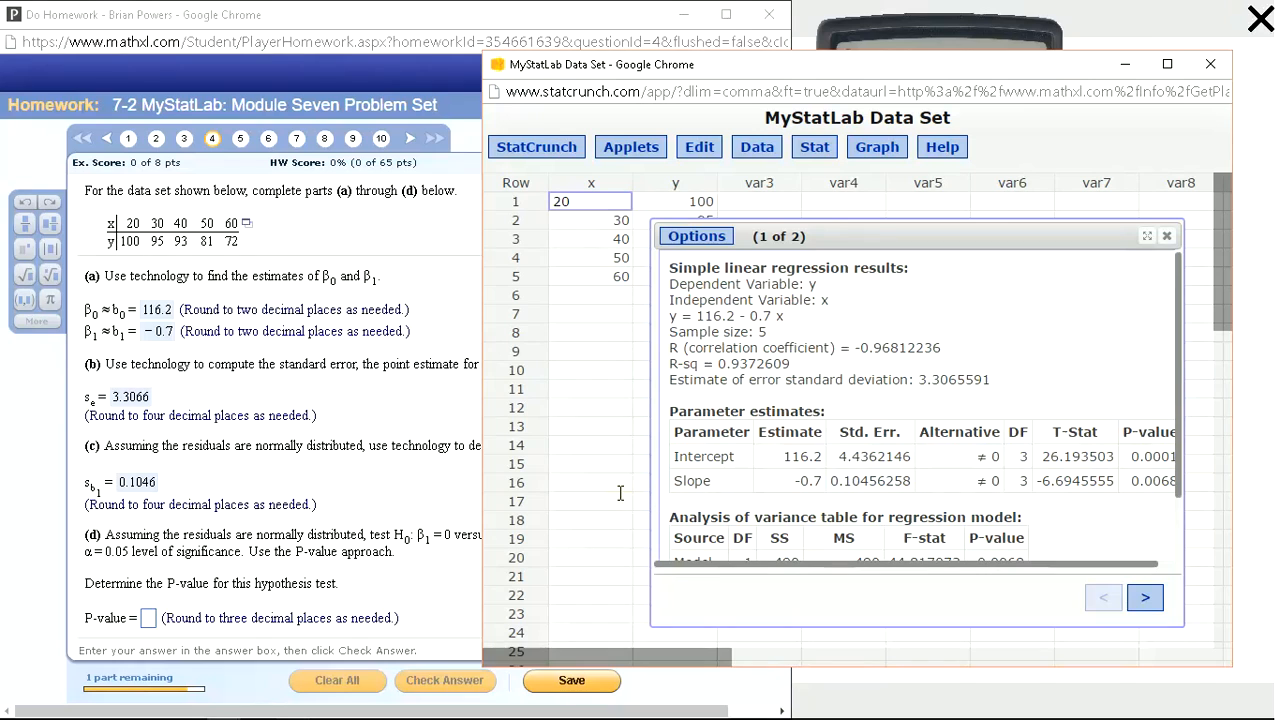
left_click_drag(649, 484, 558, 485)
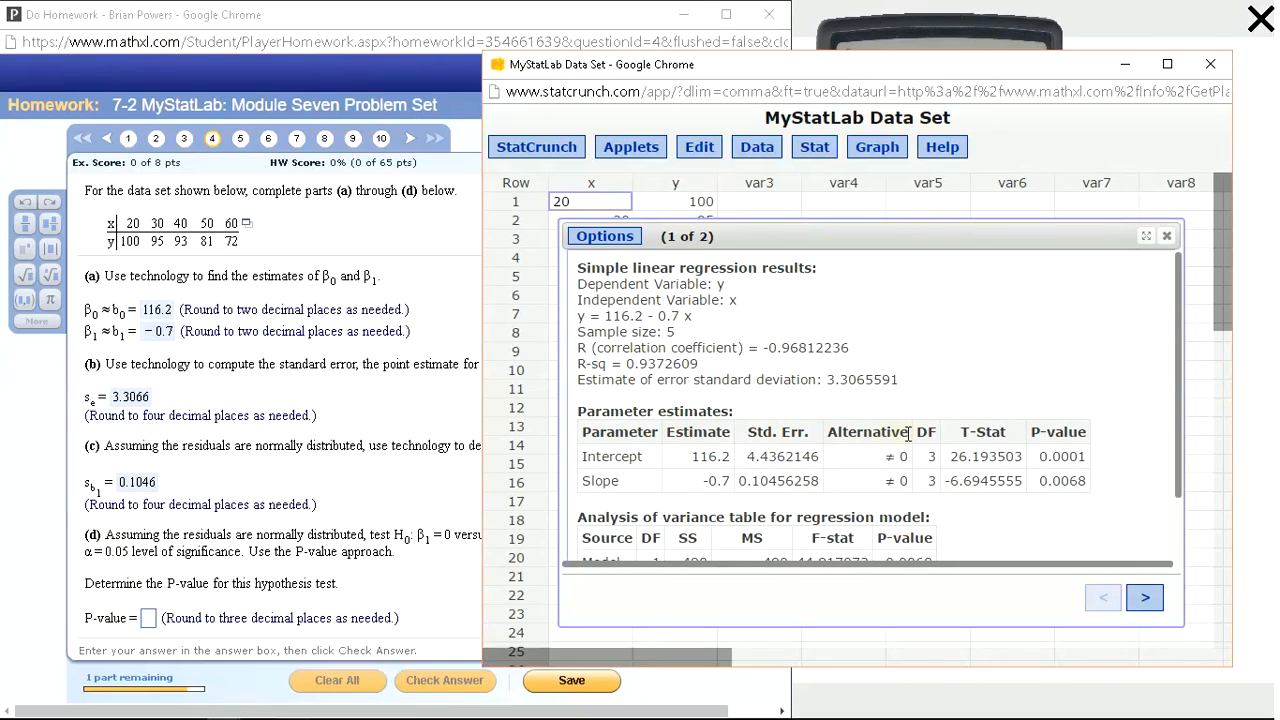
Answer part (d) with the slope's P-value from the regression results rounded to .007, submit it, and continue to the conclusion choices.
left_click_drag(884, 481, 929, 481)
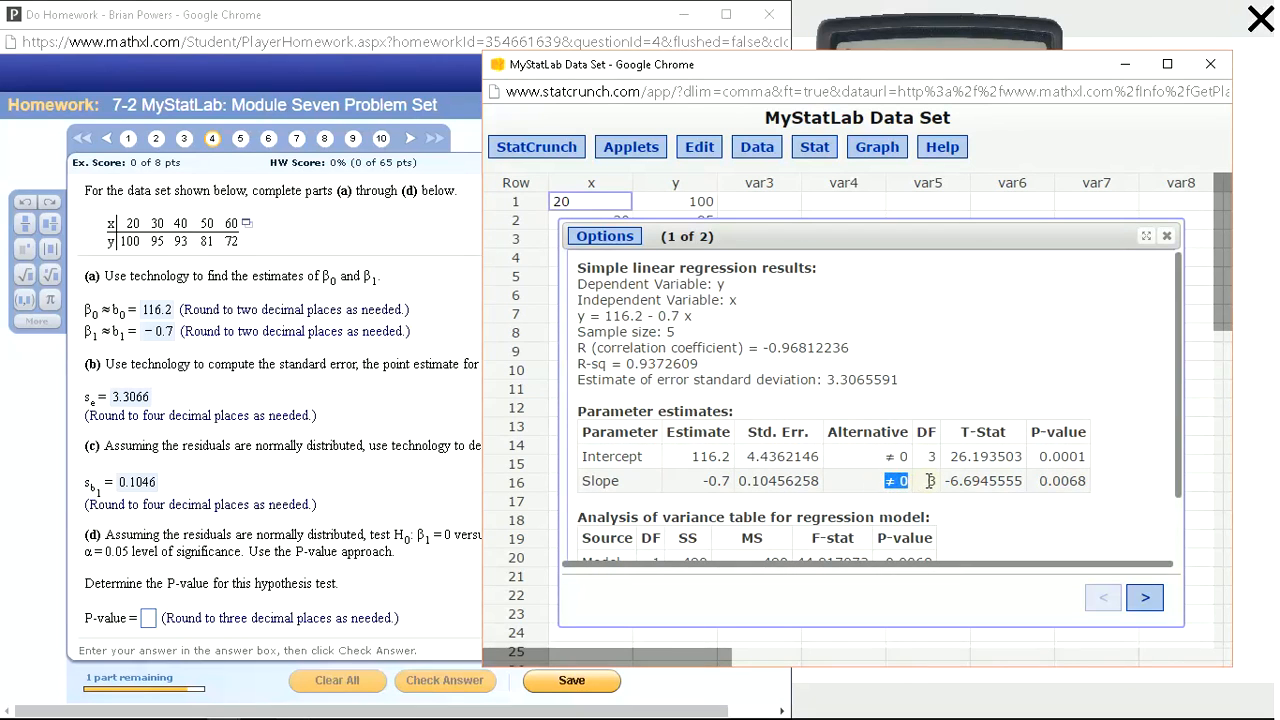
left_click(929, 481)
left_click_drag(853, 481, 1090, 481)
left_click(1088, 481)
left_click_drag(907, 481, 872, 481)
left_click(904, 481)
left_click_drag(1079, 481, 1039, 481)
left_click(157, 622)
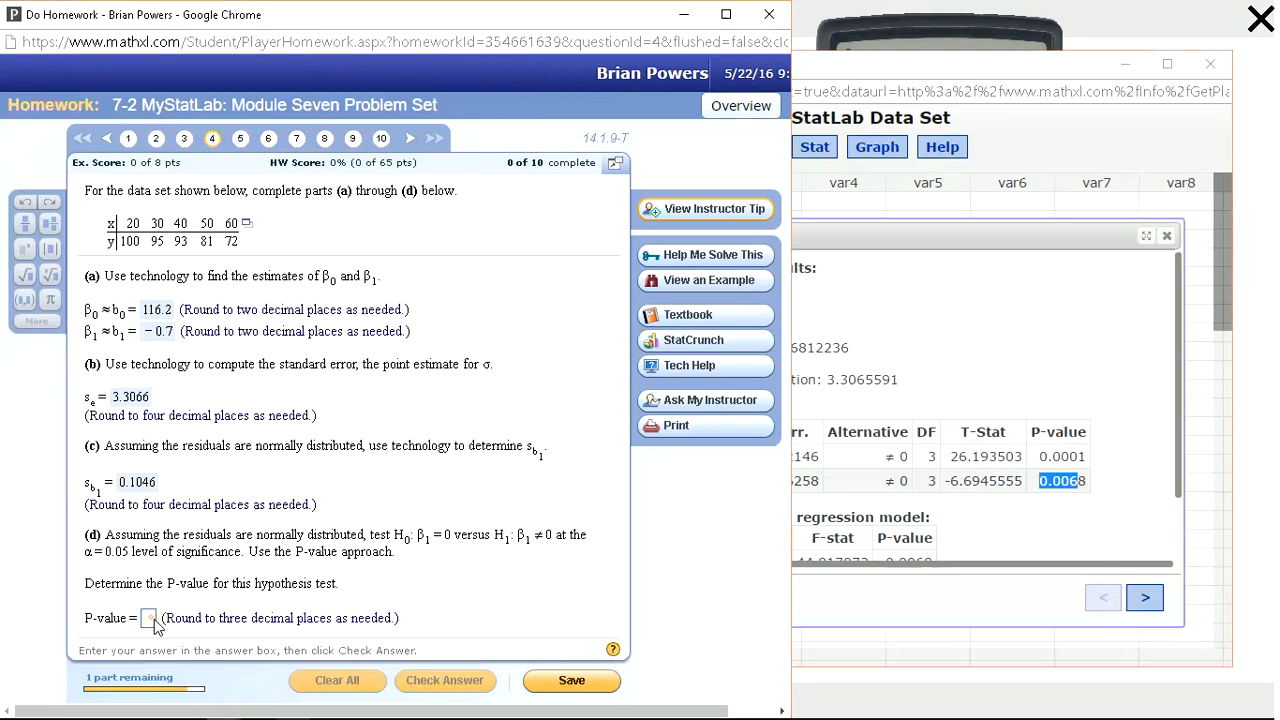
type(".007")
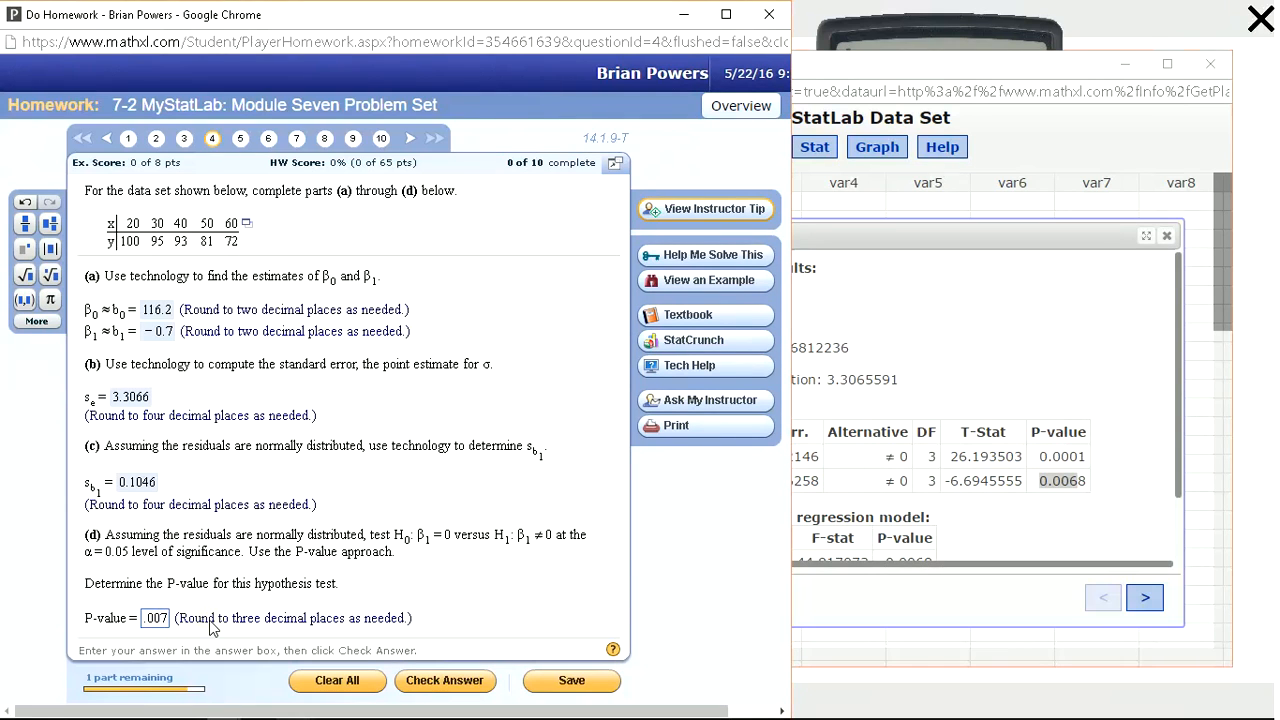
key("Return")
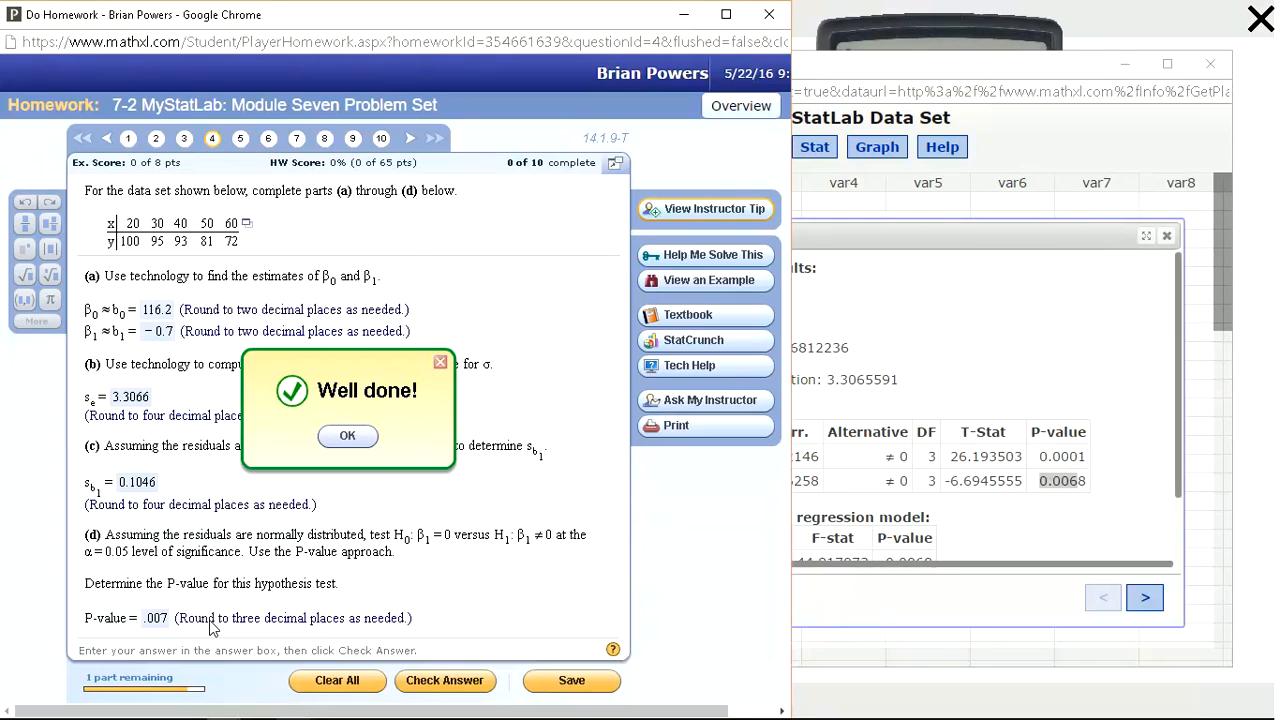
key("Return")
Choose conclusion D, rejecting H0 and concluding that a linear relation exists between x and y, and submit it to complete the question.
left_click(900, 480)
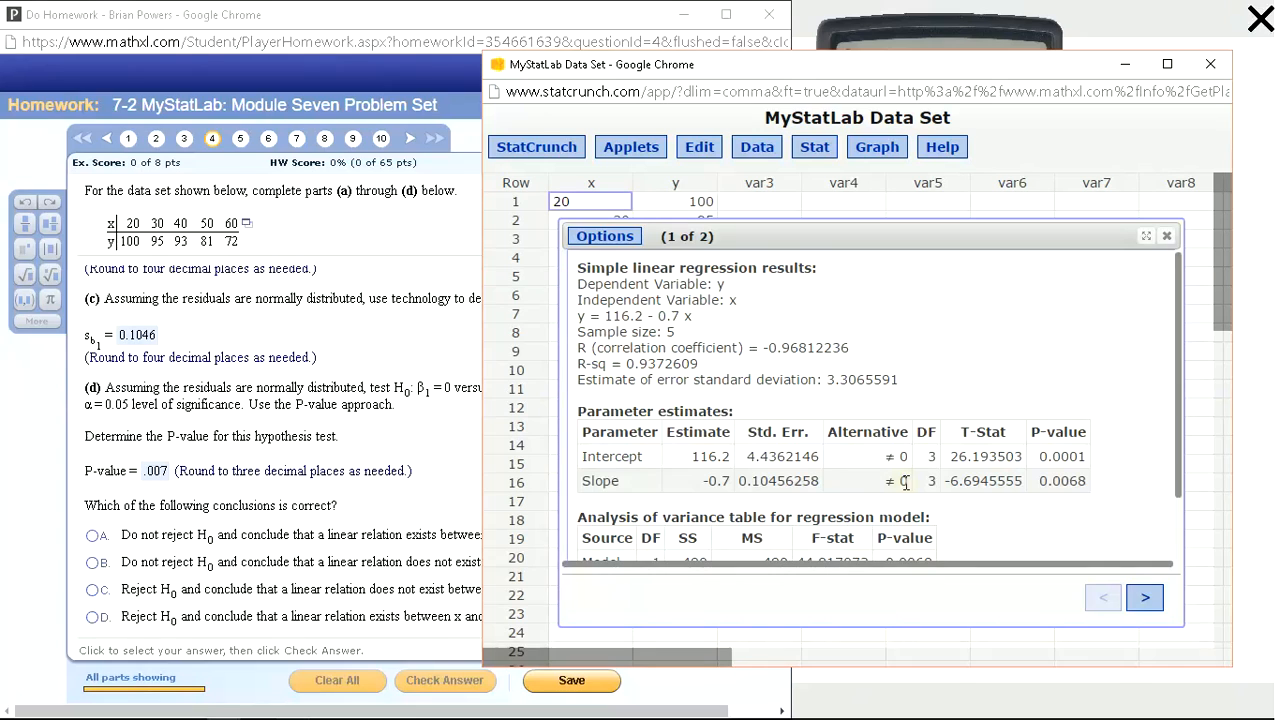
left_click_drag(734, 479, 700, 480)
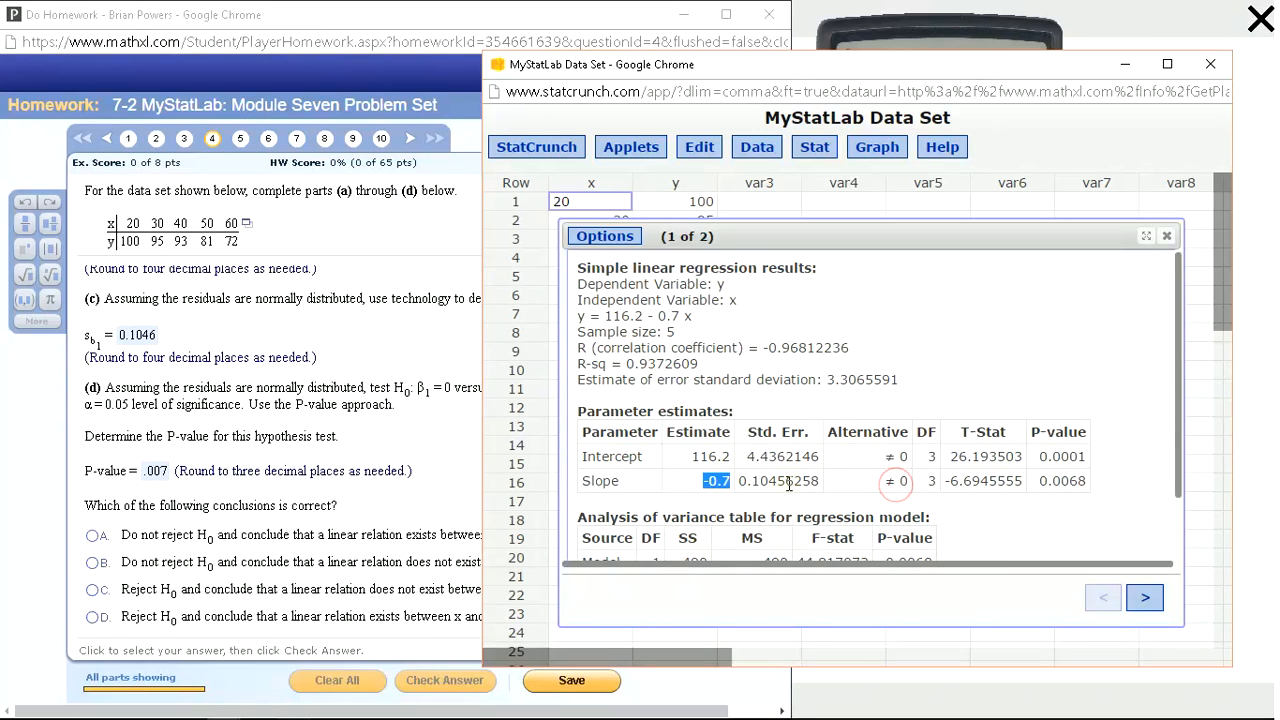
left_click(753, 484)
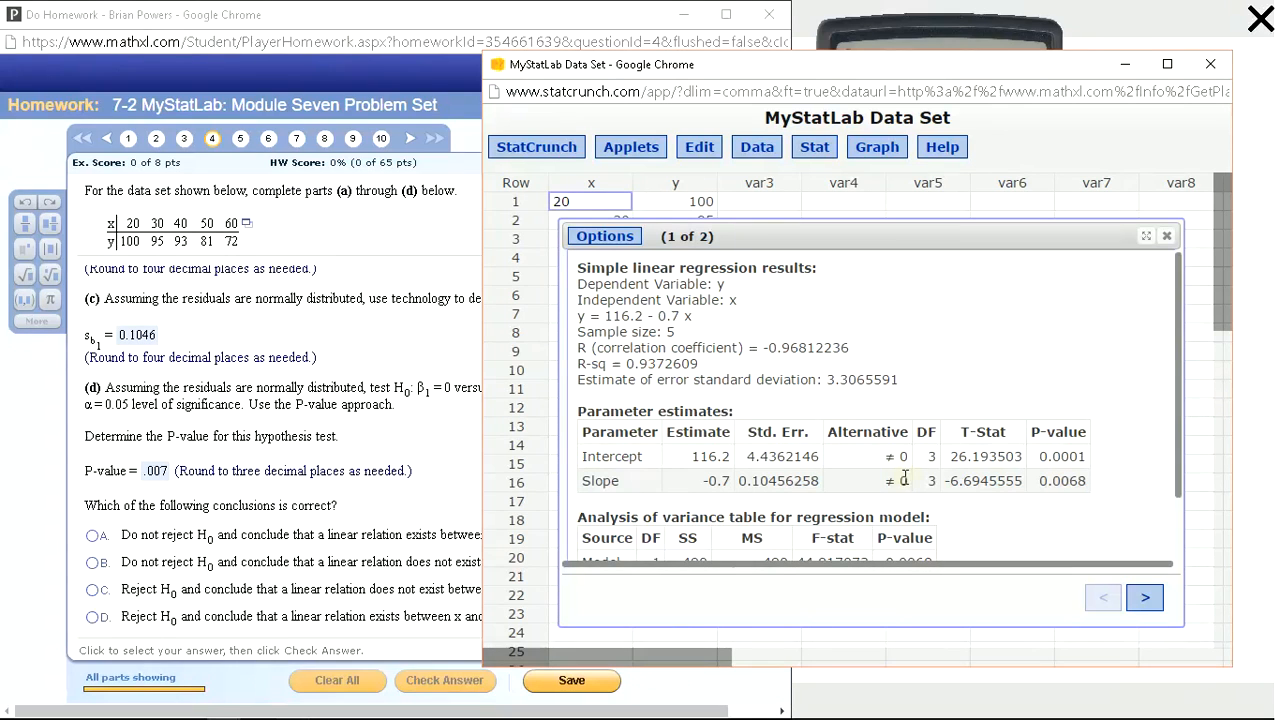
left_click(455, 500)
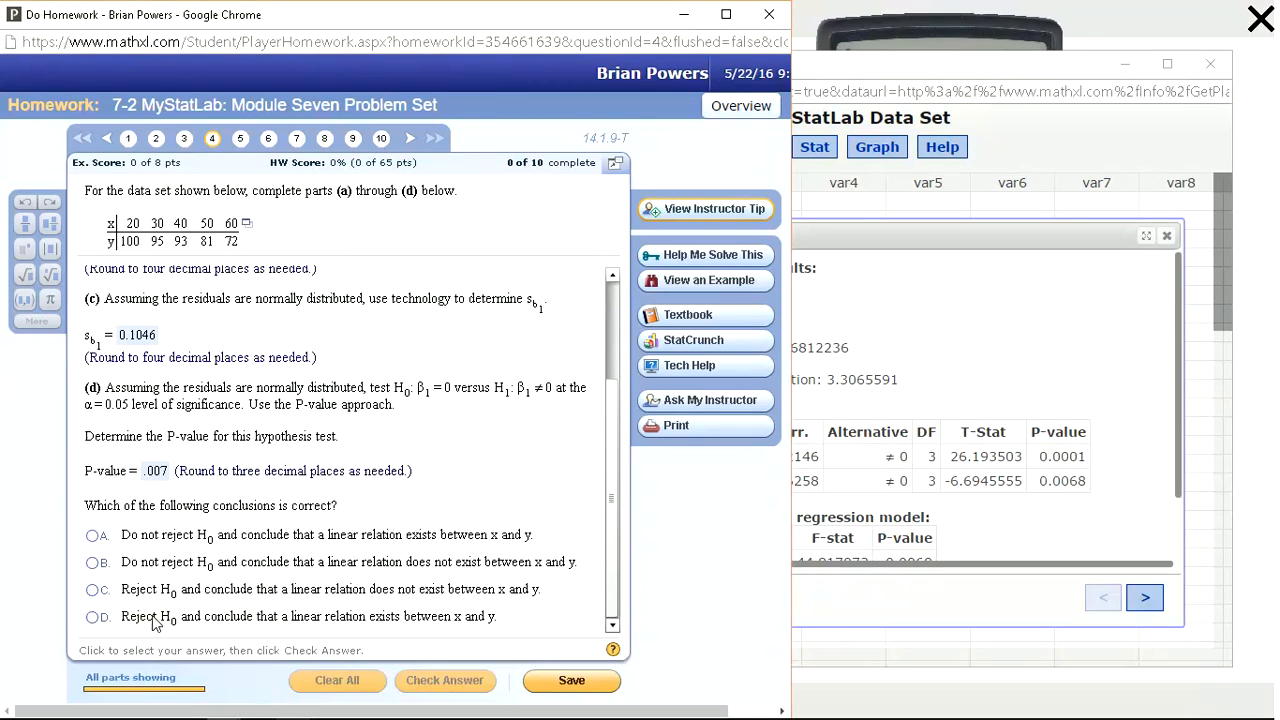
left_click(245, 614)
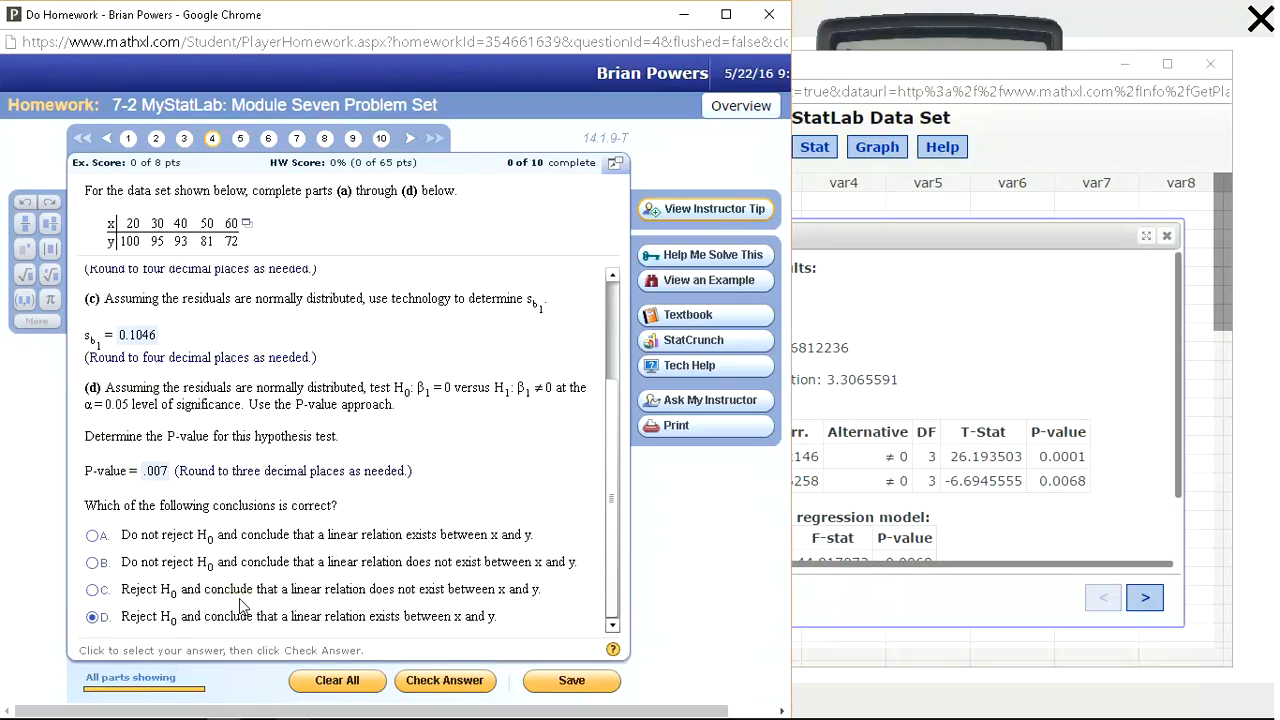
key("Return")
key("Return")
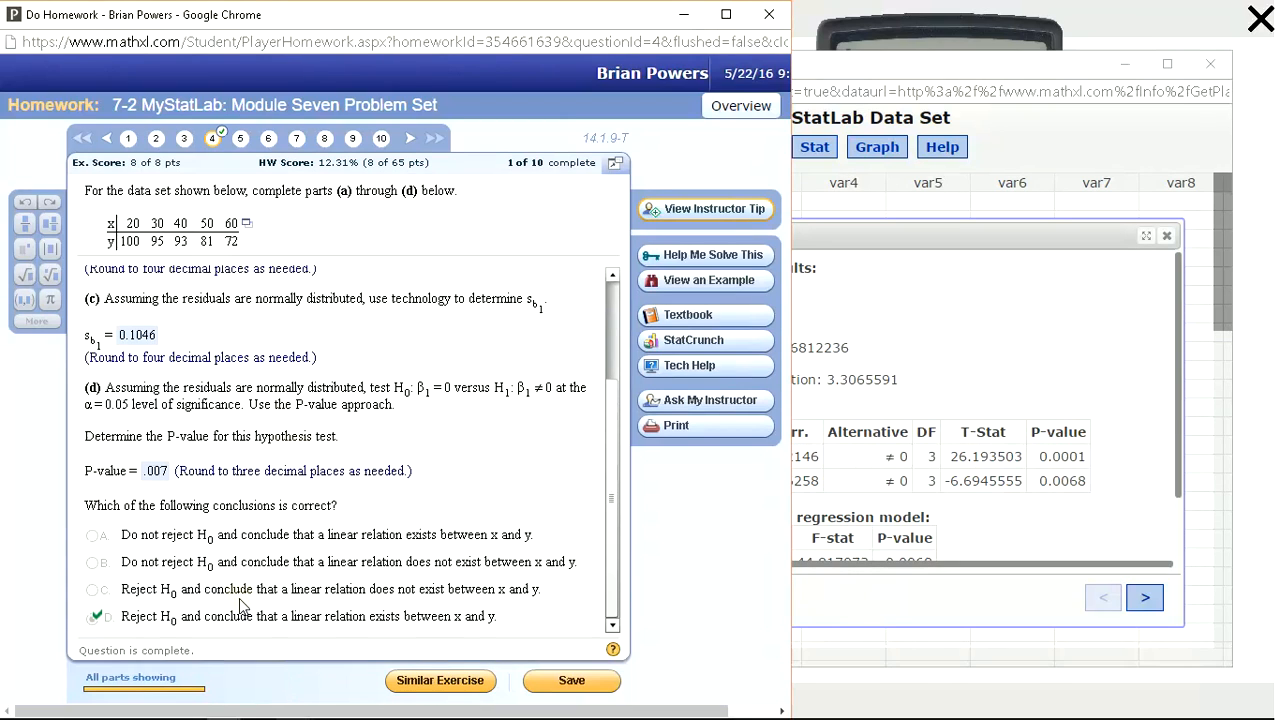
Go to homework question 5 and open its Rate of Return data table in StatCrunch.
left_click(241, 139)
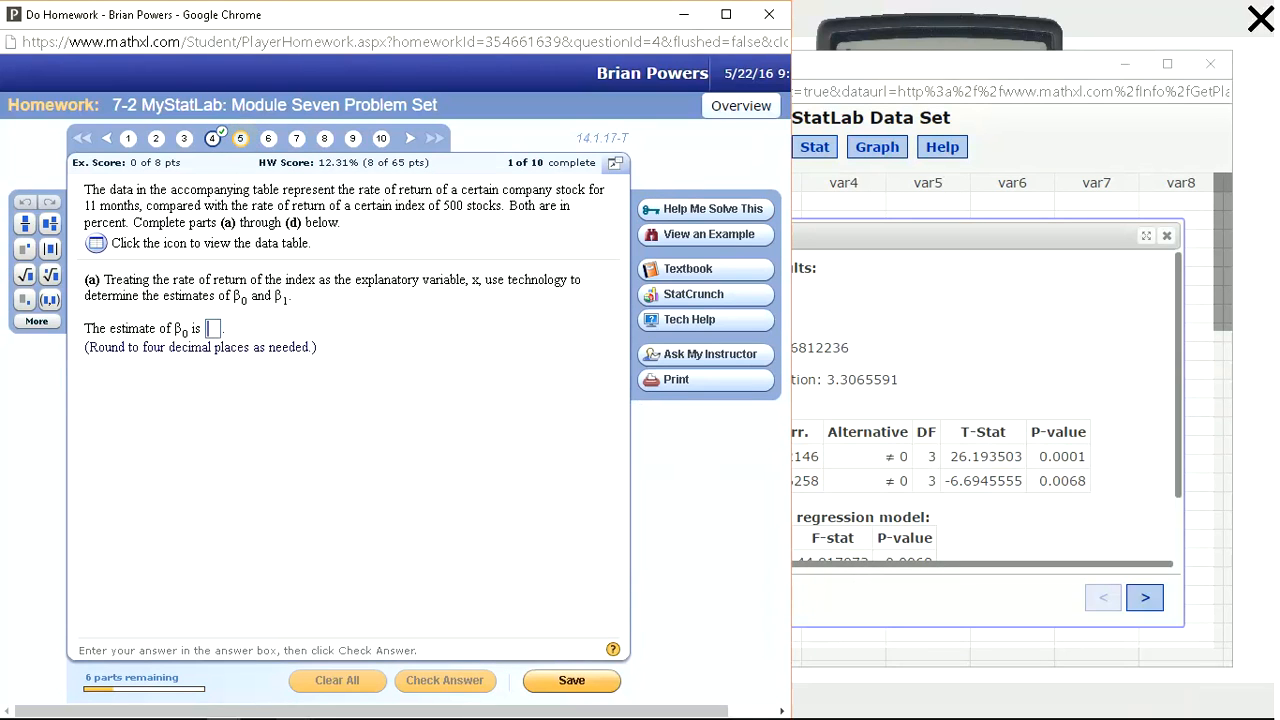
left_click(100, 245)
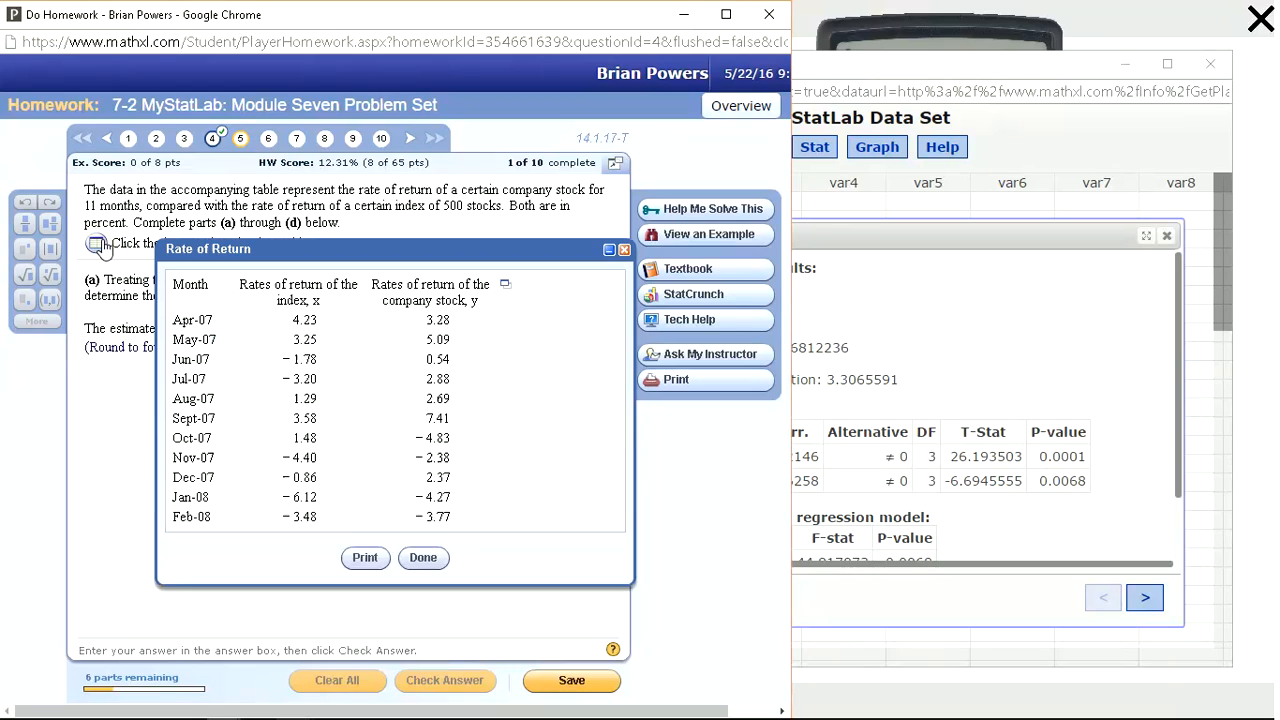
left_click(506, 286)
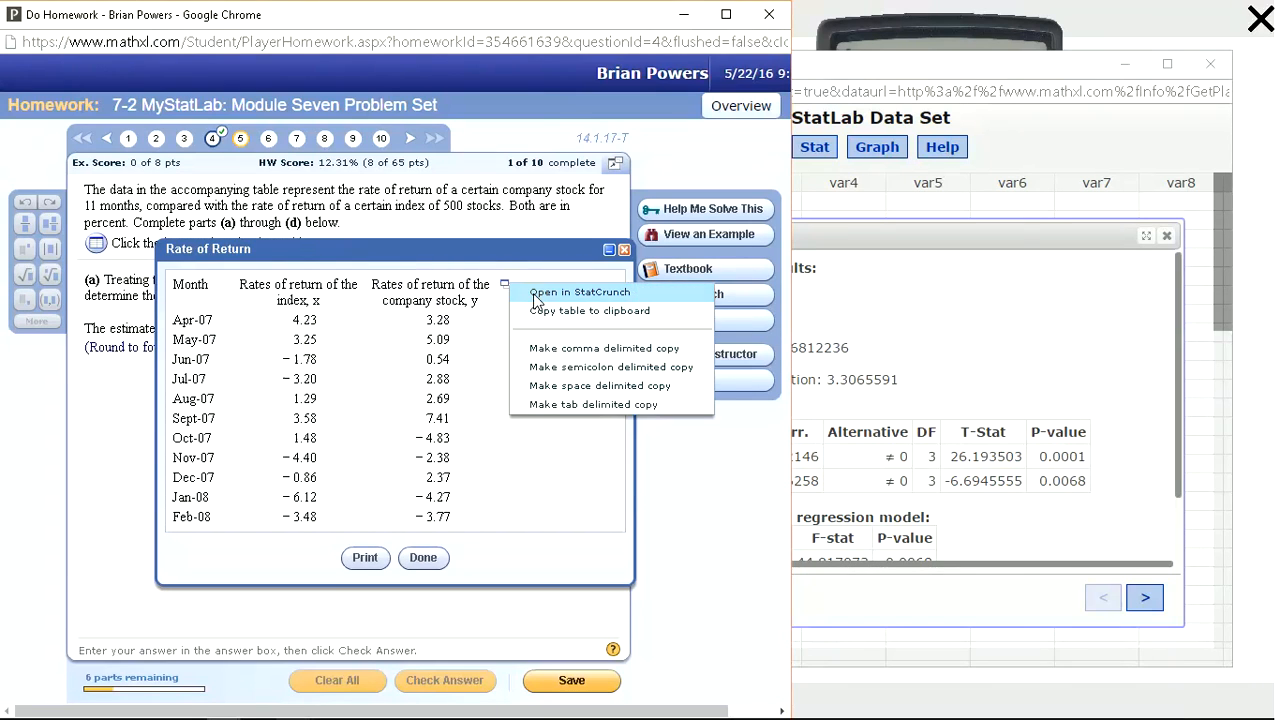
left_click(552, 292)
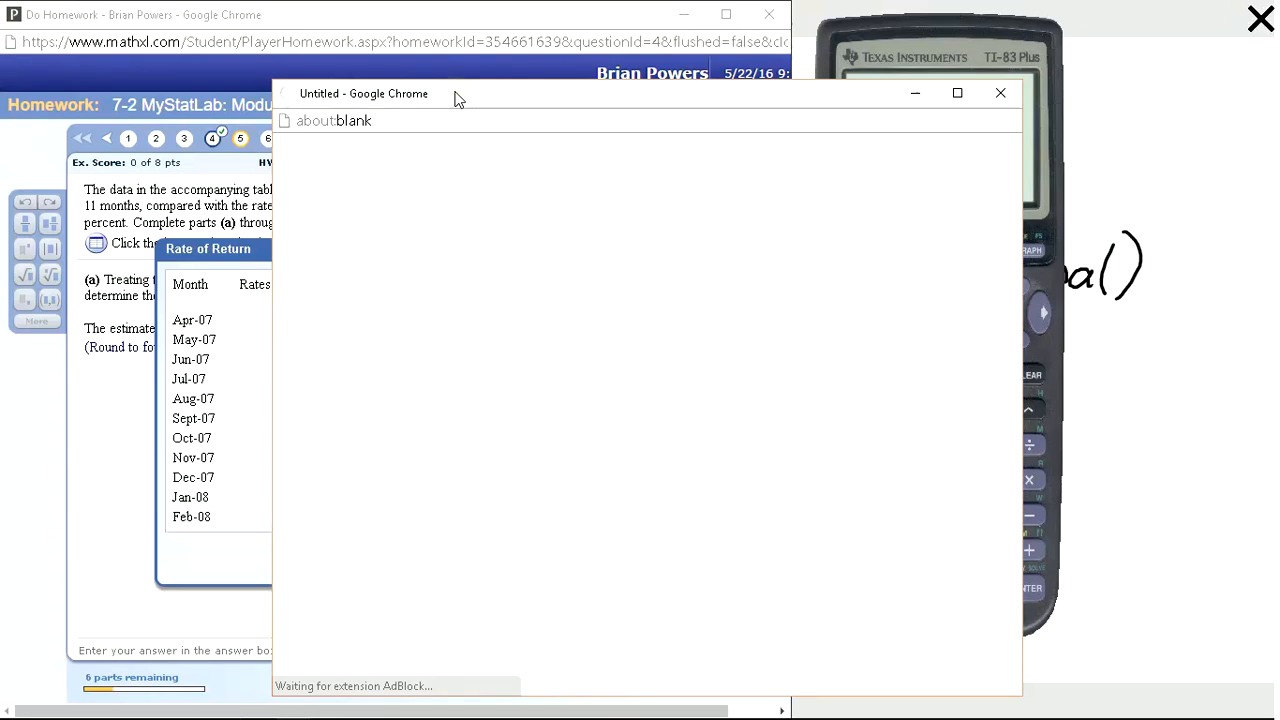
left_click_drag(456, 96, 701, 62)
left_click(320, 205)
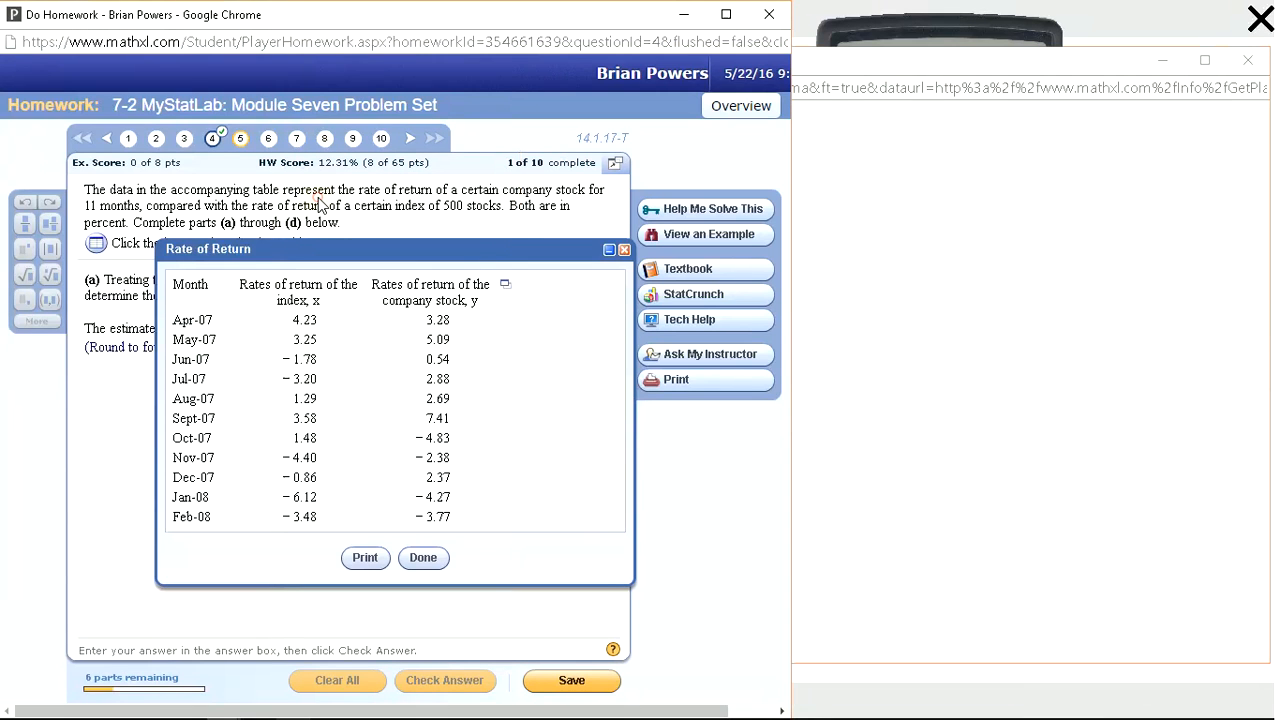
left_click(624, 250)
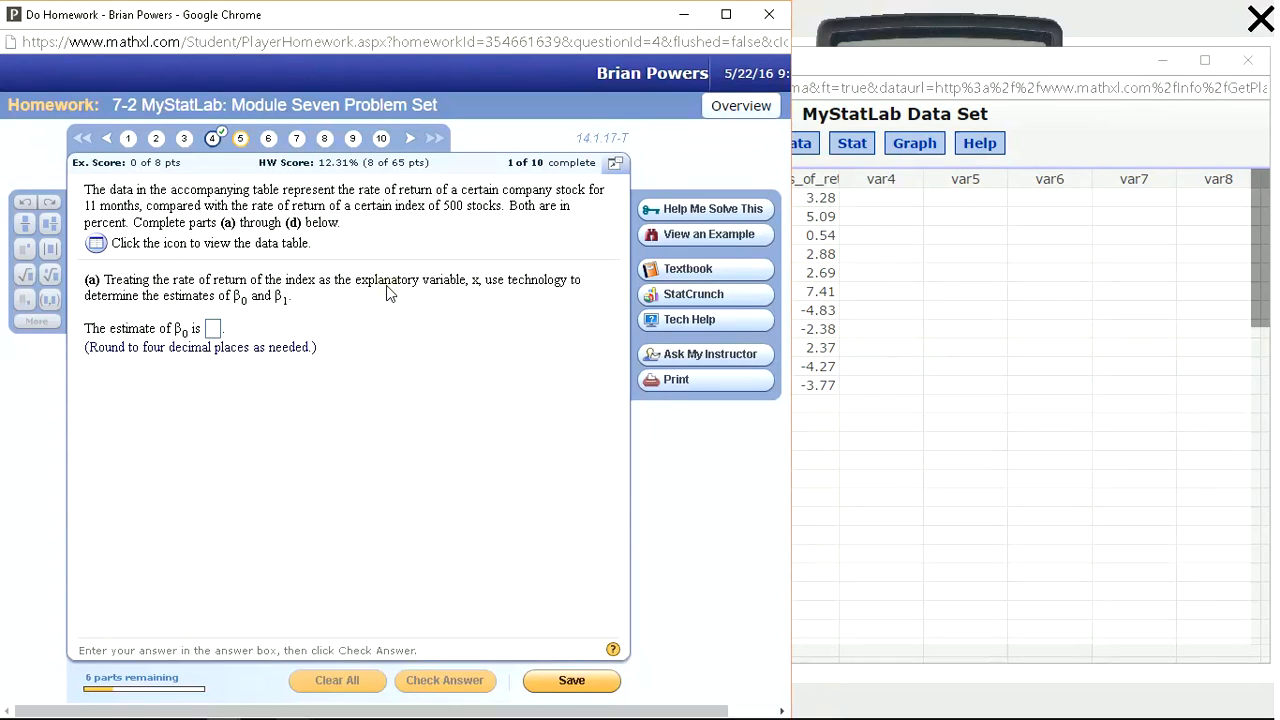
Compute a simple linear regression with Rates_of_return_of_the_index_-_x as the X variable and Rates_of_return_of_the_company_stock_-_y as the Y variable.
left_click(1052, 120)
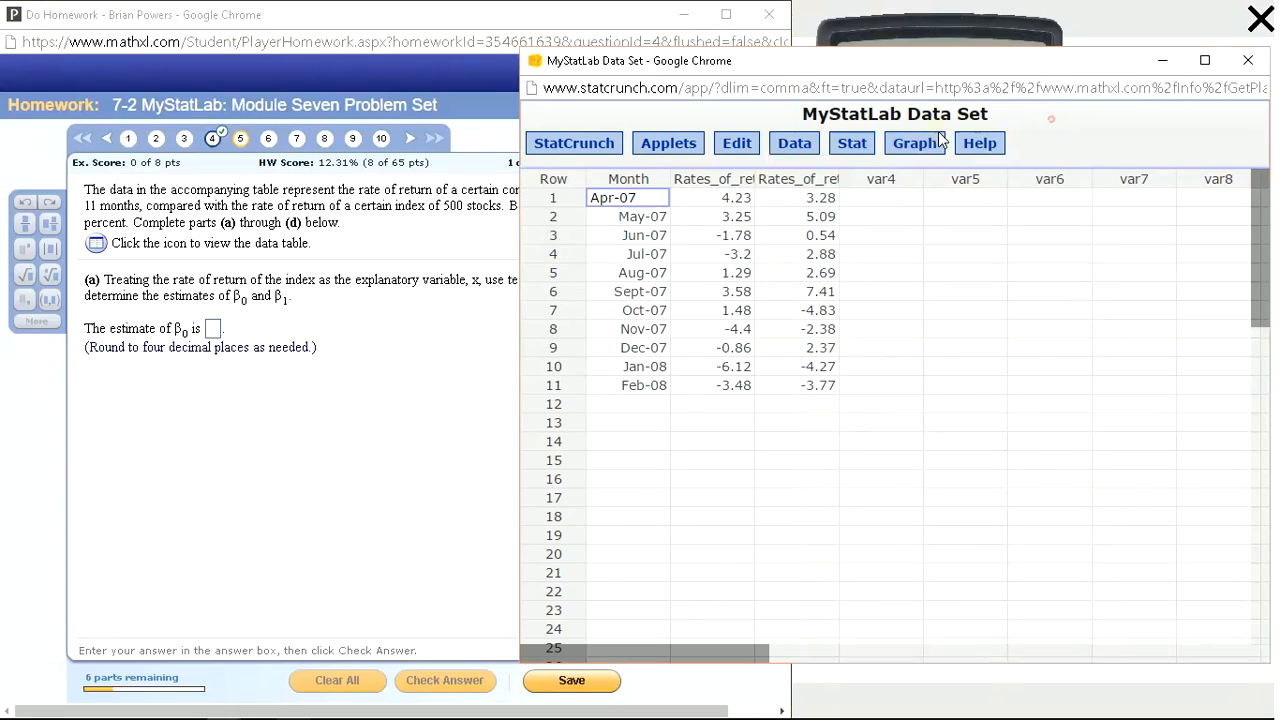
left_click(852, 143)
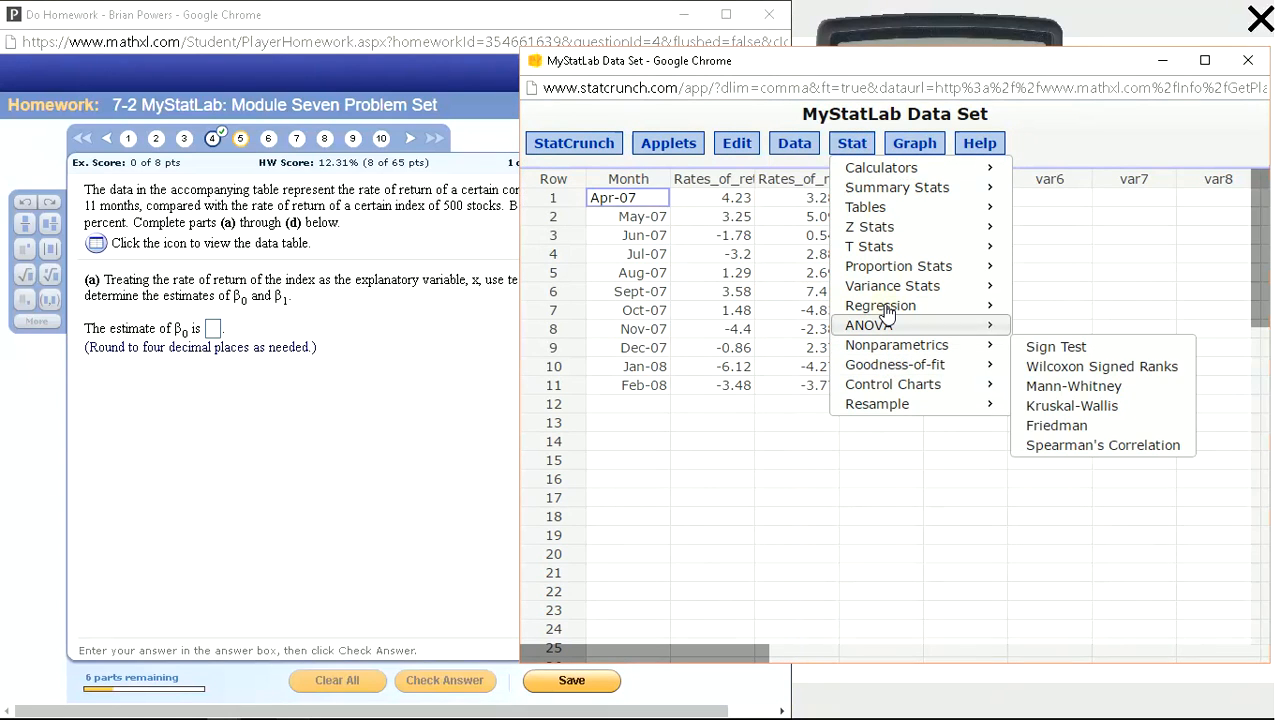
mouse_move(900, 305)
left_click(1064, 312)
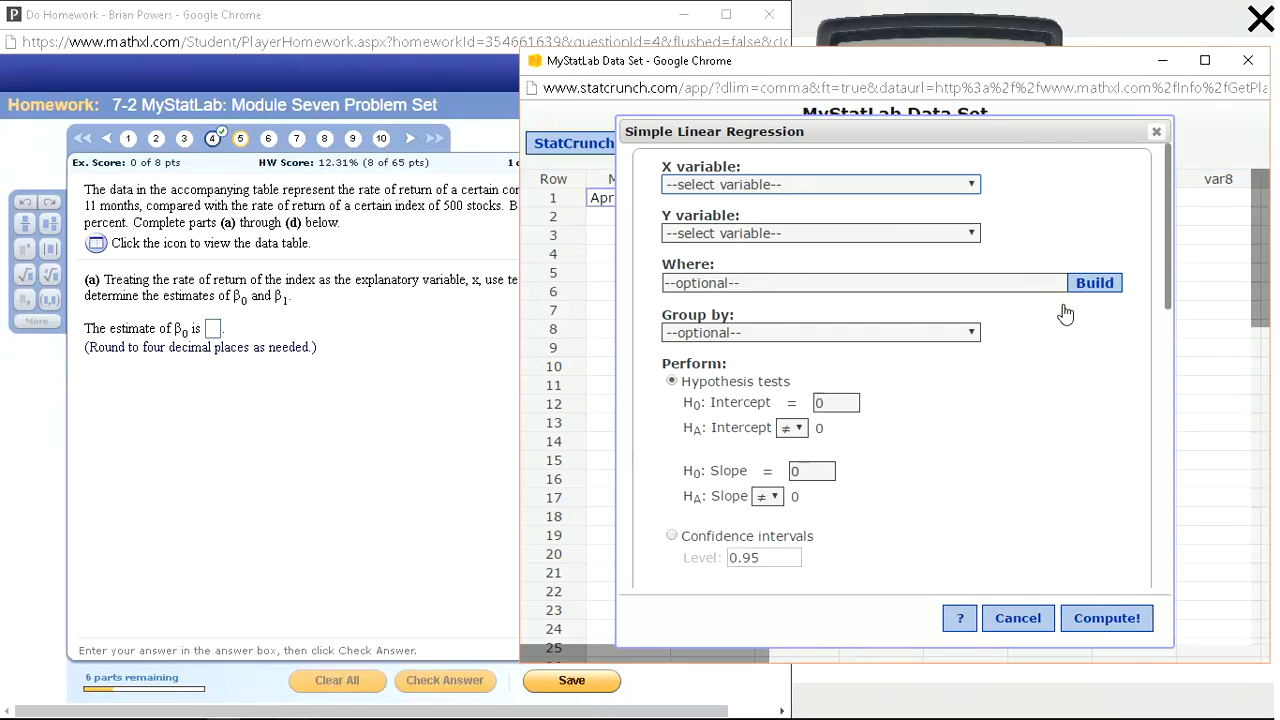
left_click(703, 183)
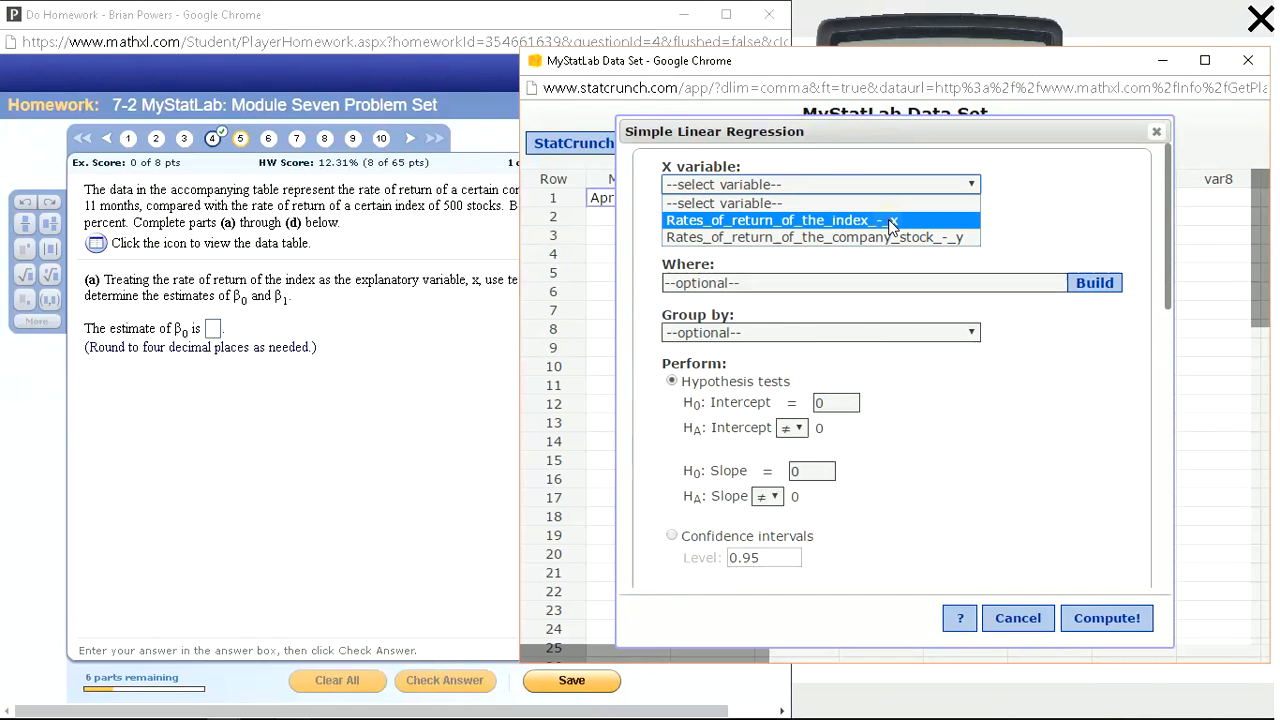
left_click(893, 222)
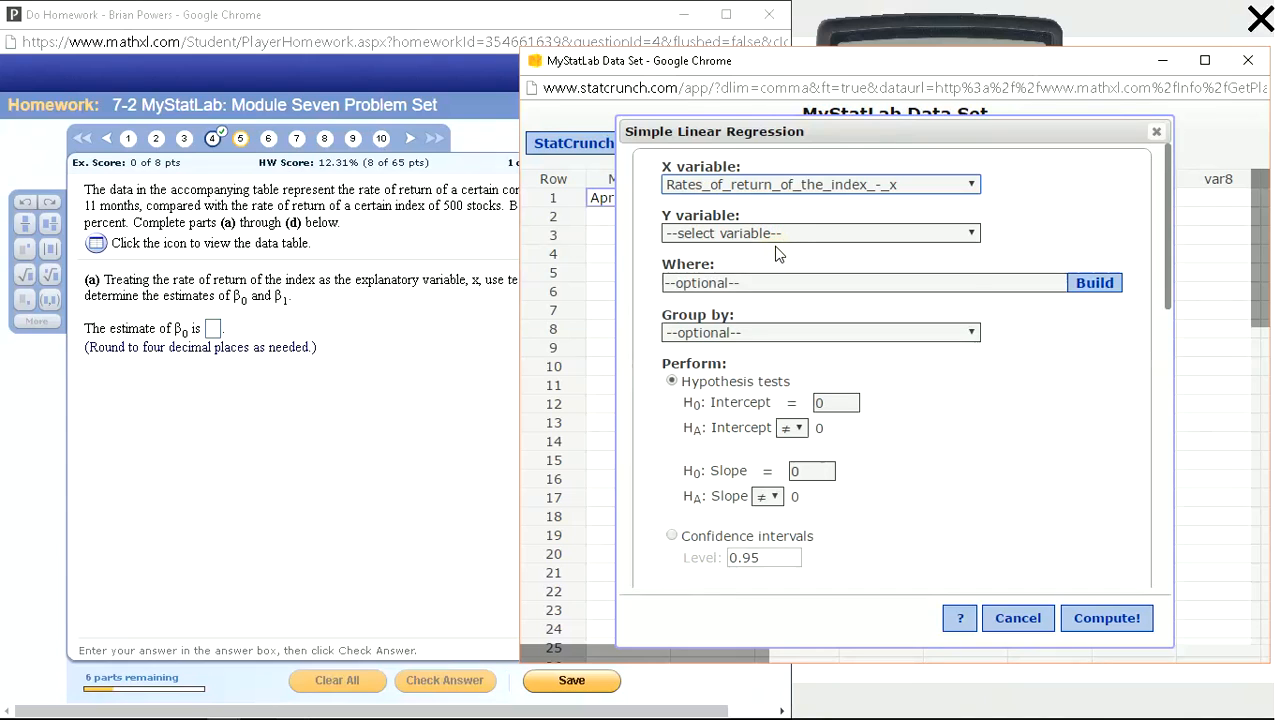
left_click(772, 233)
left_click(787, 288)
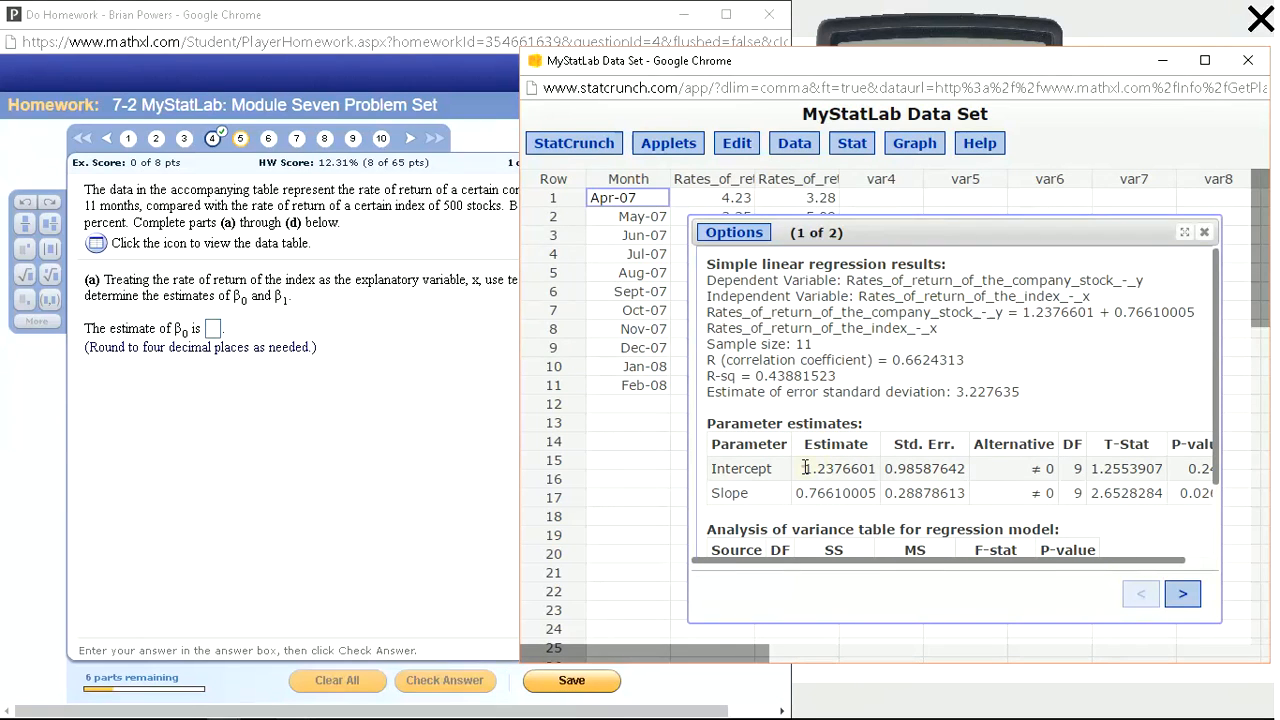
Answer the β0 estimate in part (a) with the regression intercept rounded to 1.2377 and submit it.
left_click_drag(805, 468, 833, 468)
left_click_drag(851, 468, 805, 470)
key("ctrl+c")
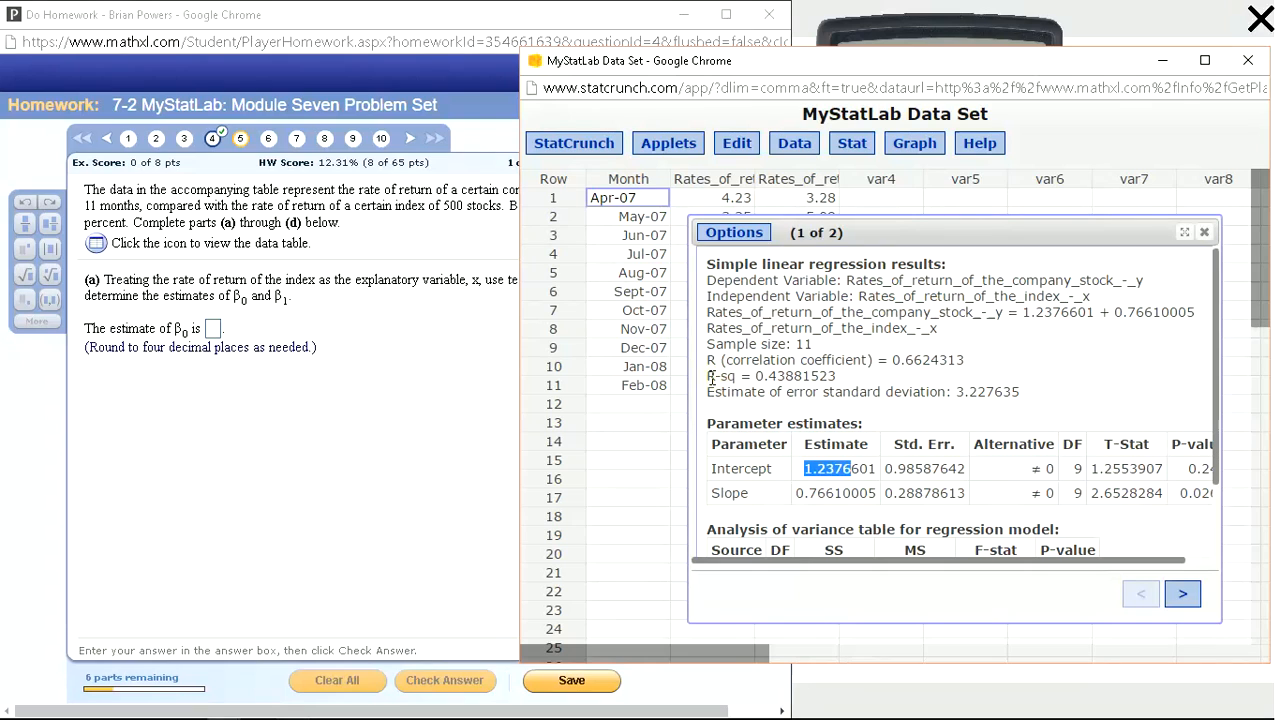
left_click(213, 330)
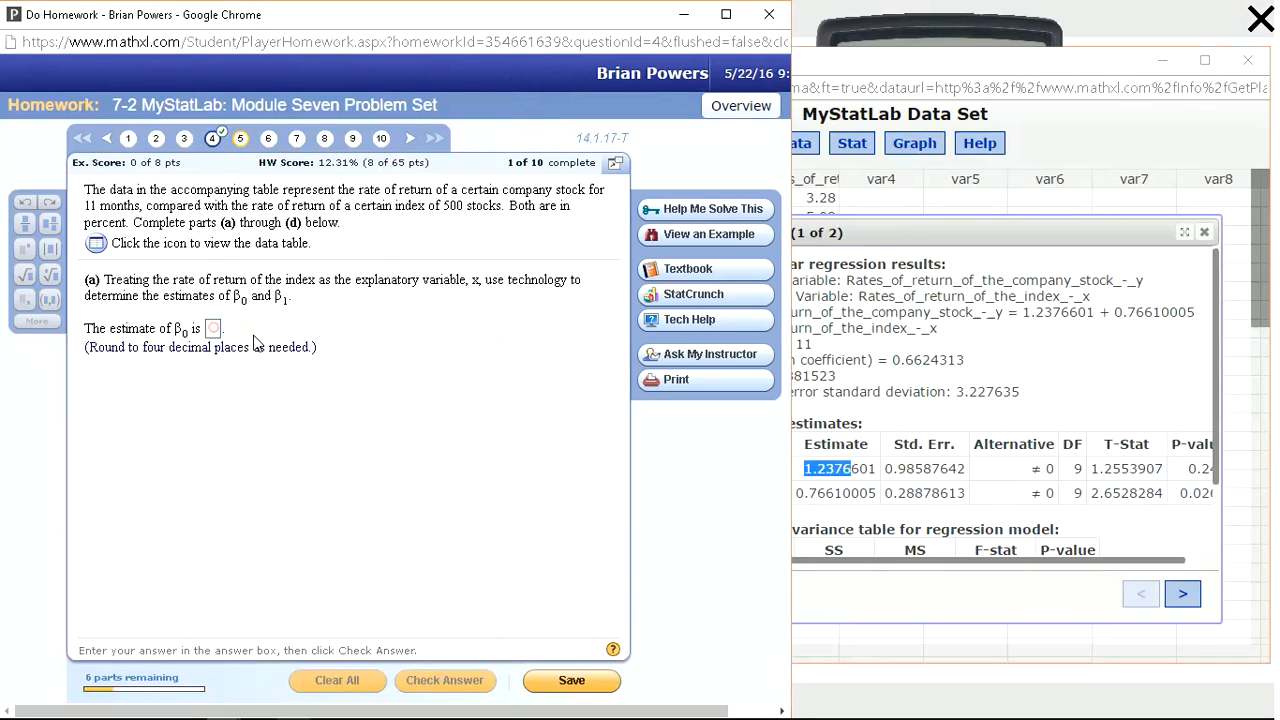
key("ctrl+v")
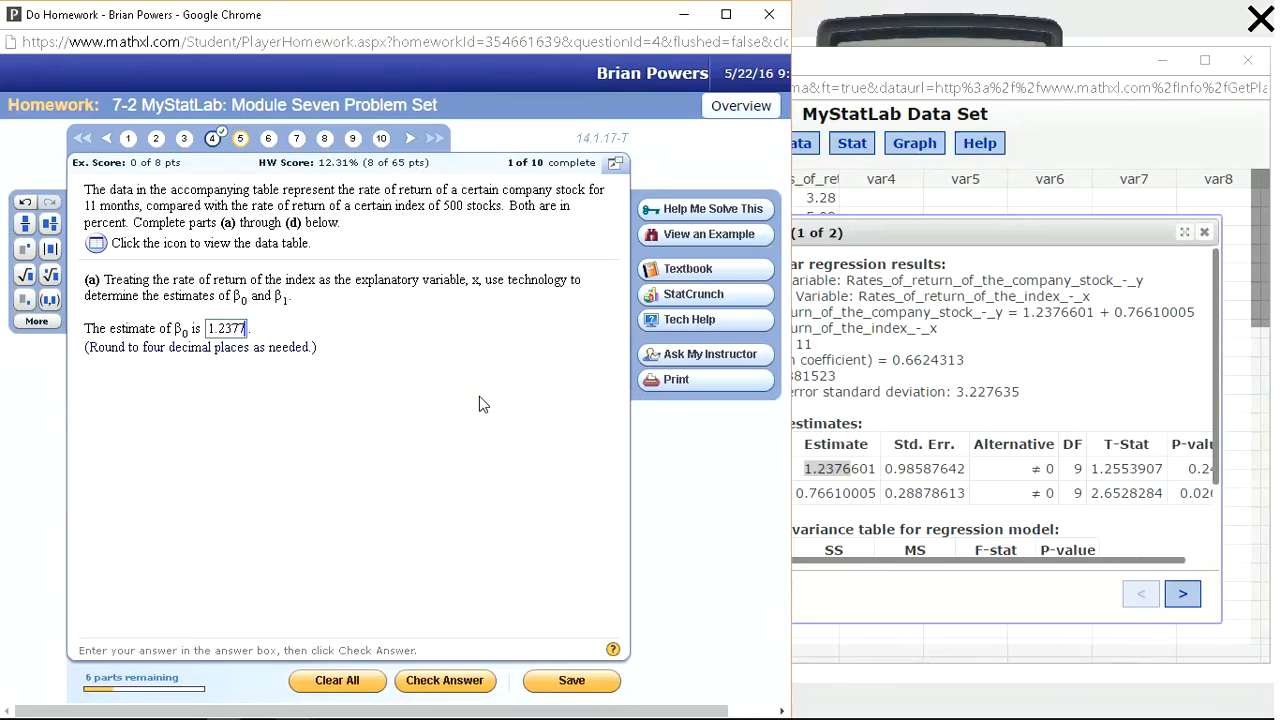
key("Return")
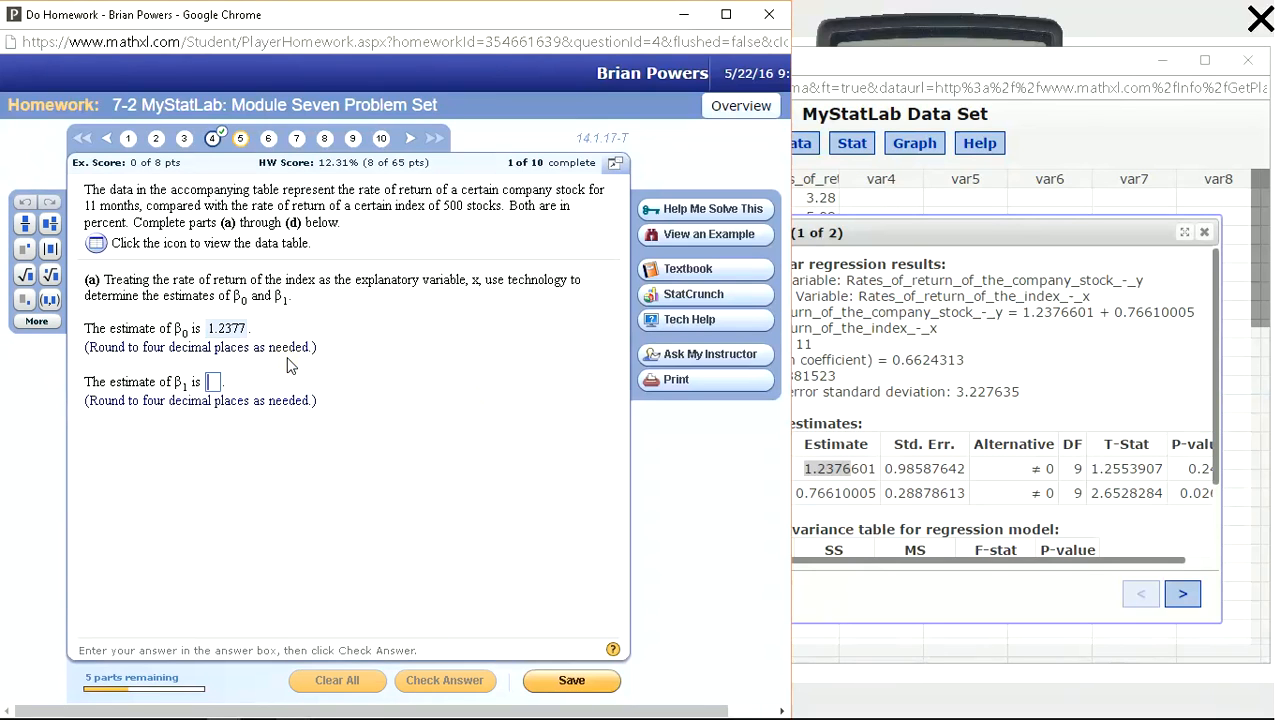
Answer the β1 estimate with the regression slope 0.7661, submit it, and continue to part (b).
left_click(935, 454)
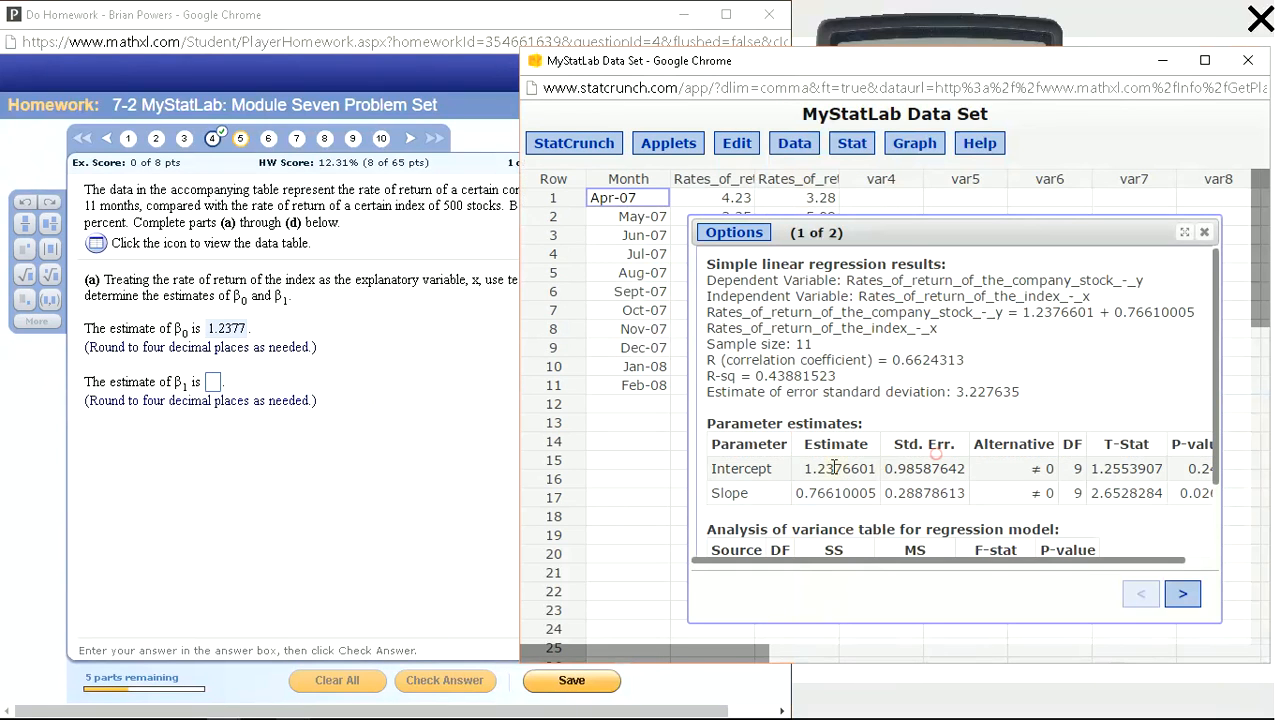
left_click_drag(796, 493, 843, 493)
key("ctrl+c")
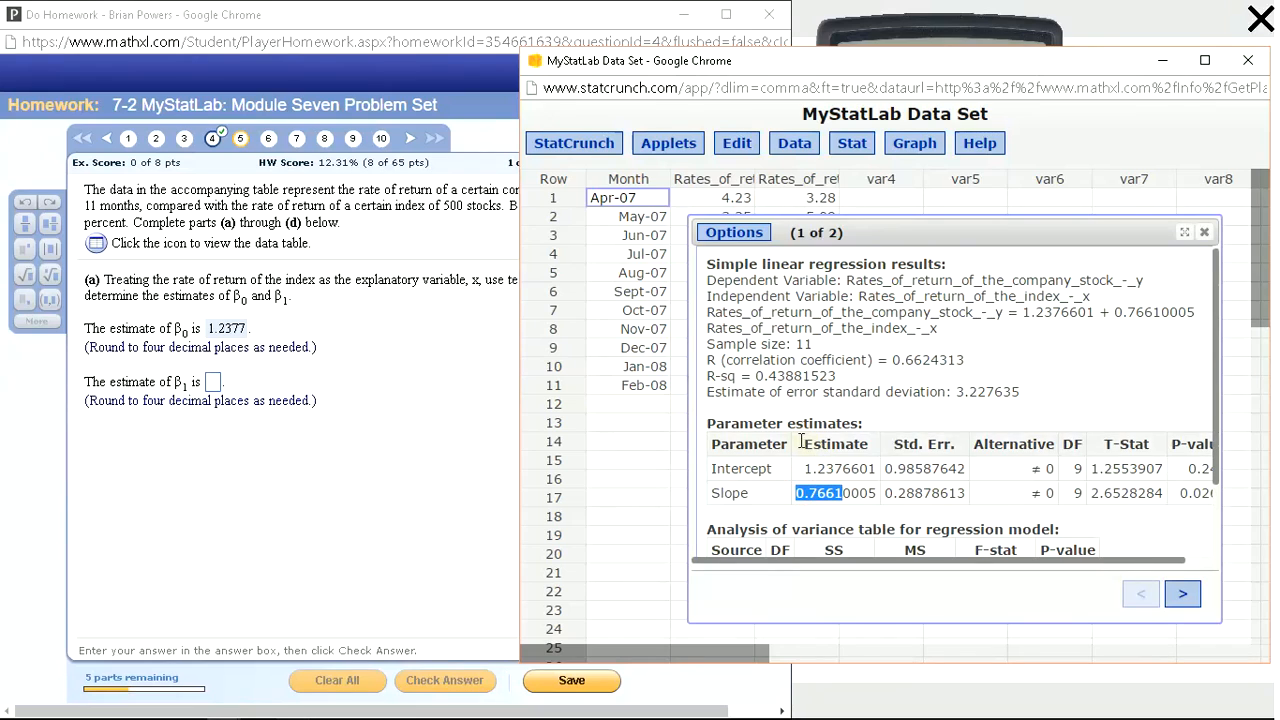
left_click(214, 381)
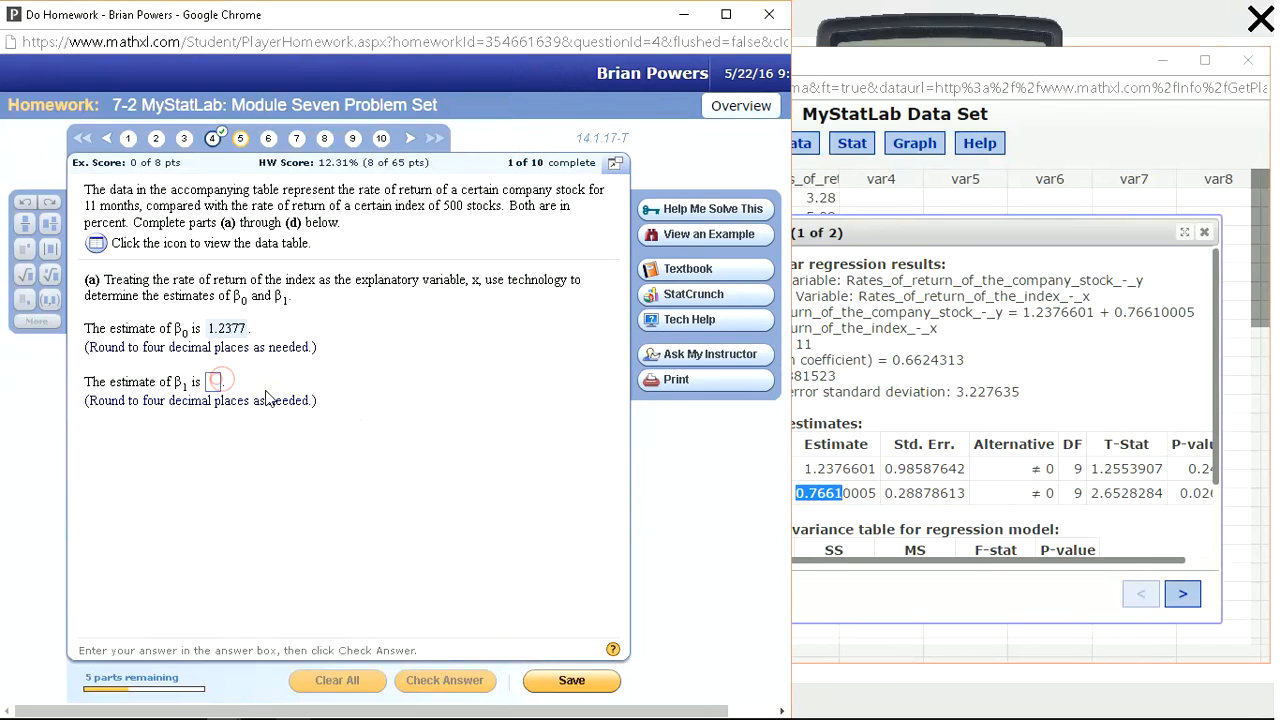
key("ctrl+v")
key("Return")
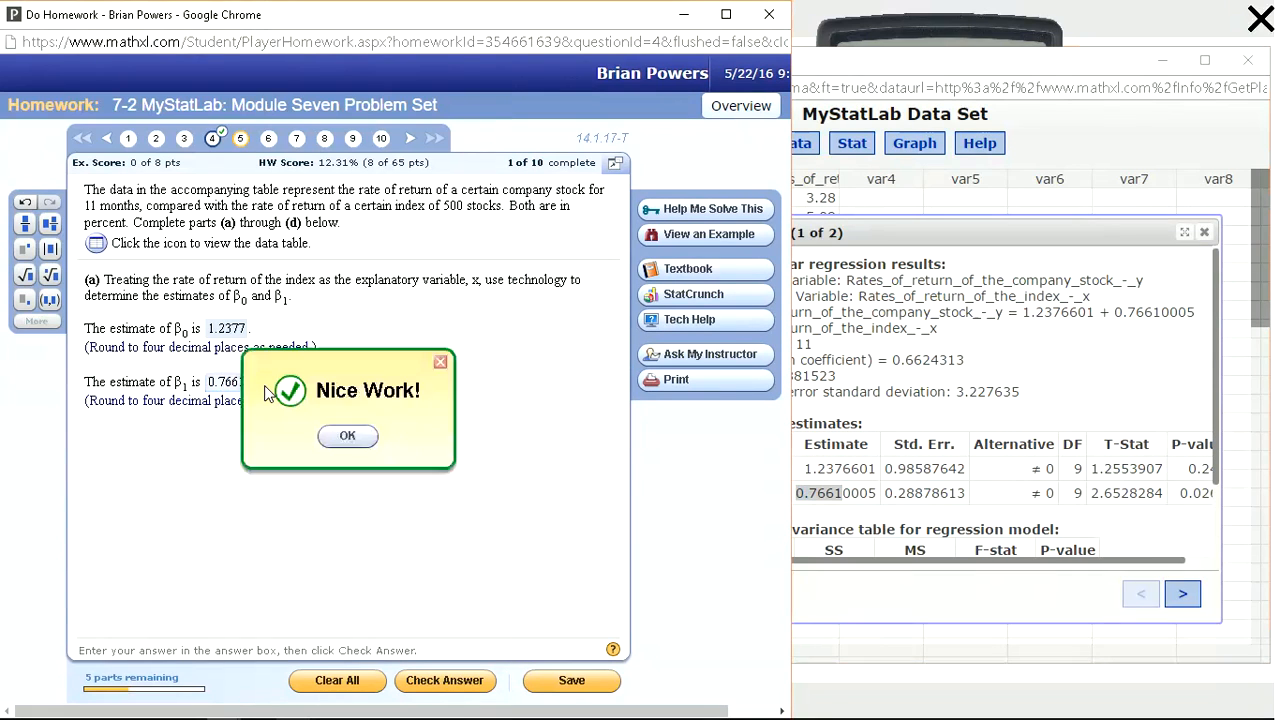
key("Return")
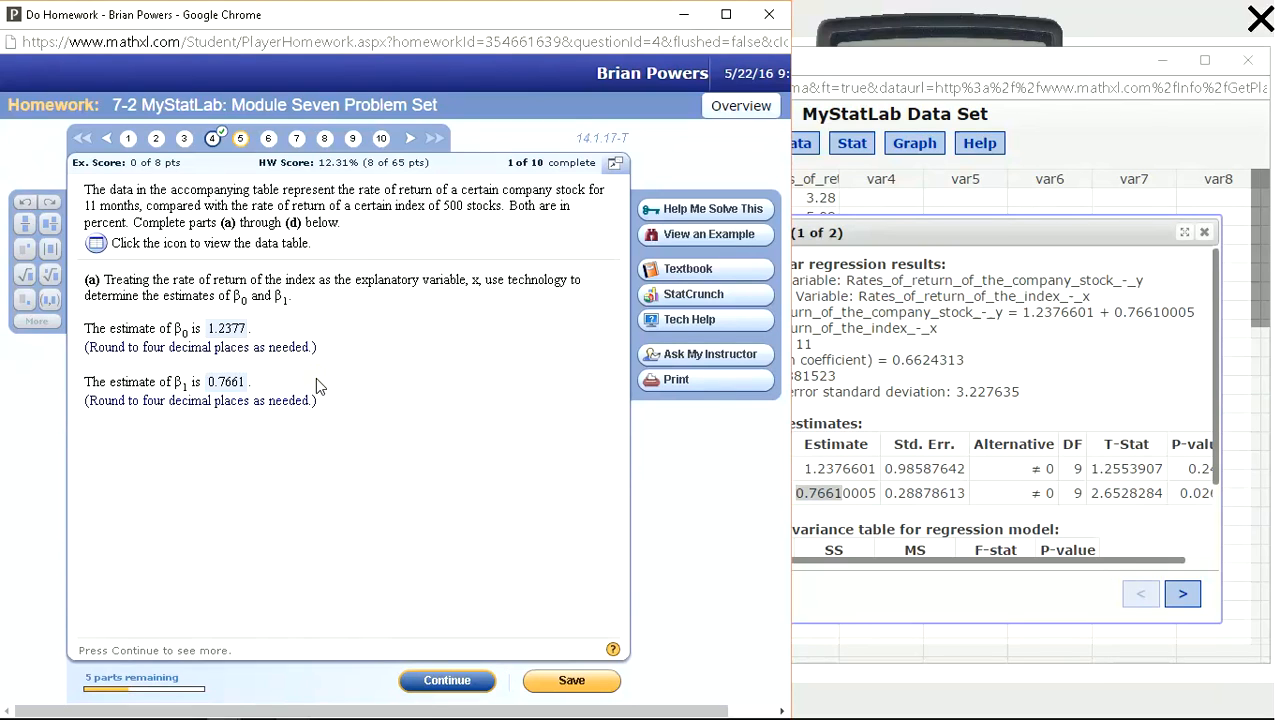
key("Return")
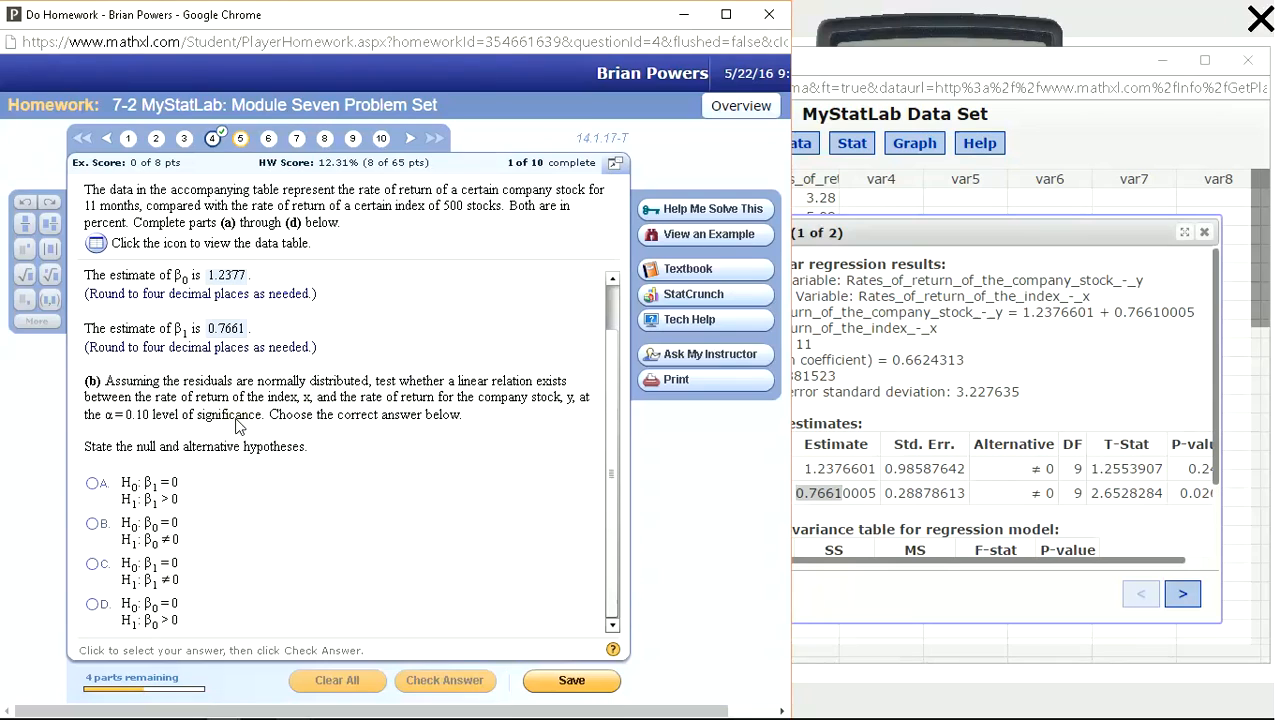
Choose hypotheses C, H0: β1 = 0 and H1: β1 ≠ 0, submit them, and continue to the P-value question.
left_click(93, 525)
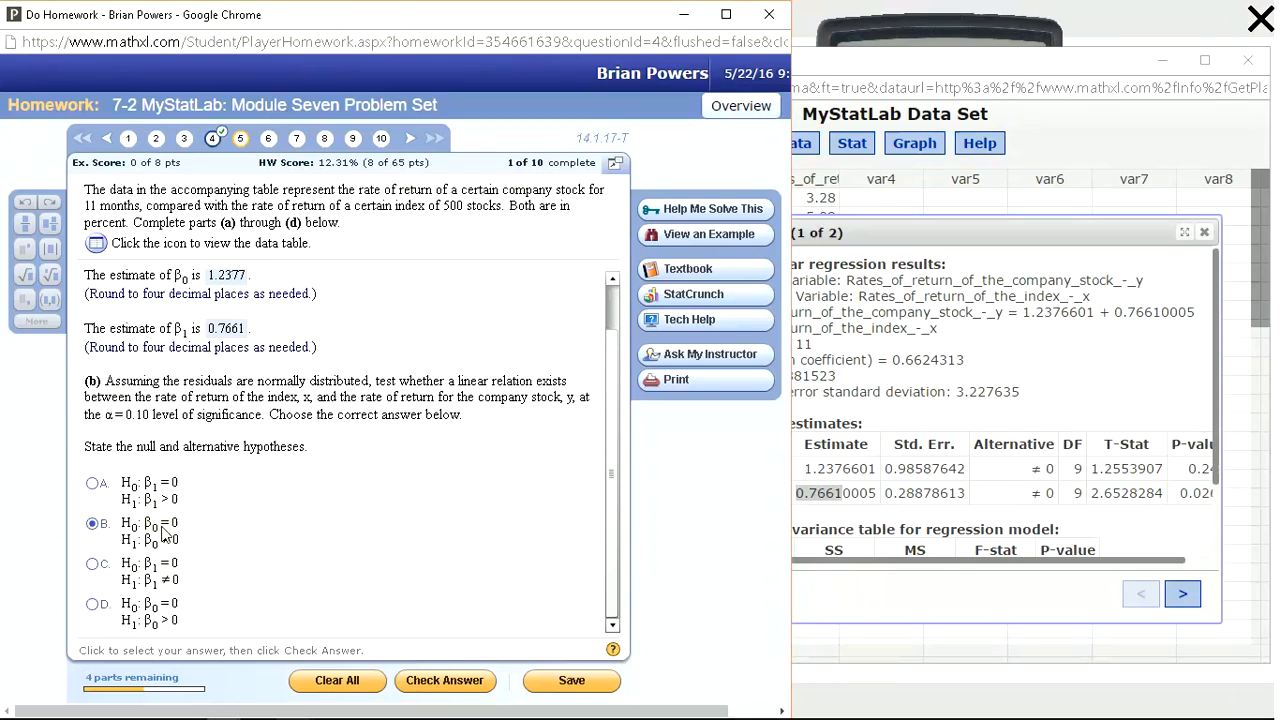
left_click(93, 564)
key("Return")
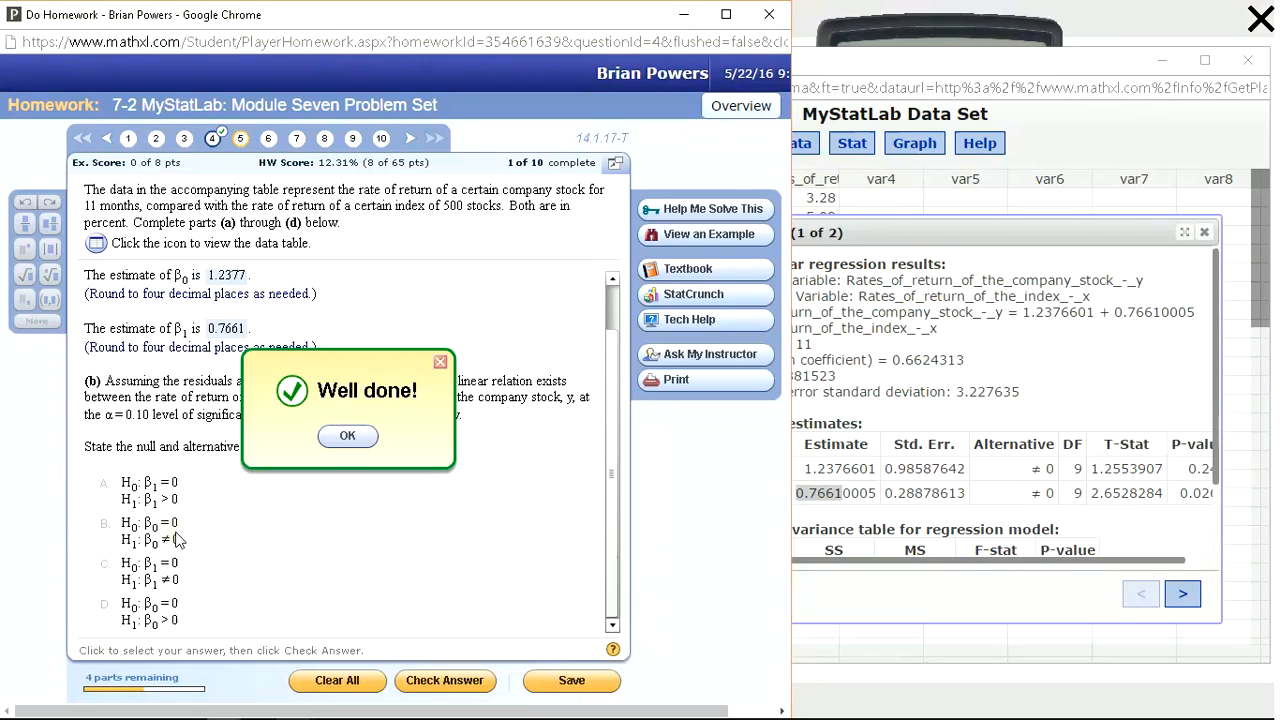
key("Return")
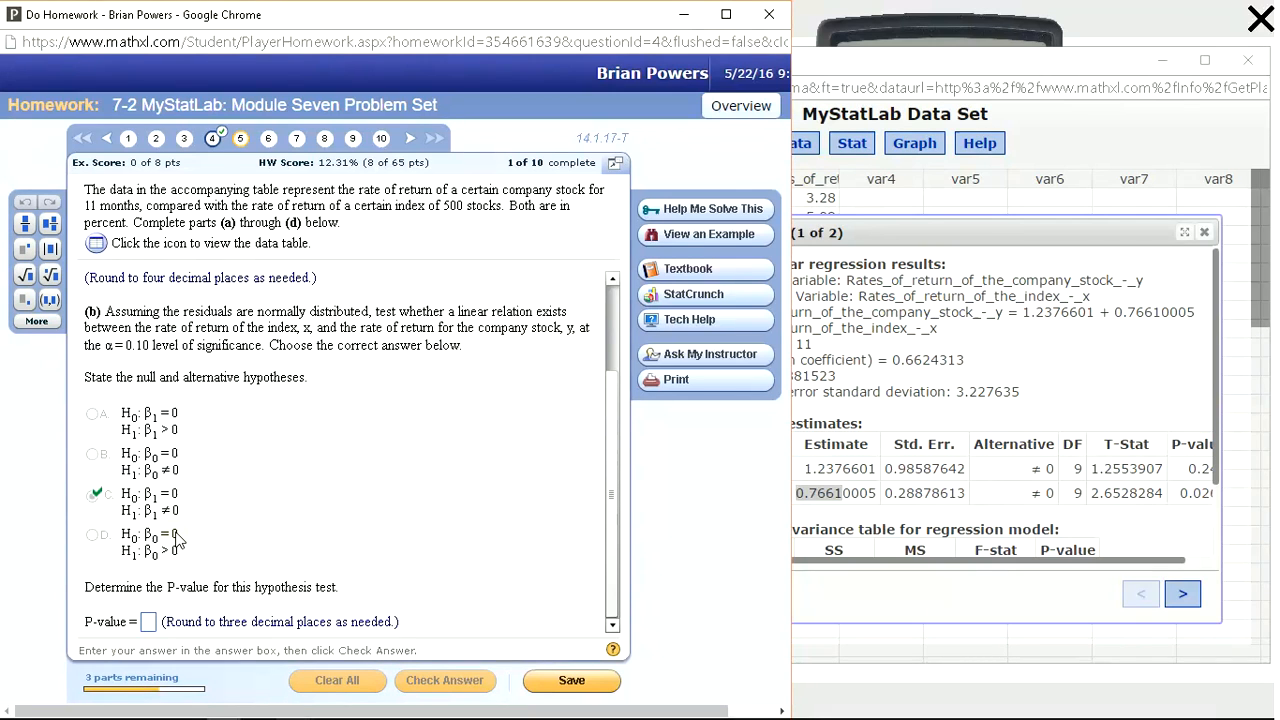
Answer the hypothesis test's P-value with the slope's regression P-value rounded to 0.026, submit it, and continue to the conclusion choices.
left_click(1049, 494)
left_click_drag(1107, 560, 1158, 569)
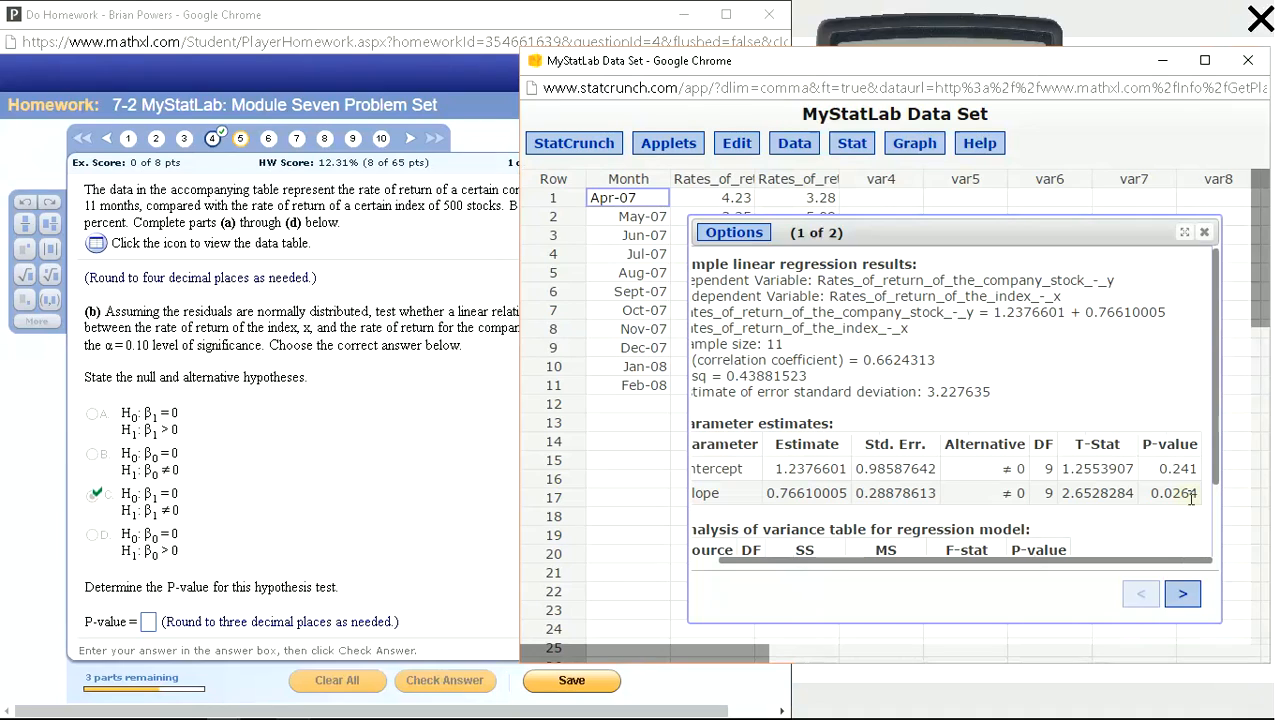
left_click_drag(1190, 492, 1148, 493)
key("ctrl+c")
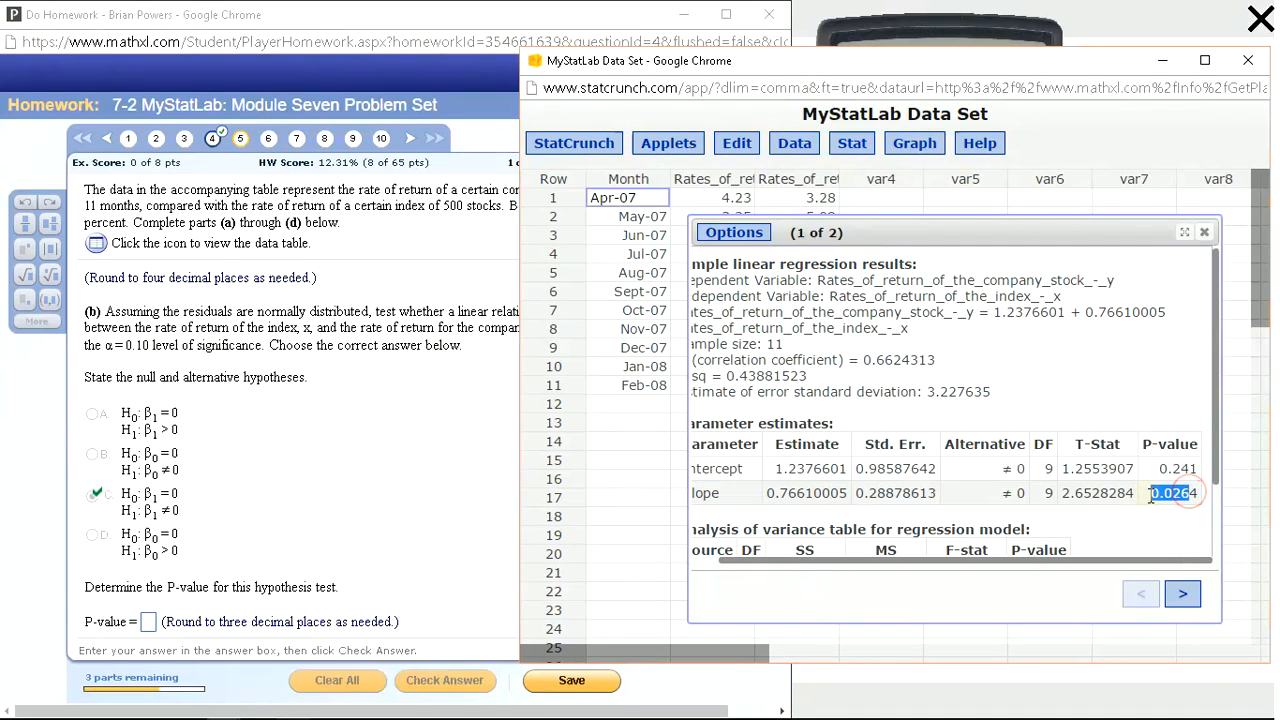
left_click(152, 622)
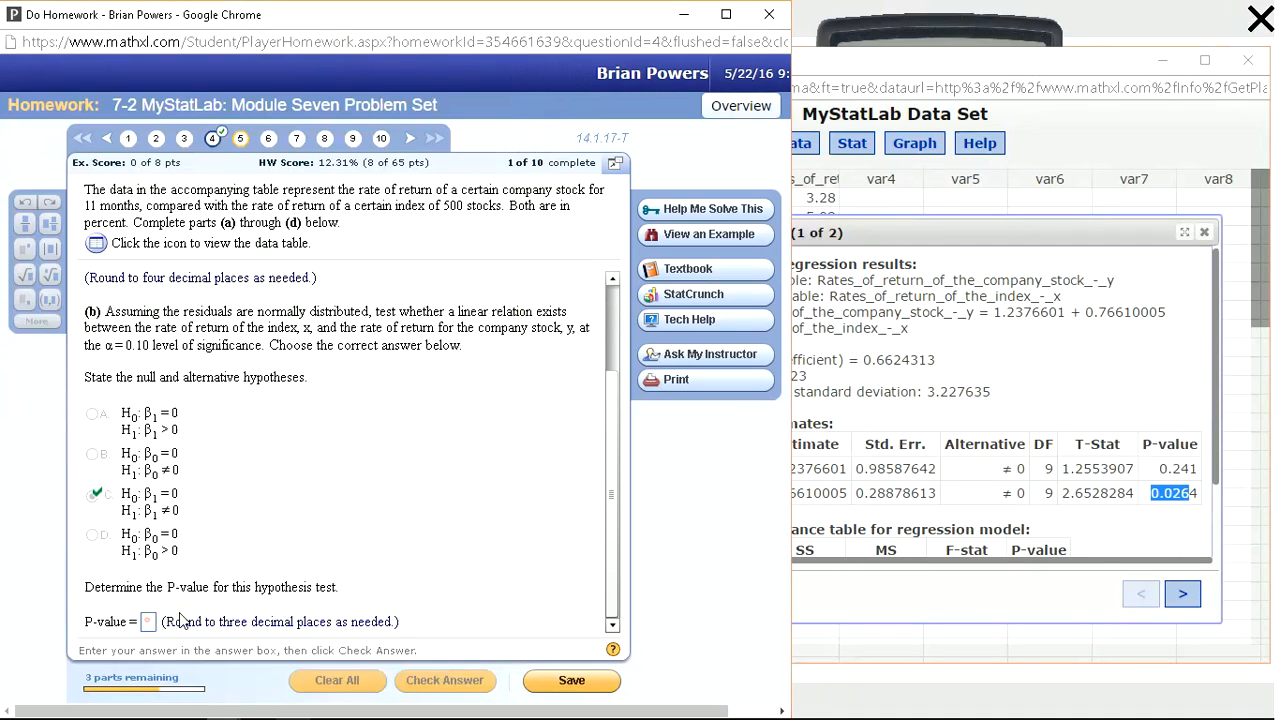
key("ctrl+v")
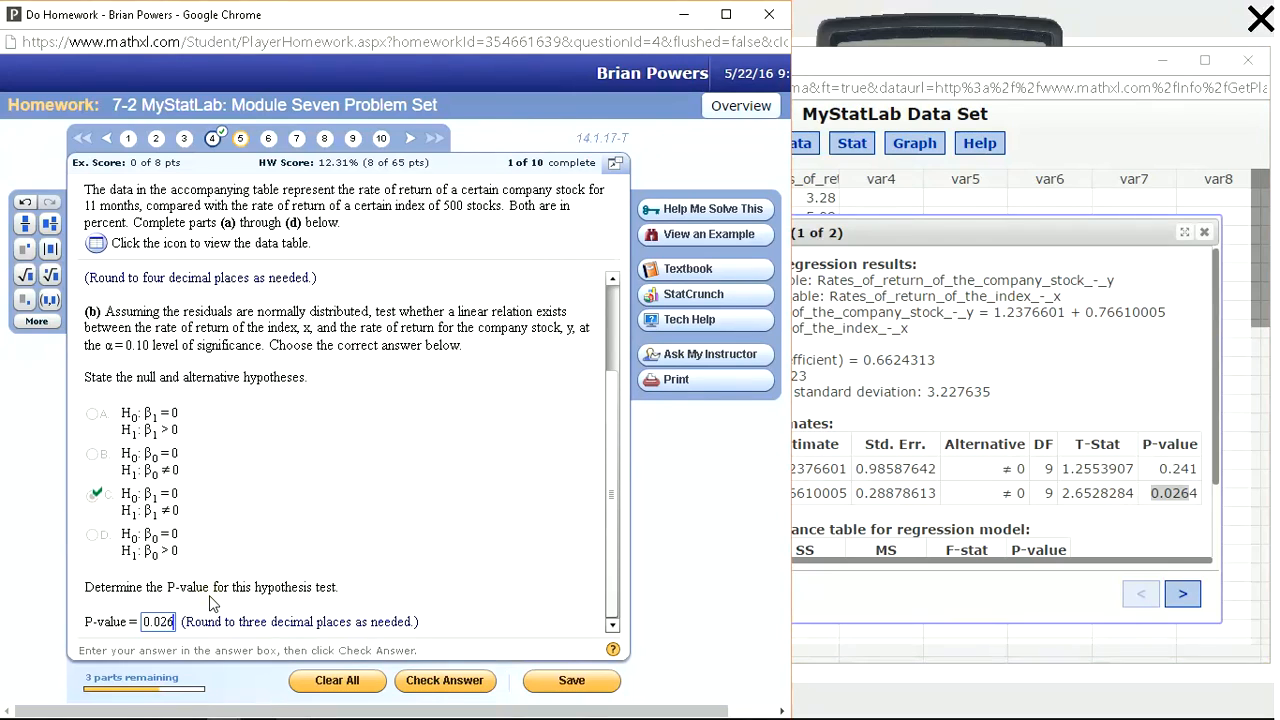
key("Return")
key("Return")
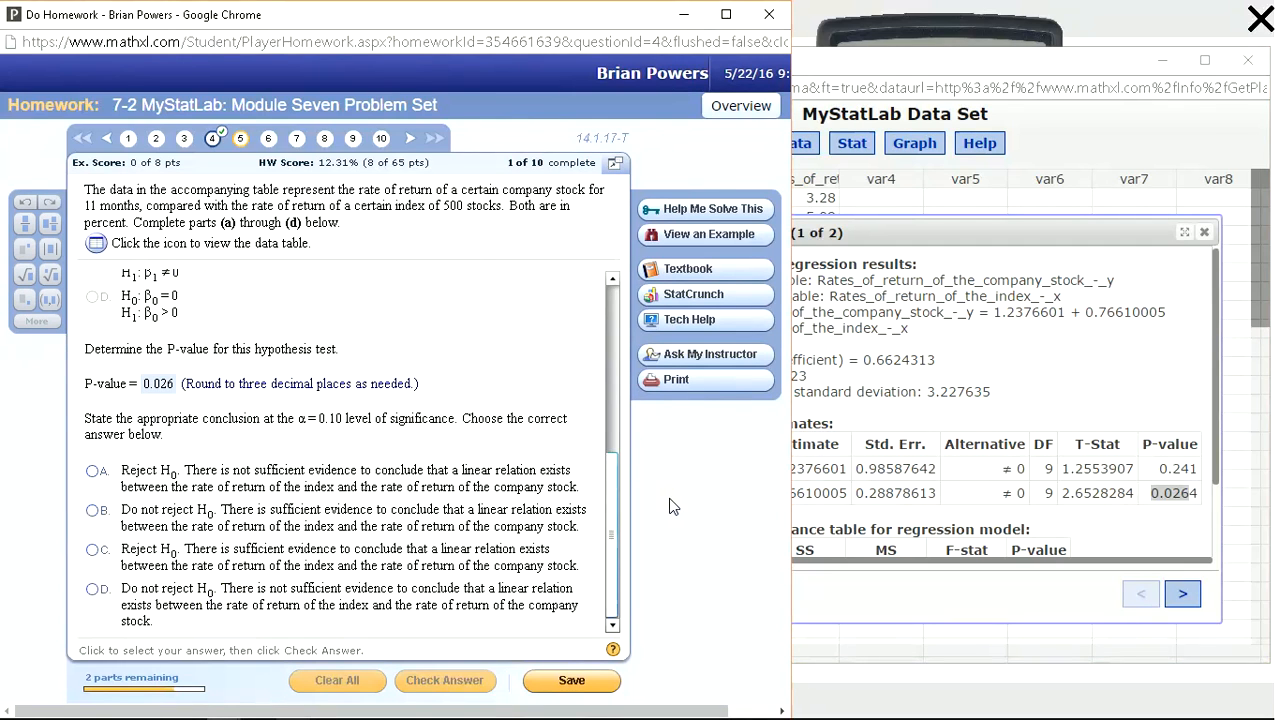
Review the intercept and slope P-values in the regression's parameter estimates table.
left_click(1008, 388)
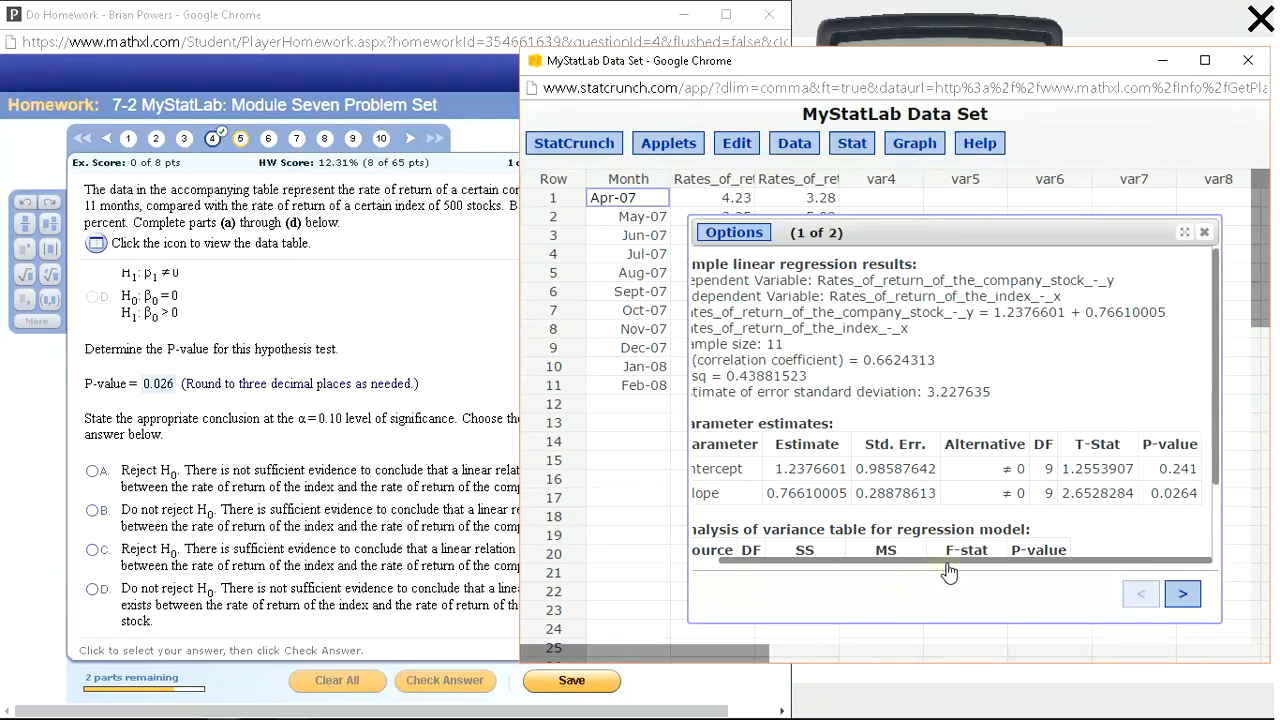
left_click_drag(947, 564, 1033, 568)
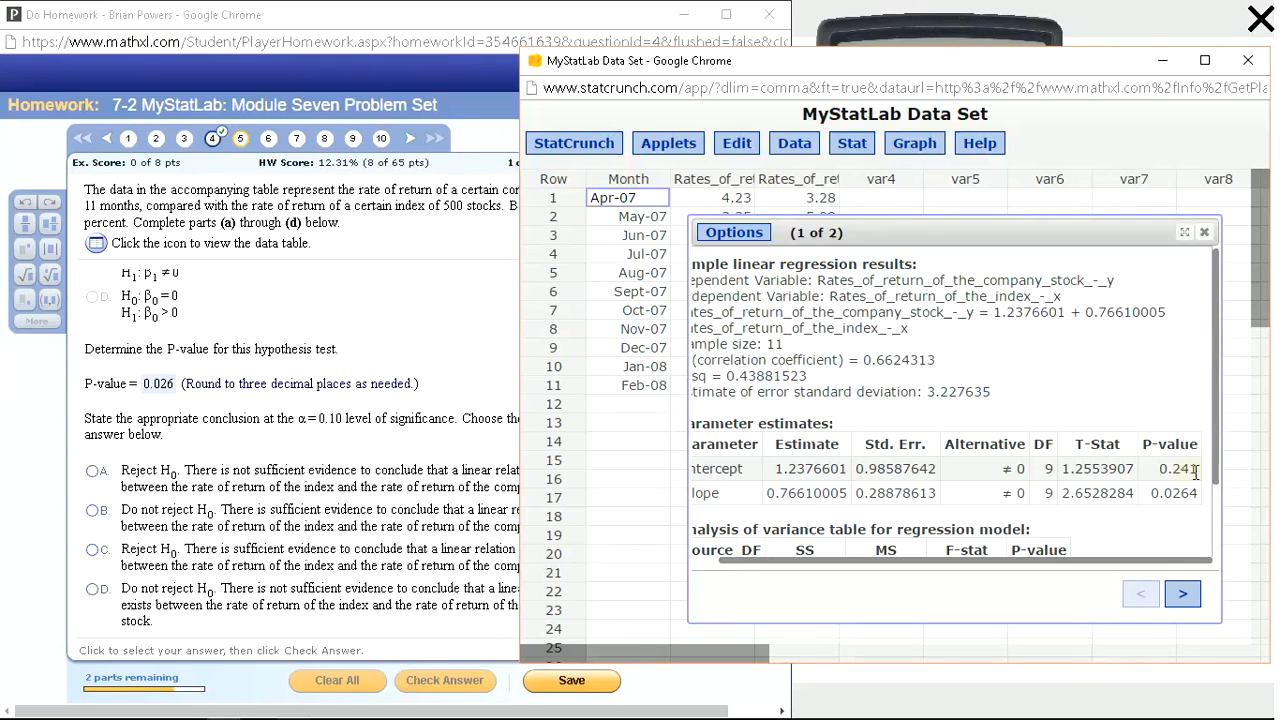
left_click_drag(1197, 470, 1155, 470)
left_click(1153, 472)
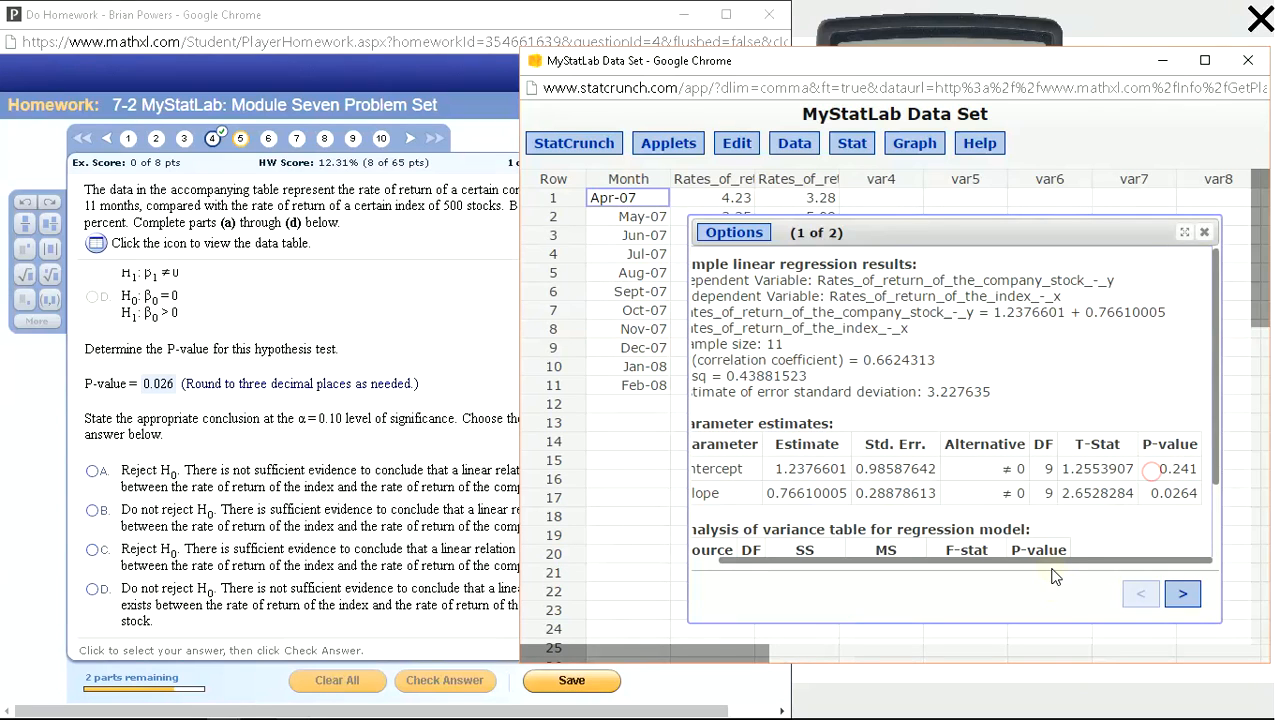
left_click_drag(1055, 561, 1033, 561)
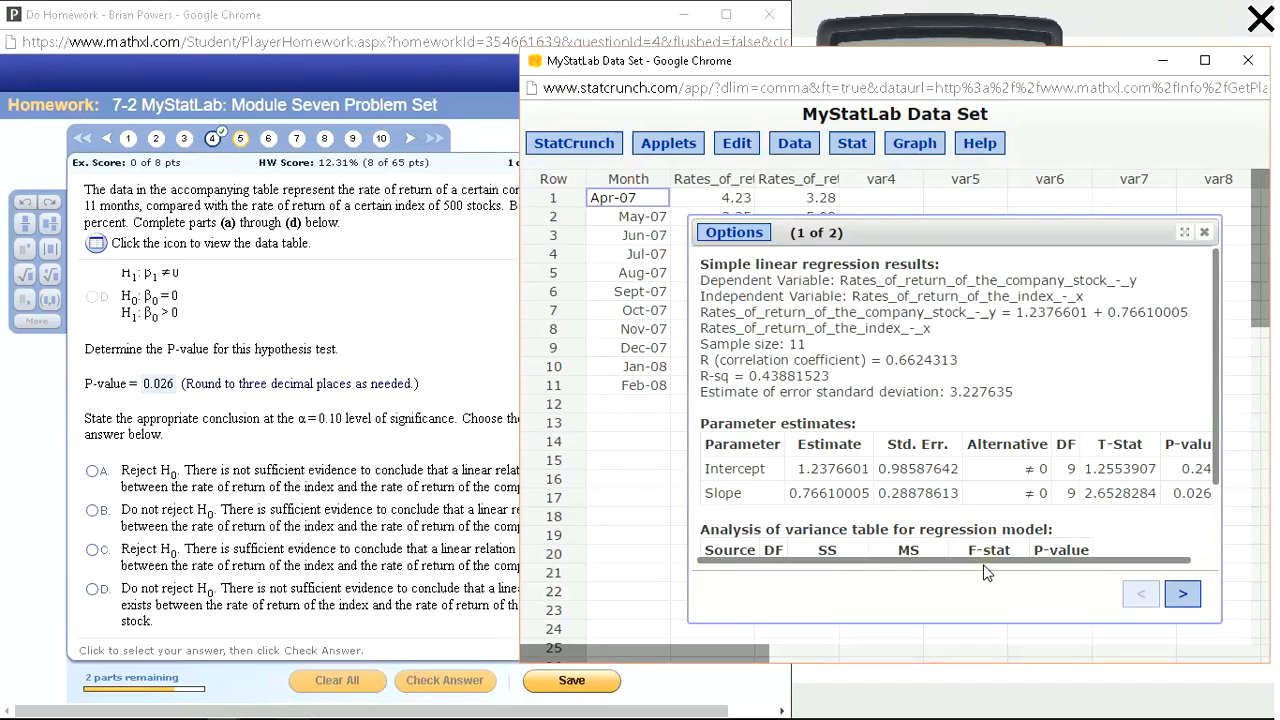
left_click_drag(988, 569, 1008, 568)
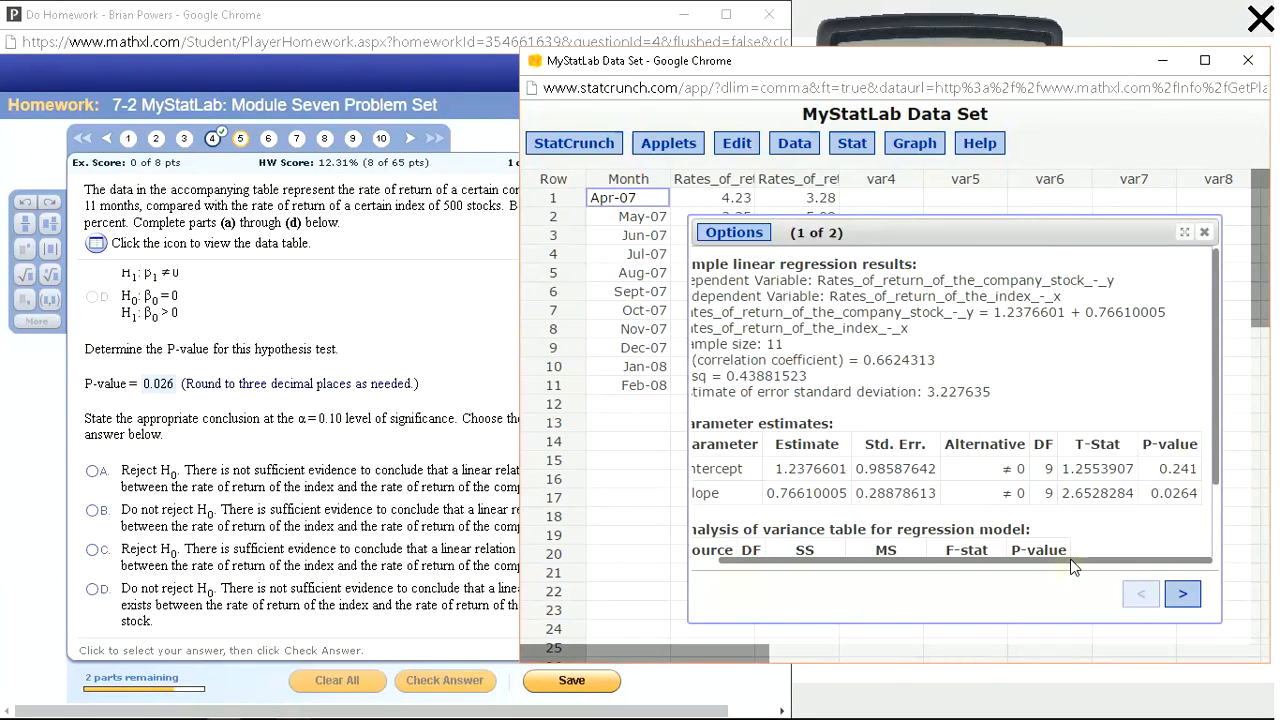
scroll(1000, 480, "left", 2)
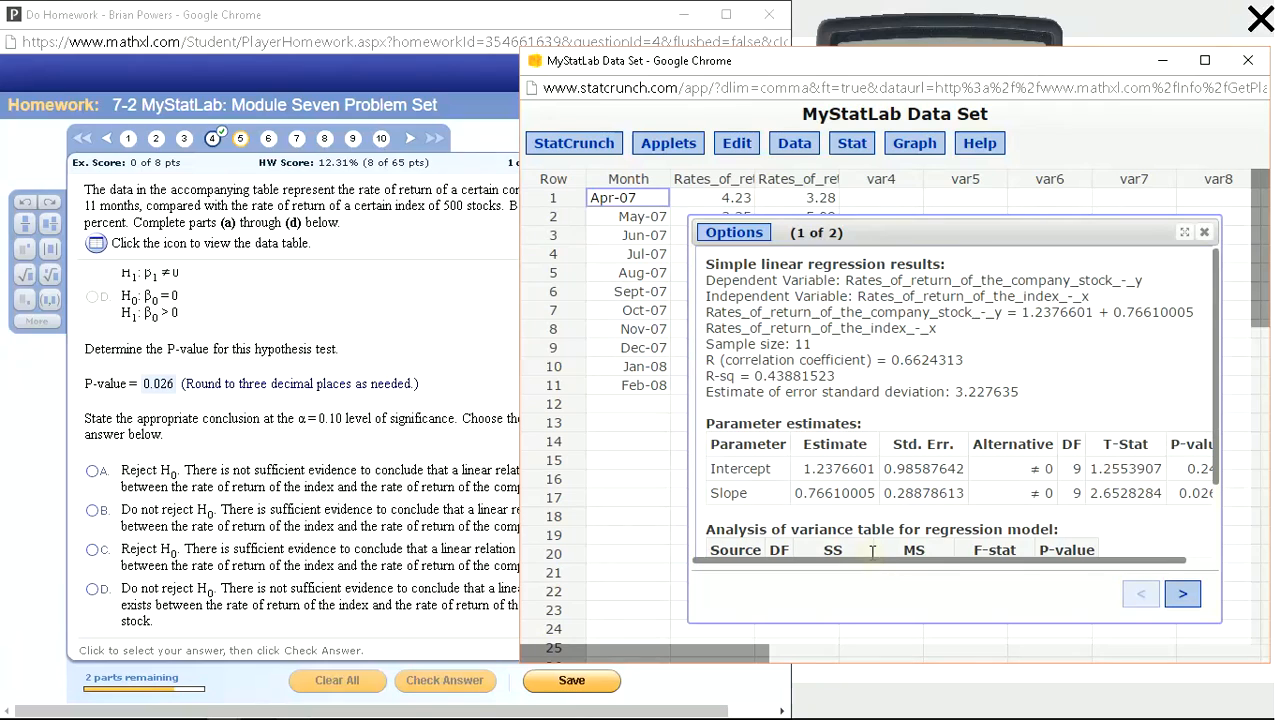
Choose conclusion C, rejecting H0 with sufficient evidence of a linear relation, submit it, and continue to part (c).
left_click(337, 452)
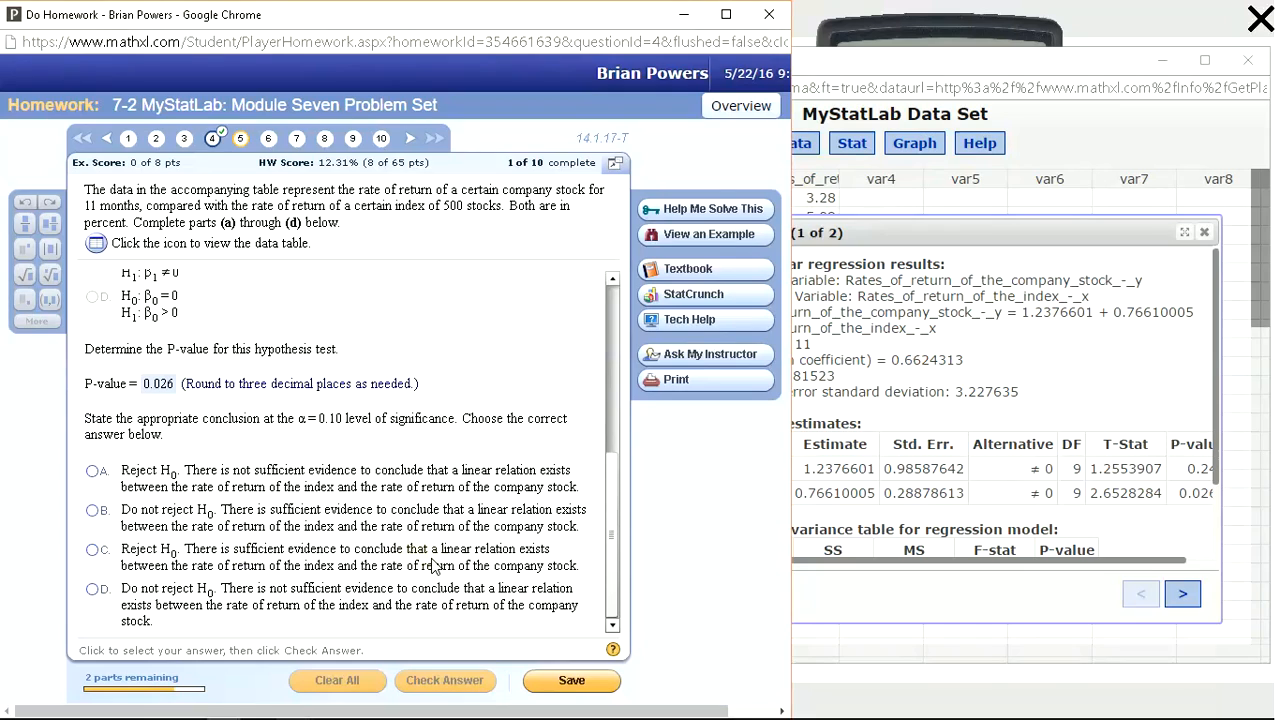
left_click(92, 551)
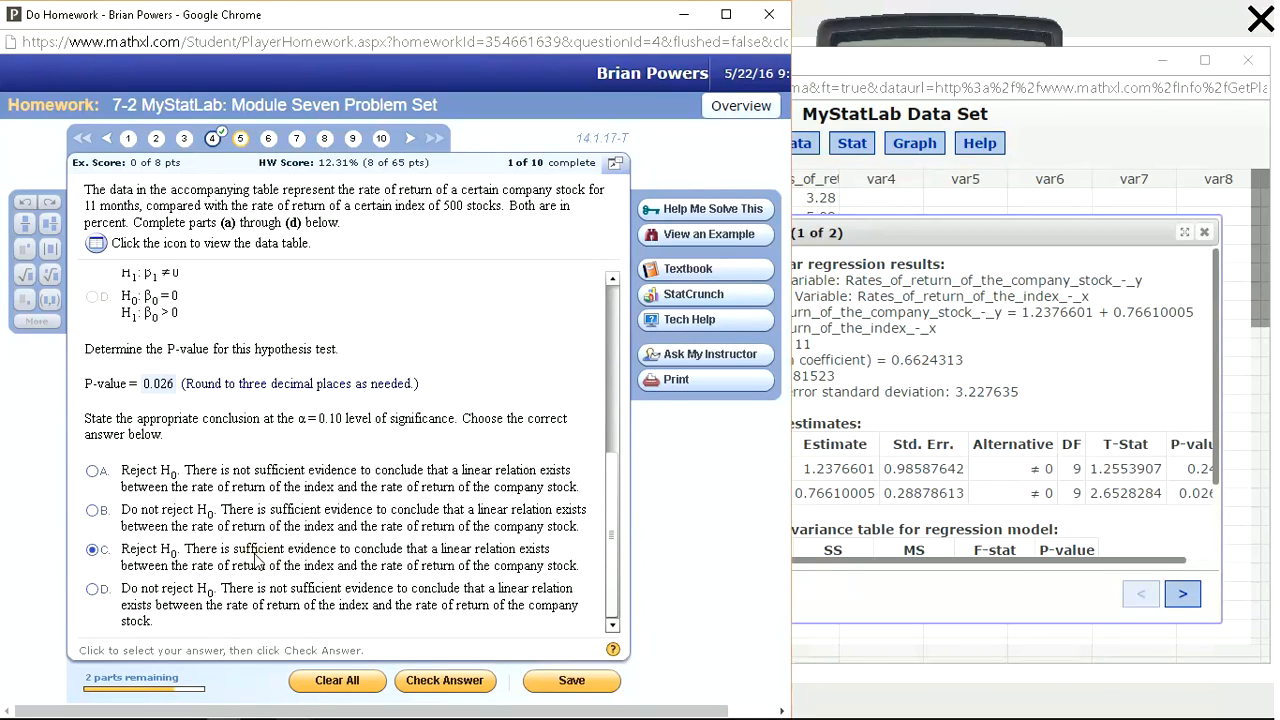
key("Return")
key("Return")
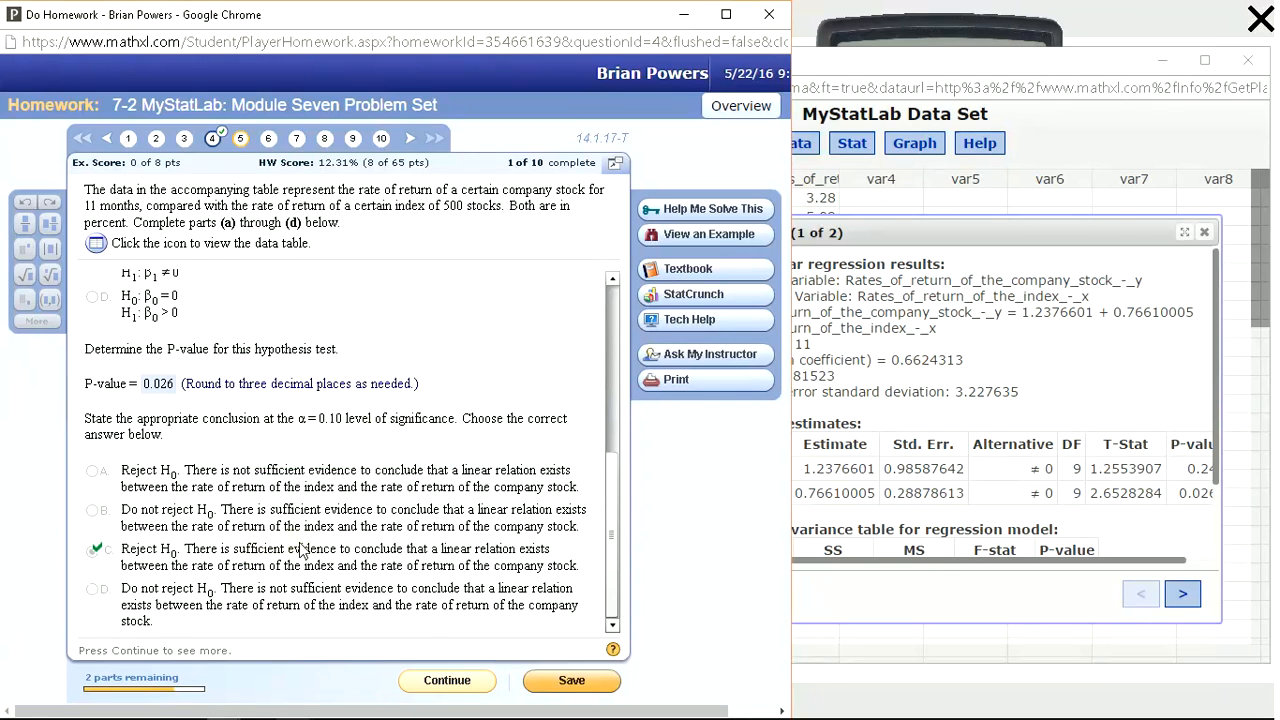
key("Return")
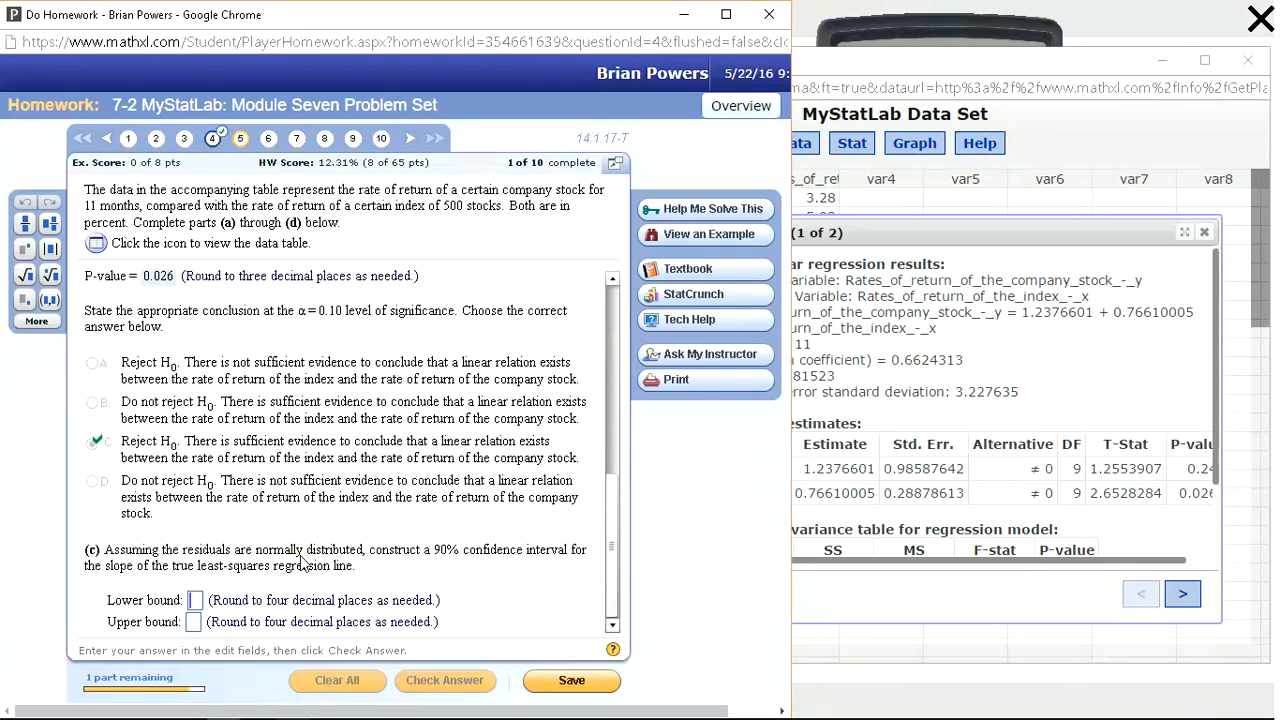
Edit the regression to compute confidence intervals at the 90% level, then return to the bounds question in part (c).
left_click(930, 418)
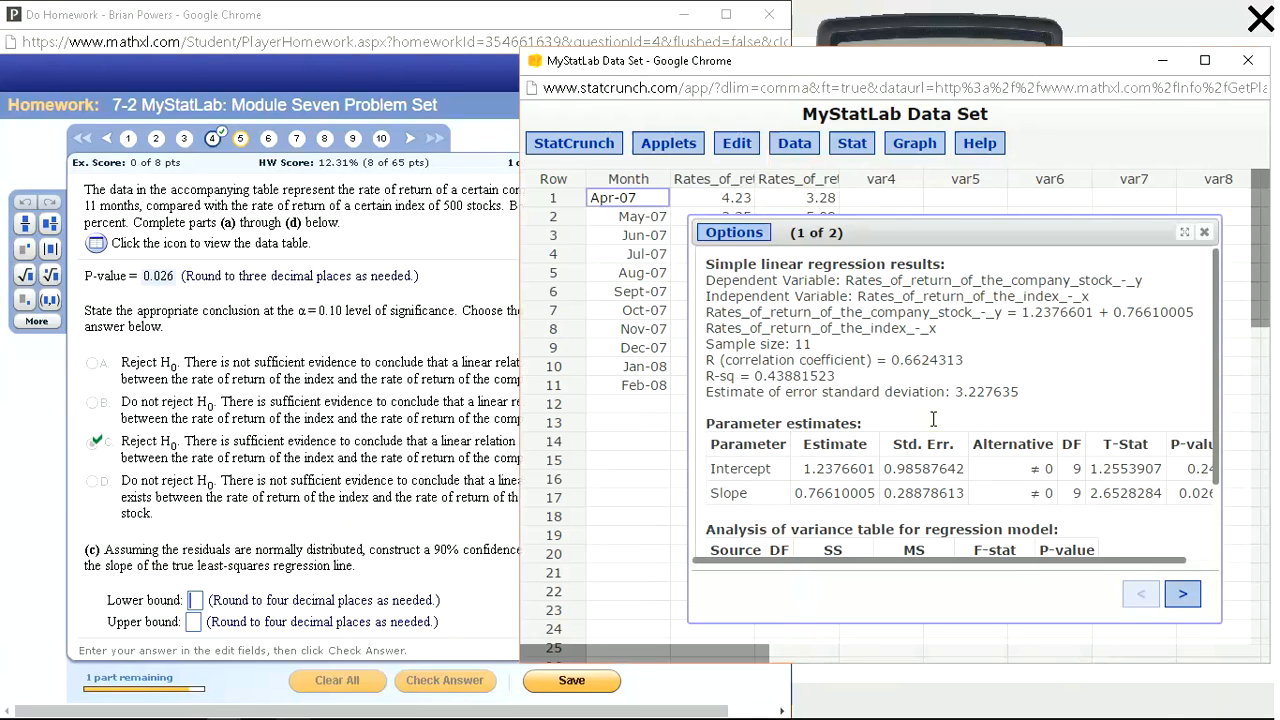
left_click(745, 233)
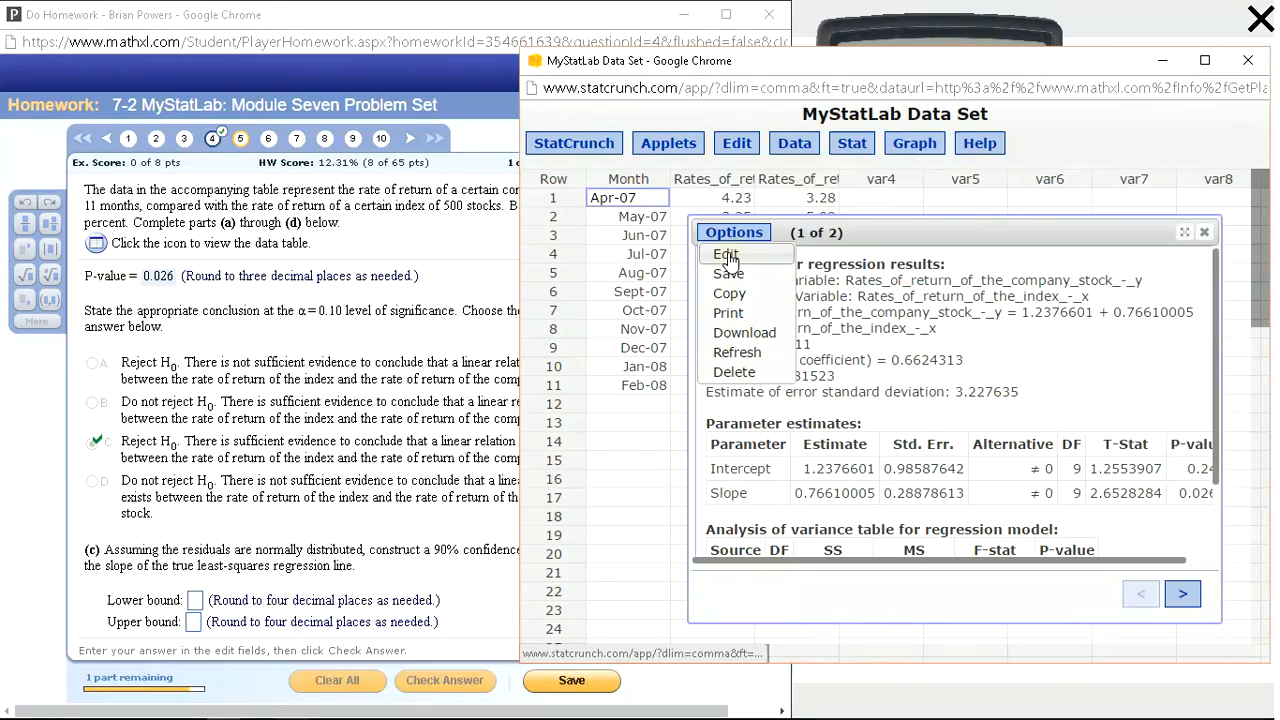
left_click(728, 255)
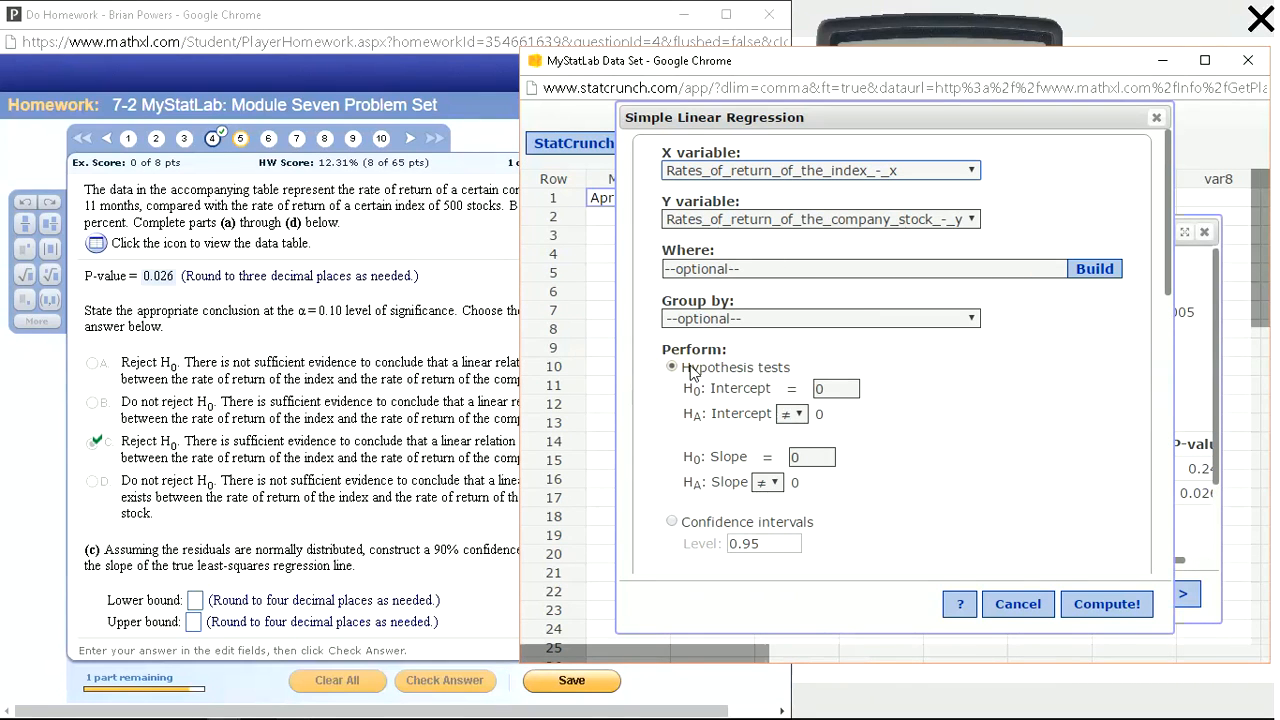
scroll(905, 422, "down", 1)
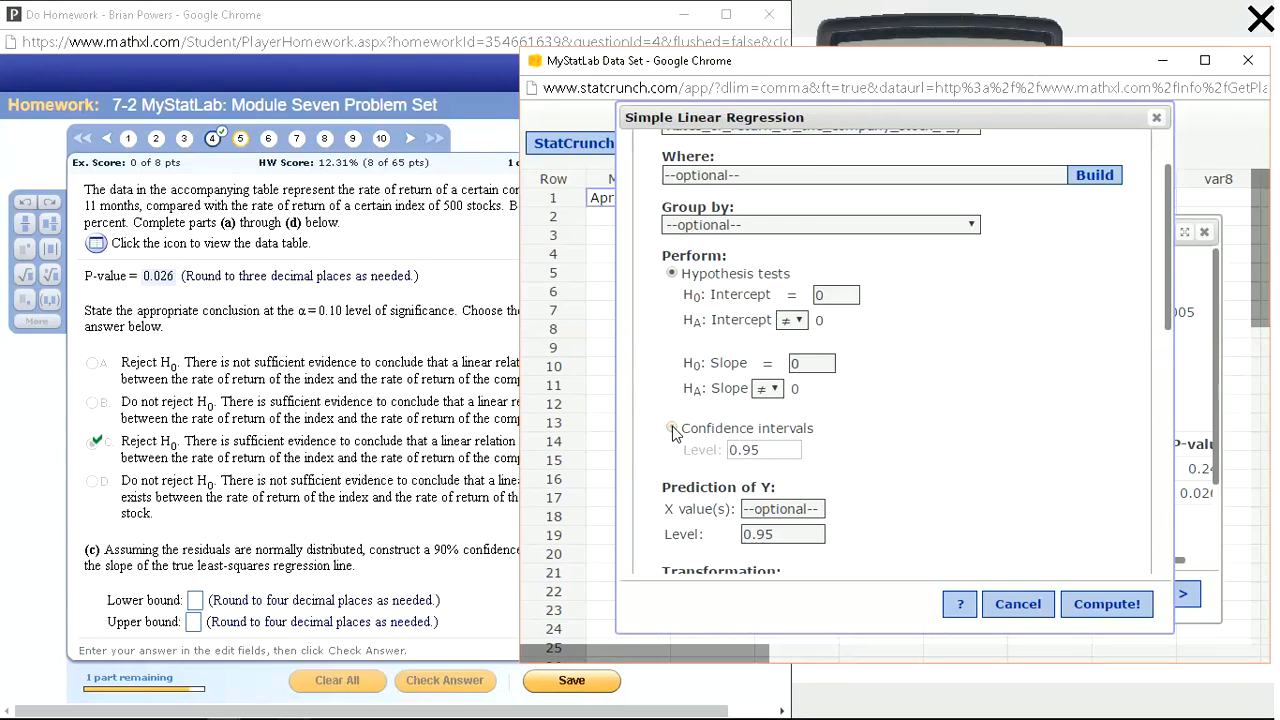
scroll(685, 438, "down", 1)
left_click(672, 336)
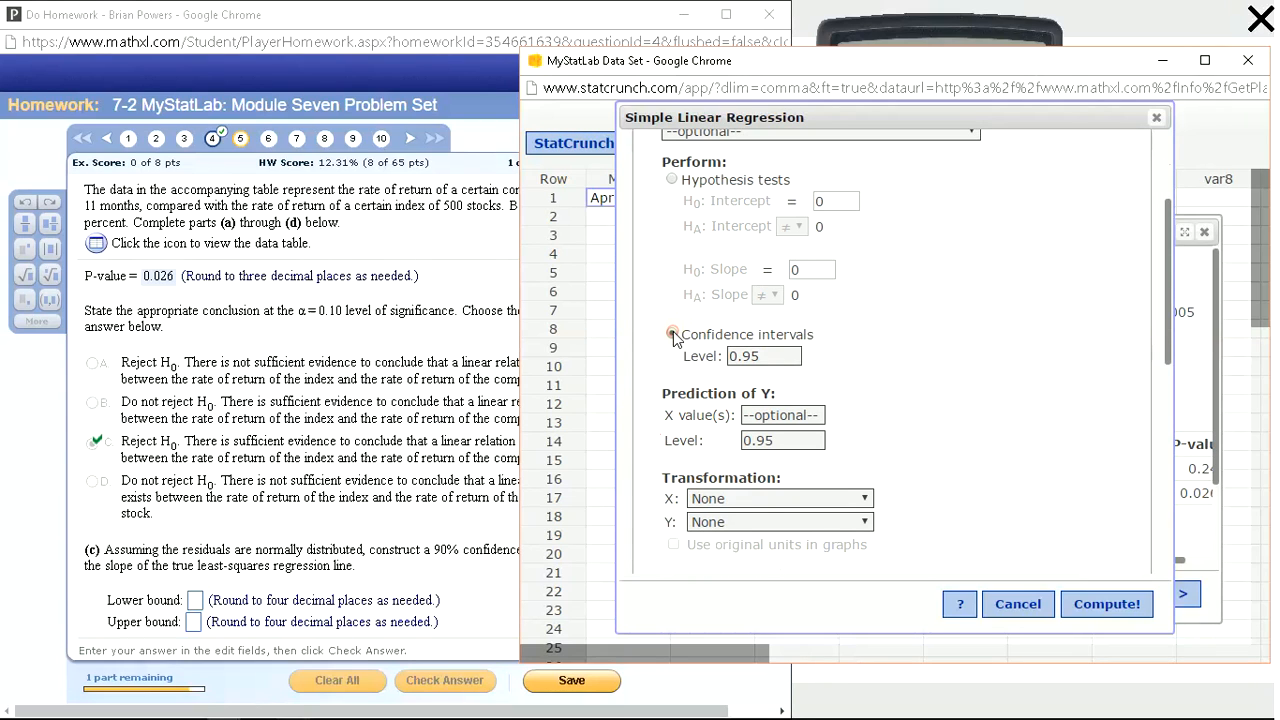
left_click(766, 358)
key("BackSpace")
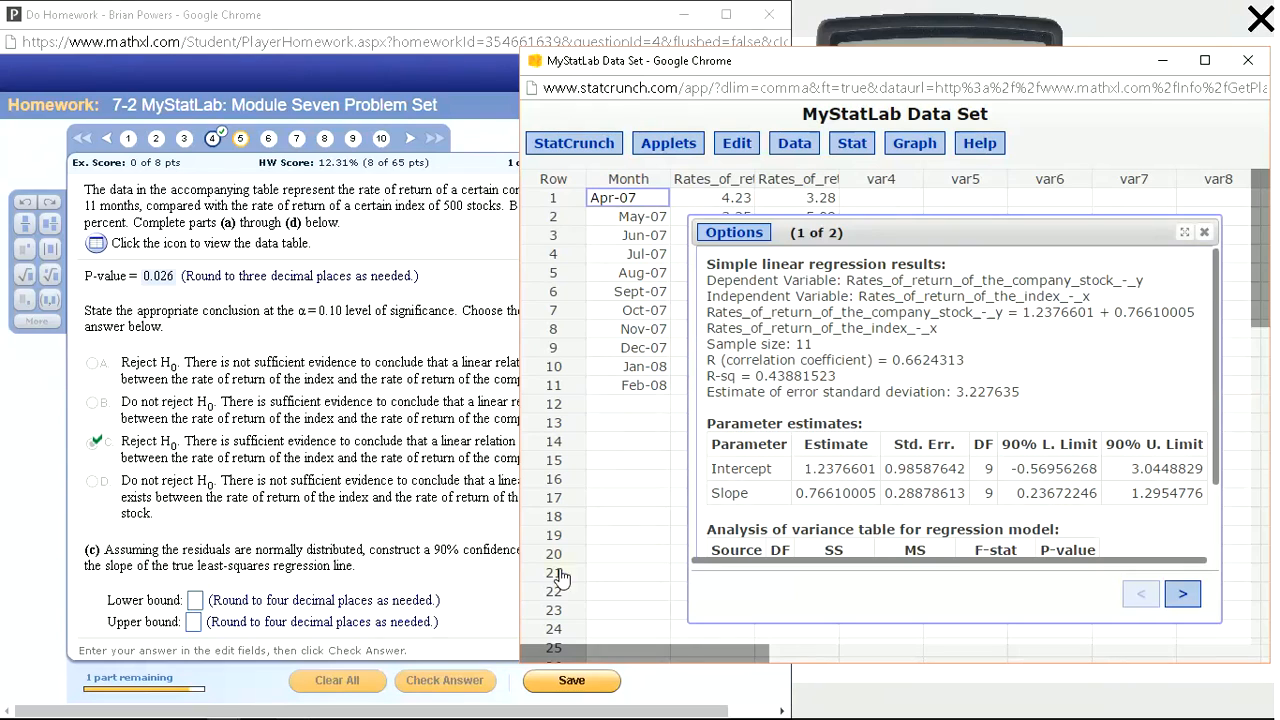
left_click(406, 563)
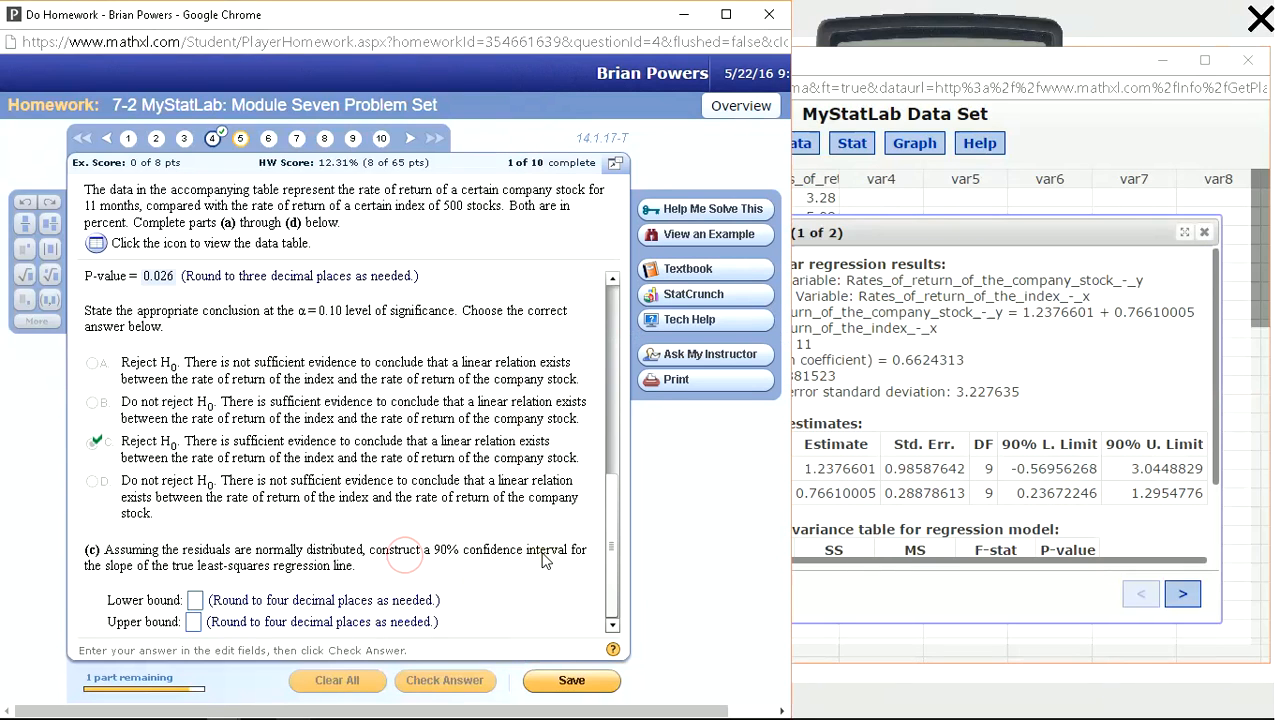
Fill in part (c) with the slope's 90% confidence limits rounded to four decimals: lower bound 0.2367, upper bound 1.2955.
left_click(195, 601)
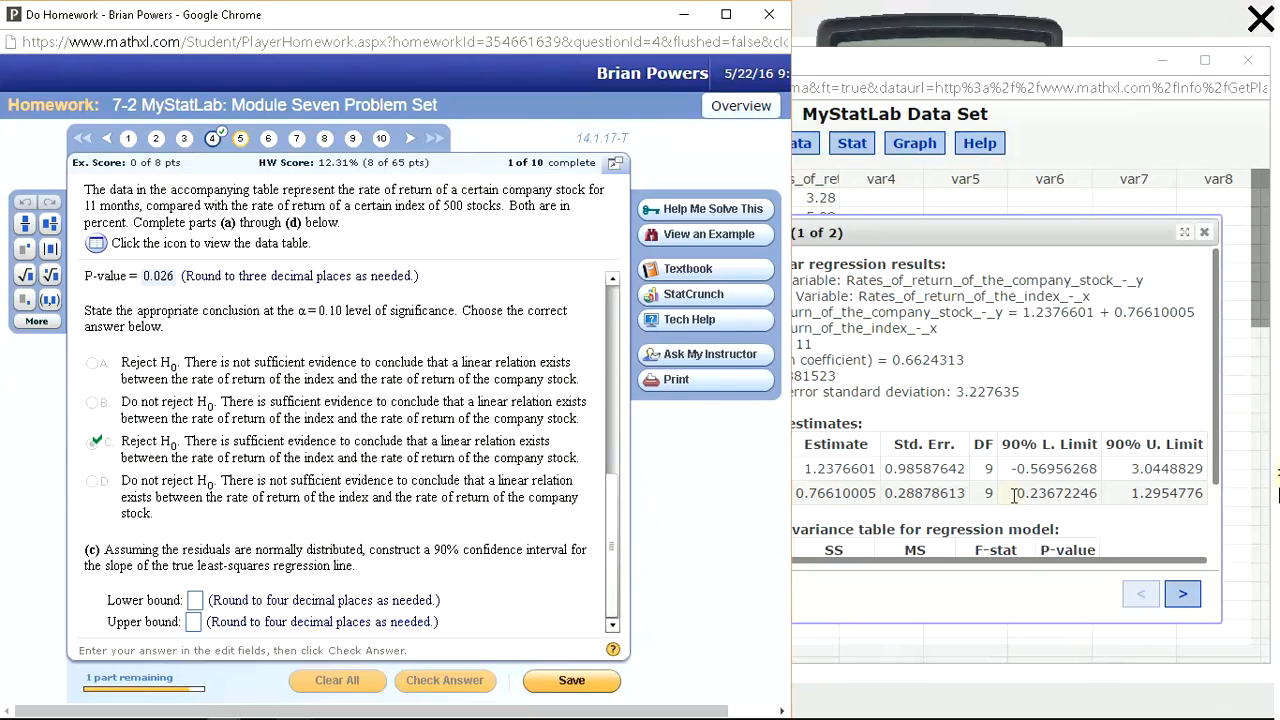
left_click_drag(1015, 493, 1058, 493)
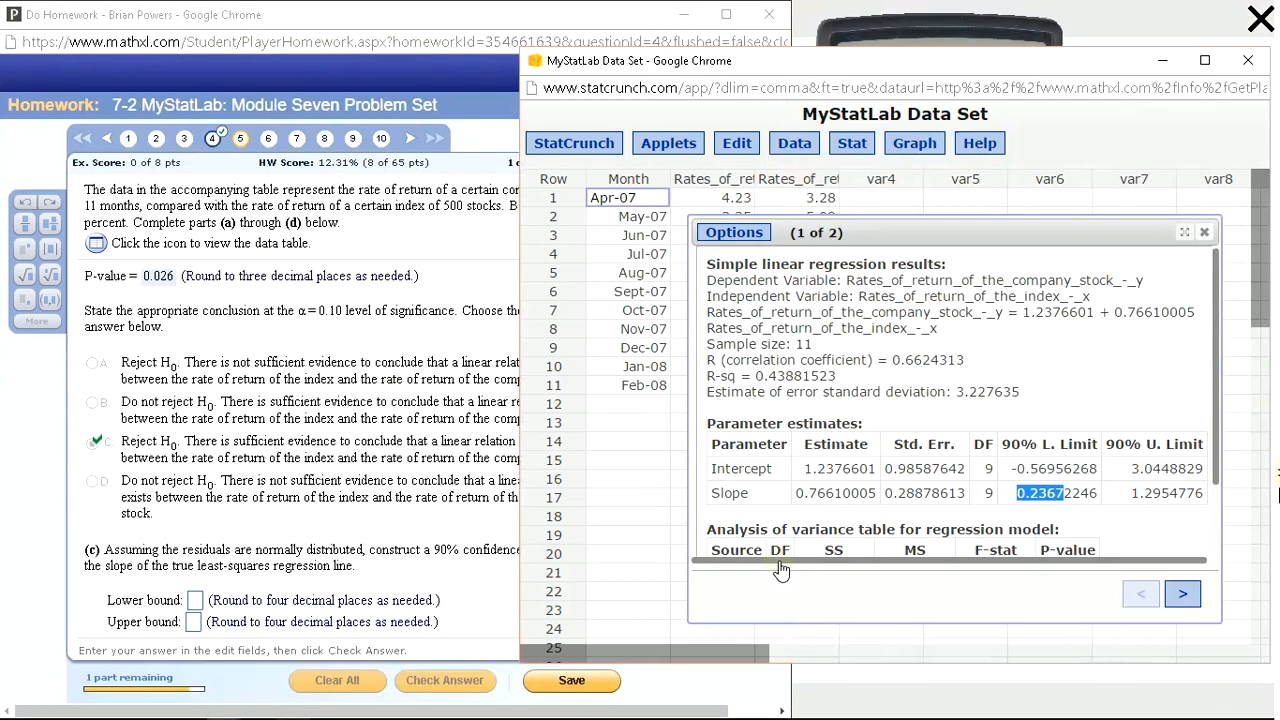
left_click(195, 605)
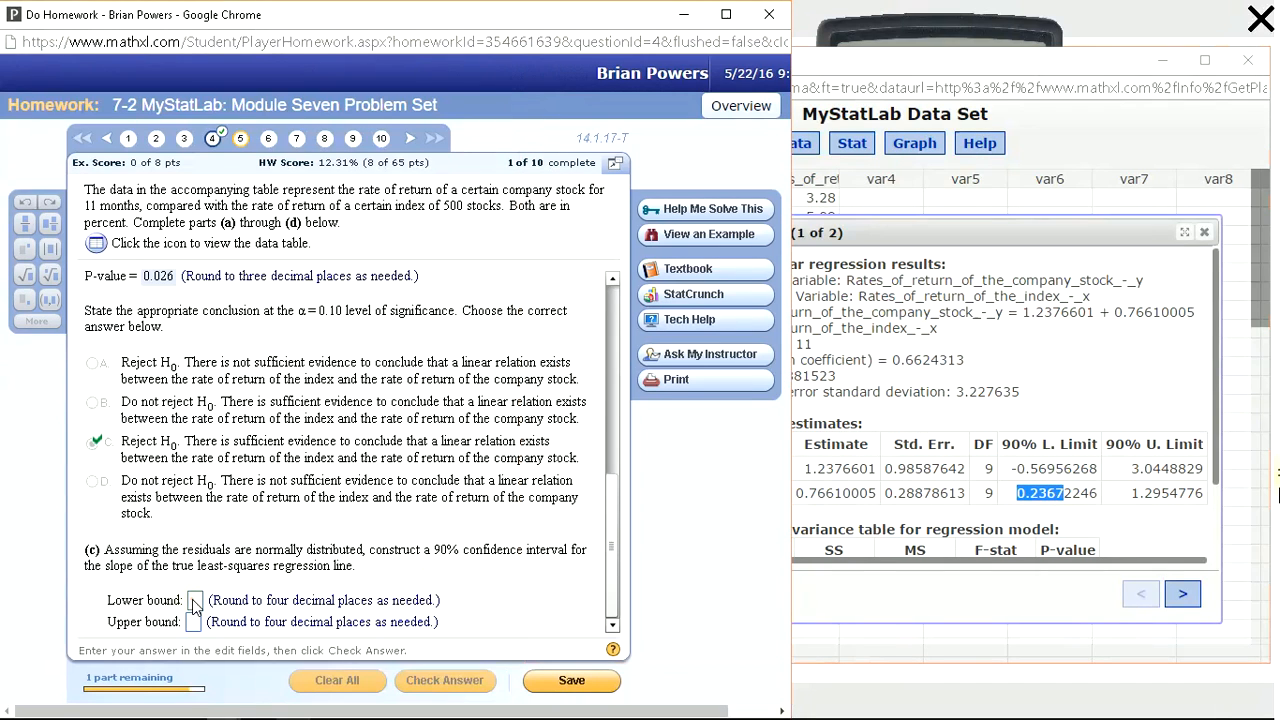
type("0.2367")
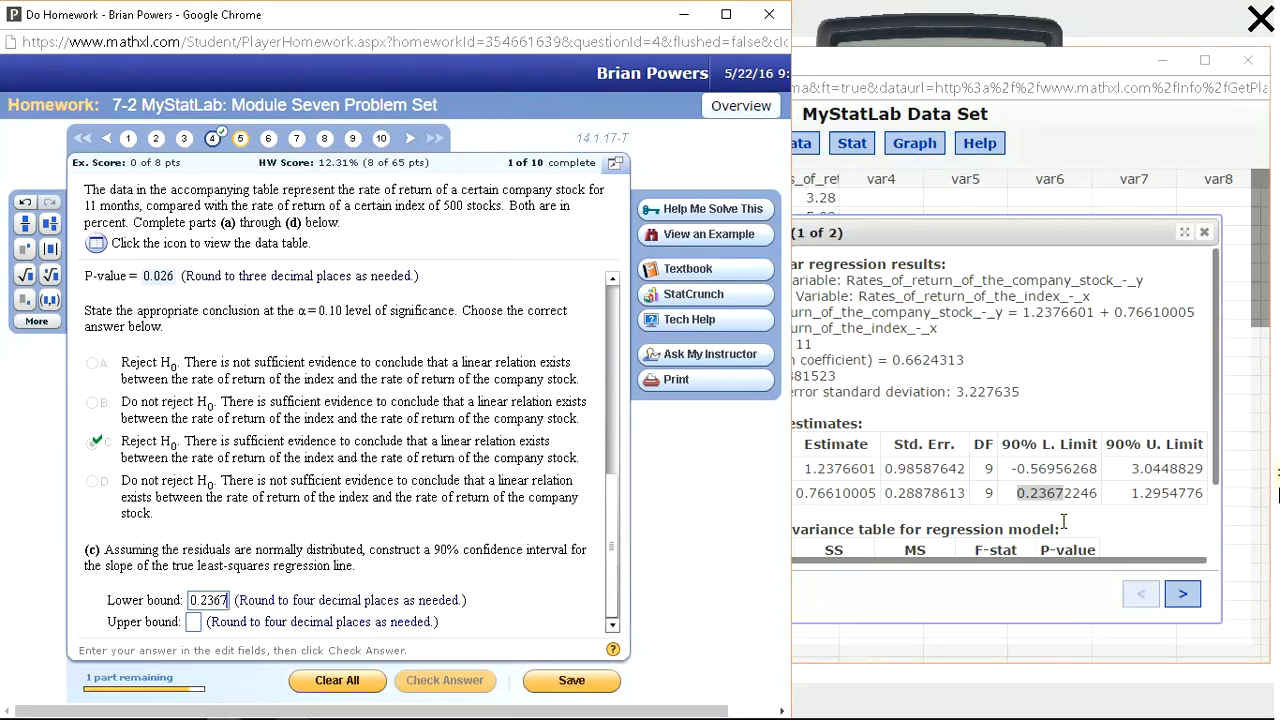
left_click_drag(1133, 493, 1170, 494)
key("ctrl+c")
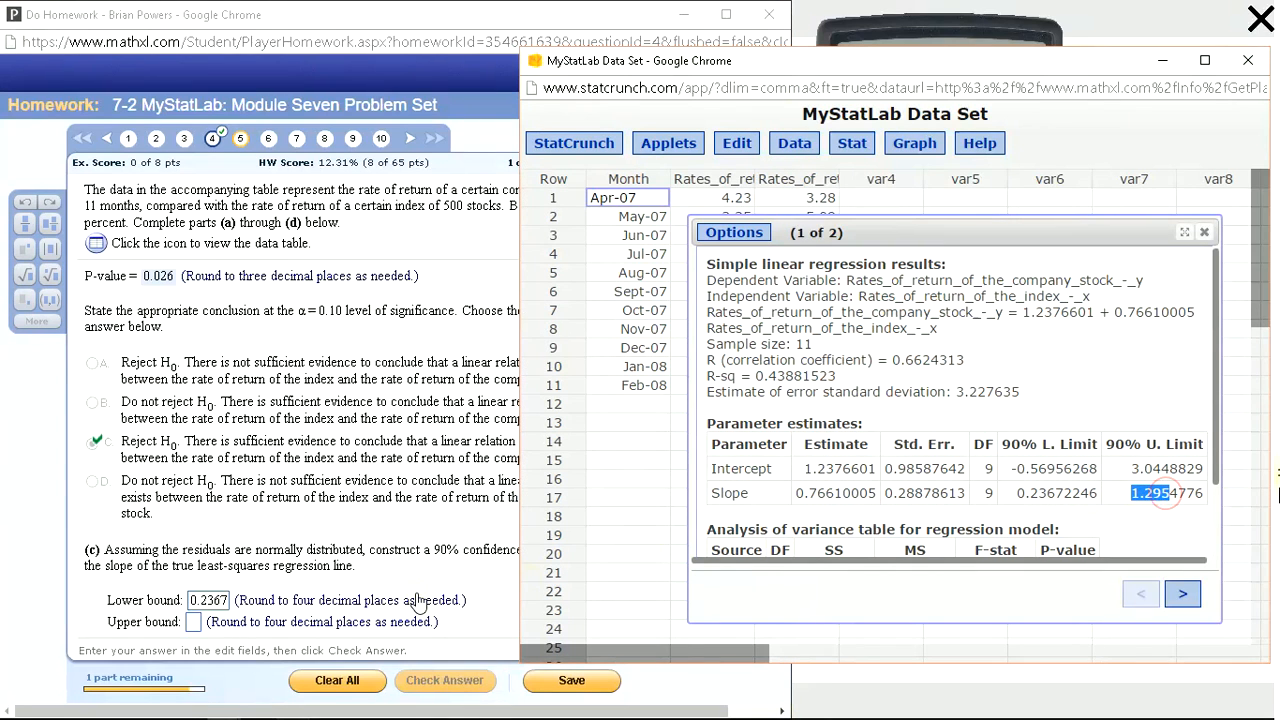
left_click(194, 624)
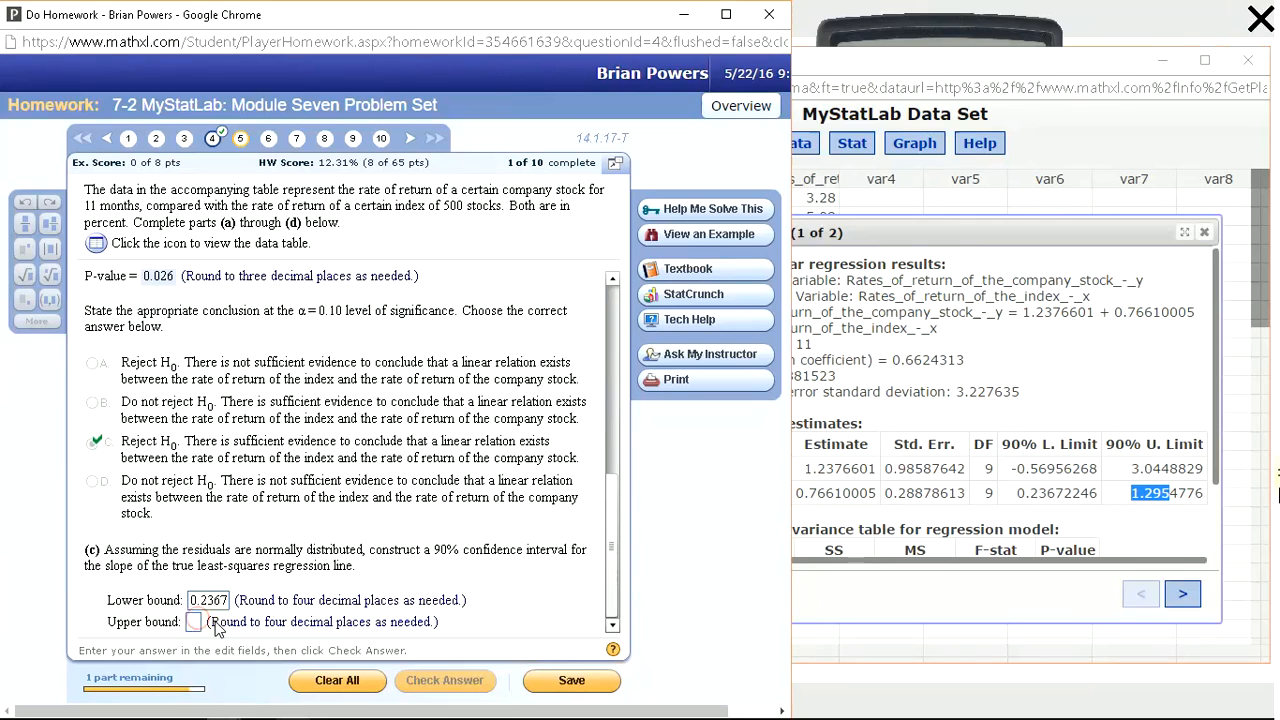
key("ctrl+v")
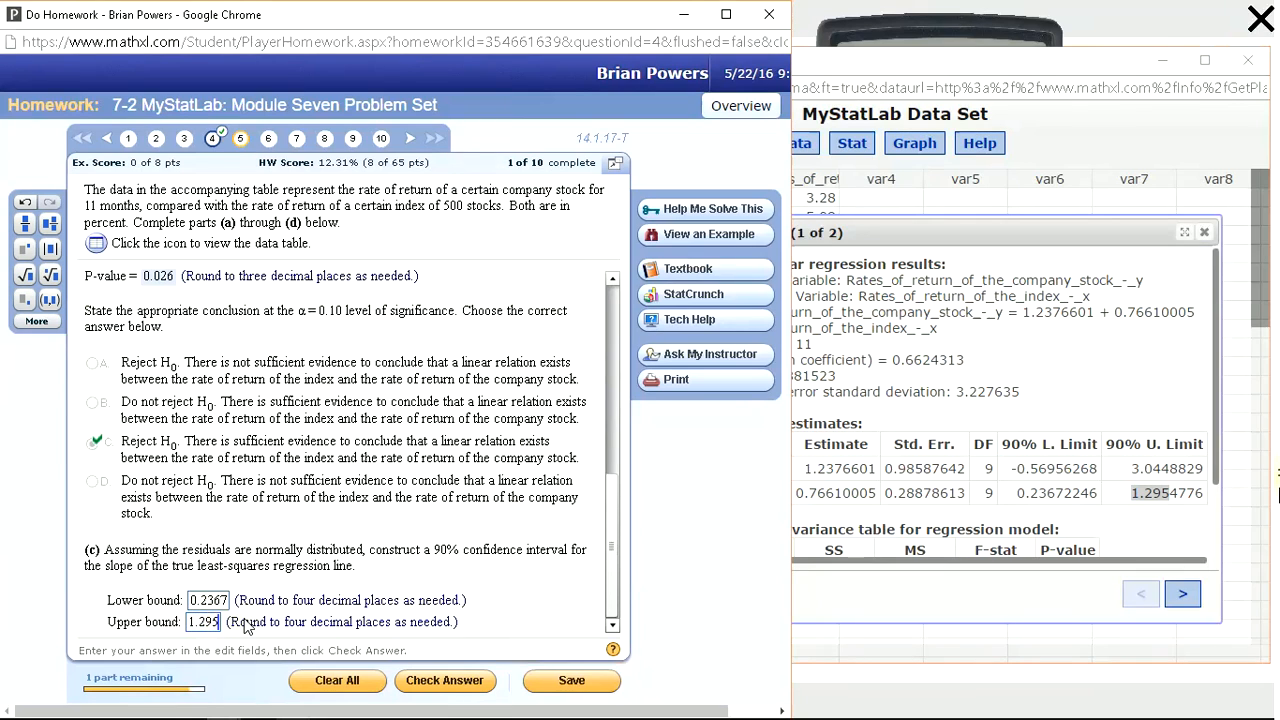
type("5")
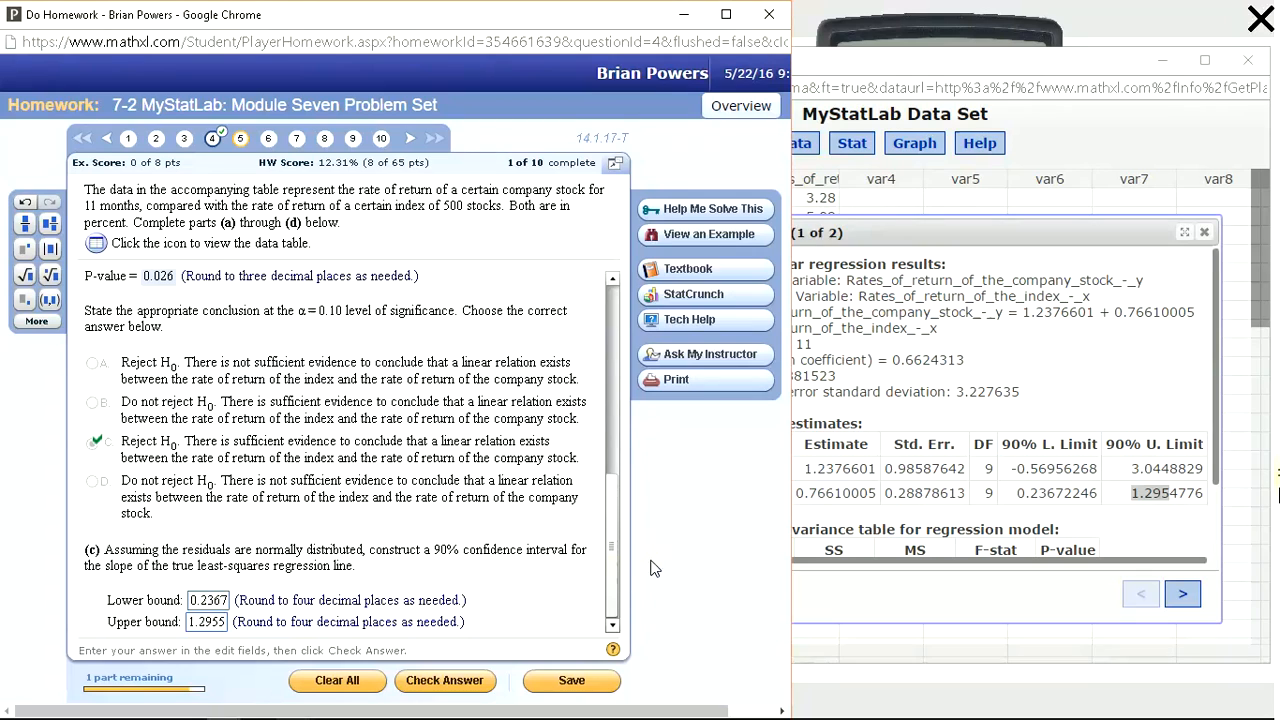
Check the slope's limits against the regression results, submit the part (c) bounds, and continue to part (d).
left_click(1135, 475)
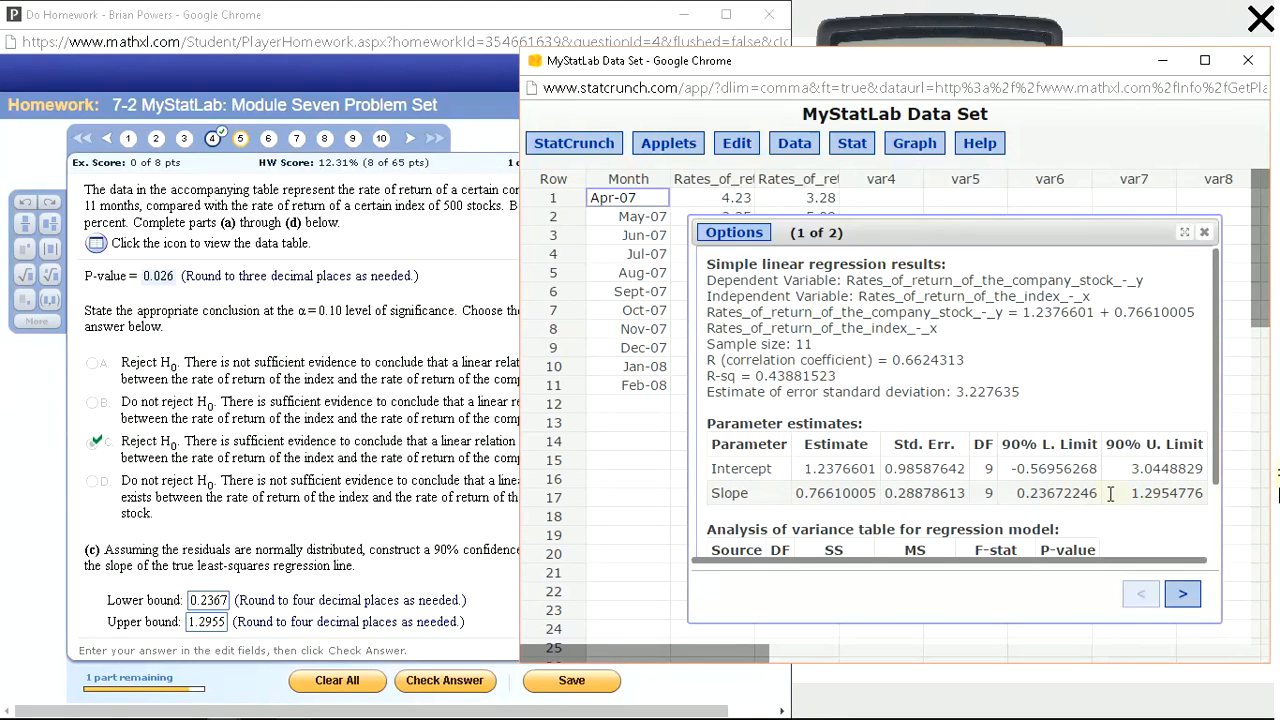
left_click(274, 500)
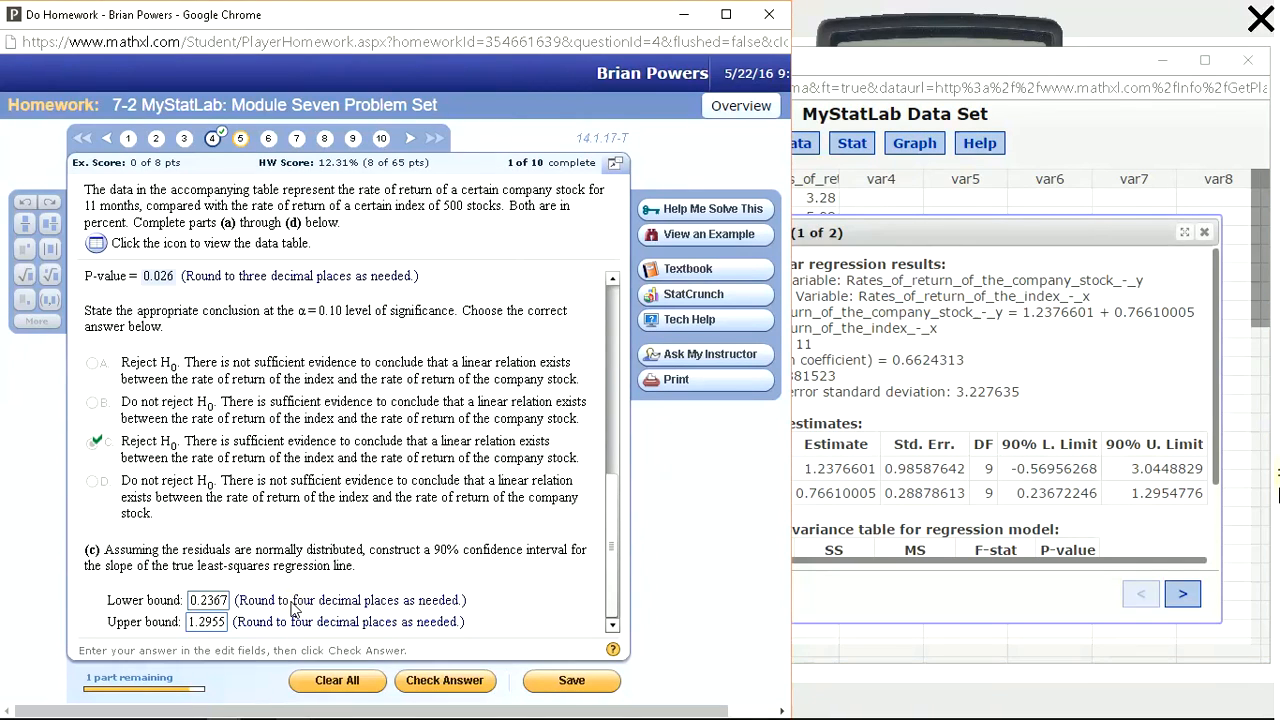
left_click(444, 680)
left_click(347, 435)
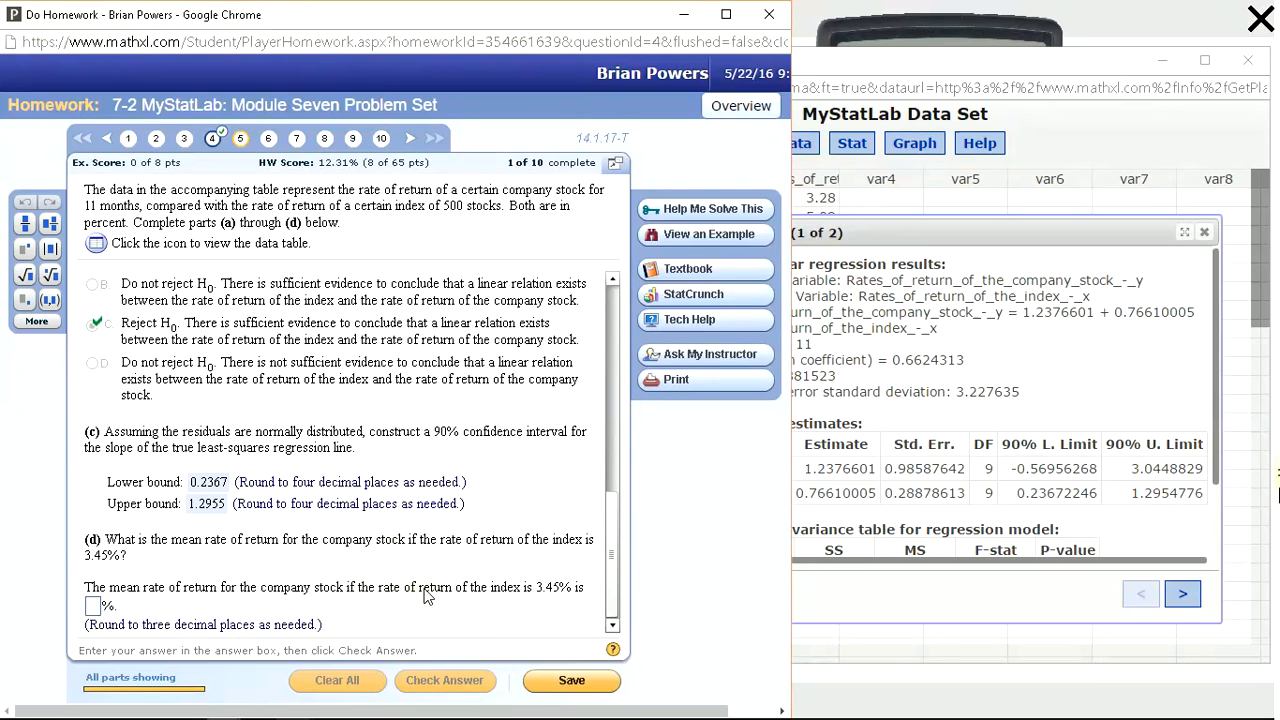
Edit the simple linear regression to predict Y at an X value of 3.45 and recompute the results.
left_click(815, 232)
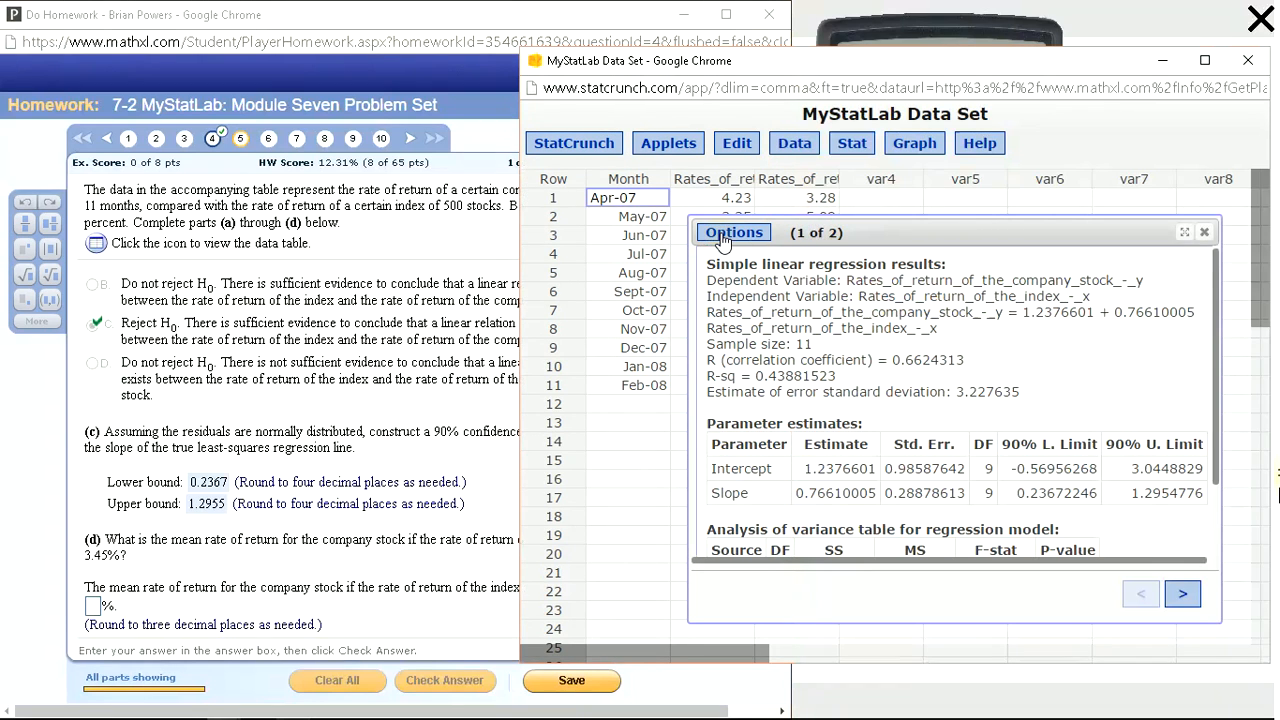
left_click(718, 236)
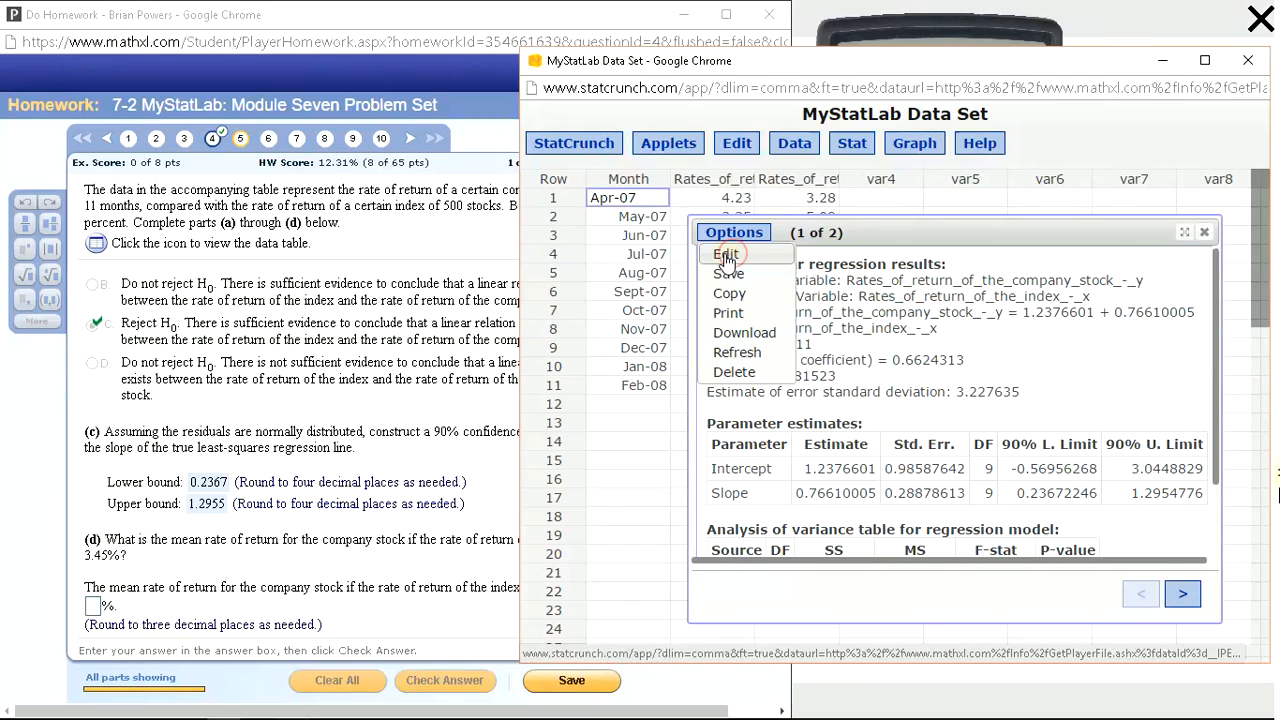
left_click(728, 256)
scroll(888, 392, "down", 2)
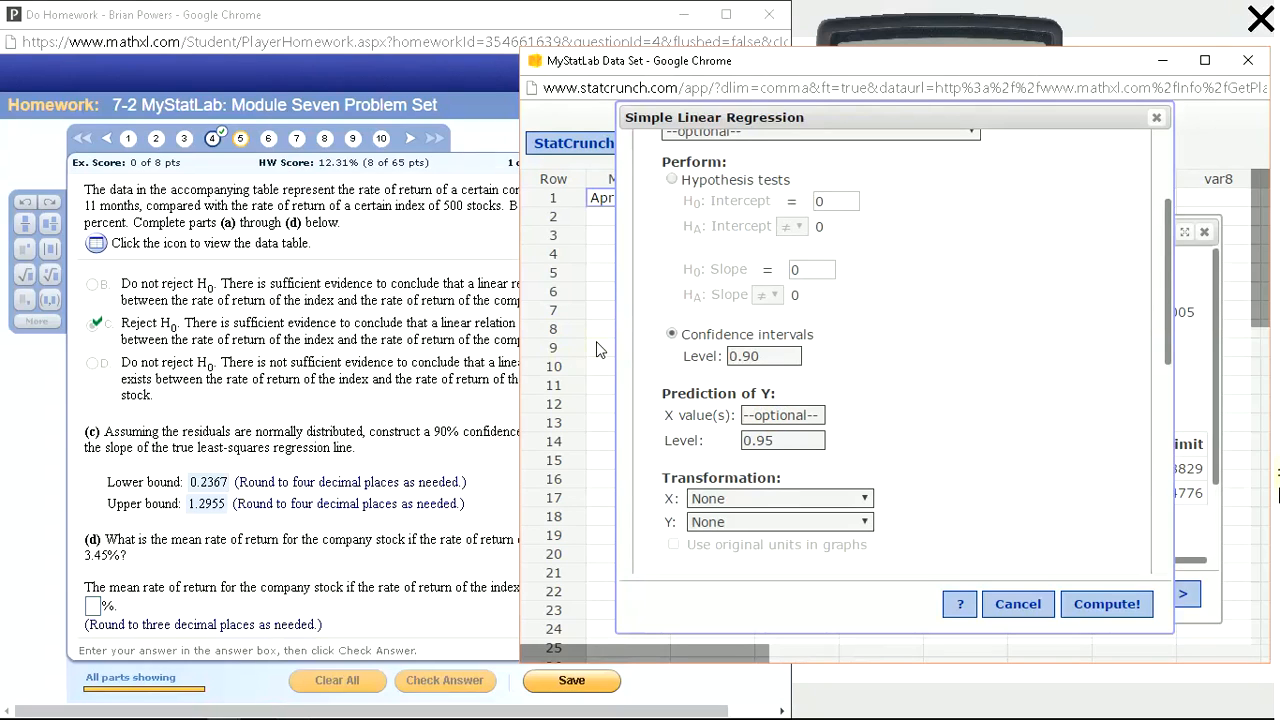
left_click(431, 588)
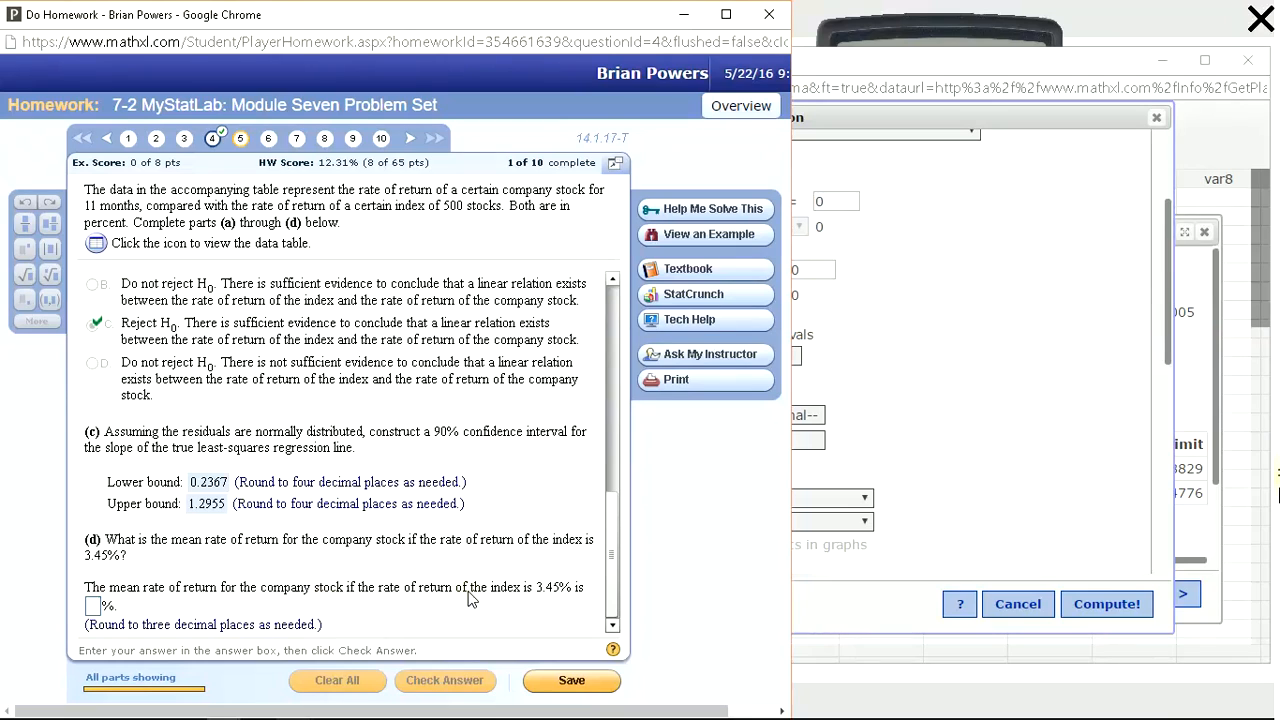
left_click(955, 382)
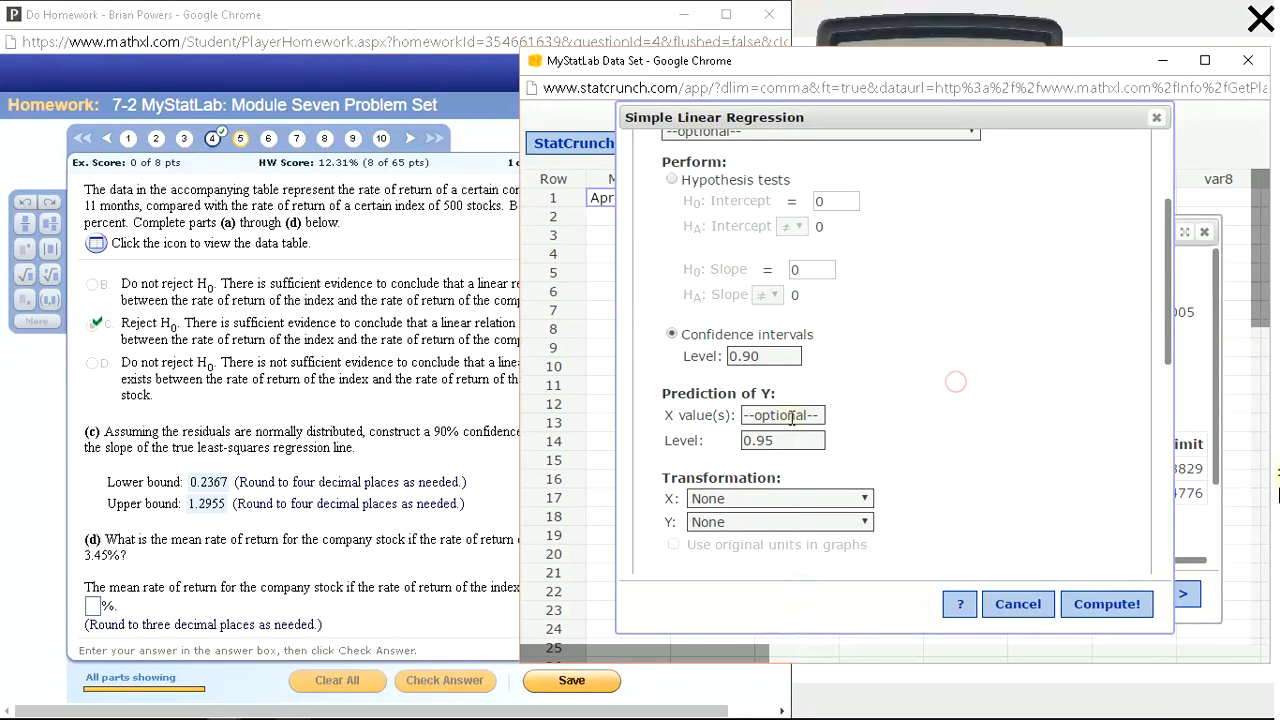
left_click(790, 415)
type("3.45")
left_click(779, 434)
left_click(779, 415)
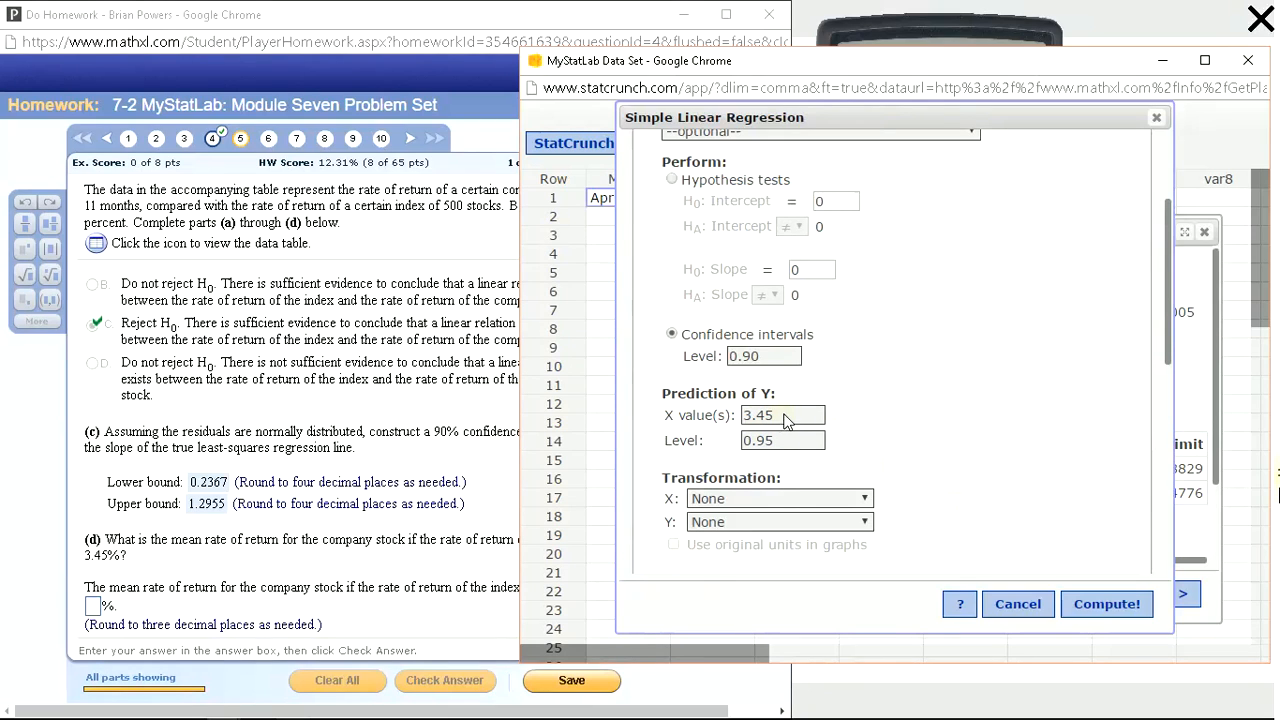
left_click(1096, 606)
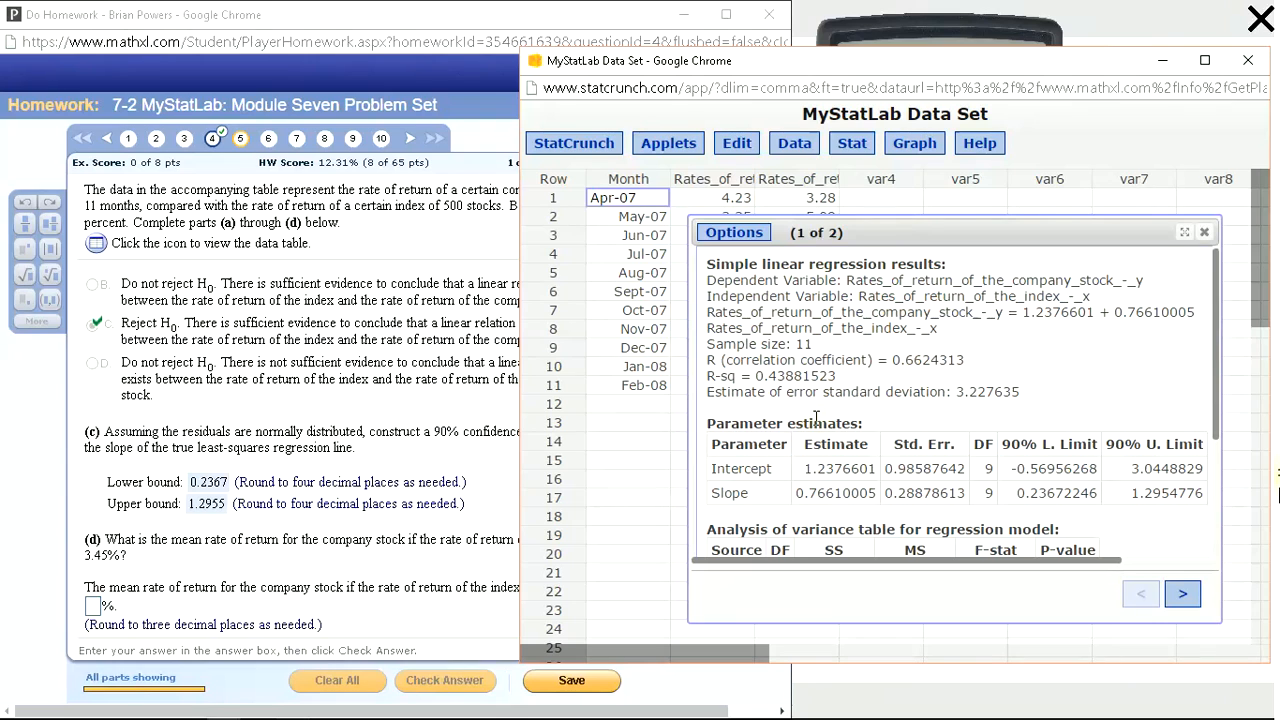
Answer part (d) with the predicted Y for X = 3.45, rounded to 3.881, and submit it.
scroll(820, 395, "down", 2)
scroll(800, 360, "down", 2)
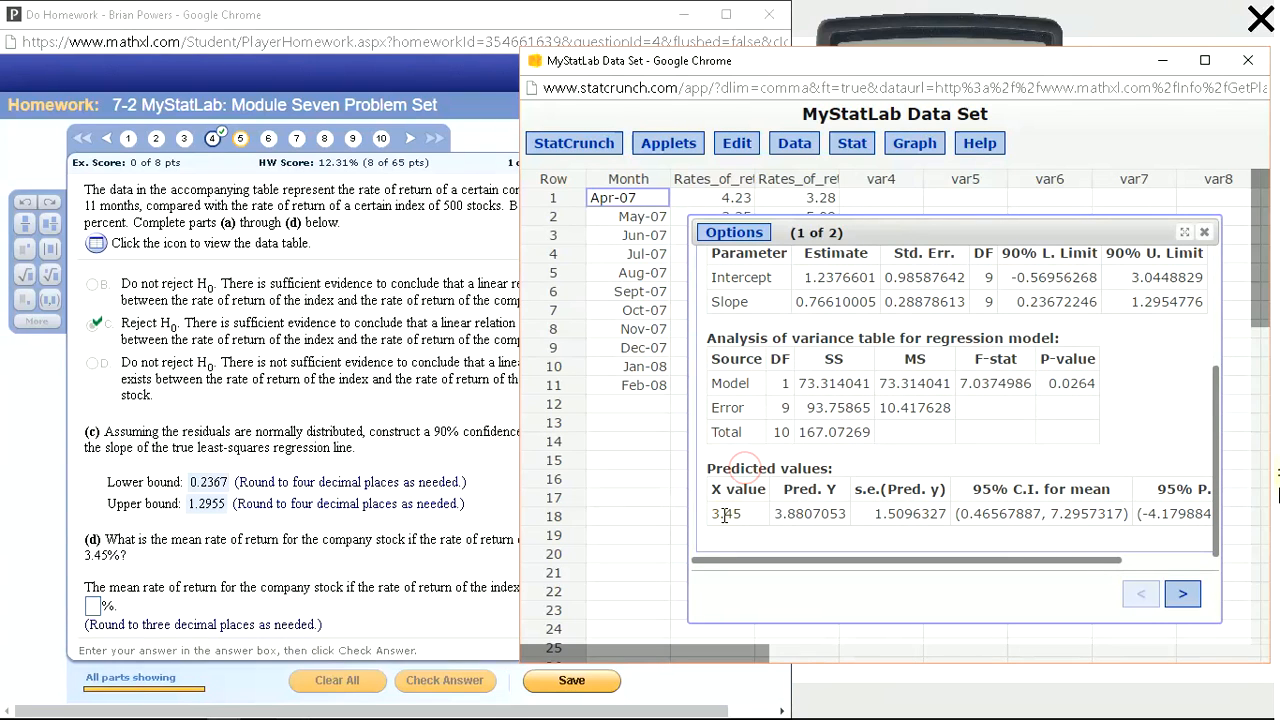
left_click_drag(710, 514, 742, 514)
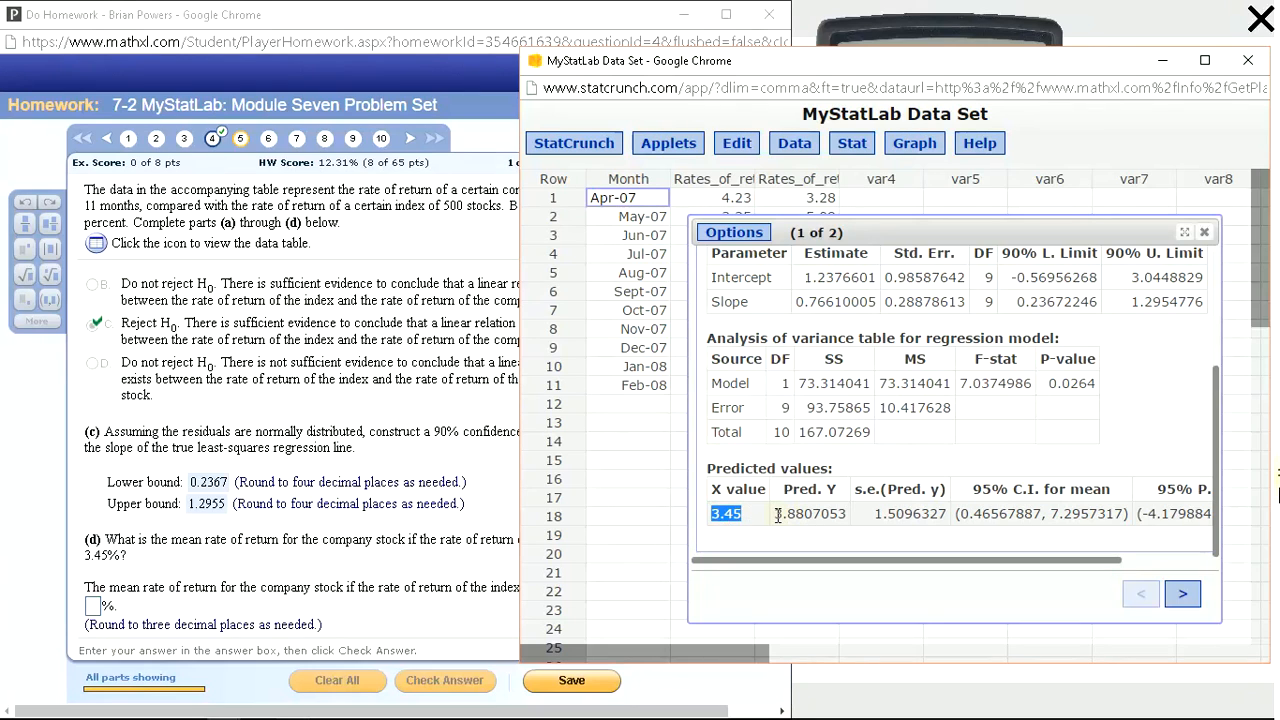
mouse_move(777, 515)
left_mouse_down()
mouse_move(808, 515)
mouse_move(775, 516)
mouse_move(796, 515)
left_mouse_up()
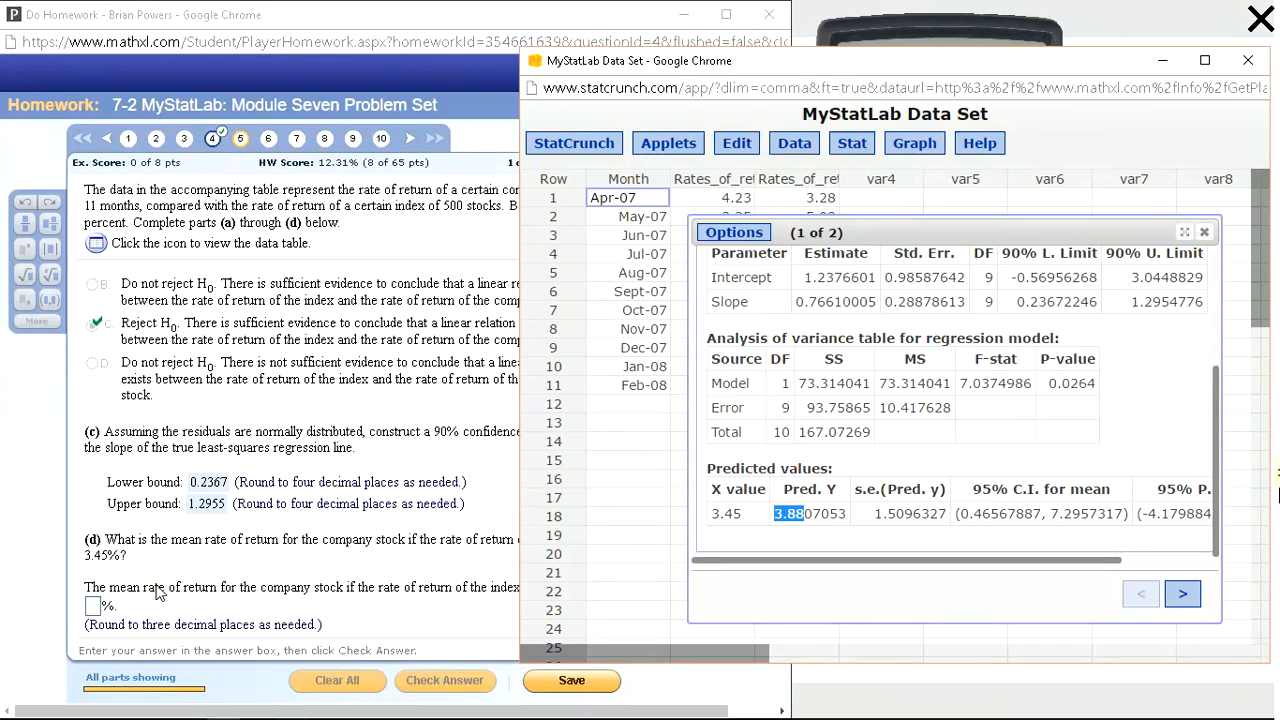
left_click(94, 607)
type("3.881")
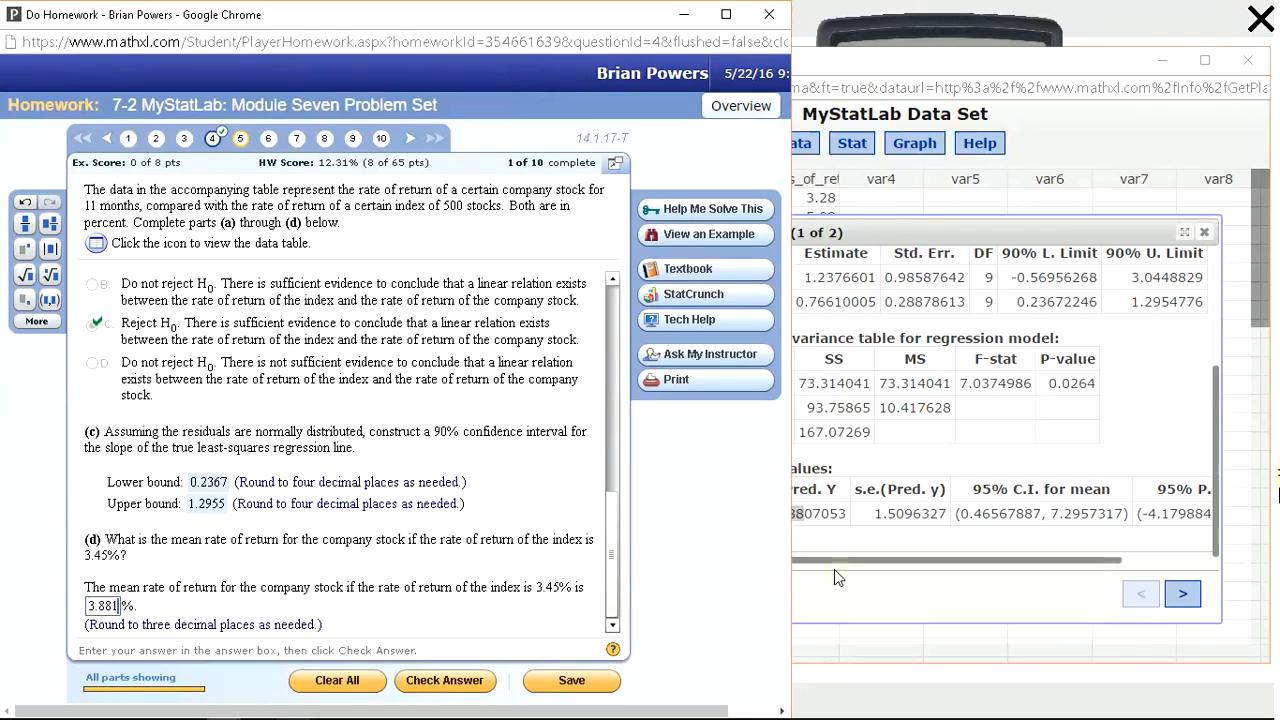
key("Return")
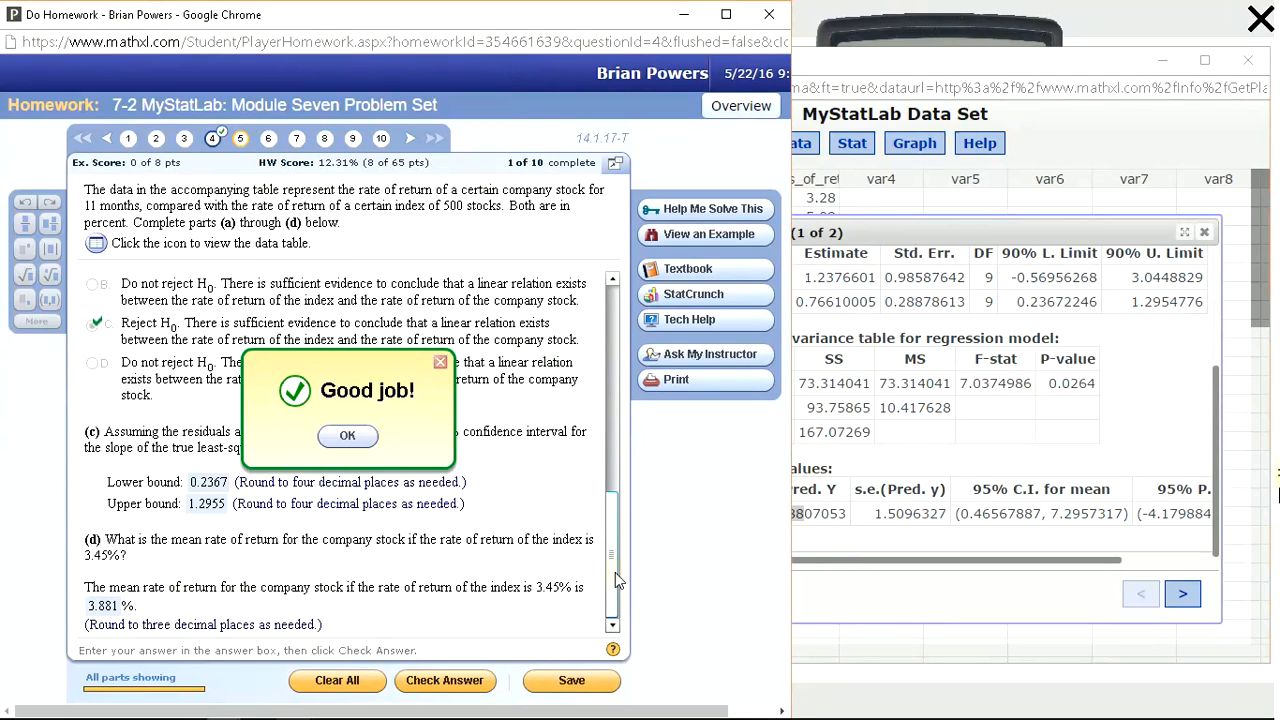
Review the 95% confidence interval for the mean and the 95% prediction interval in the predicted values table.
left_click(945, 530)
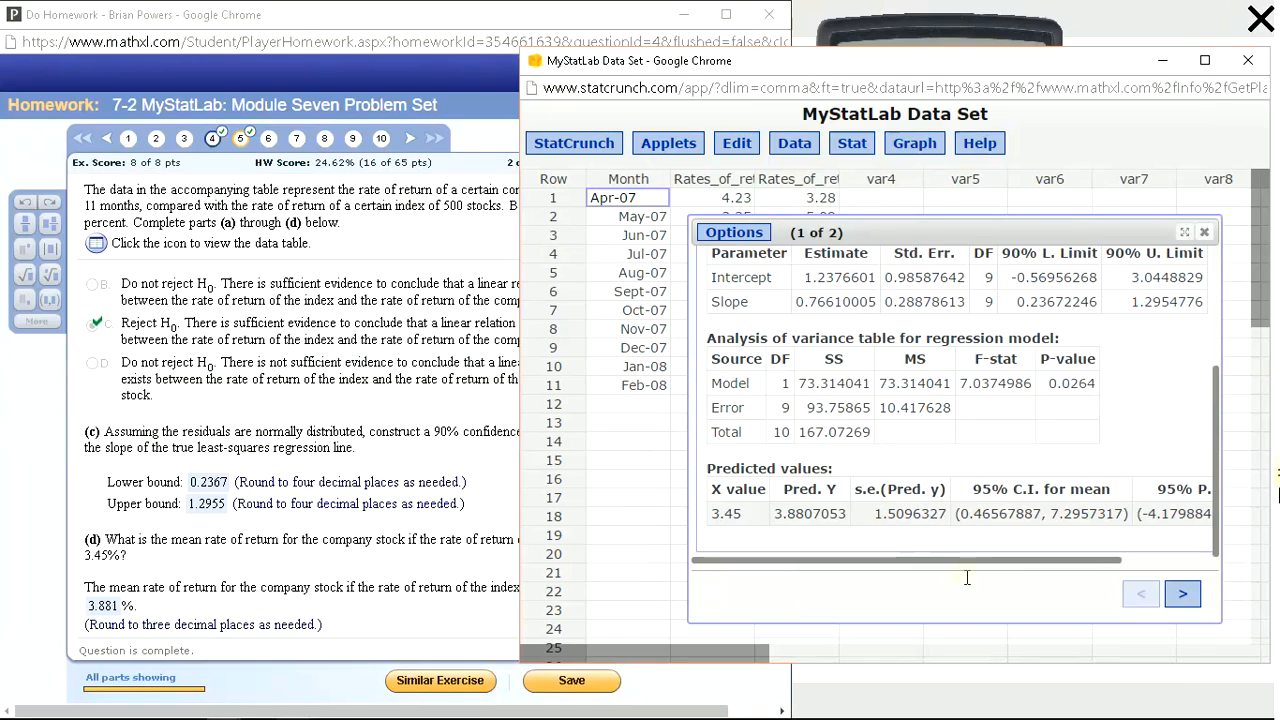
scroll(995, 565, "right", 3)
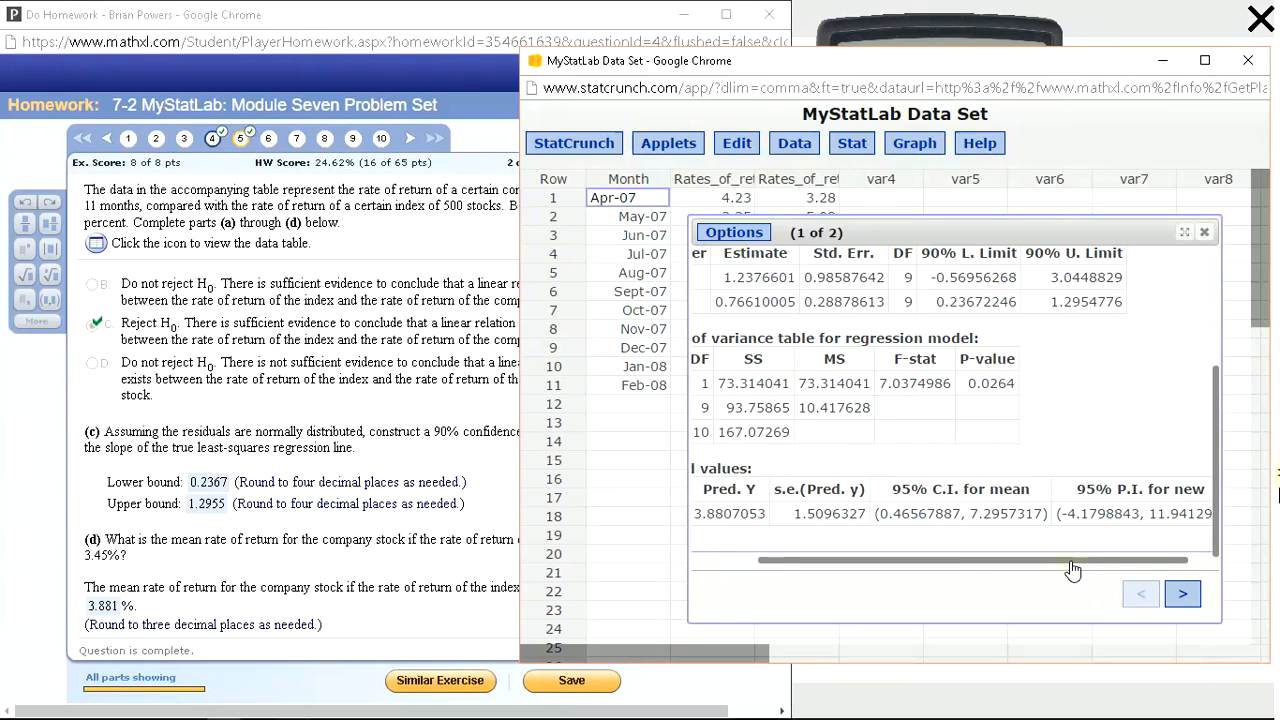
left_click_drag(1073, 560, 1000, 580)
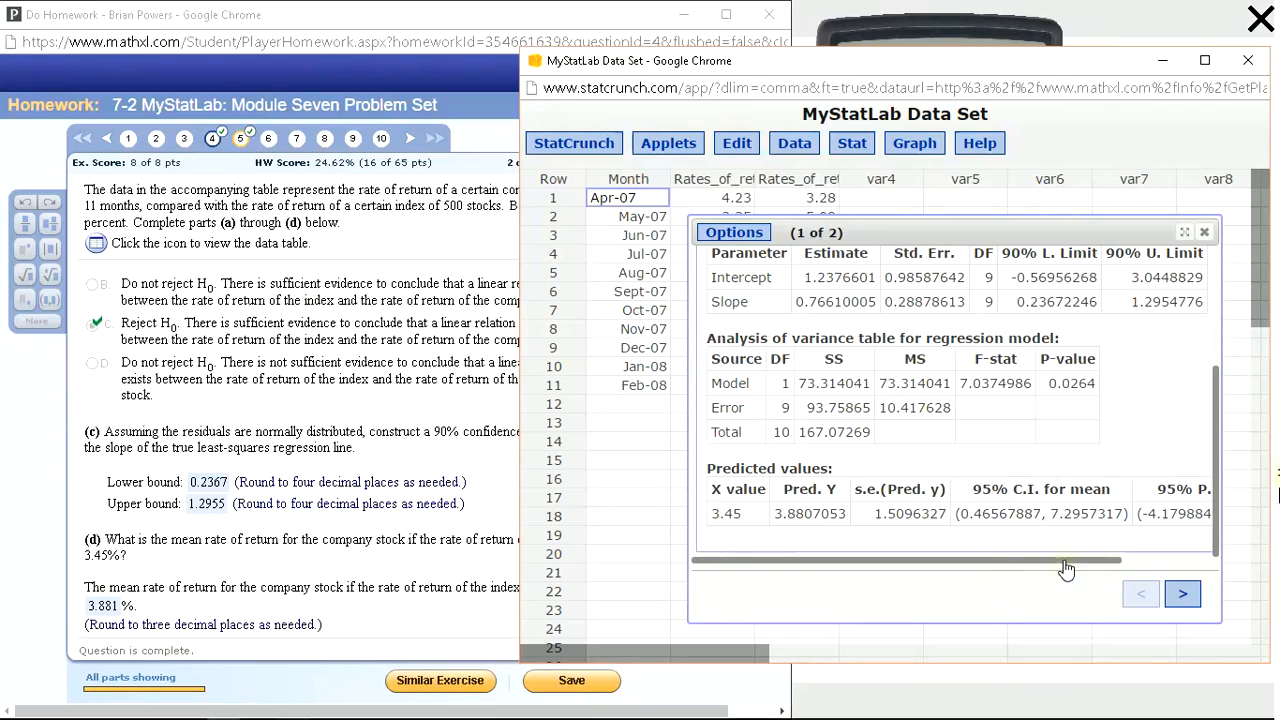
left_click(1176, 561)
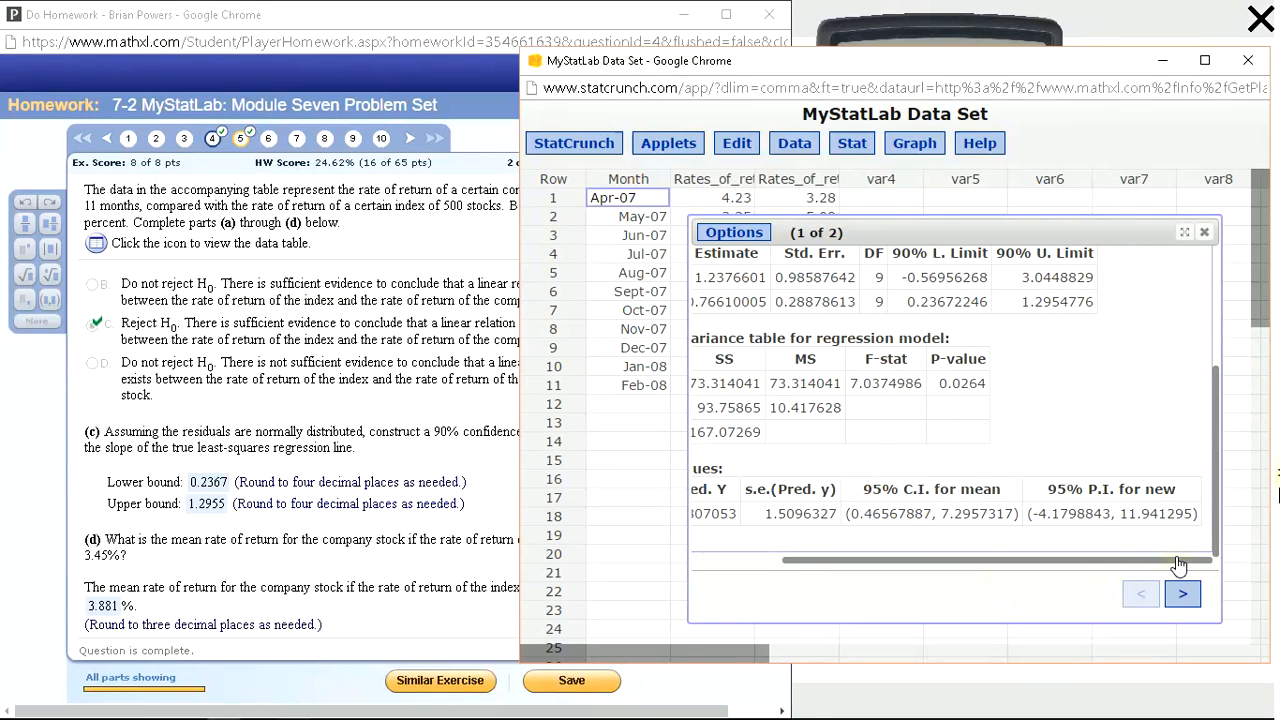
left_click_drag(1094, 564, 898, 567)
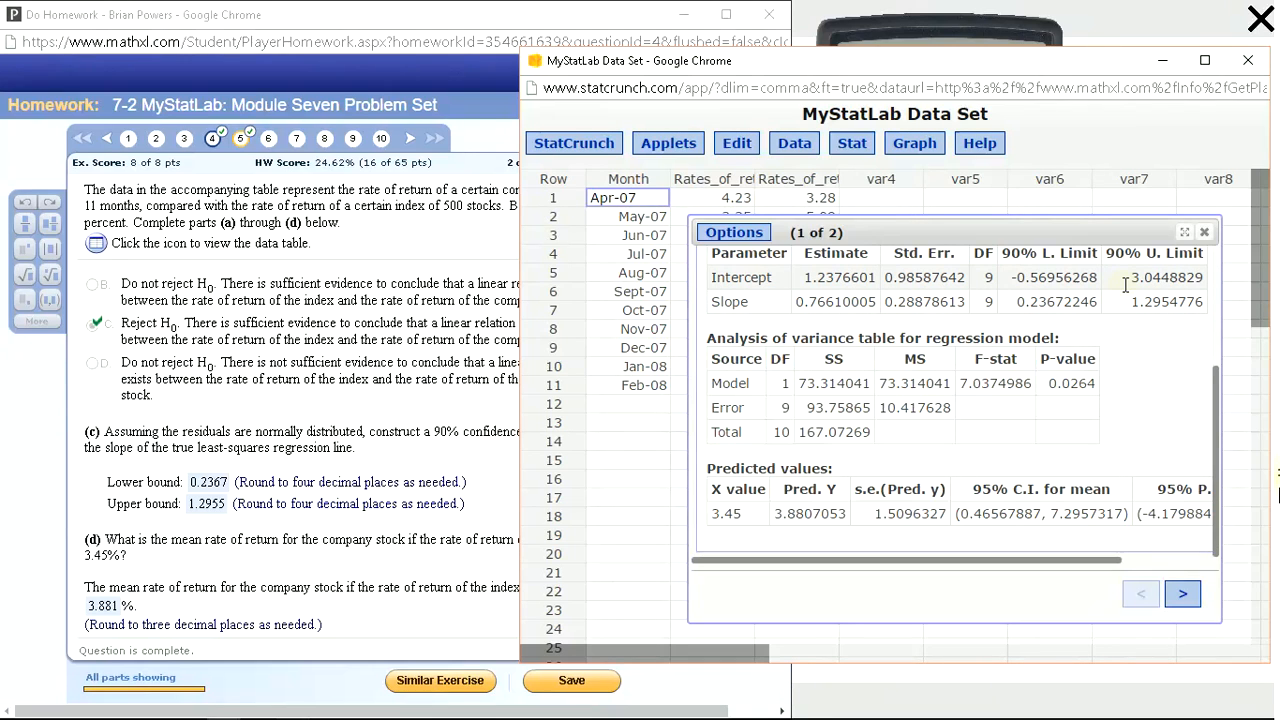
Go to homework question 6 on age and HDL cholesterol and dismiss its instructor tip.
left_click(340, 316)
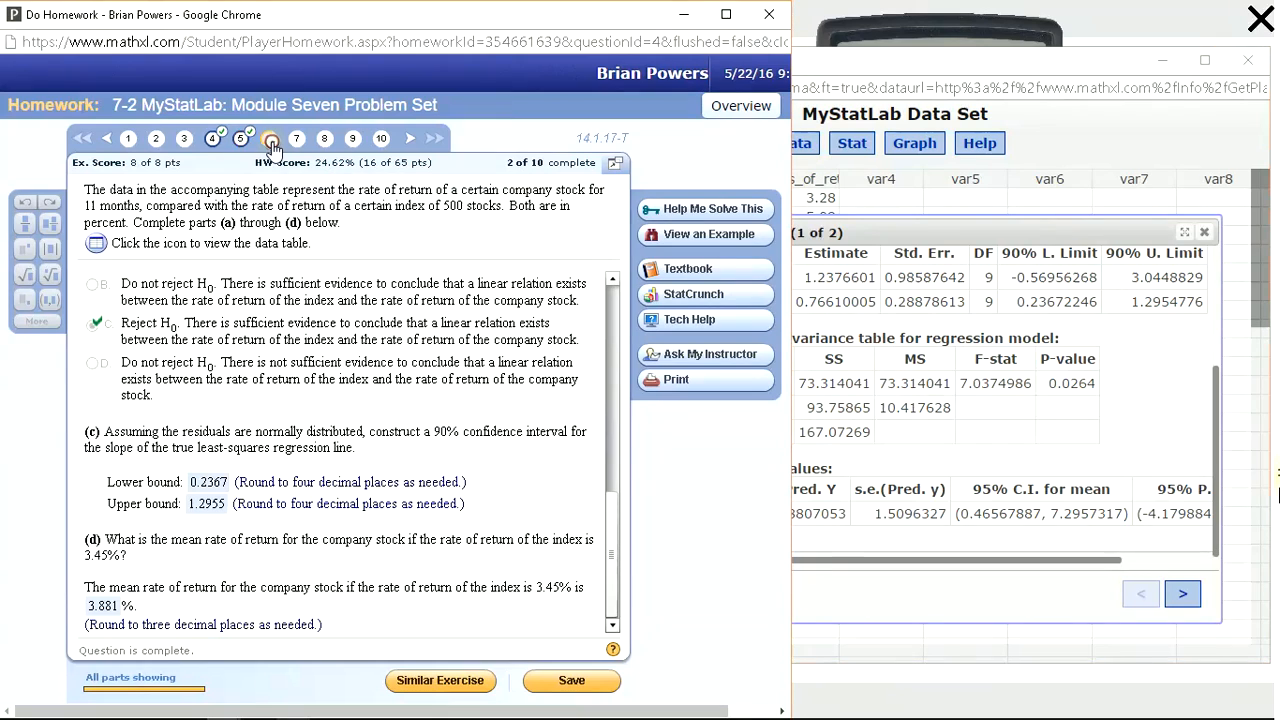
left_click(270, 146)
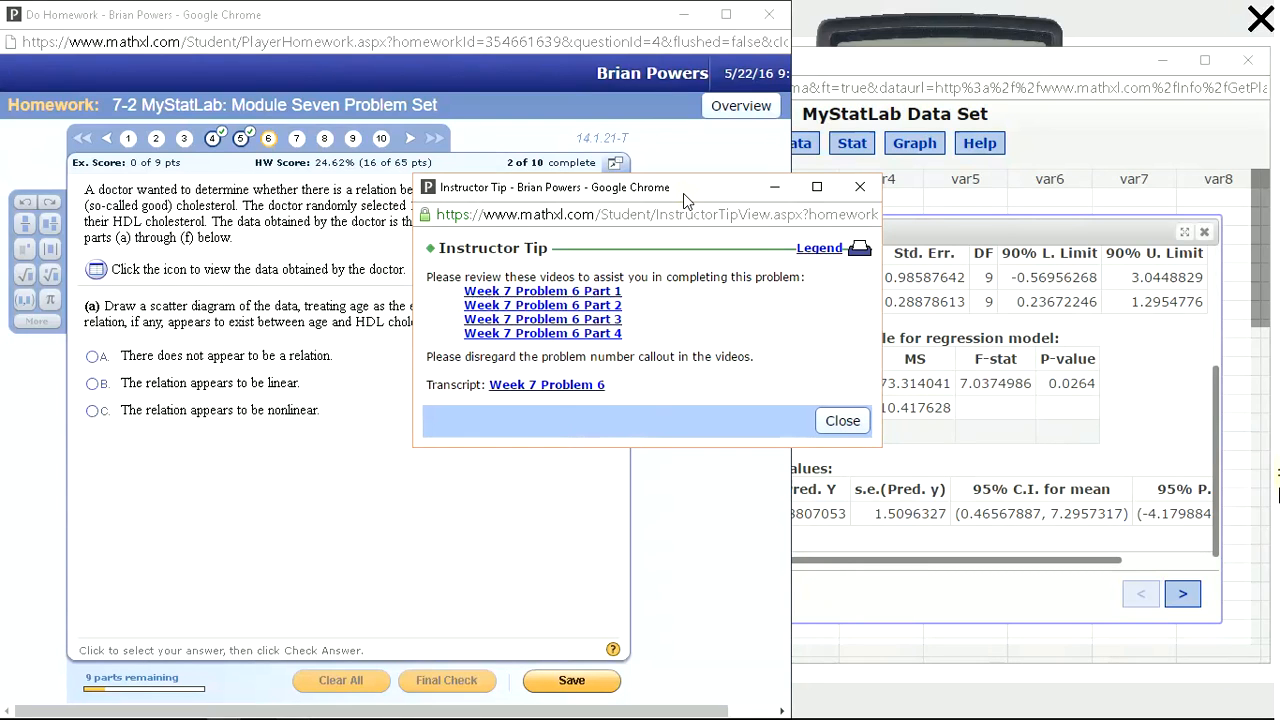
left_click(860, 187)
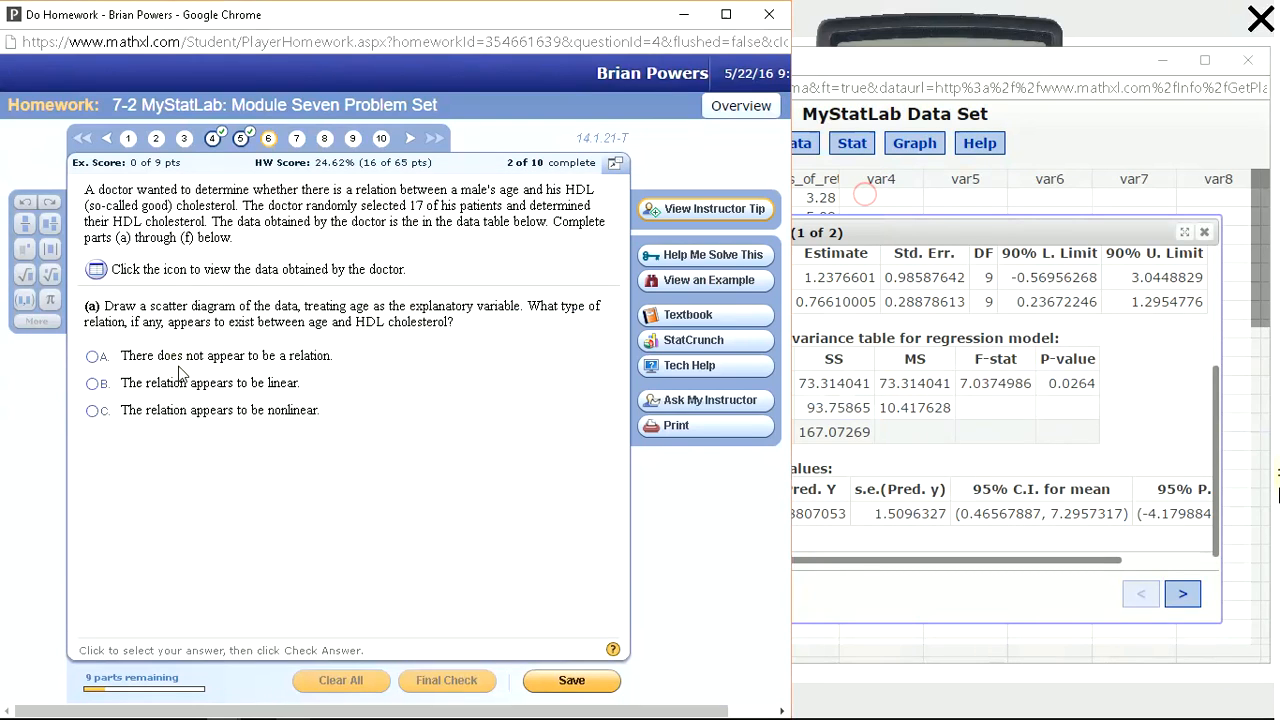
Load the Age vs. HDL Cholesterol data from question 6 into StatCrunch and bring the new data set forward.
left_click(96, 270)
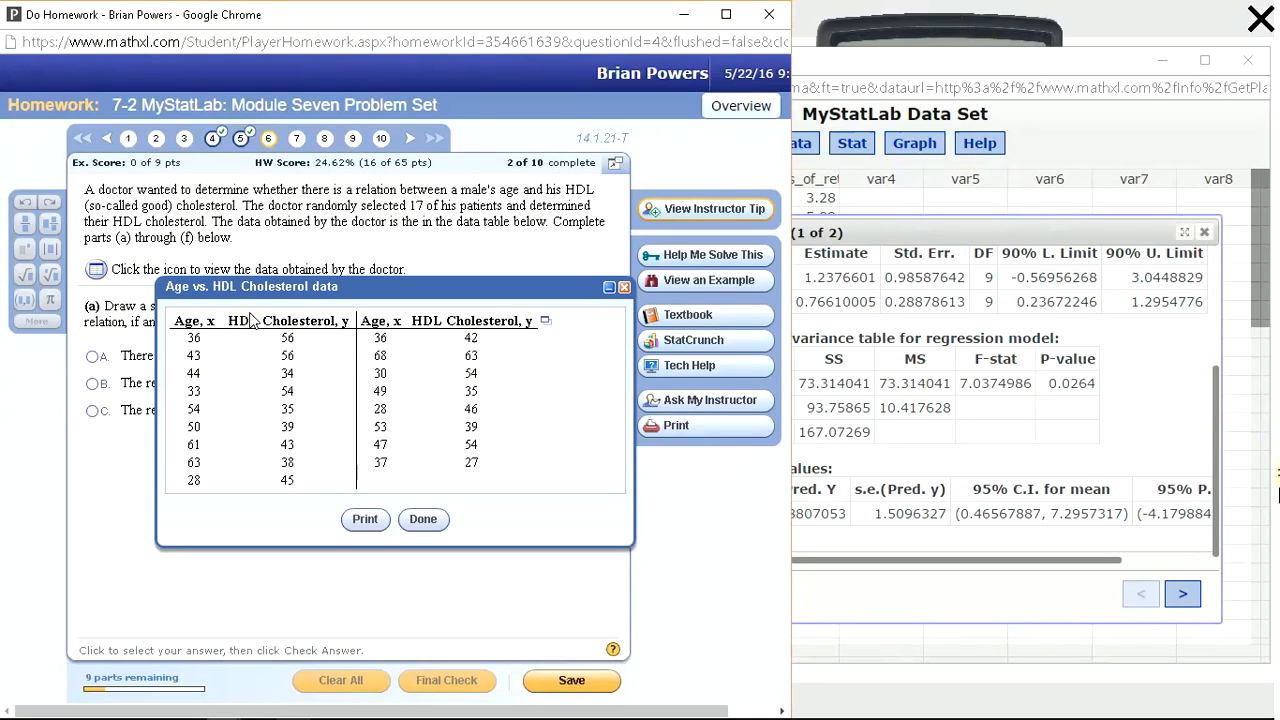
left_click(547, 324)
left_click(600, 328)
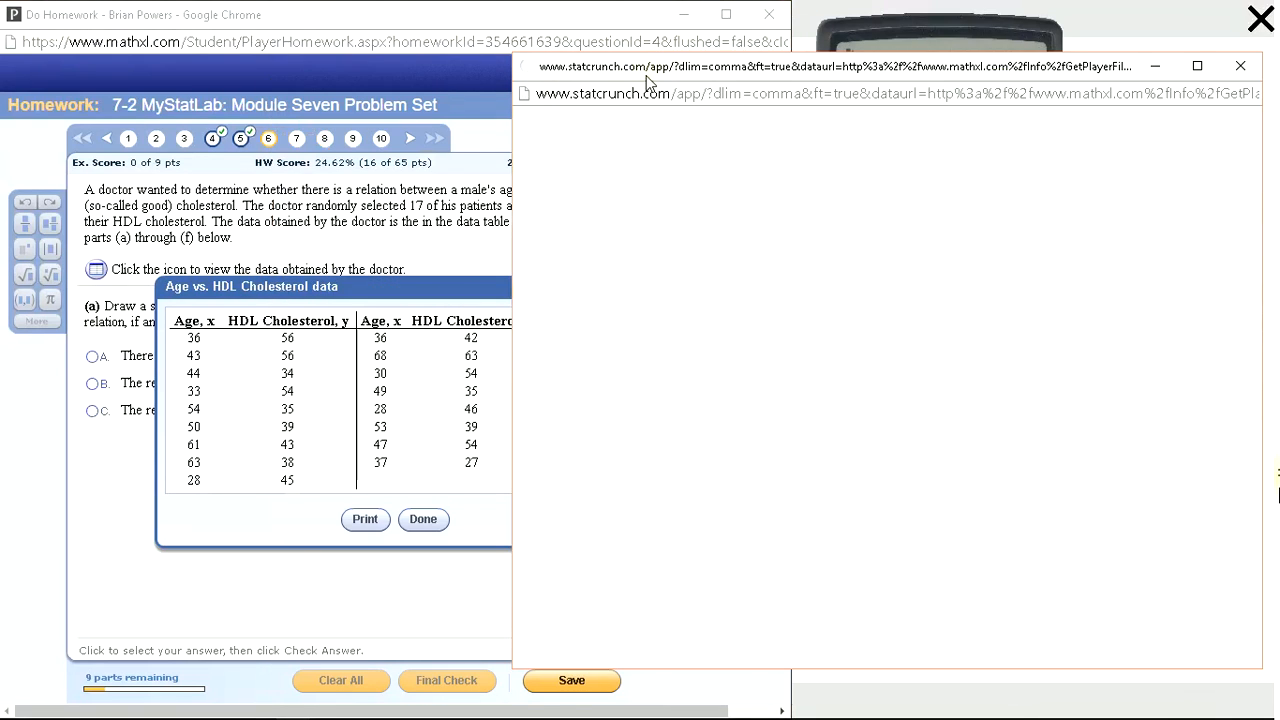
left_click(272, 222)
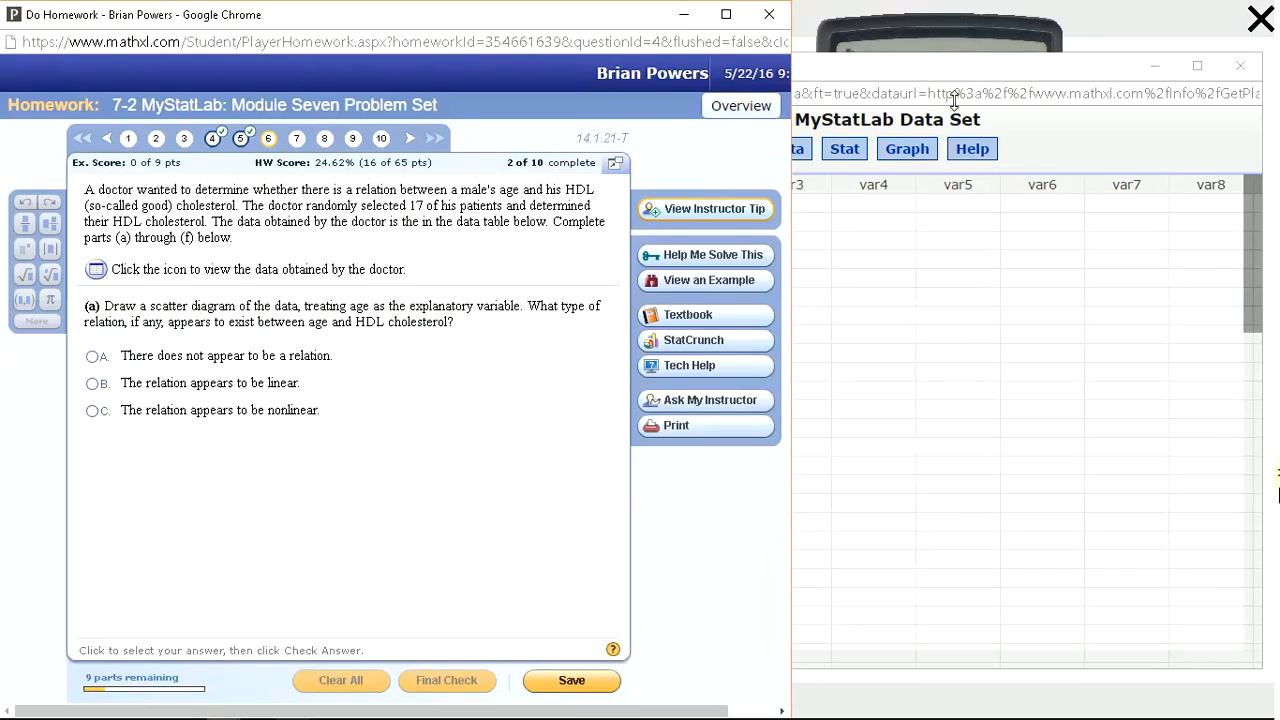
left_click(1003, 65)
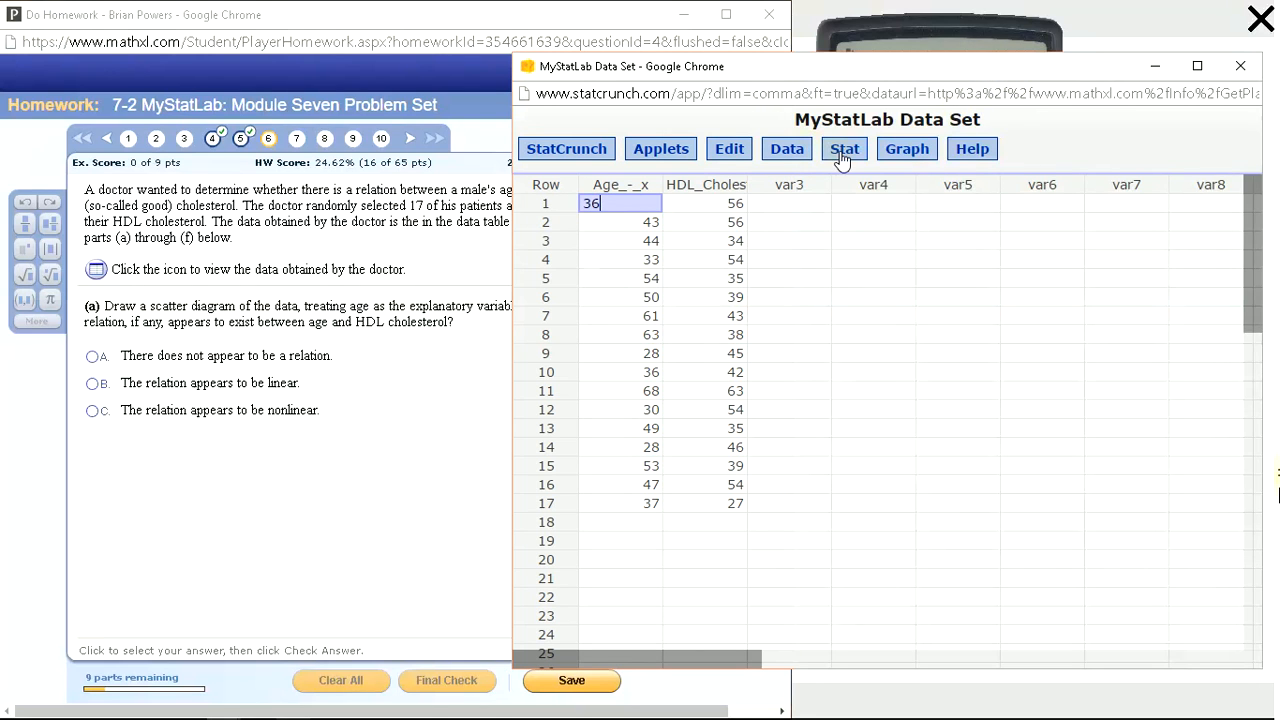
Create a scatter plot with Age_-_x as the X variable and HDL_Cholesterol_-_y as the Y variable.
left_click(907, 150)
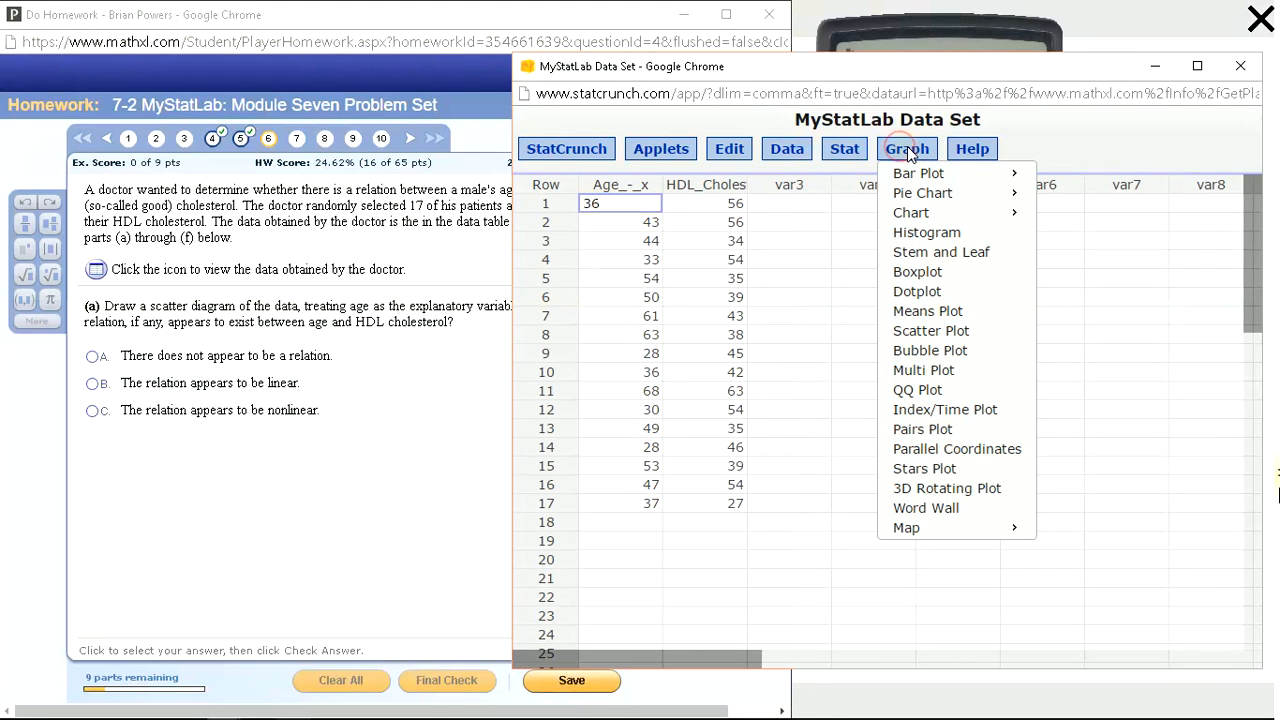
left_click(957, 335)
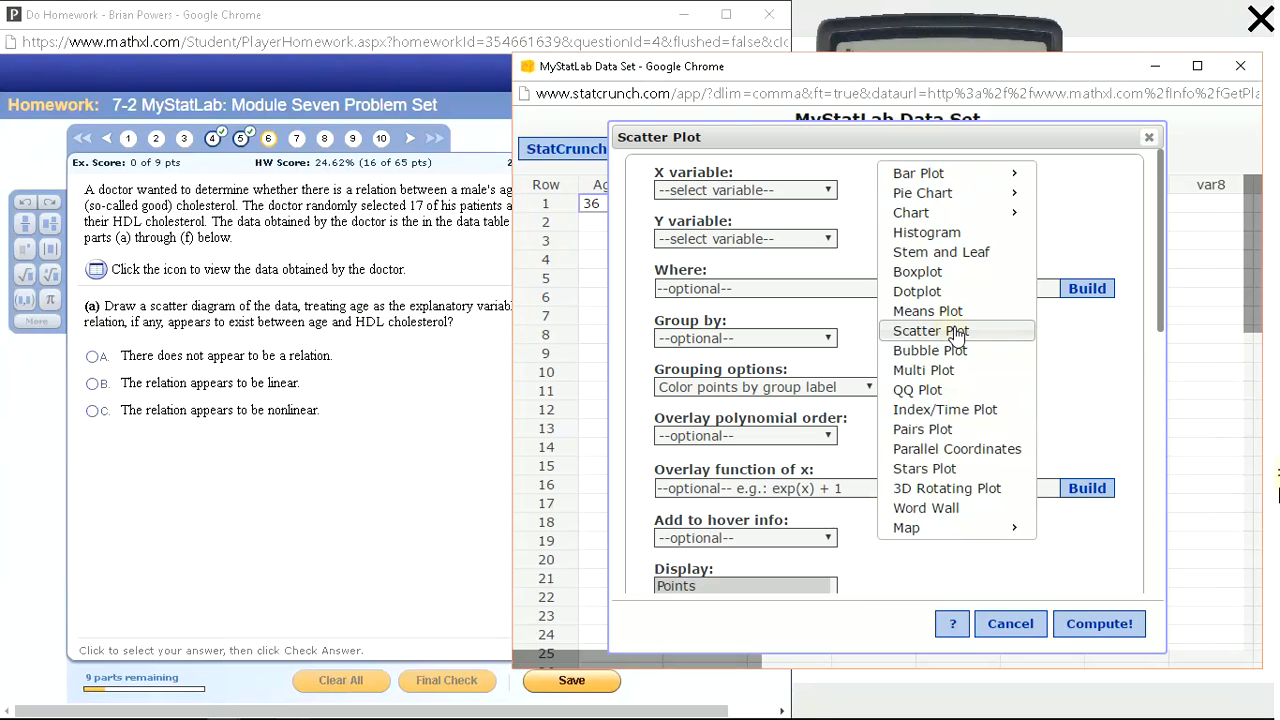
left_click(706, 192)
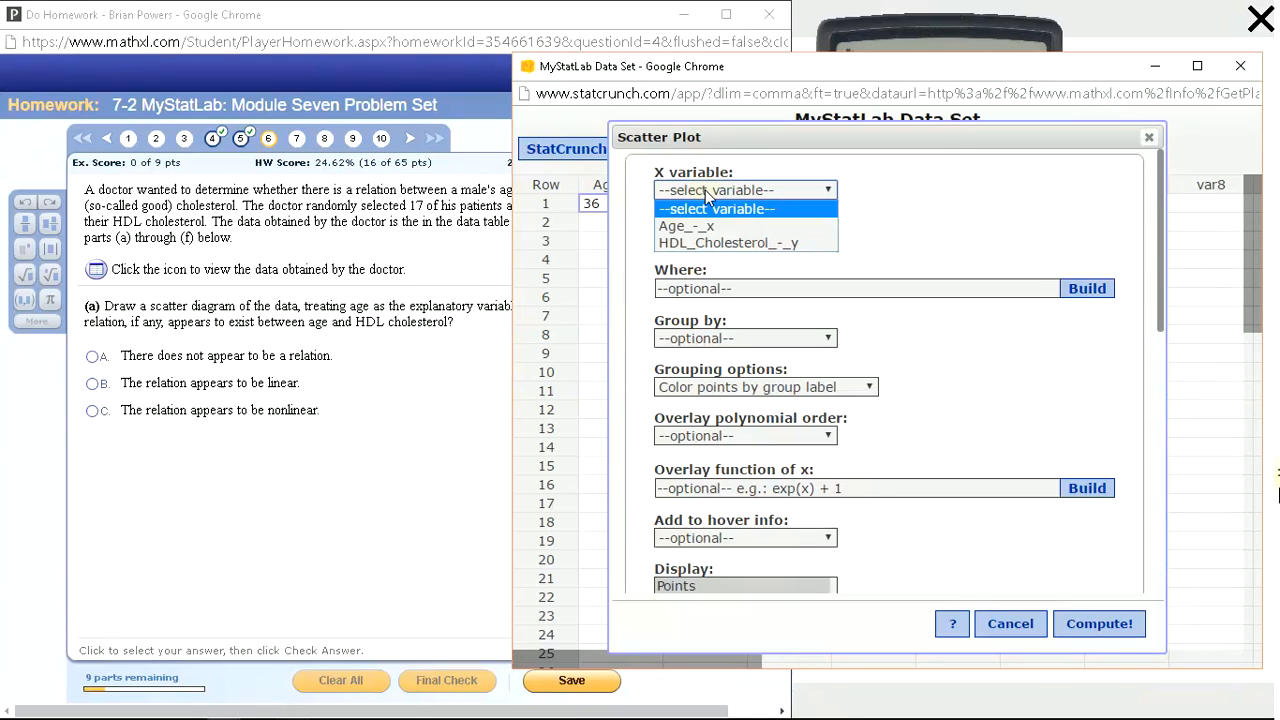
left_click(710, 227)
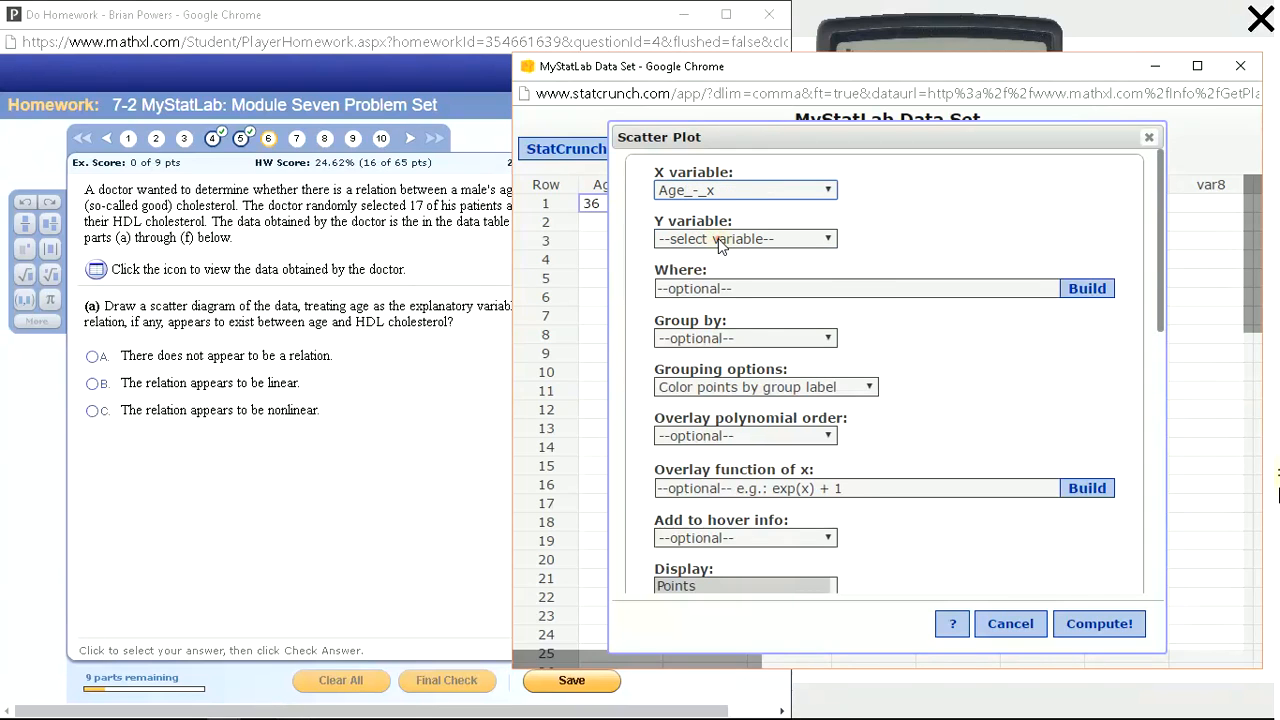
left_click(718, 238)
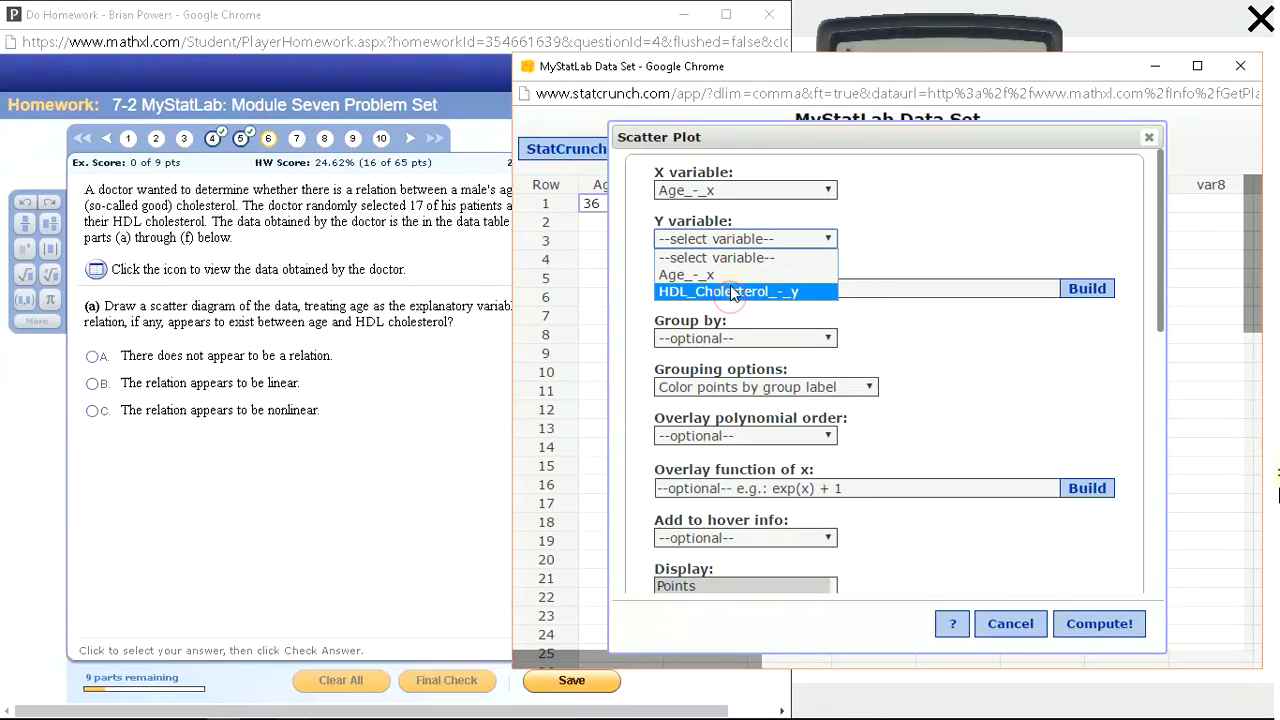
left_click(731, 292)
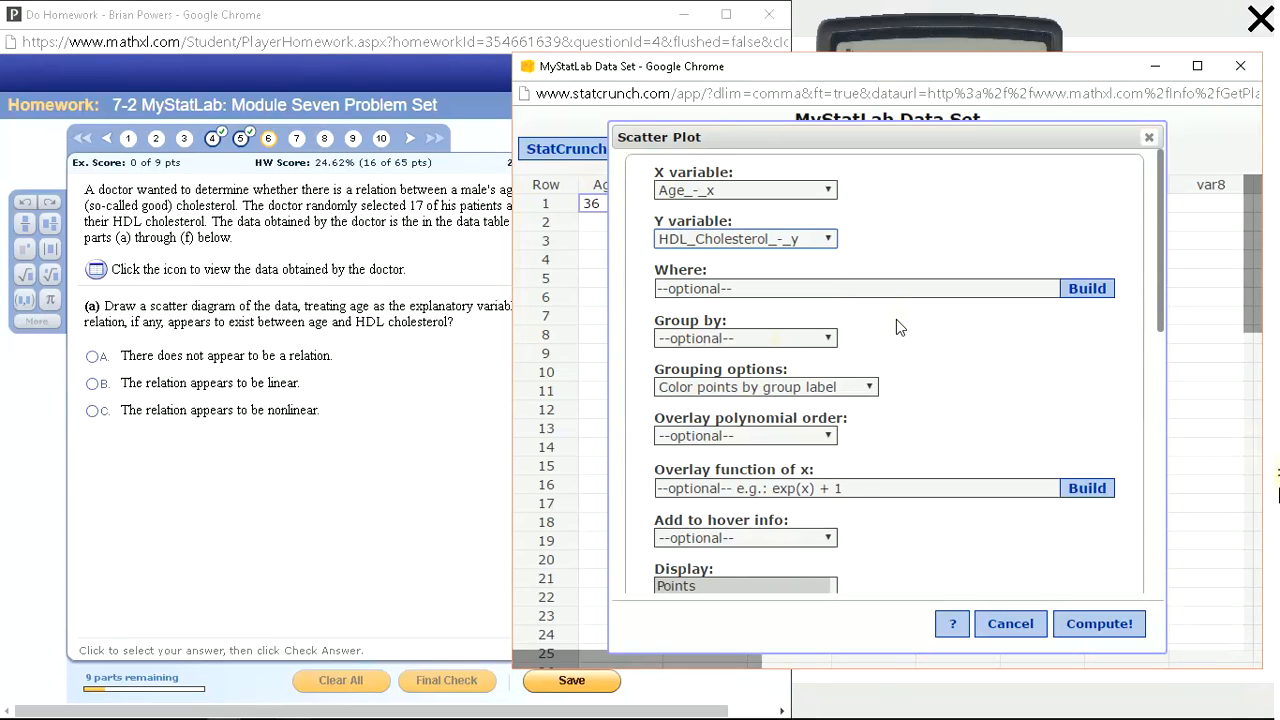
scroll(950, 377, "down", 3)
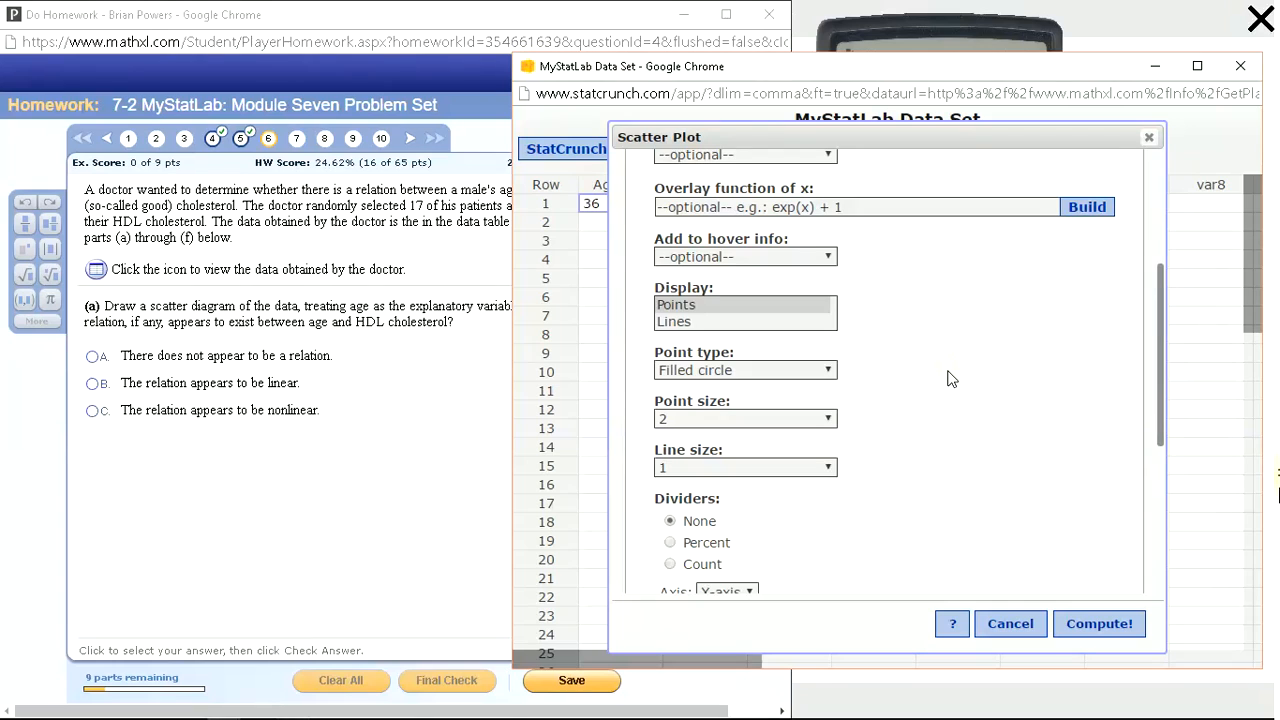
scroll(983, 446, "down", 3)
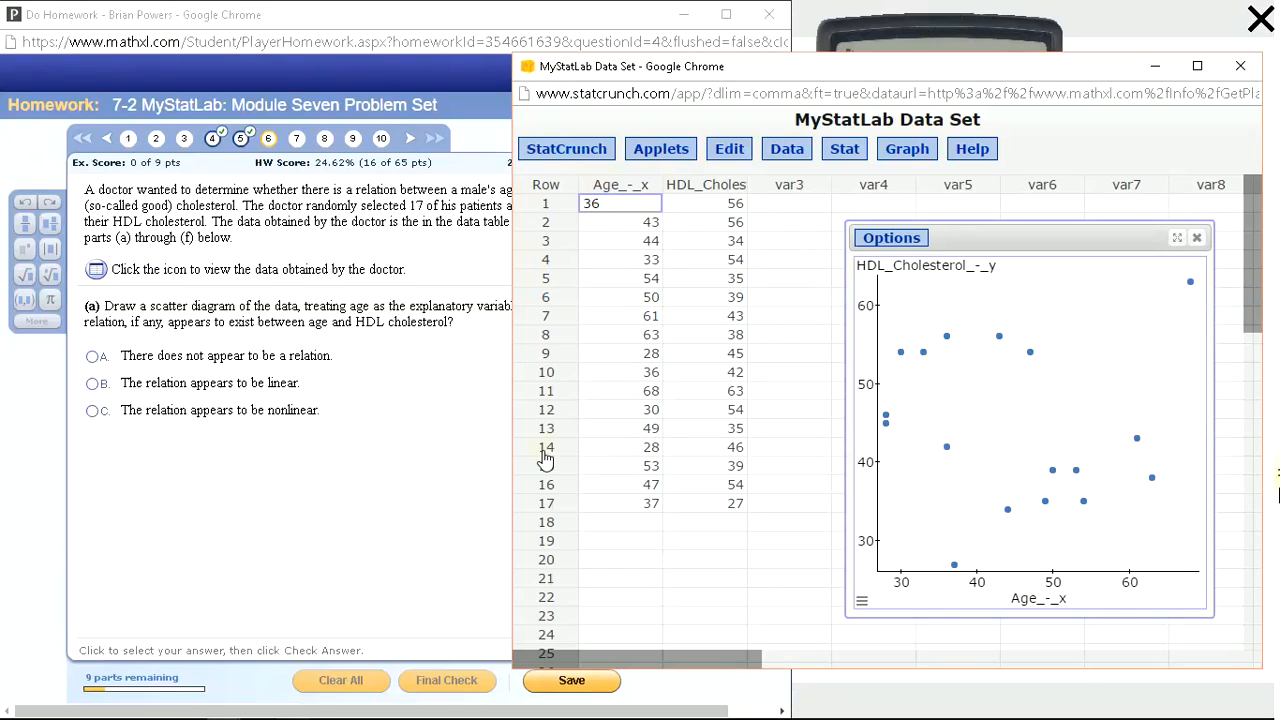
Answer part (a) with "There does not appear to be a relation" and submit it.
left_click(96, 360)
left_click(94, 357)
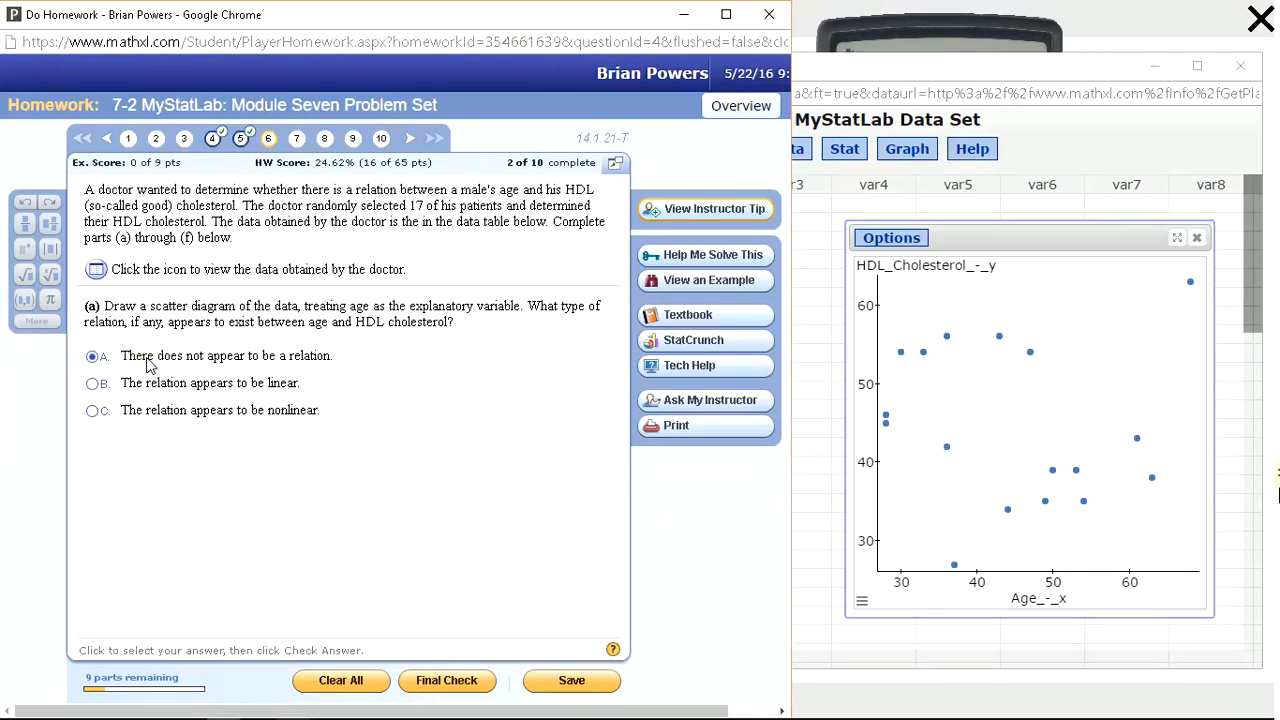
key("Return")
key("Return")
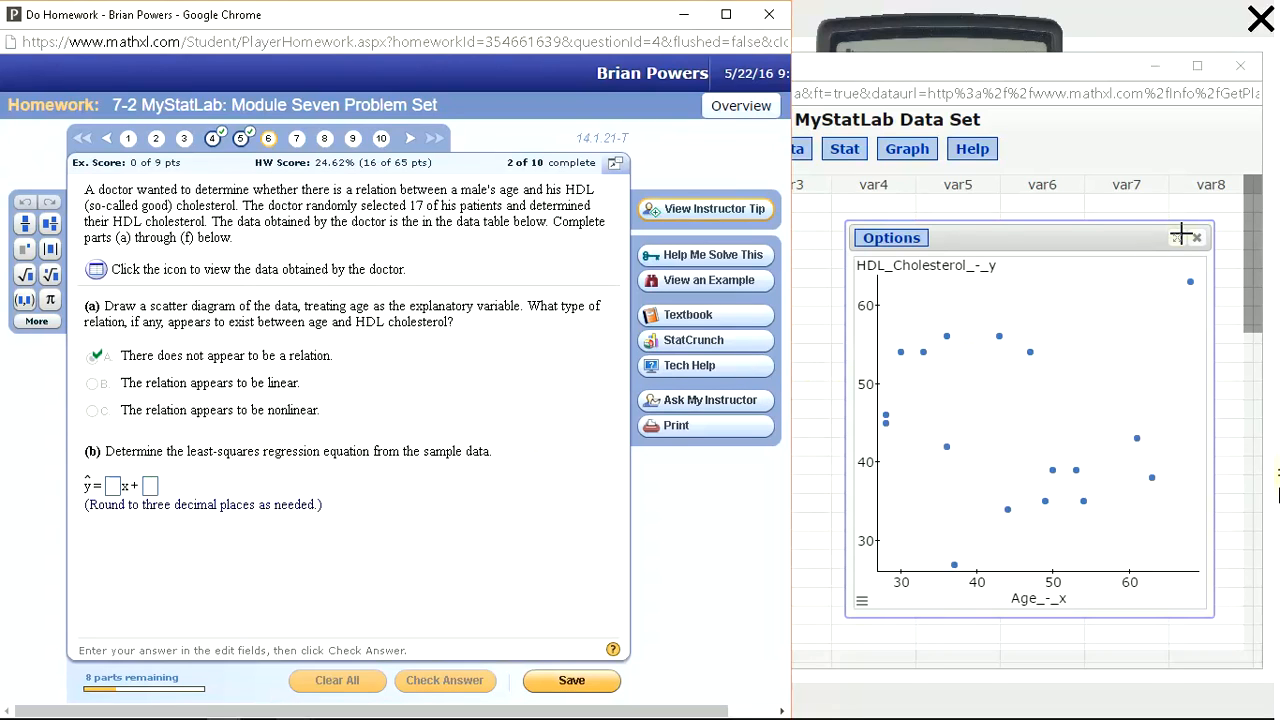
Close the scatter plot and compute a simple linear regression of HDL_Cholesterol_-_y on Age_-_x.
left_click(1117, 124)
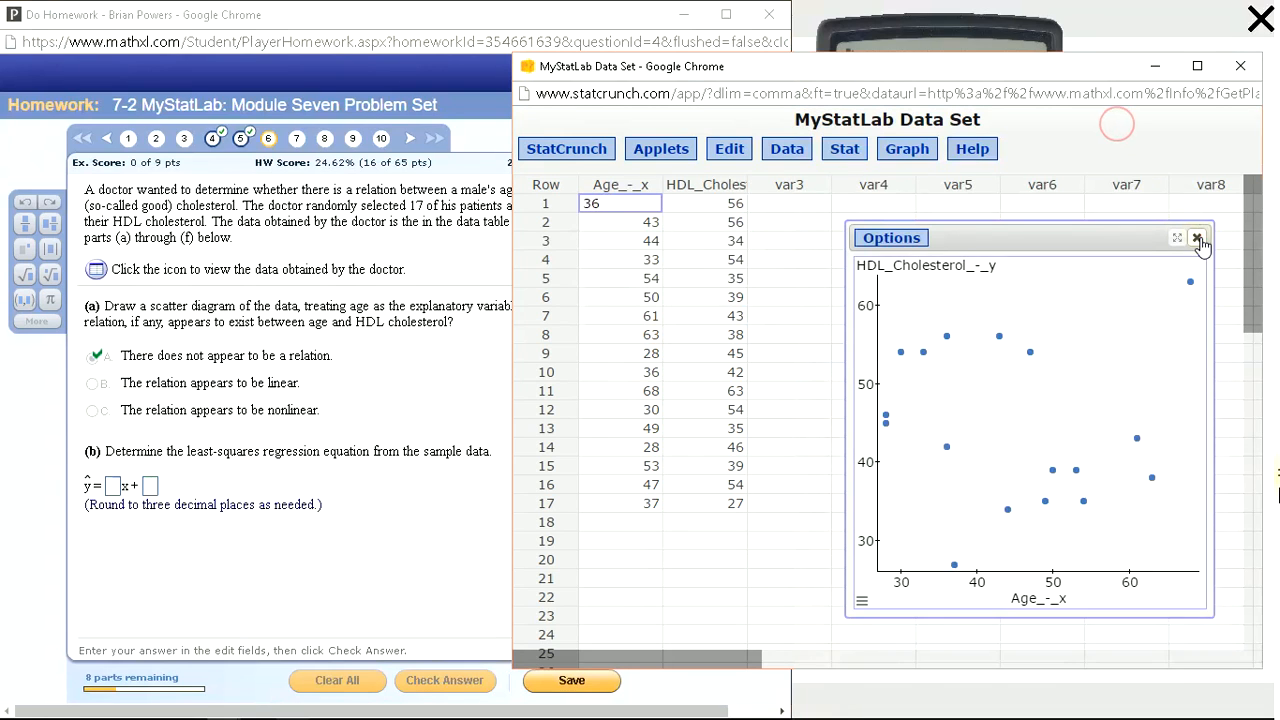
left_click(1198, 239)
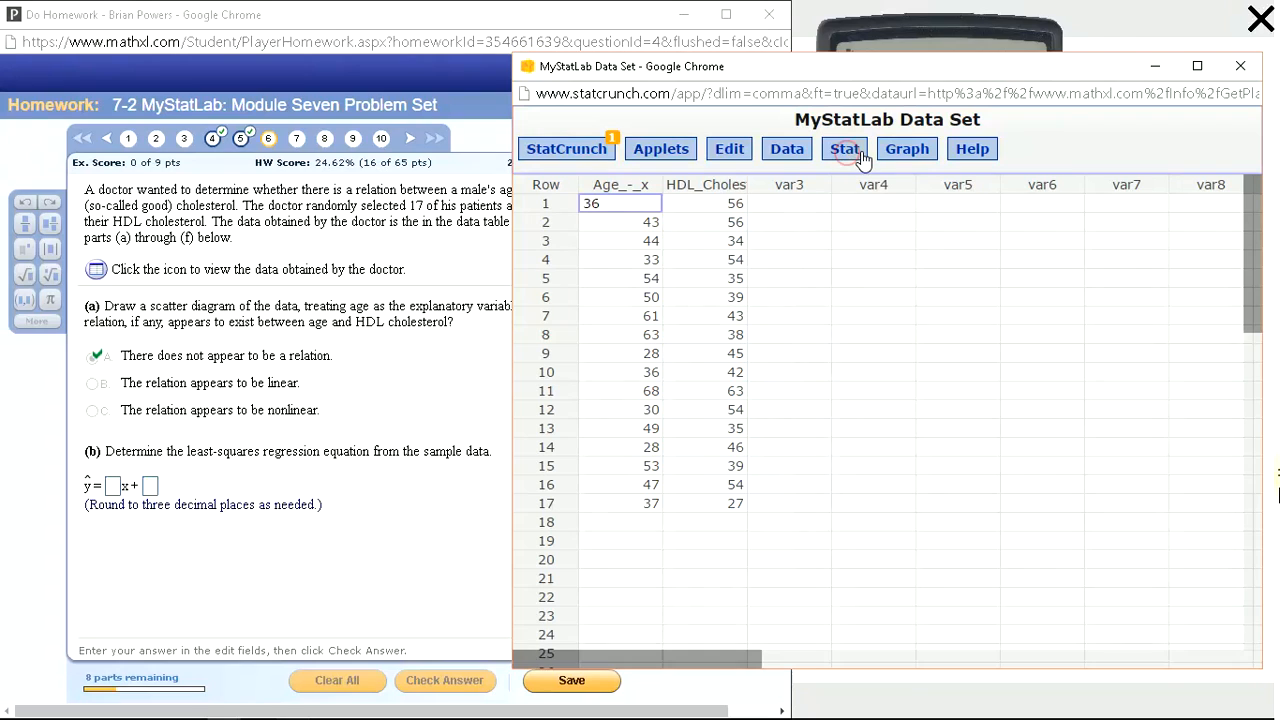
left_click(860, 158)
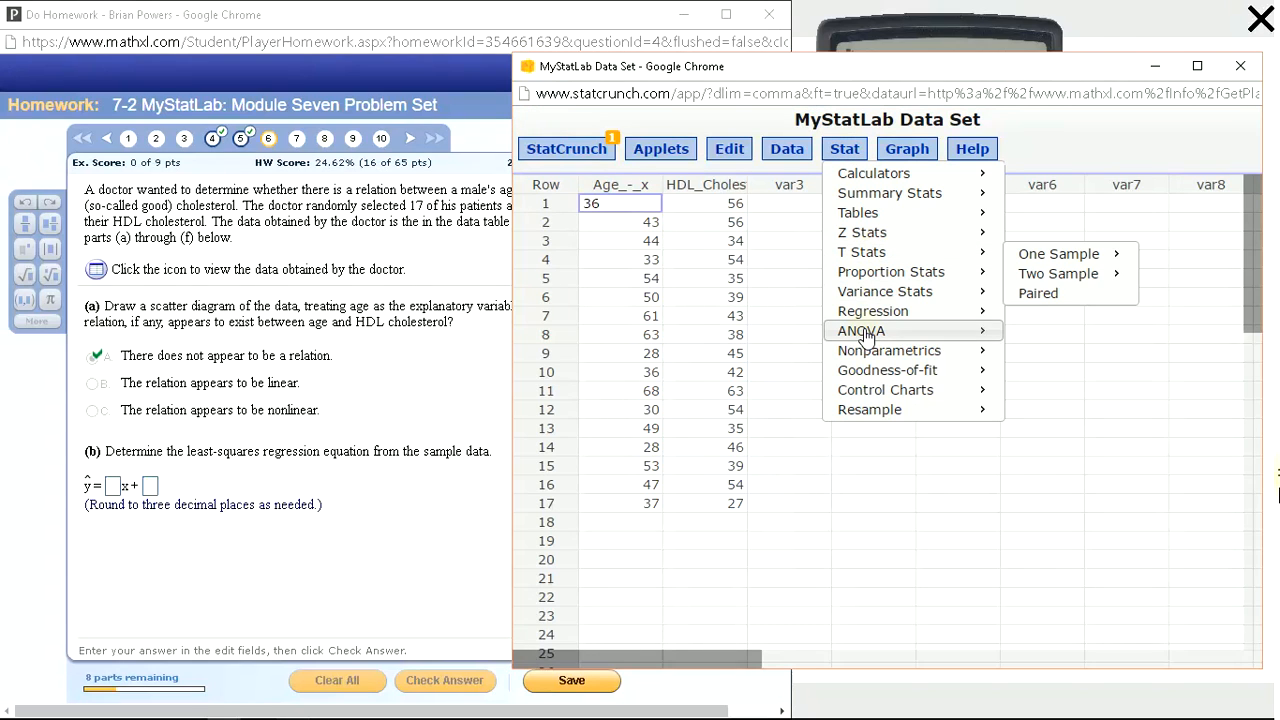
mouse_move(875, 311)
left_click(1070, 312)
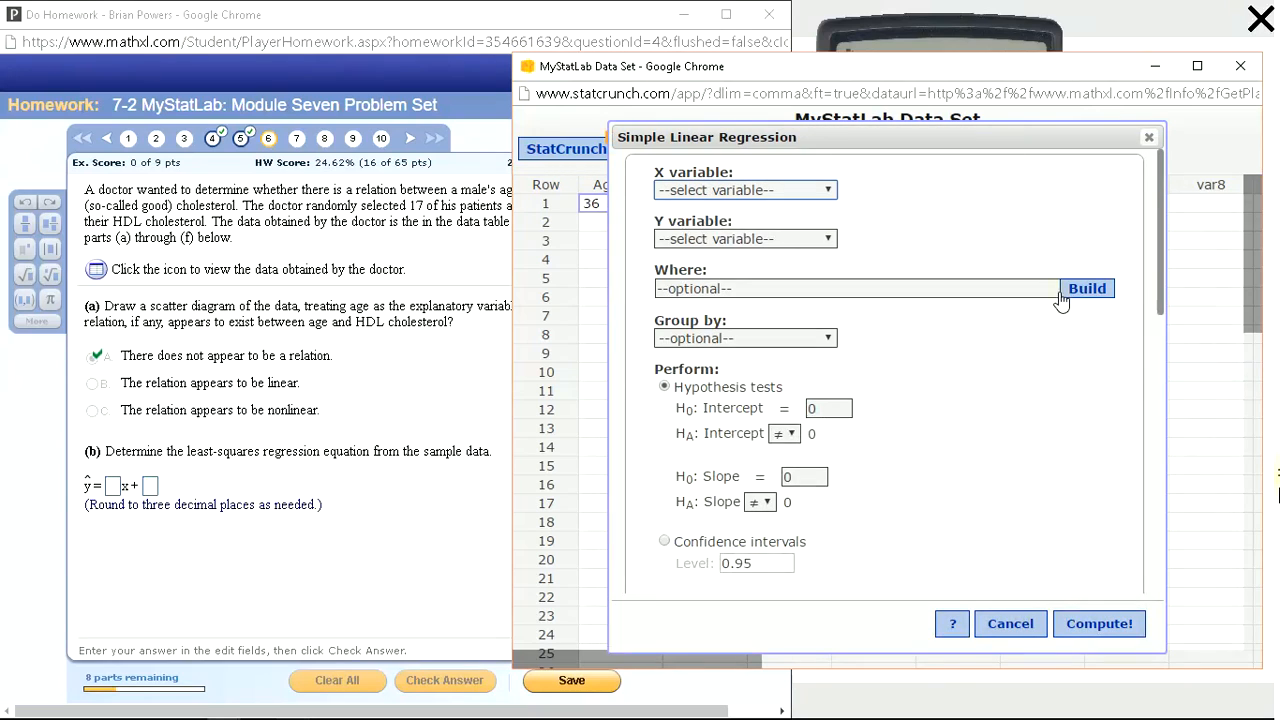
left_click(703, 190)
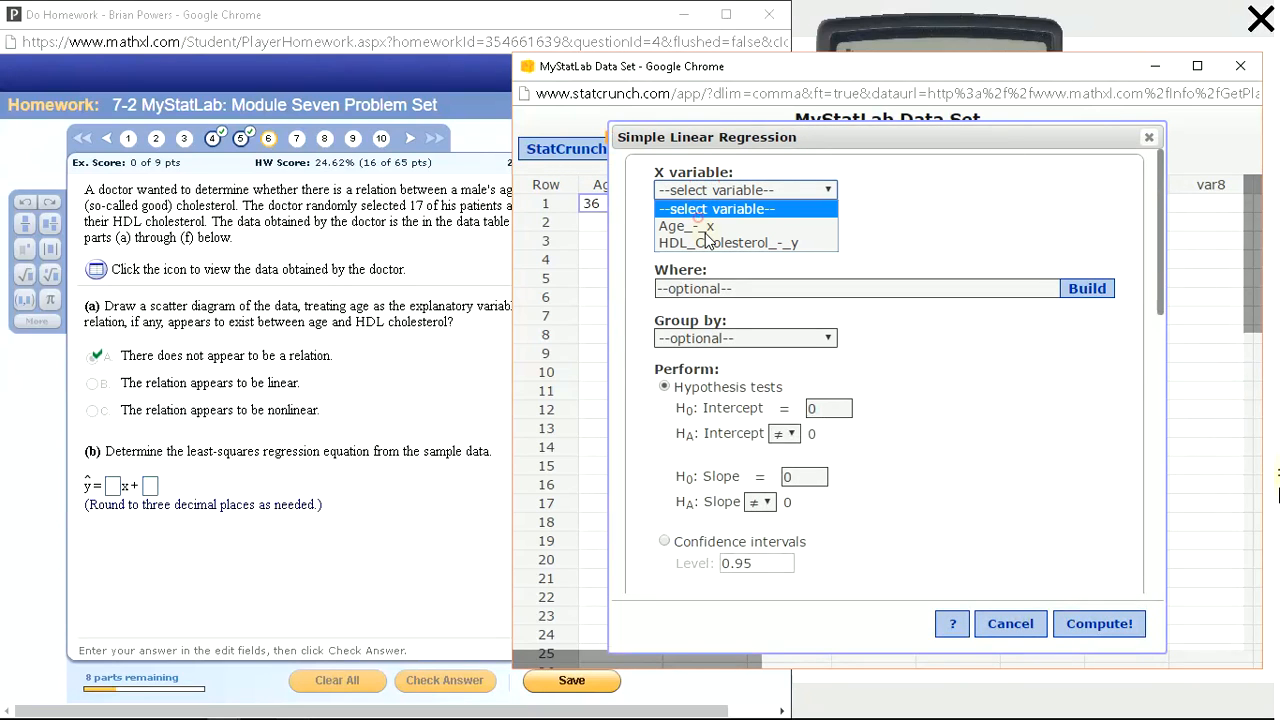
left_click(701, 227)
left_click(712, 237)
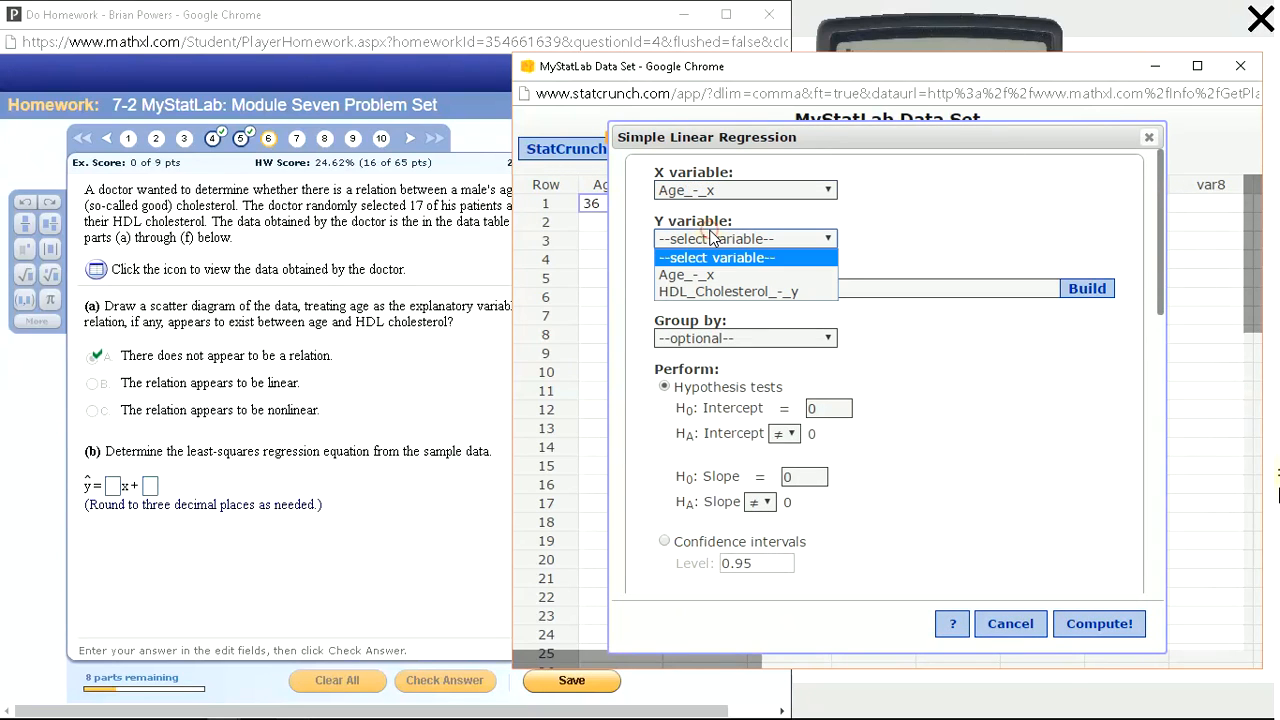
left_click(703, 288)
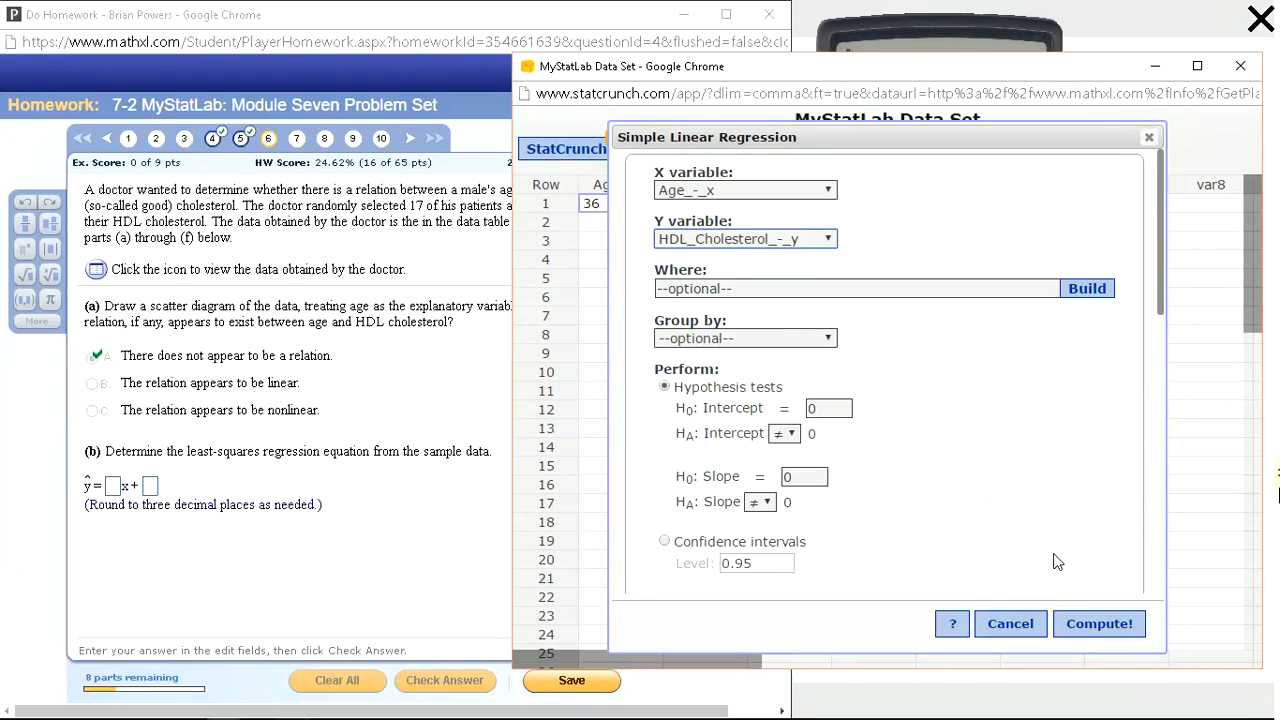
left_click(1103, 625)
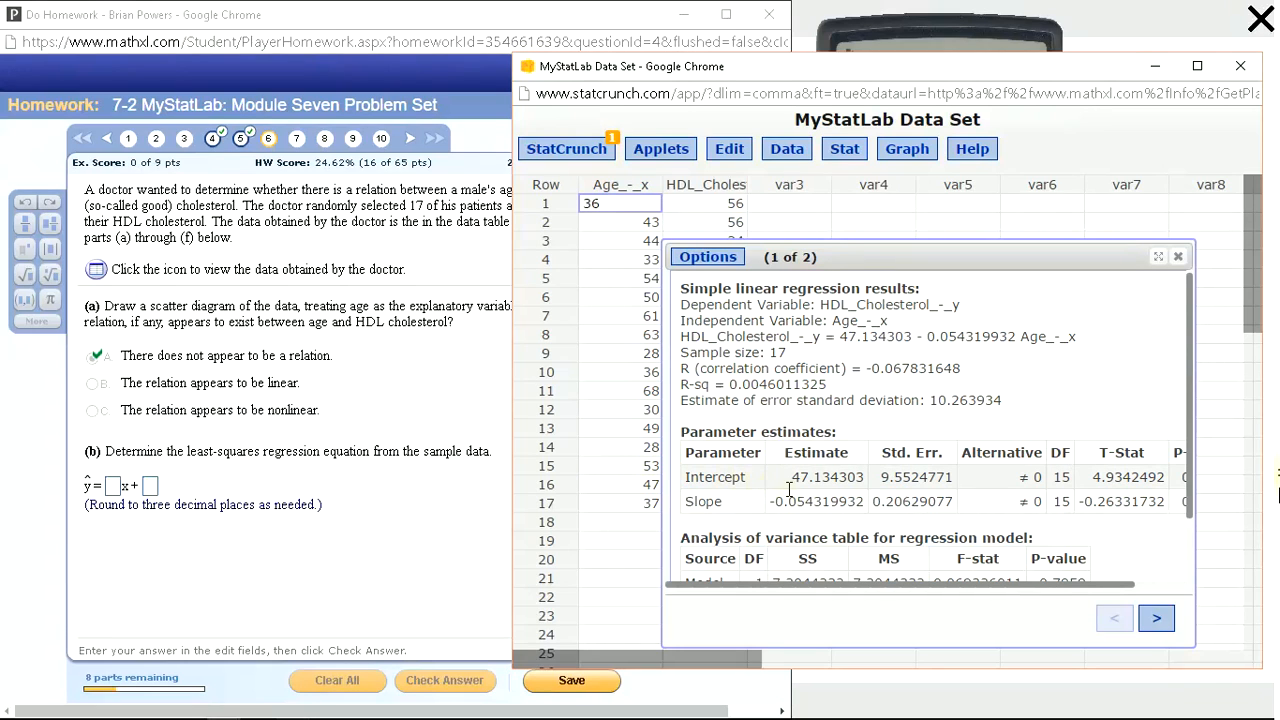
Copy the slope -0.054 and intercept 47.134 from the regression results into part (b)'s equation and submit it.
left_click(118, 490)
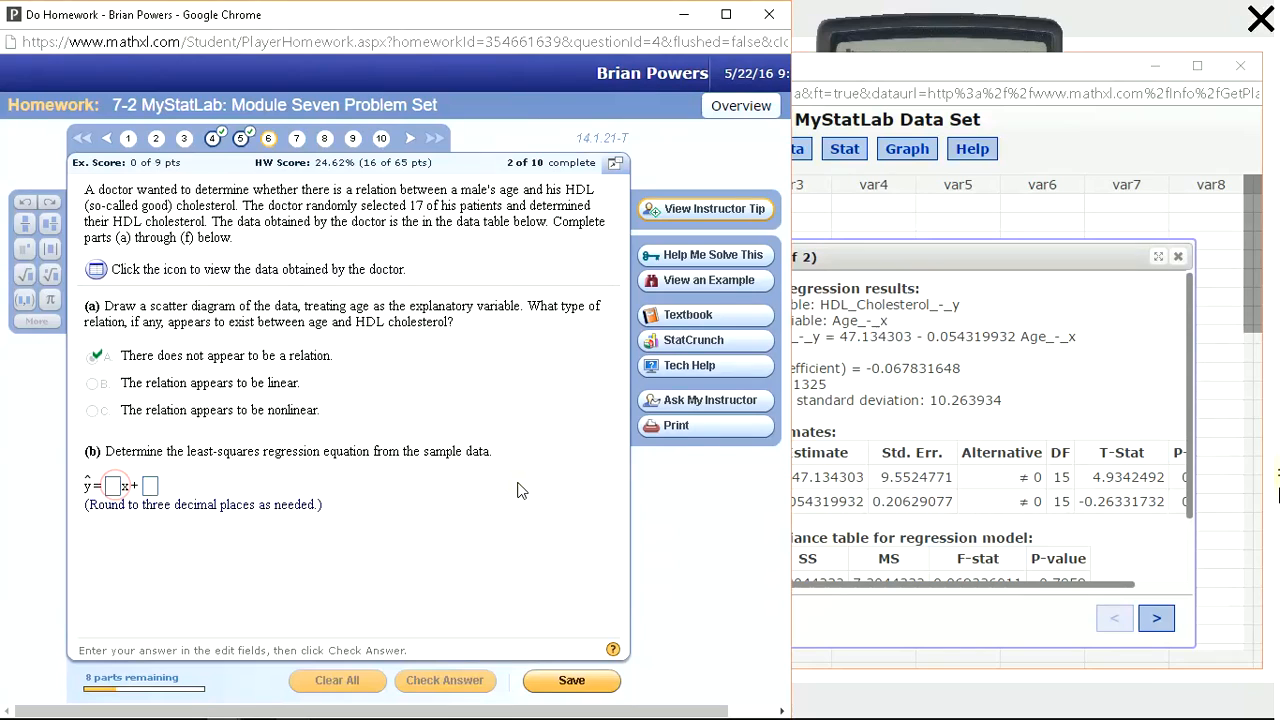
left_click(793, 507)
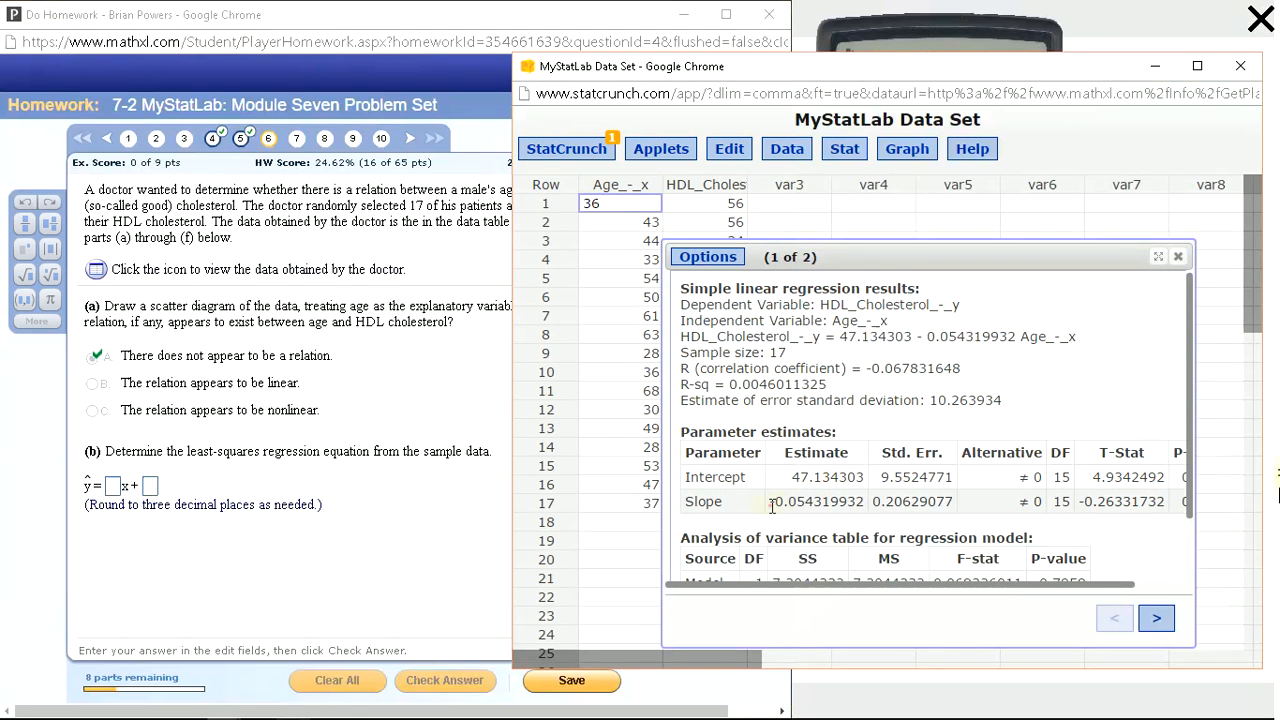
left_click_drag(768, 506, 812, 502)
left_click(118, 490)
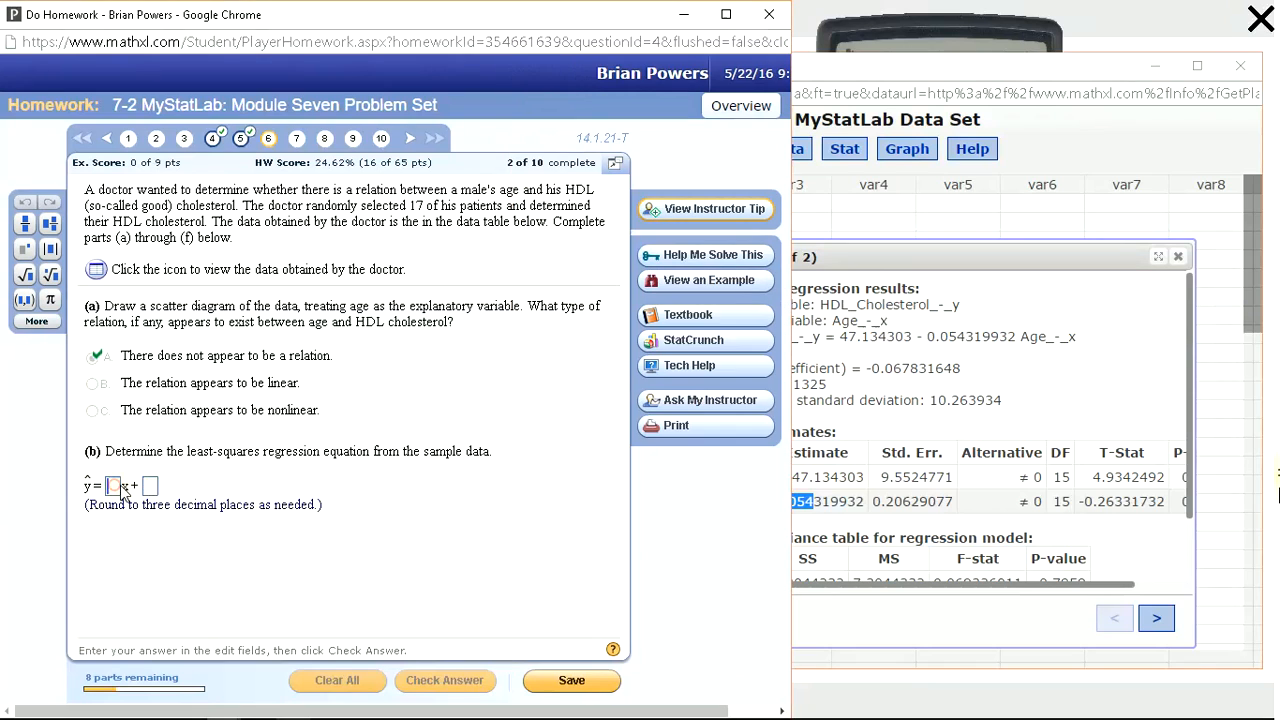
left_click(812, 478)
left_click_drag(838, 477, 791, 480)
key("ctrl+c")
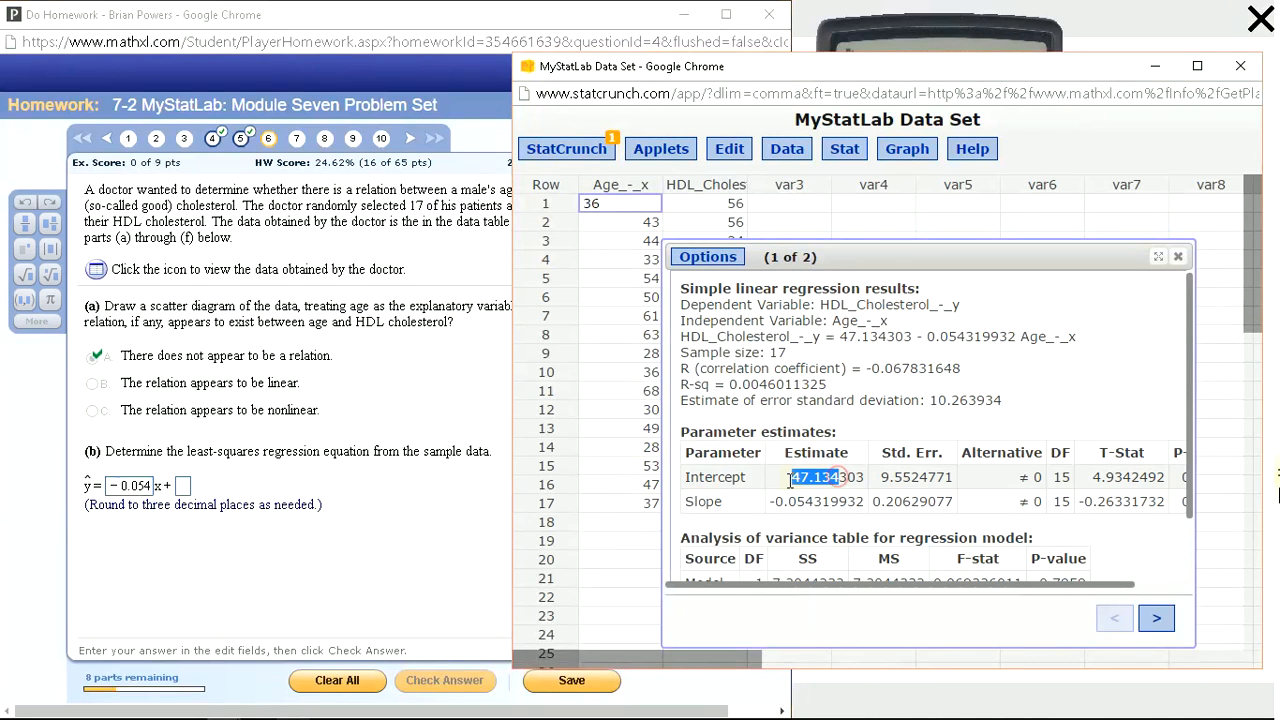
left_click(183, 487)
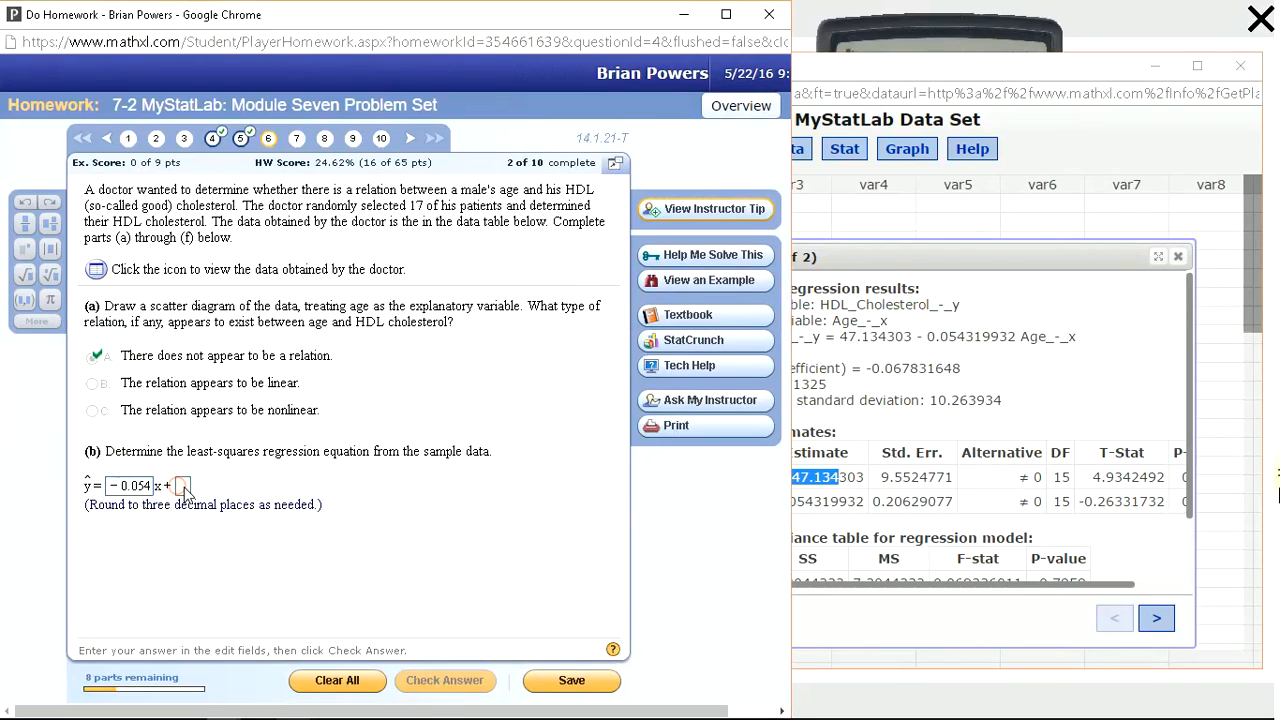
key("ctrl+v")
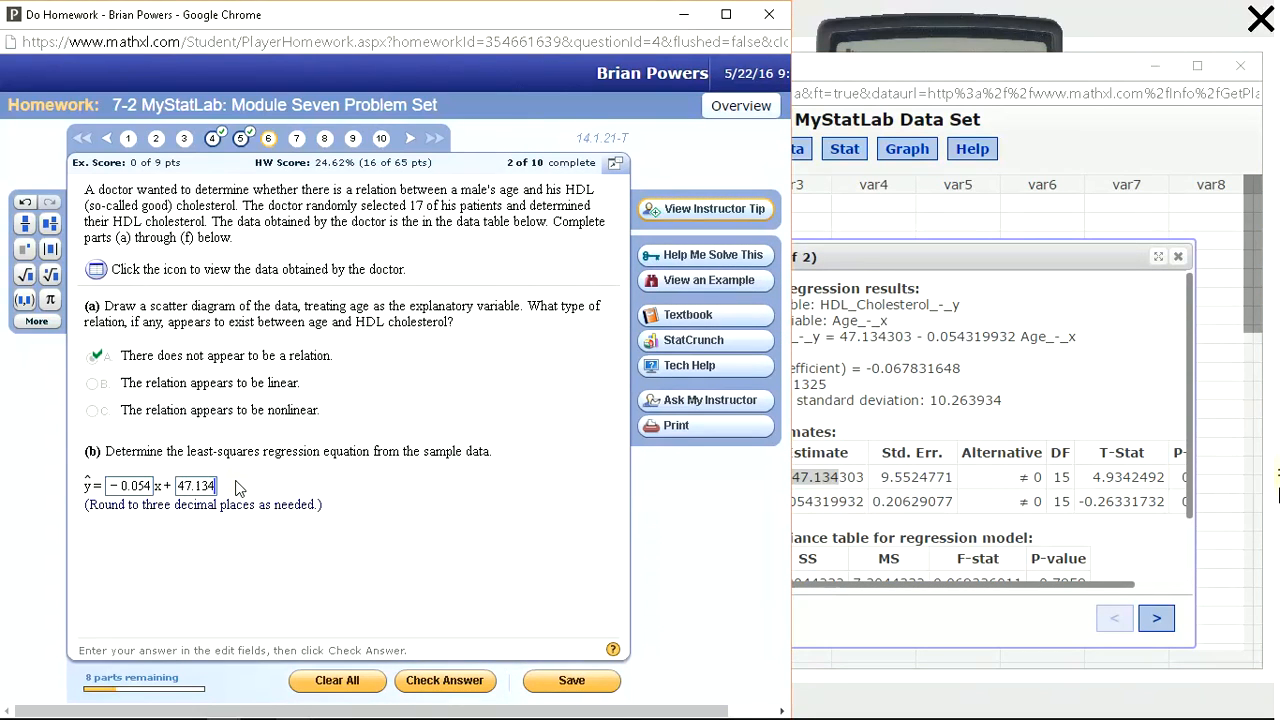
key("Return")
key("Return")
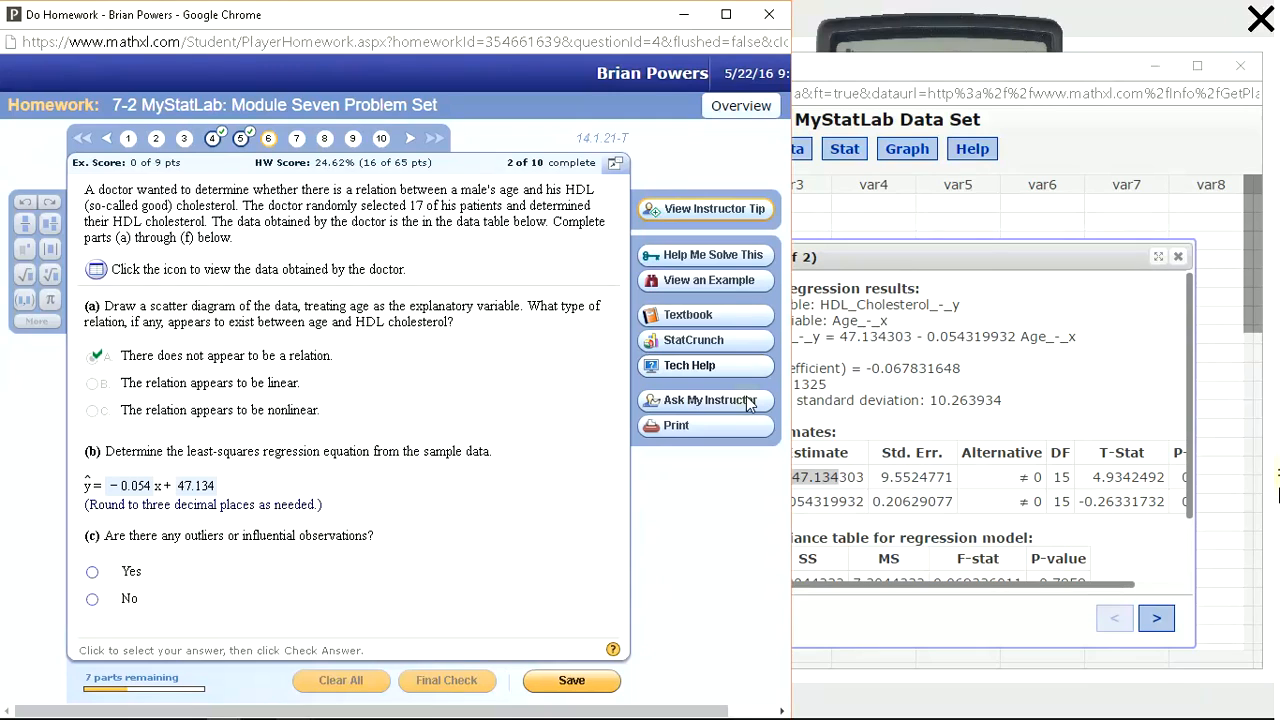
Edit the regression to include the fitted line plot among its graphs and recompute it.
left_click(998, 257)
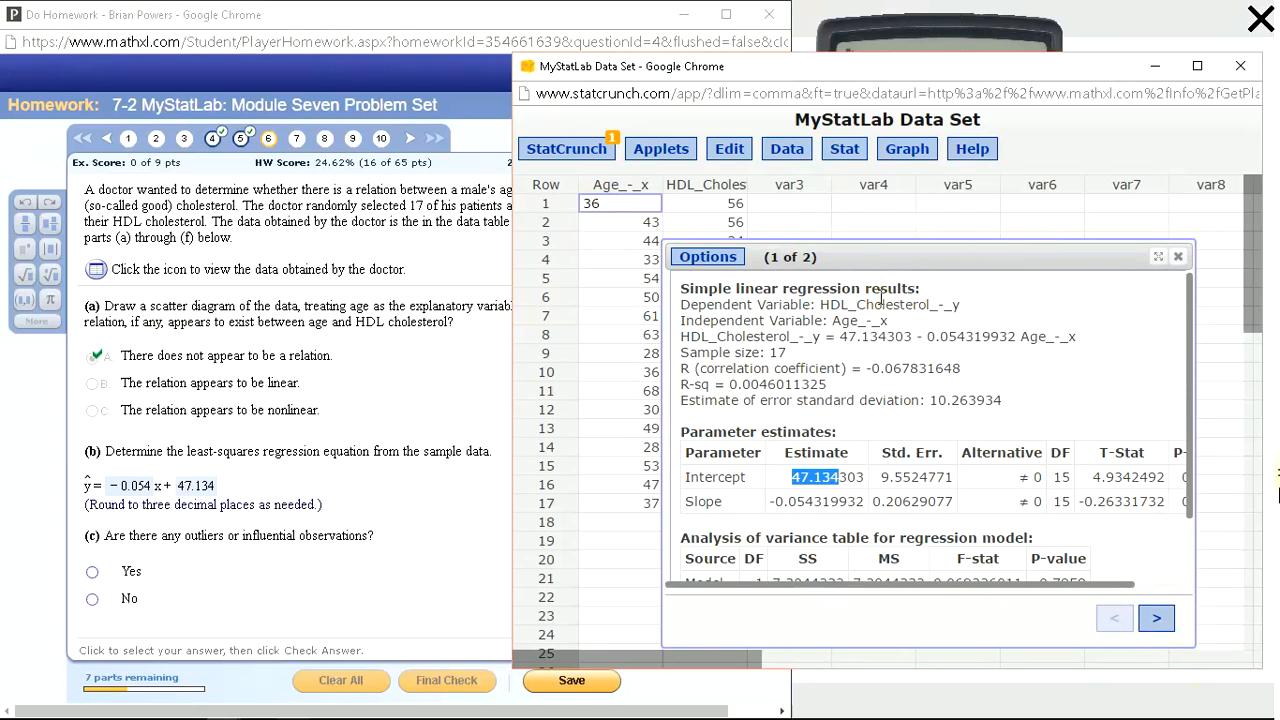
left_click(697, 260)
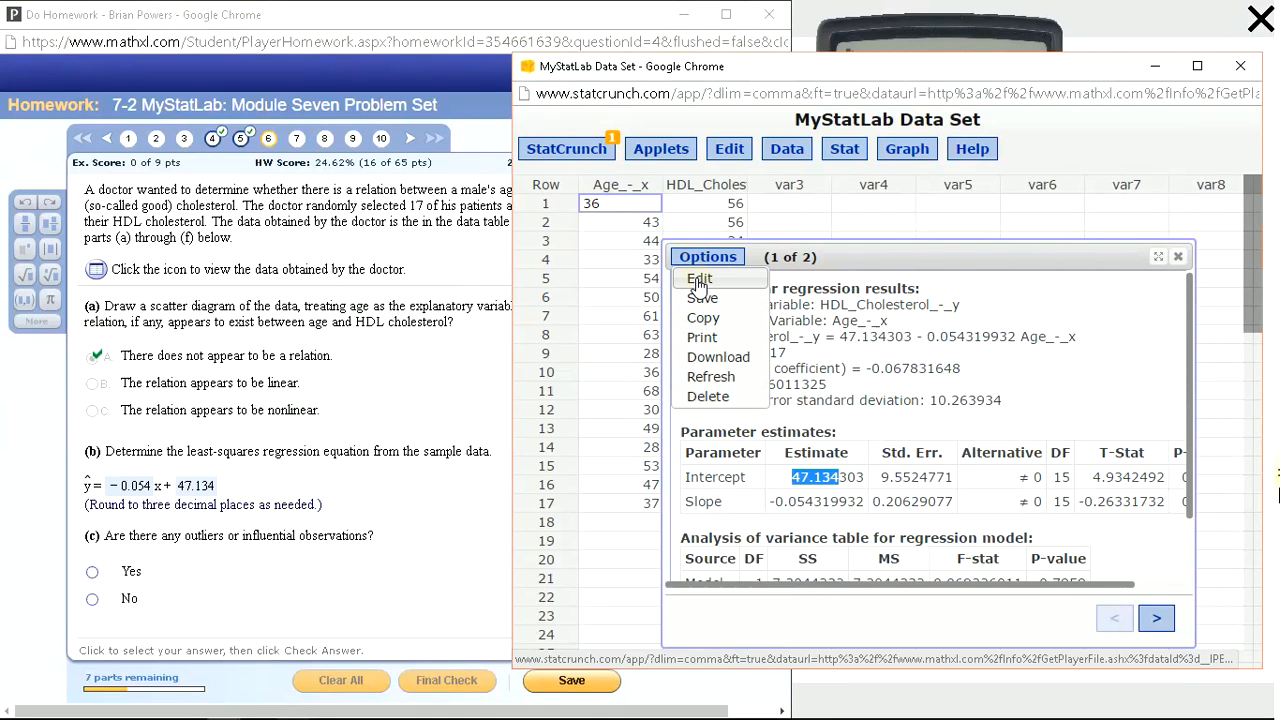
left_click(699, 283)
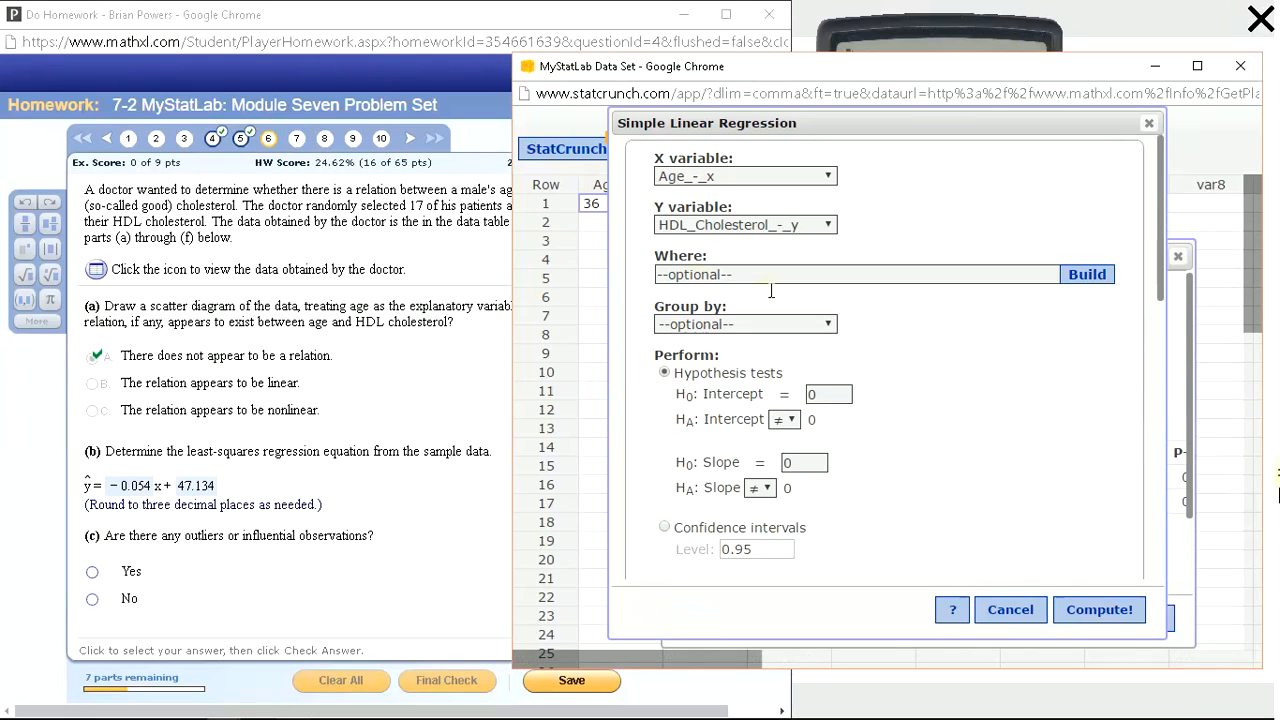
scroll(900, 420, "down", 4)
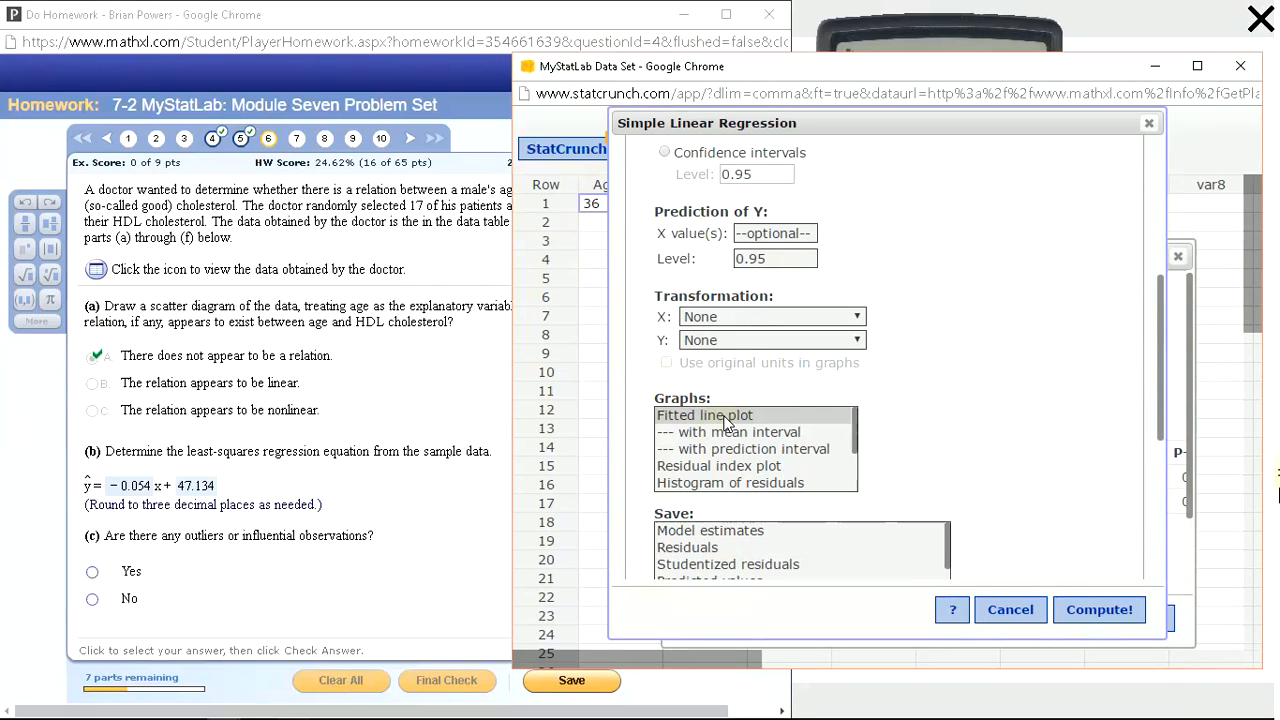
left_click(689, 416)
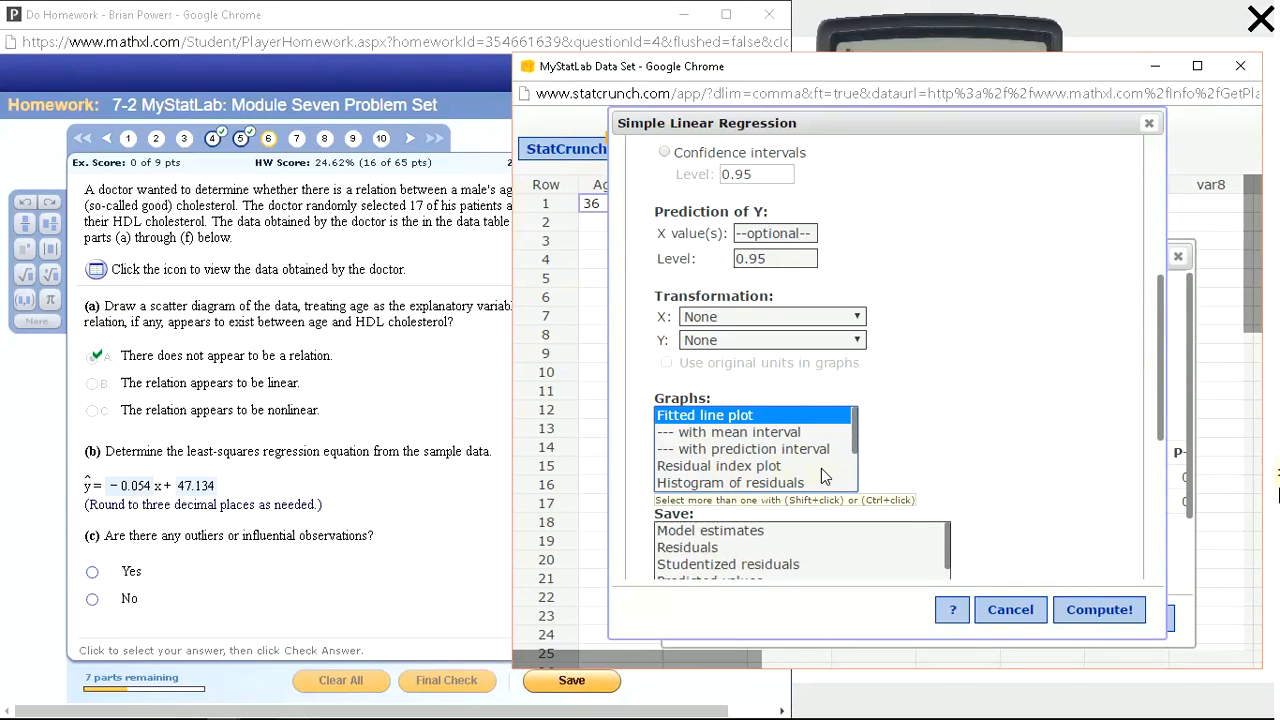
scroll(786, 478, "down", 2)
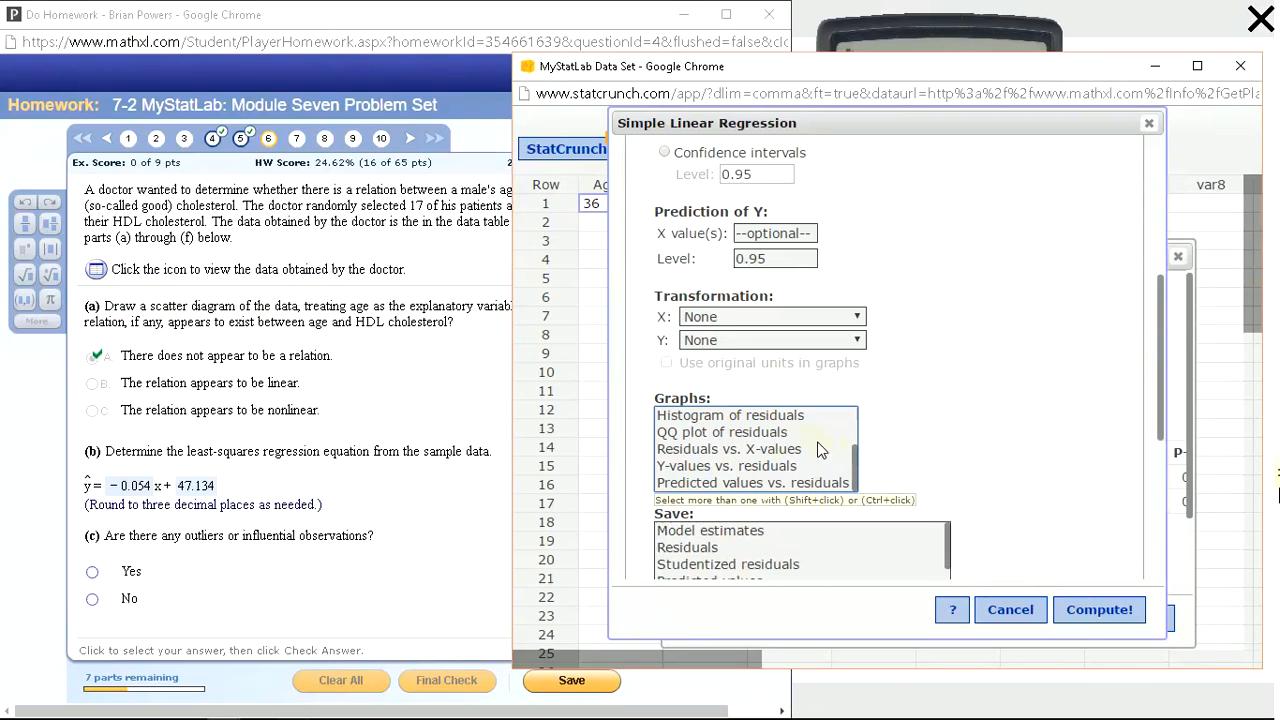
left_click(1099, 610)
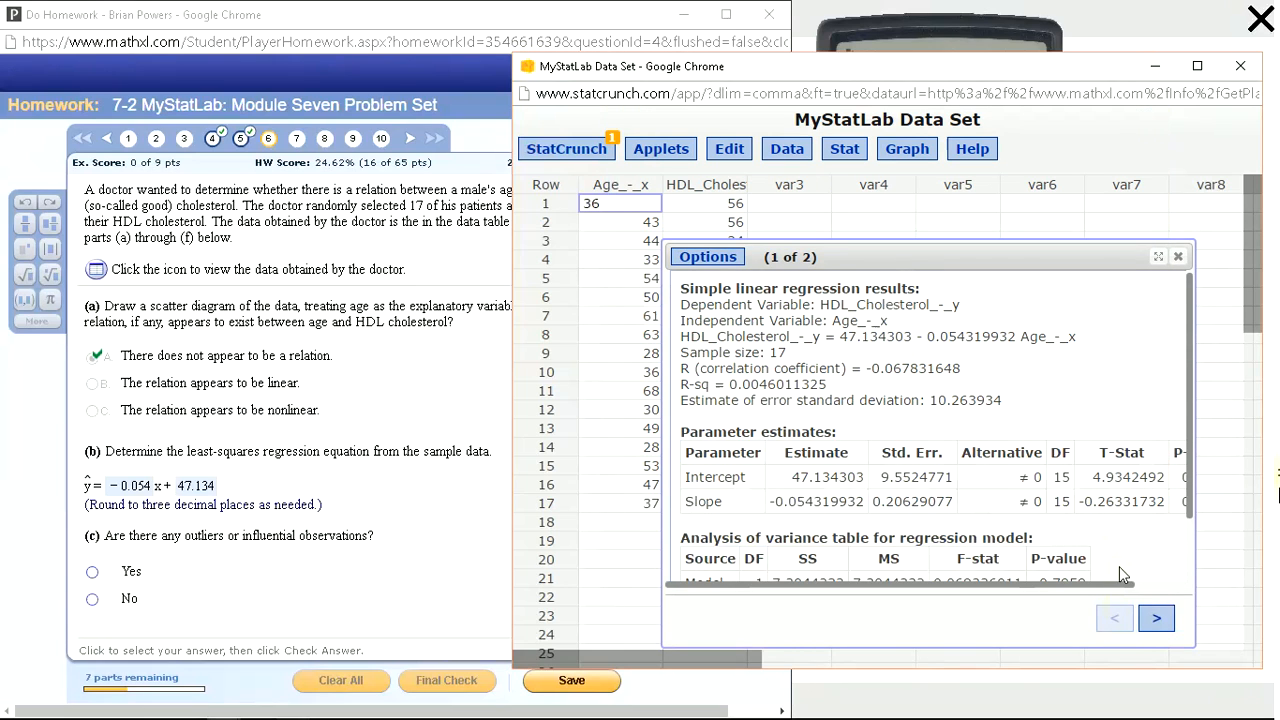
Check the fitted line plot for outliers or influential observations, then answer part (c) with No and submit it.
left_click(1157, 620)
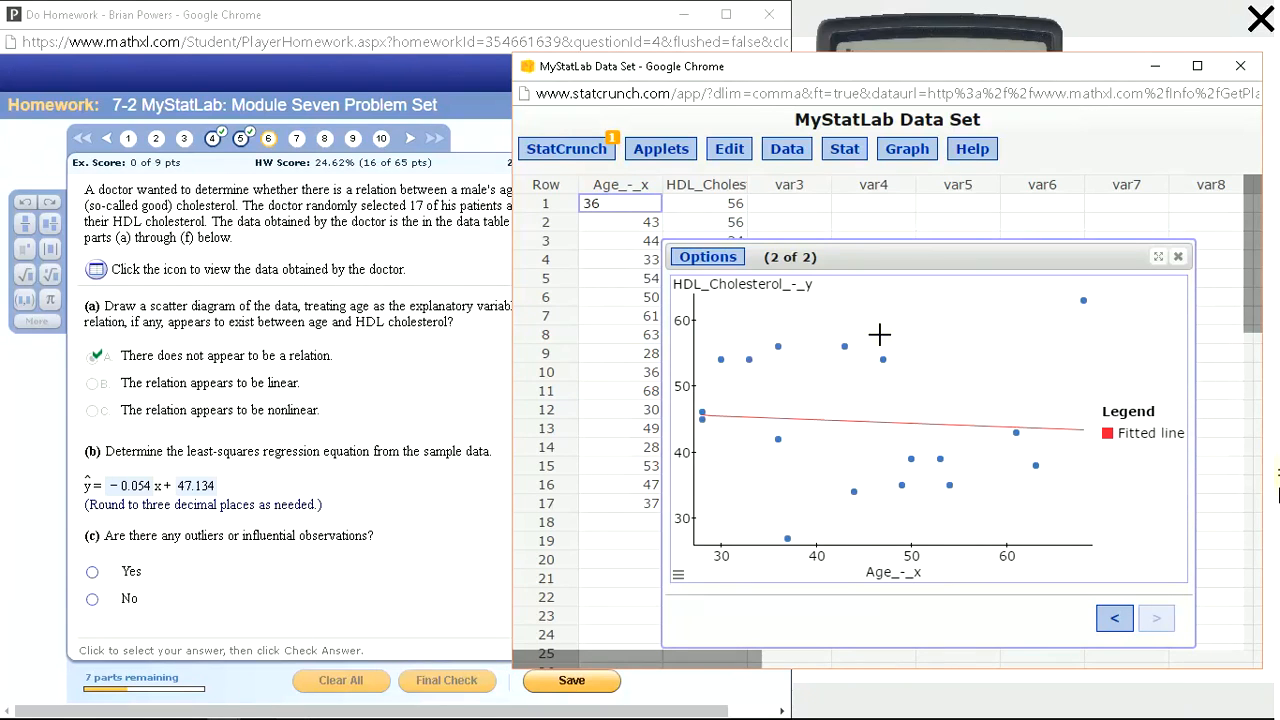
left_click(93, 601)
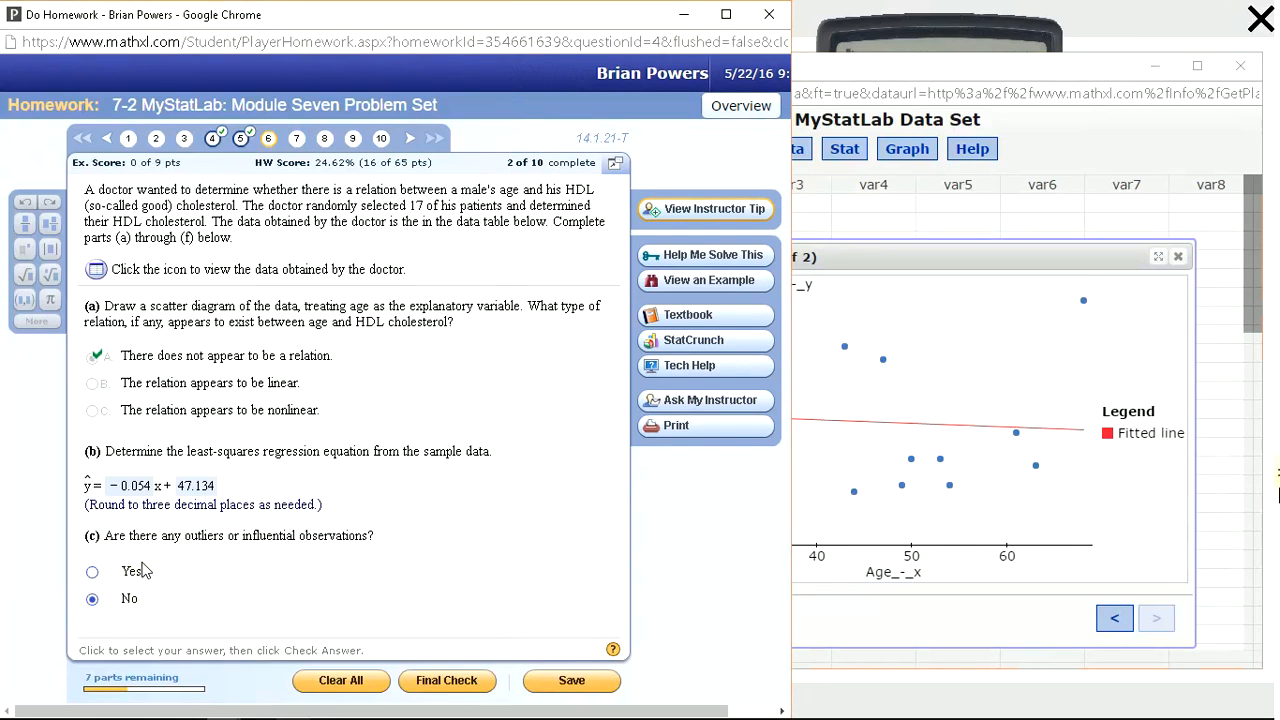
key("Return")
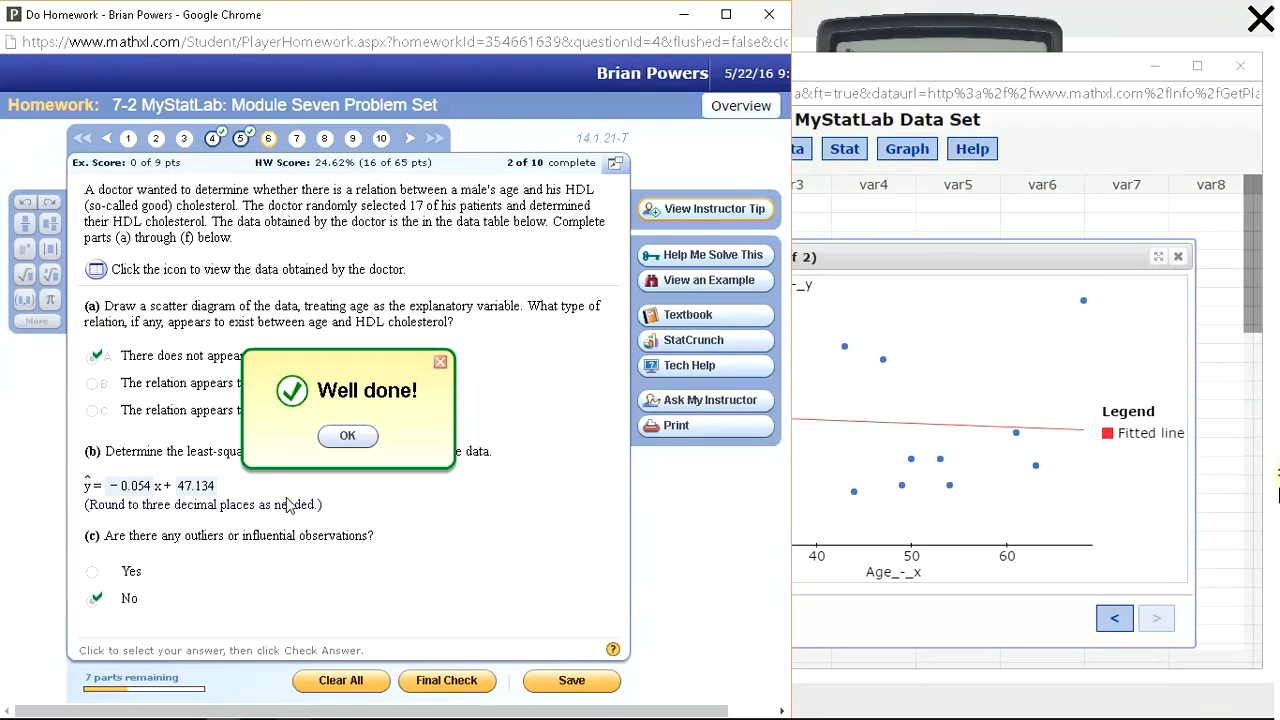
Answer part (d) with H0: β1 = 0; H1: β1 ≠ 0, then submit the slope's P-value from the regression results as .796.
left_click(349, 437)
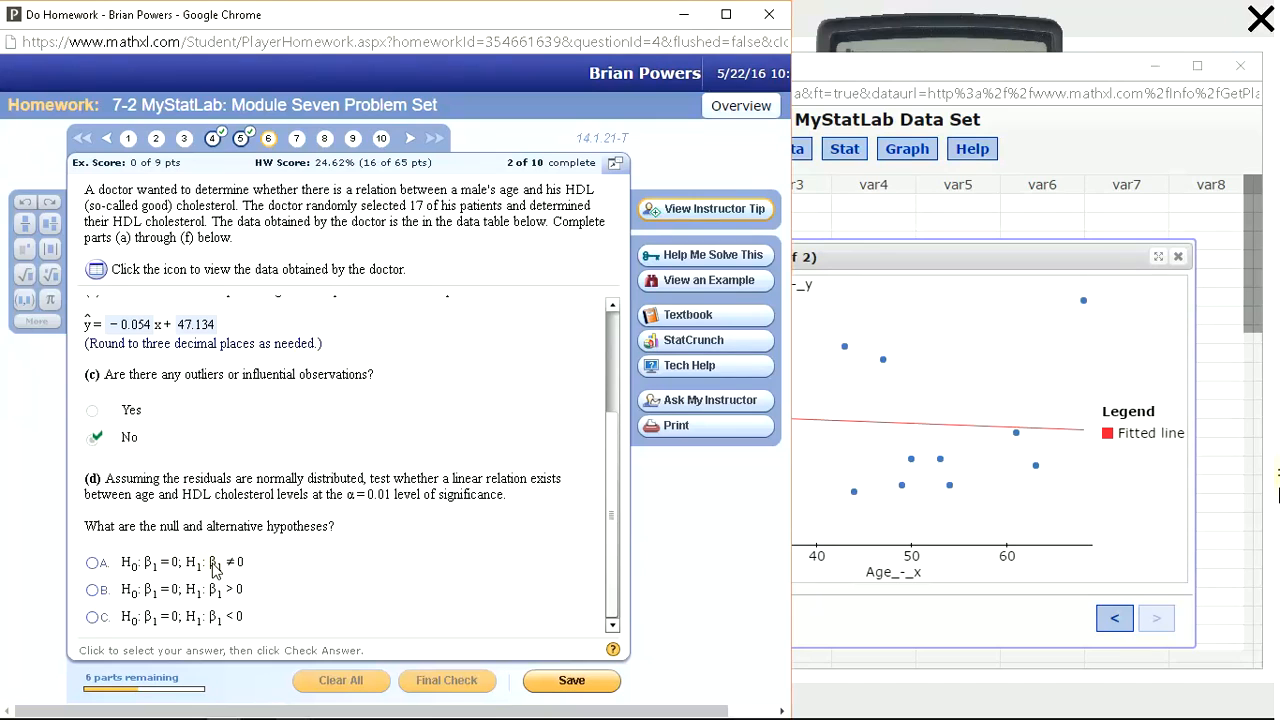
left_click(93, 563)
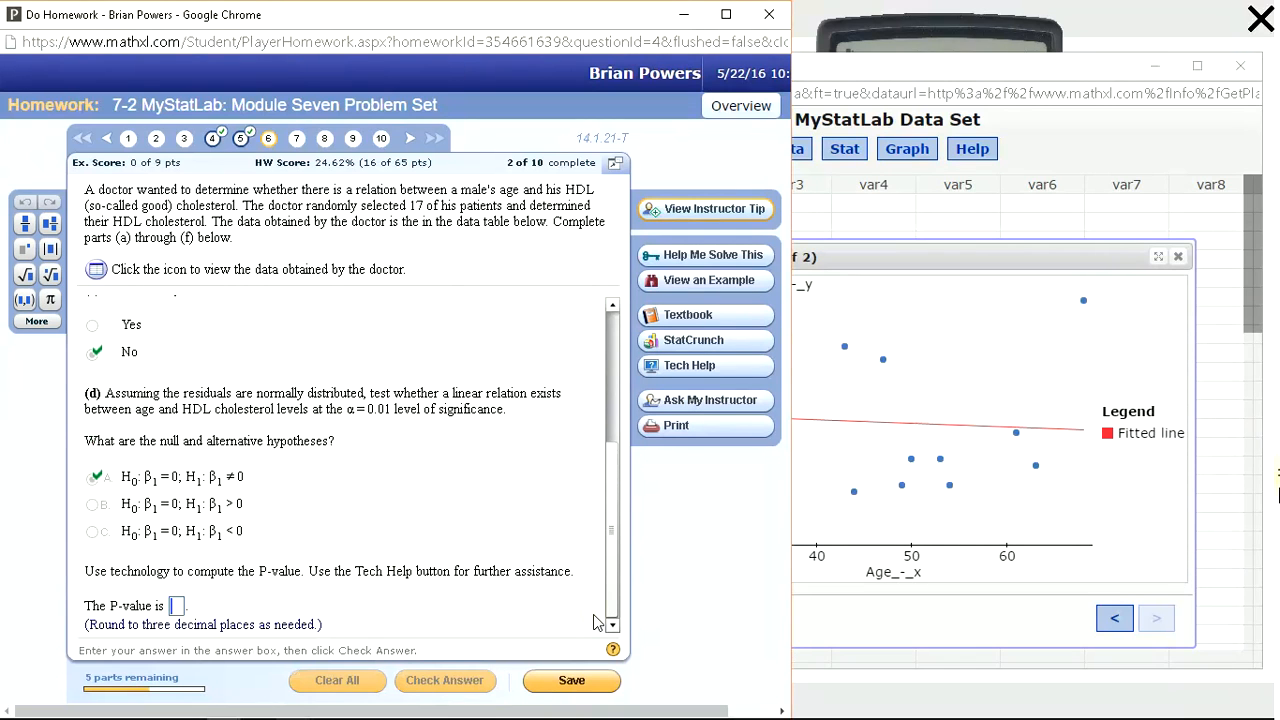
left_click(893, 625)
left_click(1114, 617)
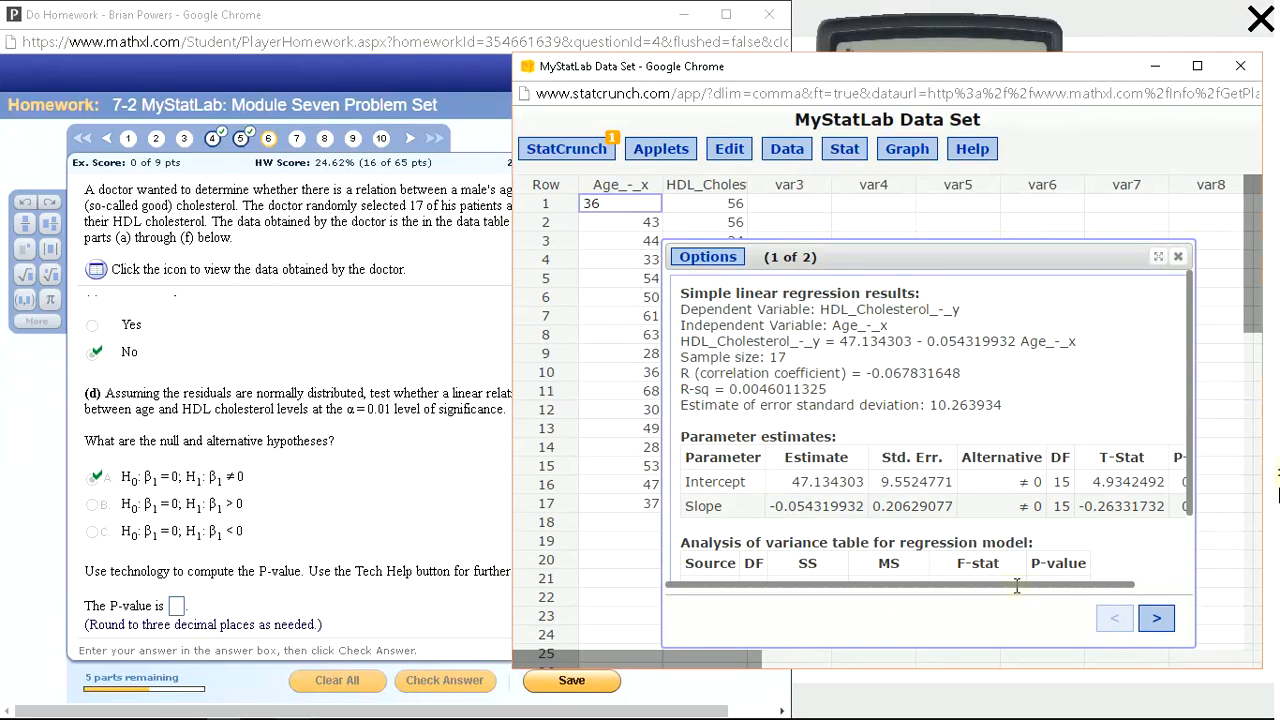
left_click_drag(1052, 586, 1103, 586)
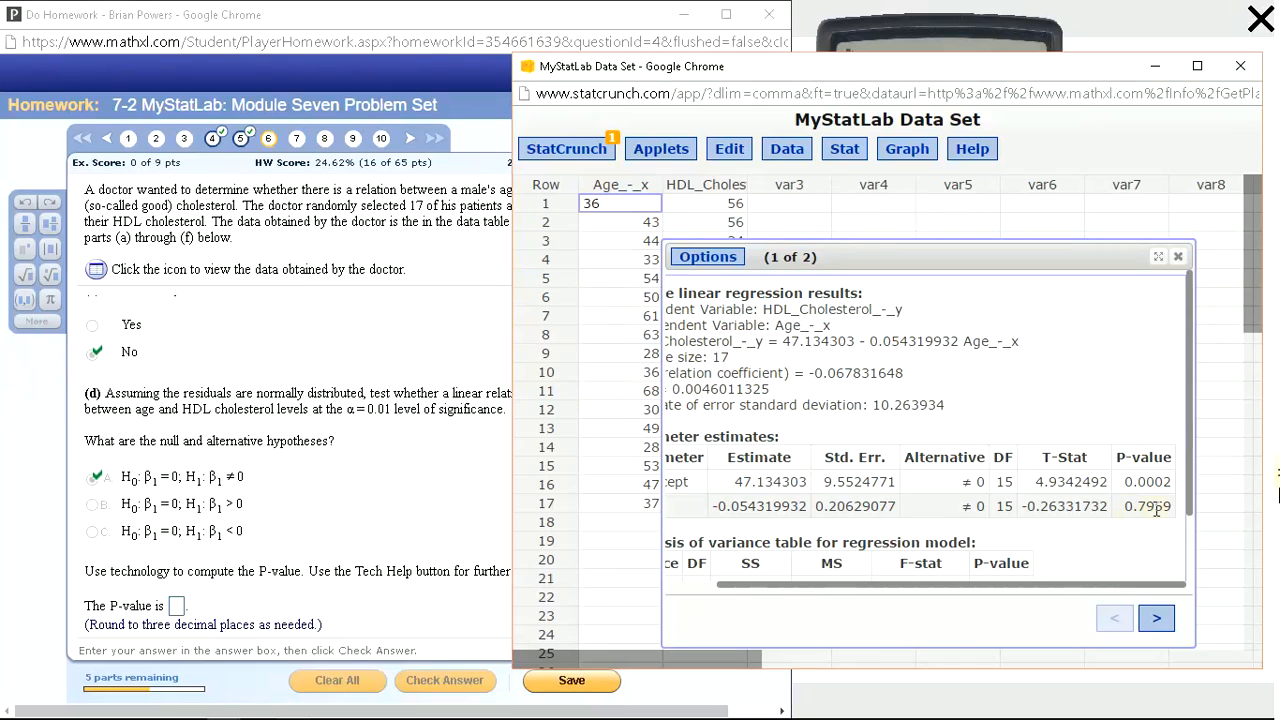
left_click(178, 606)
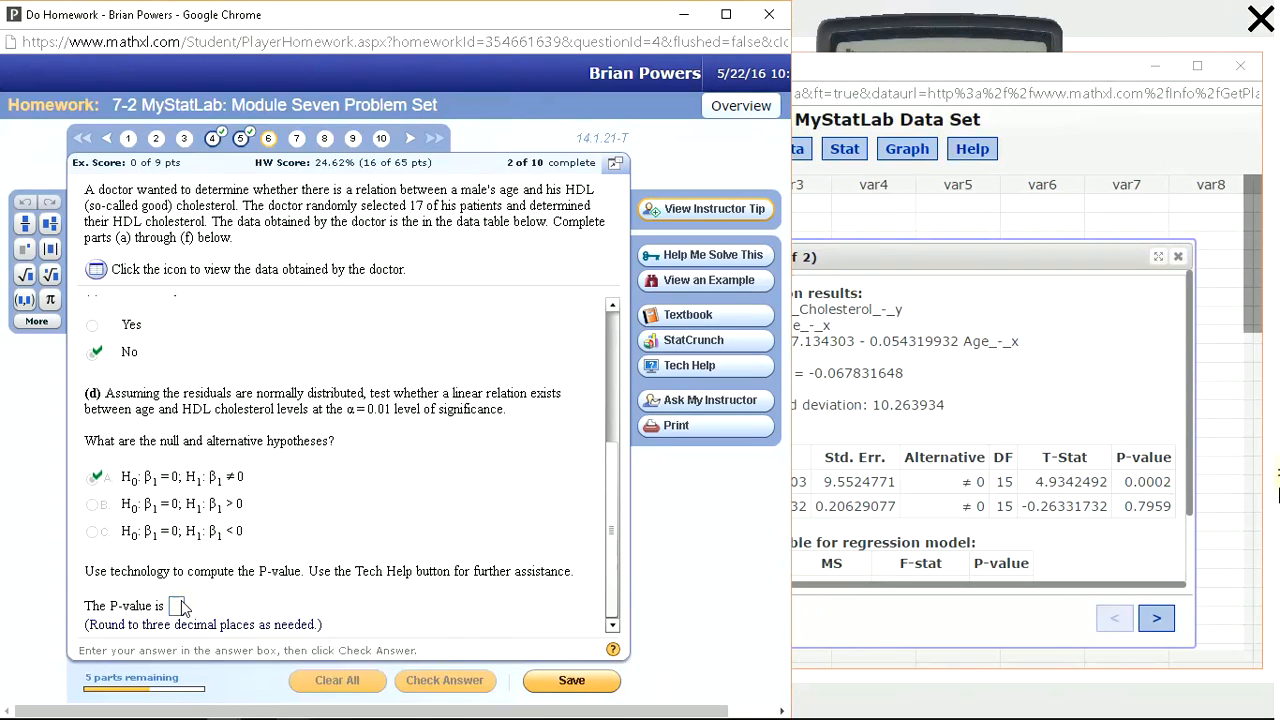
type(".796")
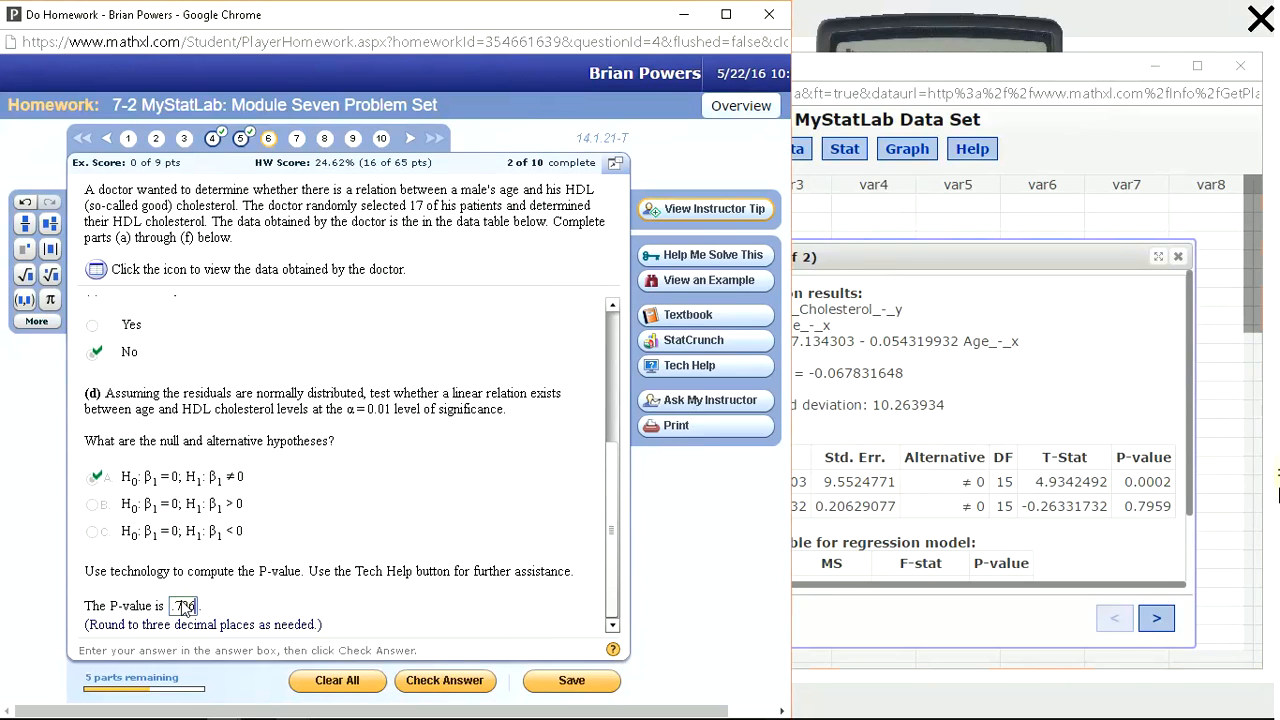
key("Return")
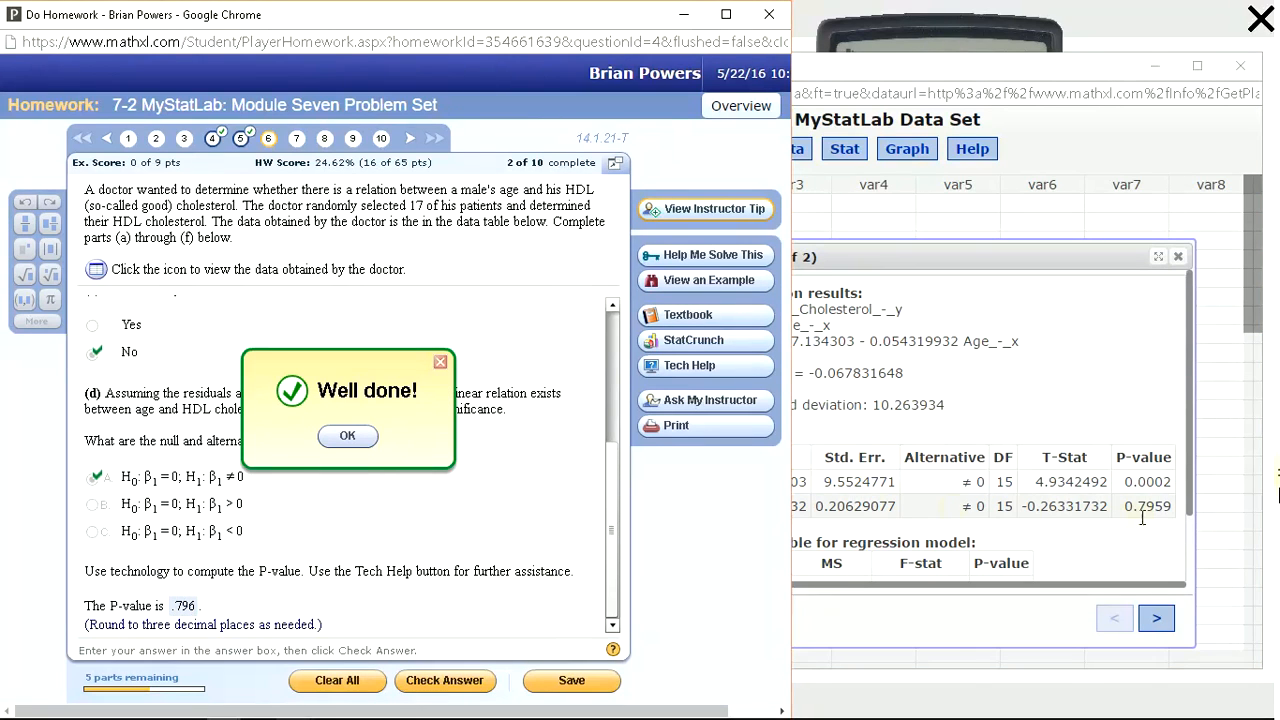
key("Return")
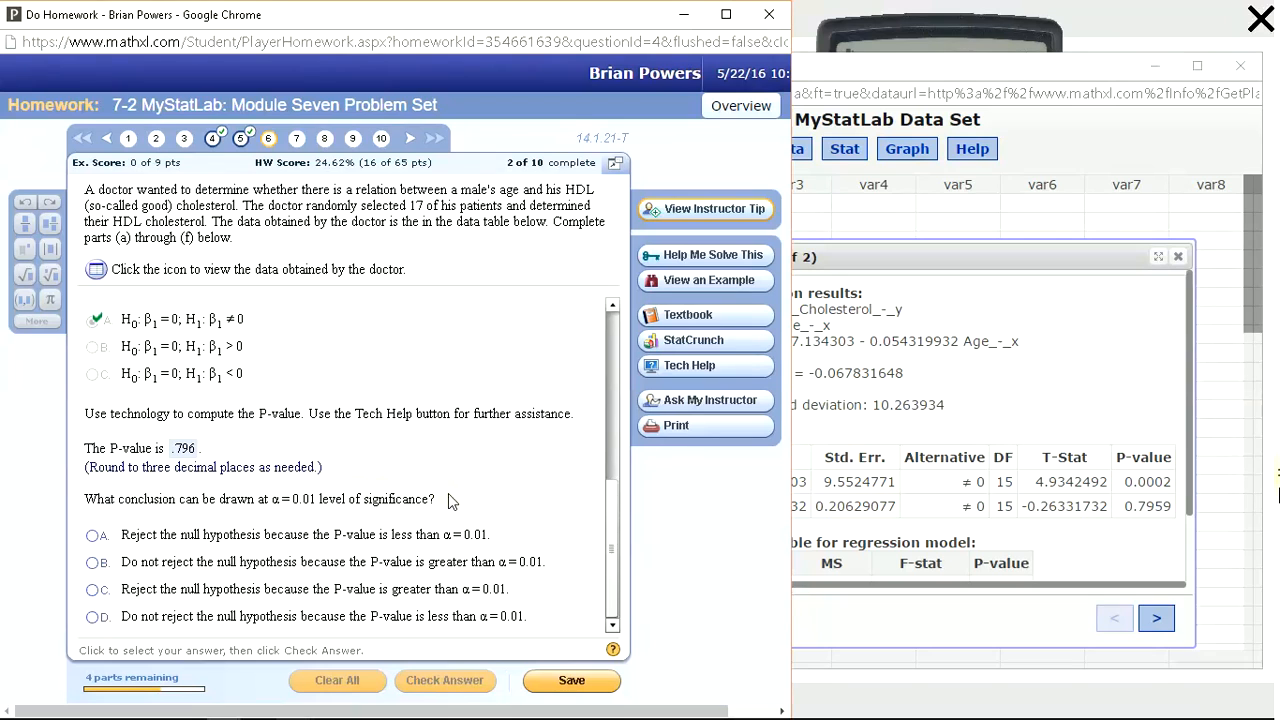
Answer the α = 0.01 conclusion with not rejecting the null hypothesis because the P-value is greater, and submit it.
left_click_drag(614, 523, 606, 590)
left_click(430, 568)
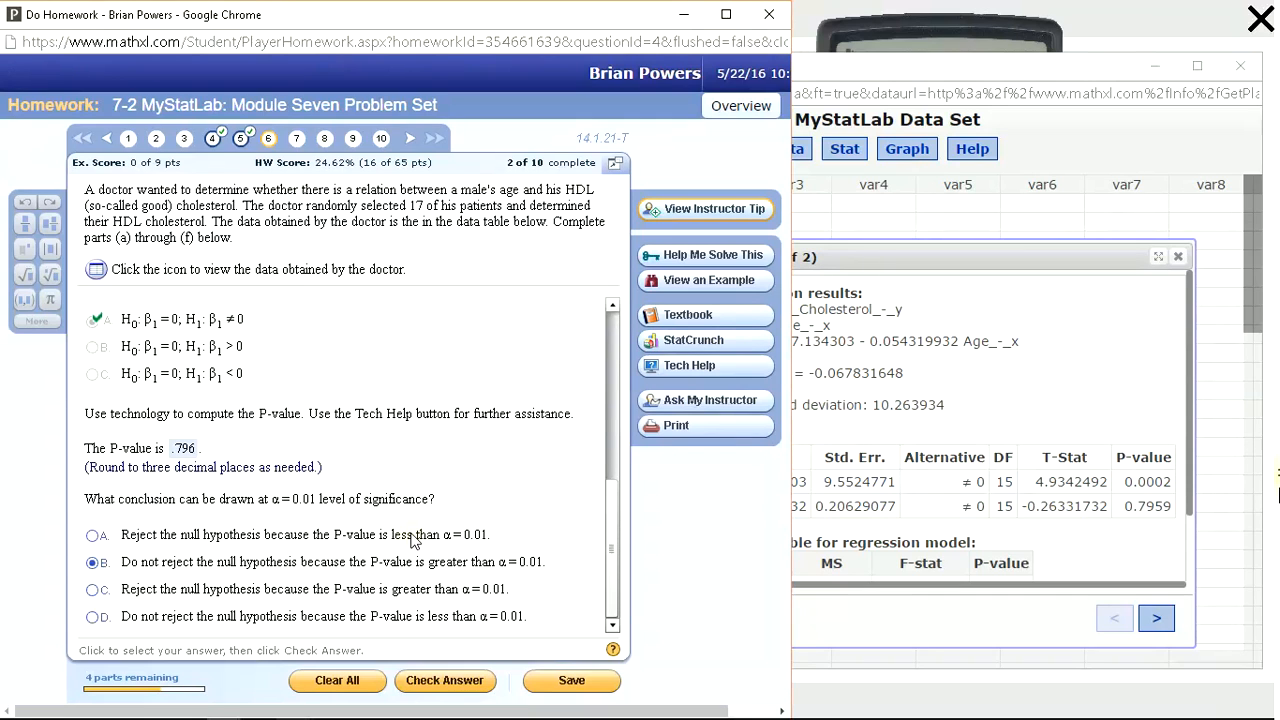
key("Return")
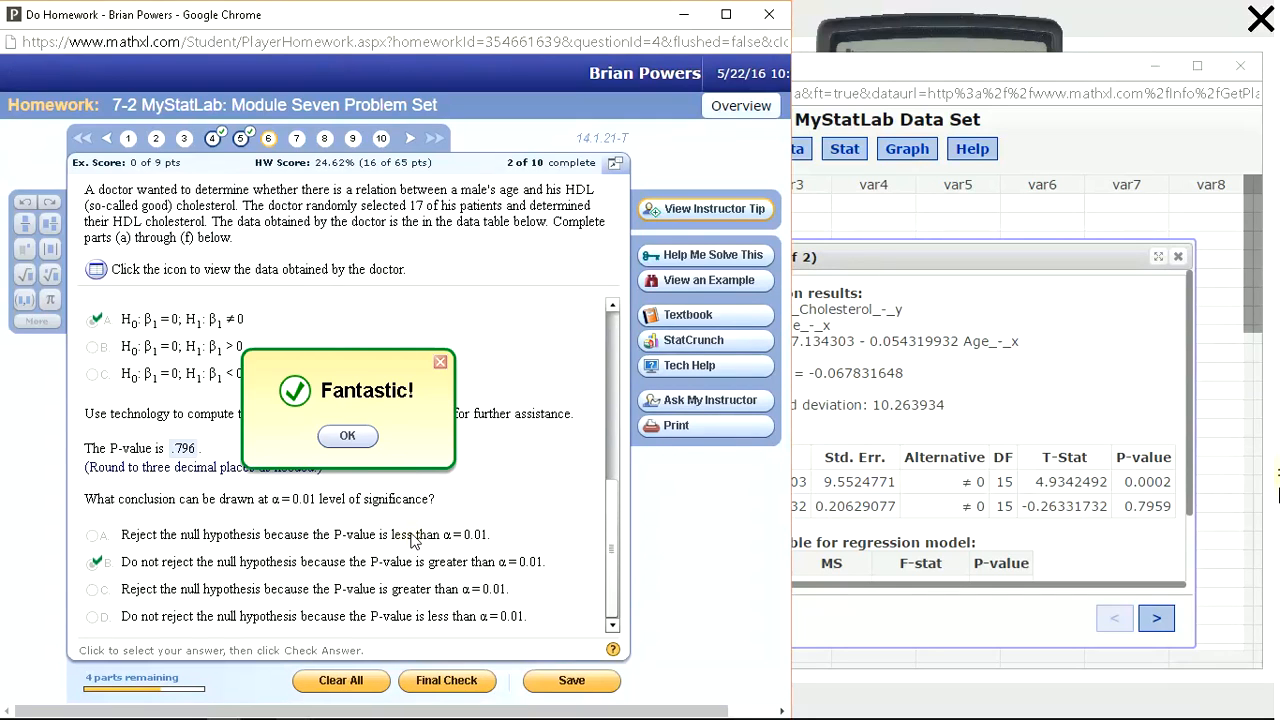
key("Return")
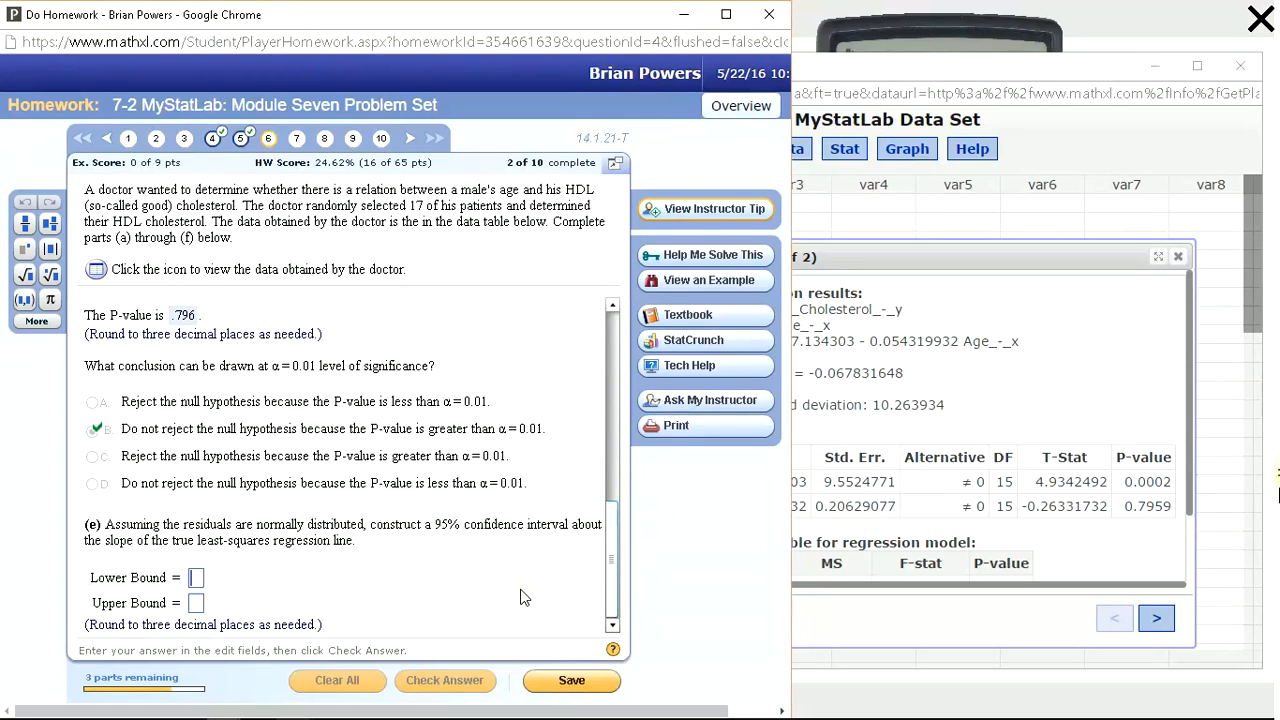
Edit the StatCrunch regression to perform confidence intervals at the 0.95 level instead of hypothesis tests, and recompute it.
left_click(993, 284)
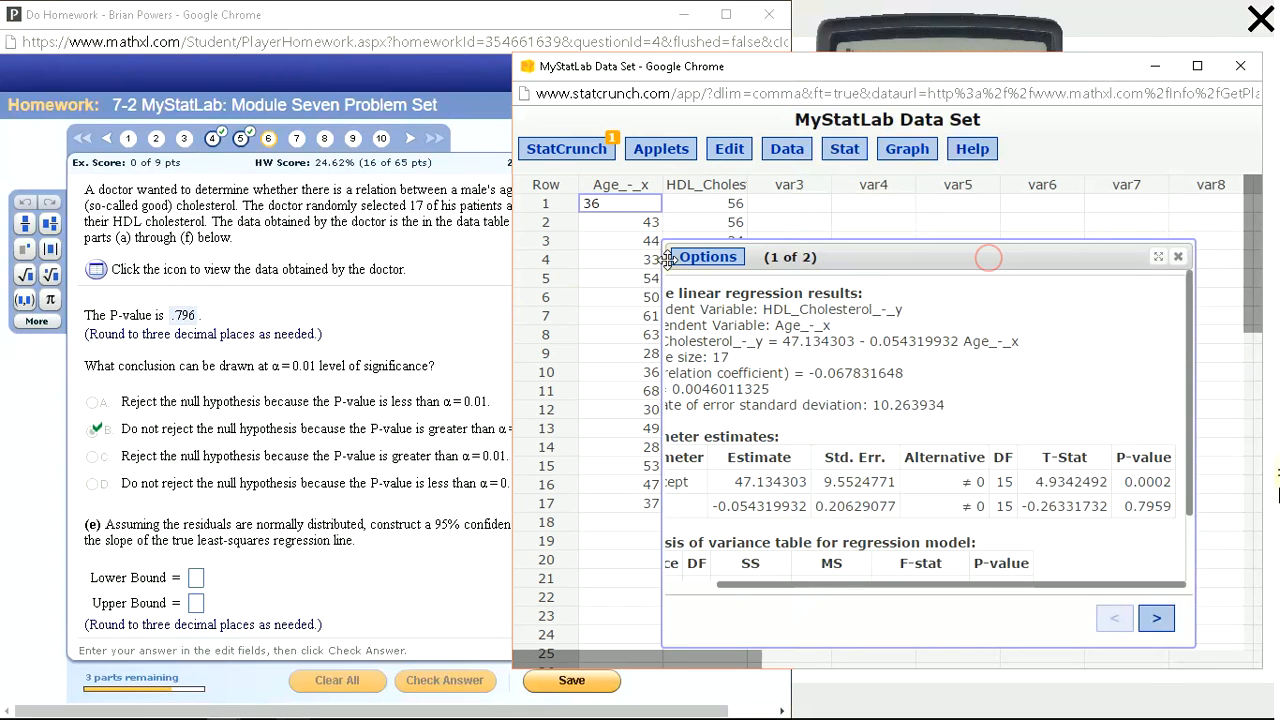
left_click(709, 259)
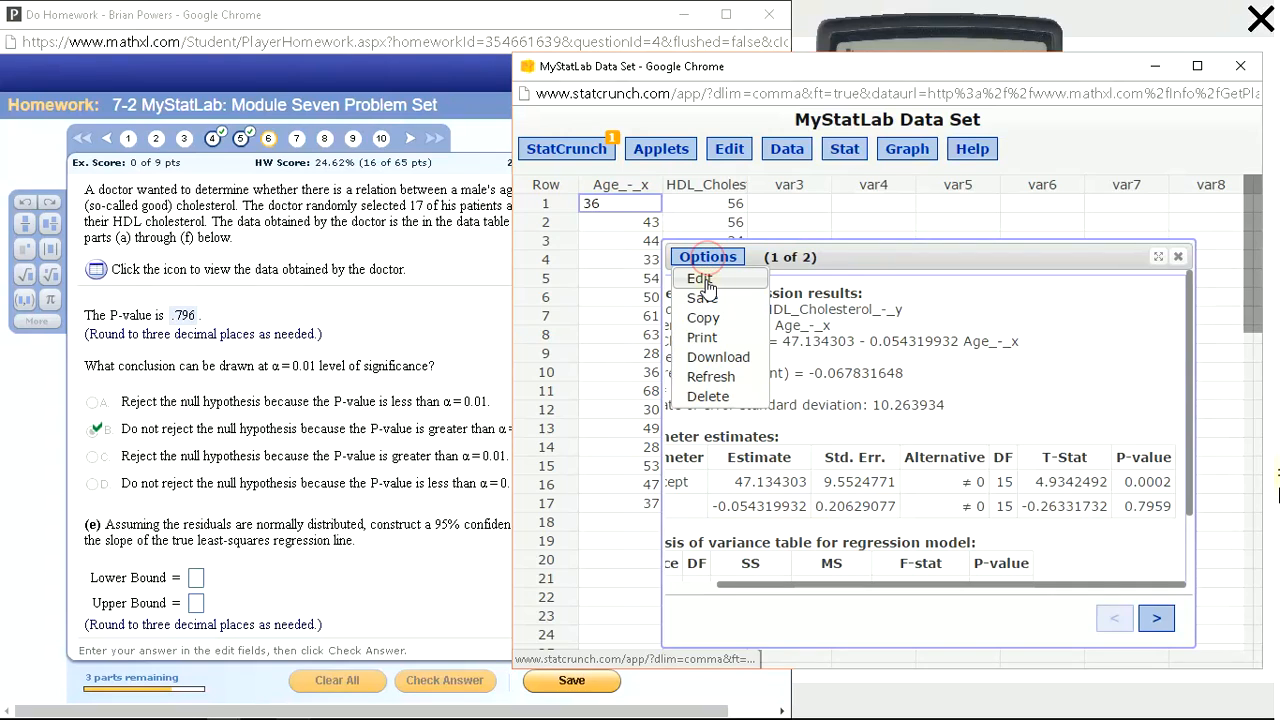
left_click(704, 280)
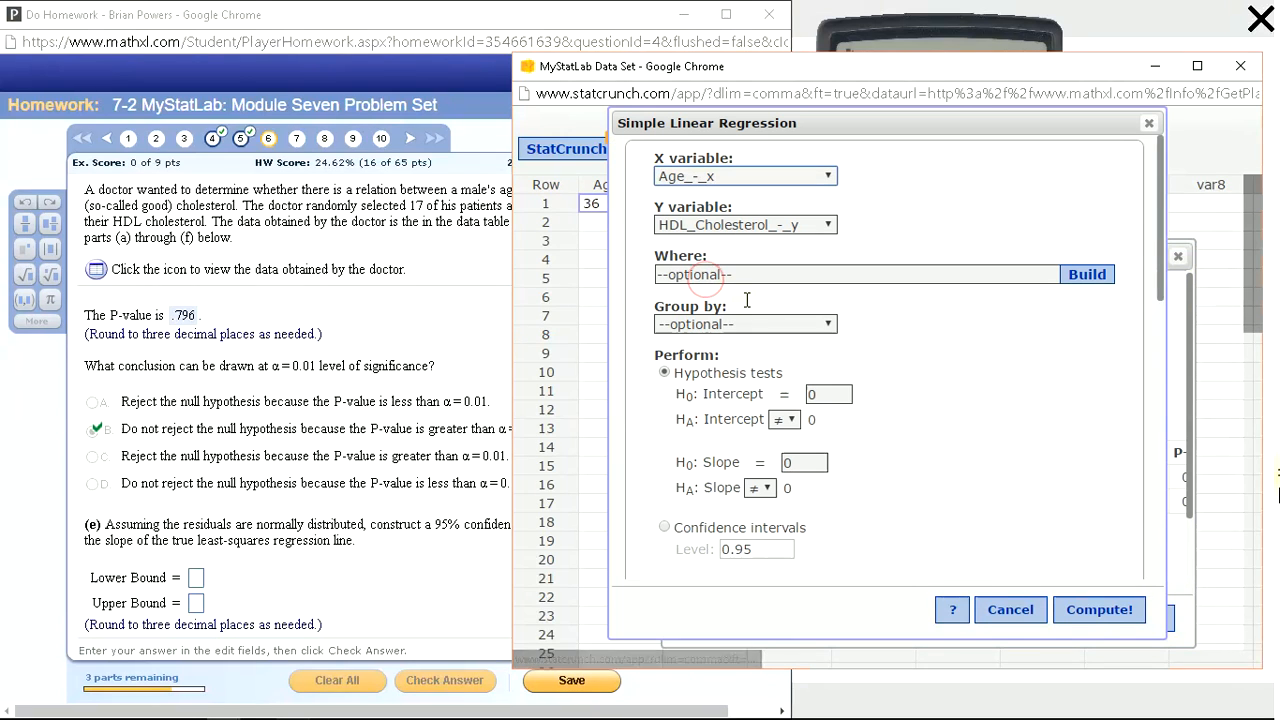
left_click(664, 528)
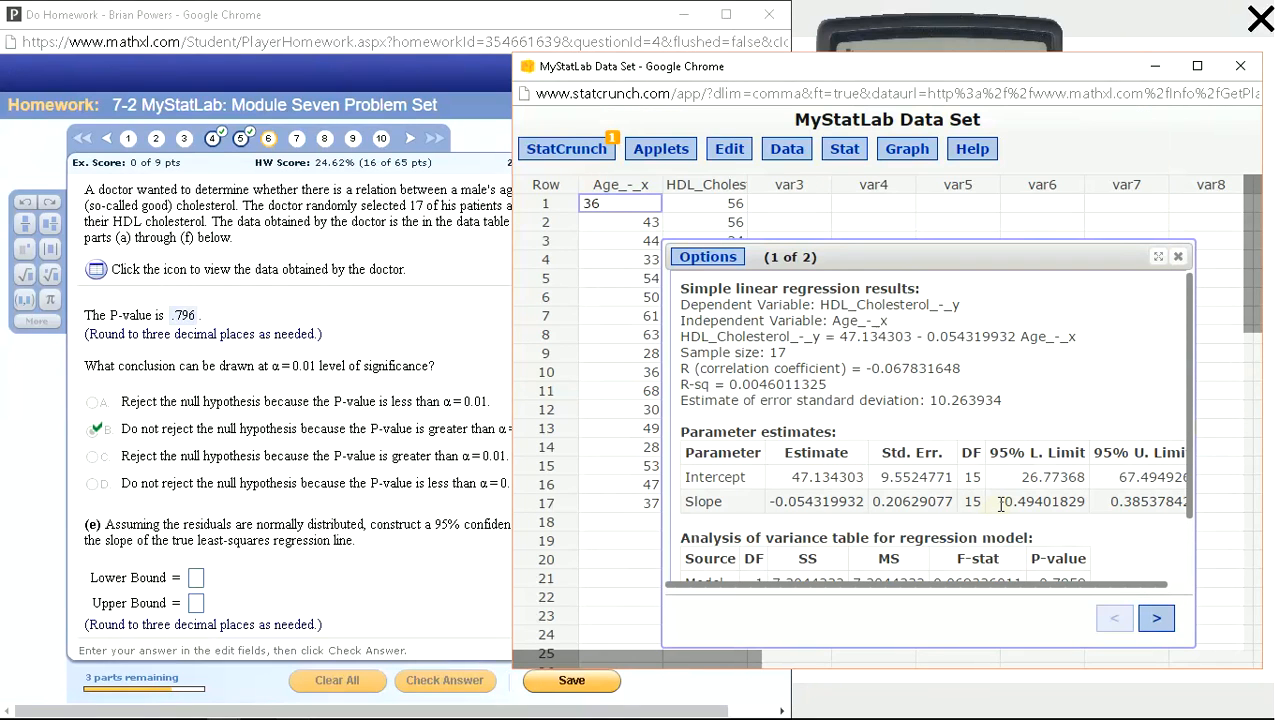
Copy the slope's 95% limits into part (e) as lower bound -0.494 and upper bound 0.385, and submit them.
left_click_drag(1006, 501, 1034, 497)
left_click(197, 578)
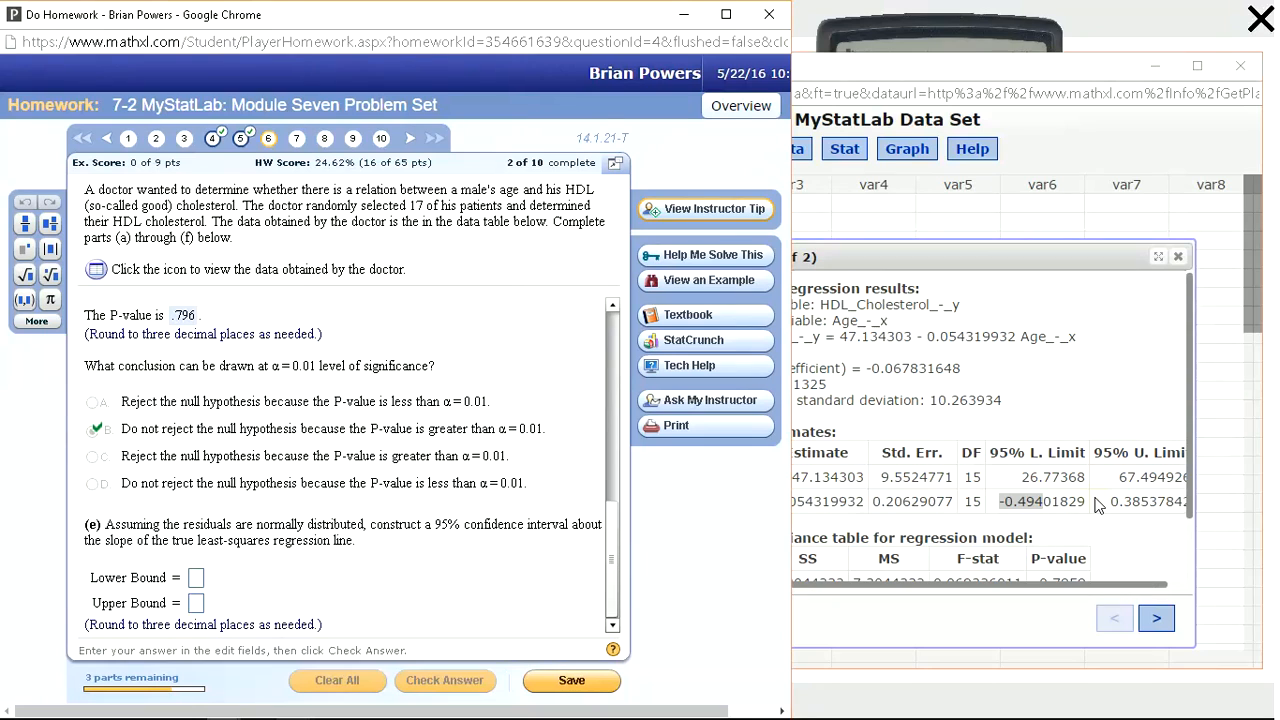
type("-0.494")
left_click_drag(1110, 503, 1150, 504)
key("ctrl+c")
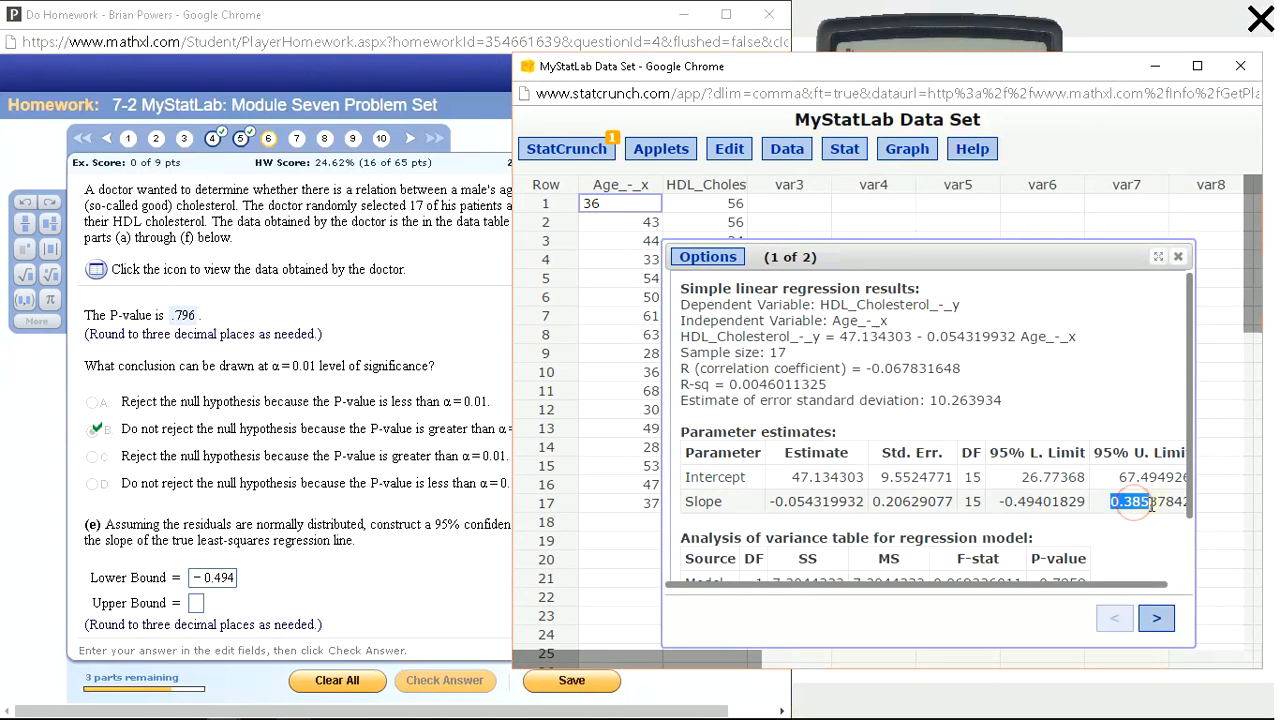
left_click(196, 606)
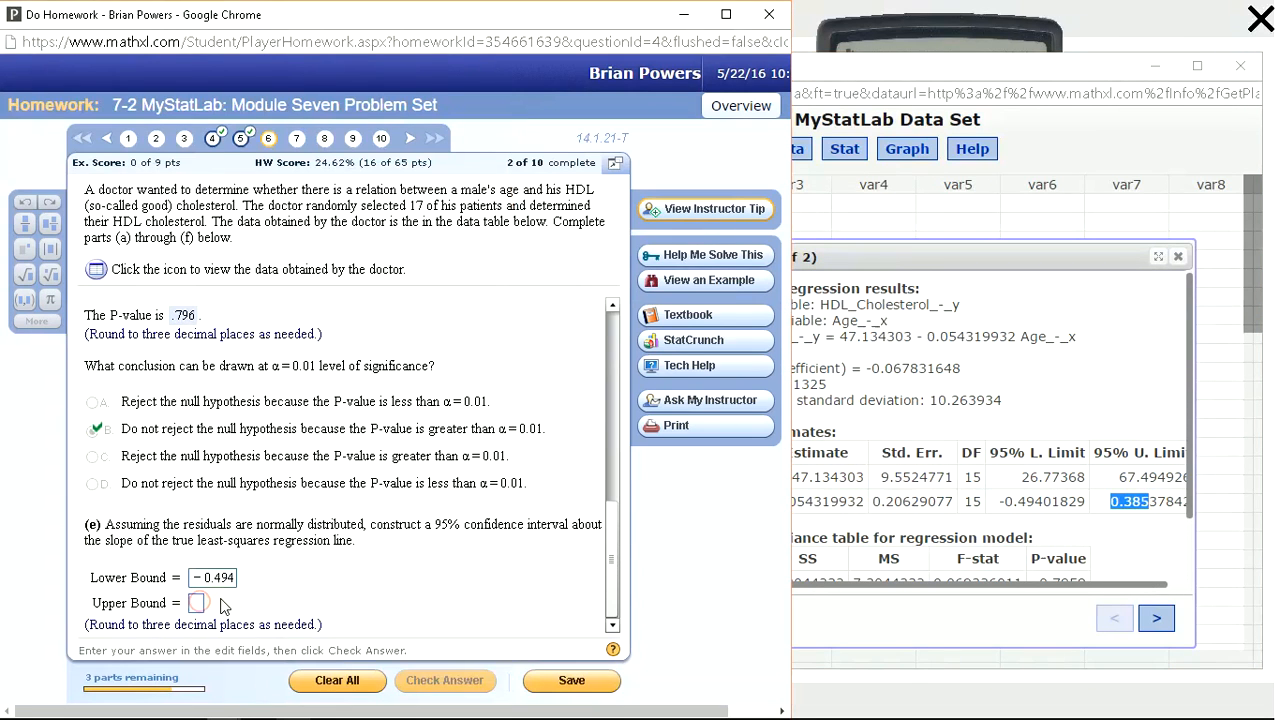
key("ctrl+v")
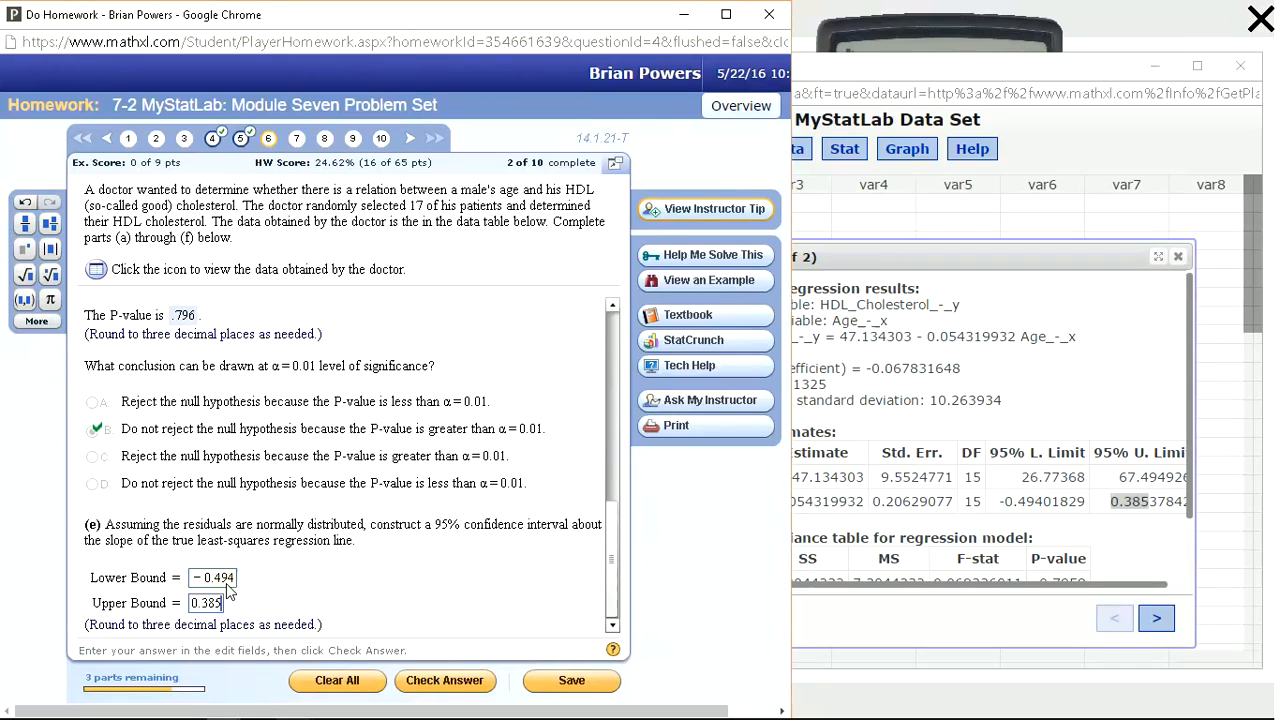
key("Return")
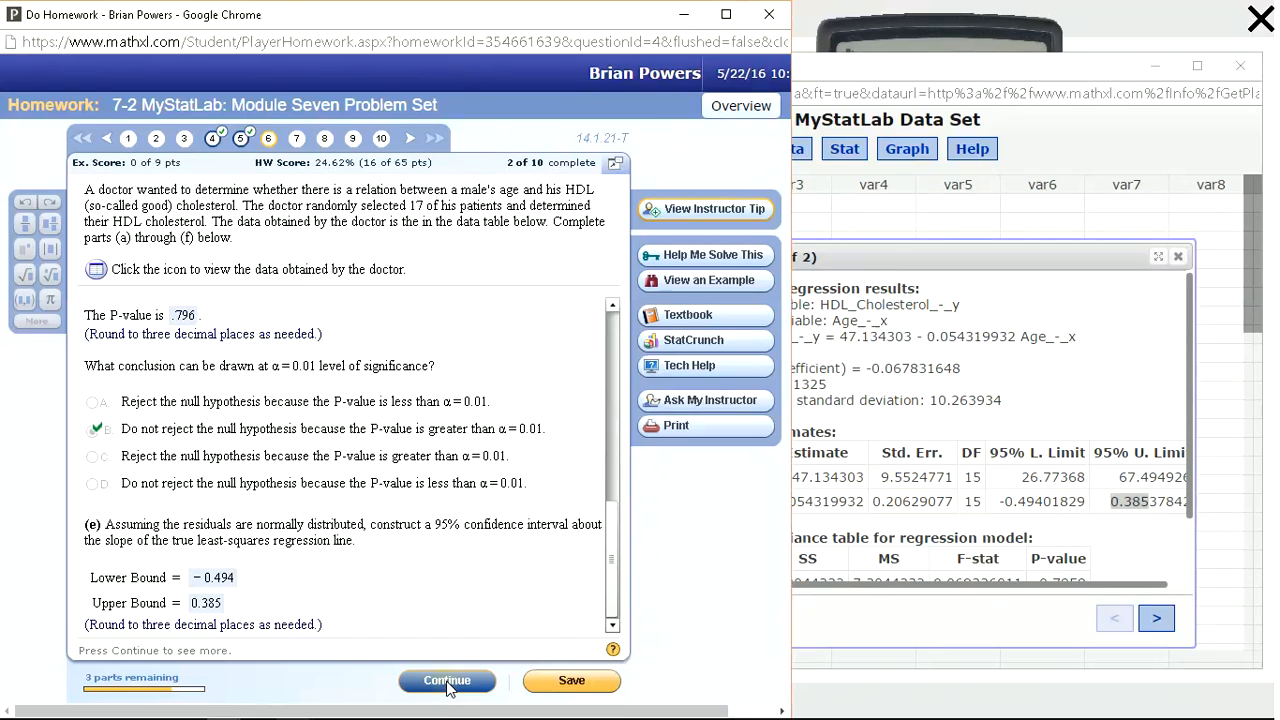
Continue to part (f)'s question and answer it with No, because the null hypothesis was not rejected, then submit.
left_click(446, 681)
left_click(446, 681)
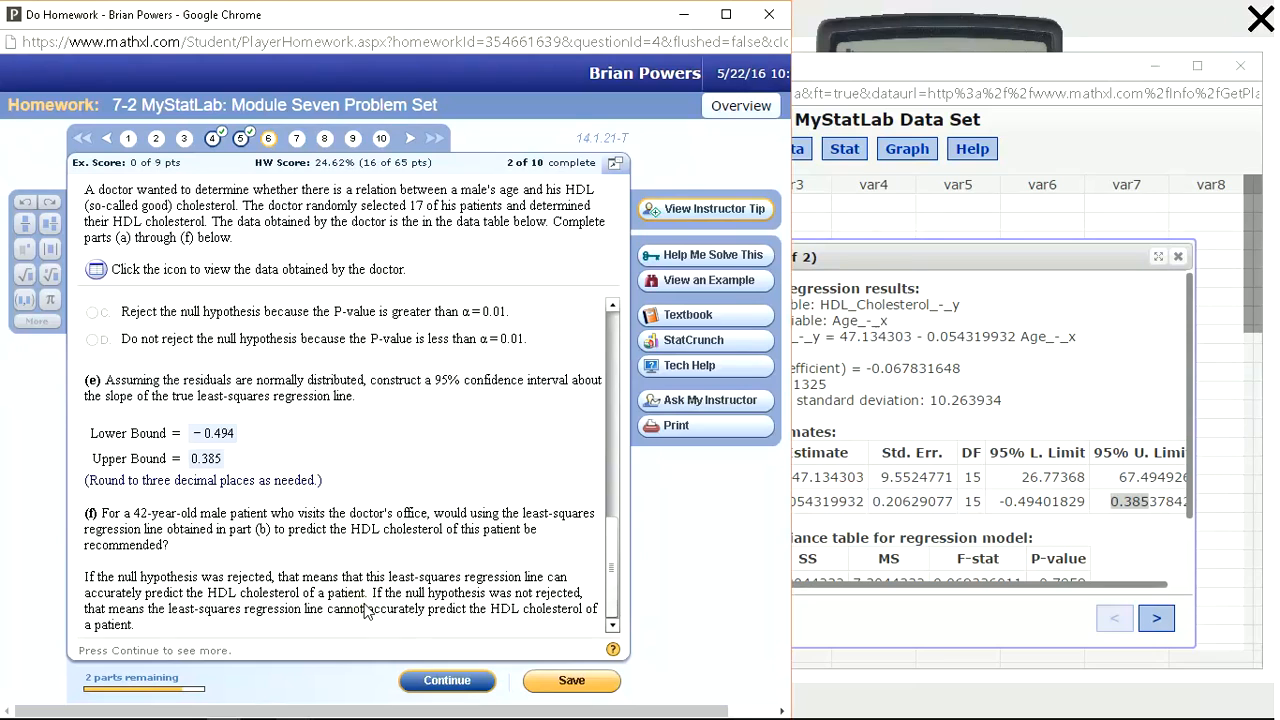
left_click(453, 681)
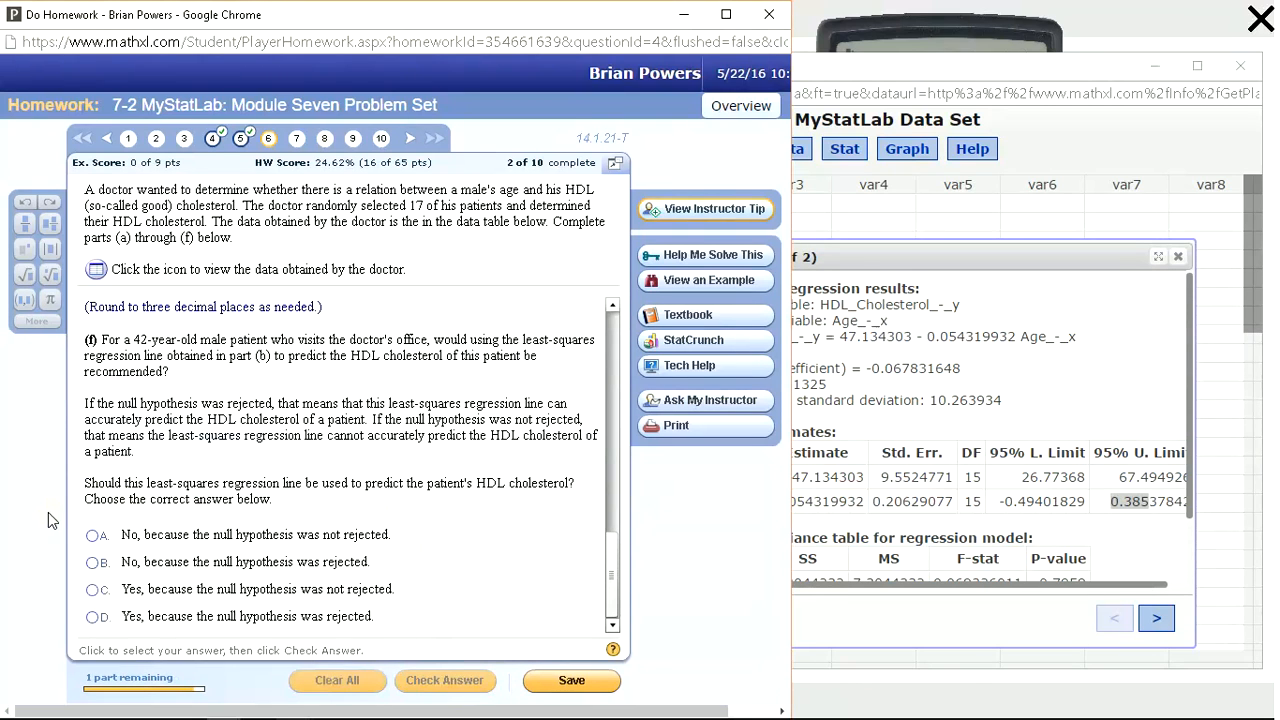
left_click(93, 535)
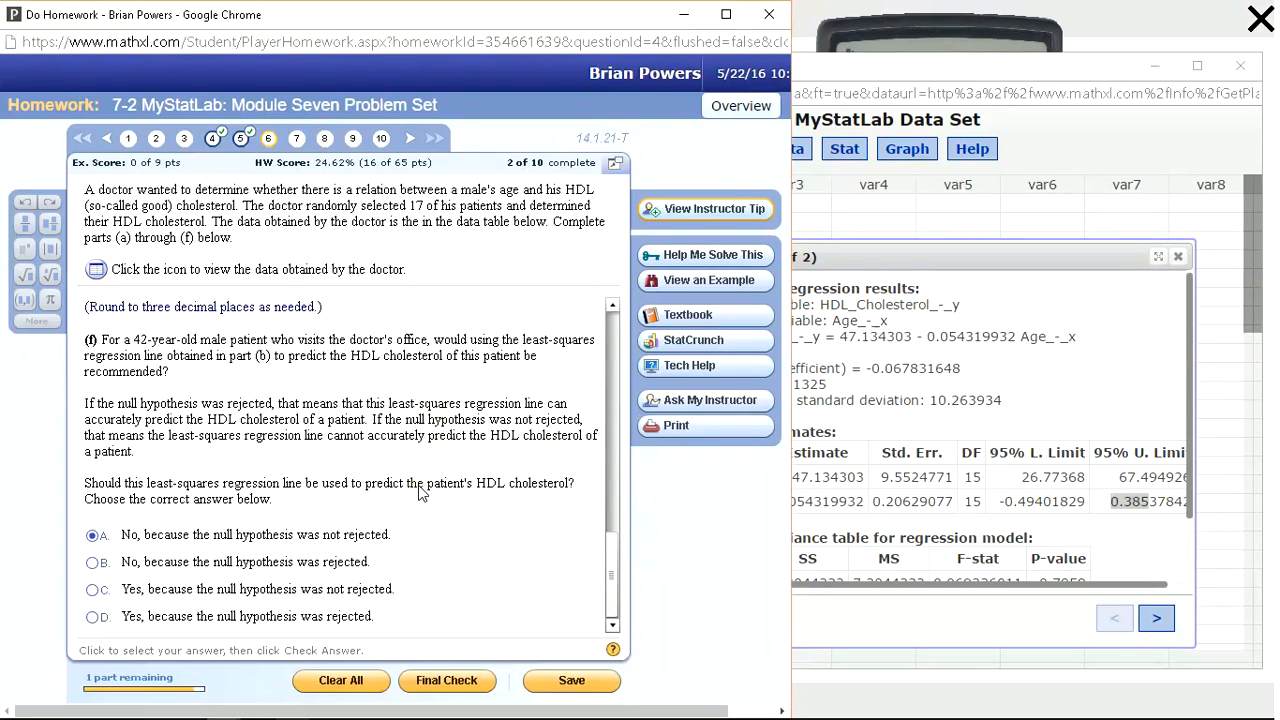
left_click(446, 680)
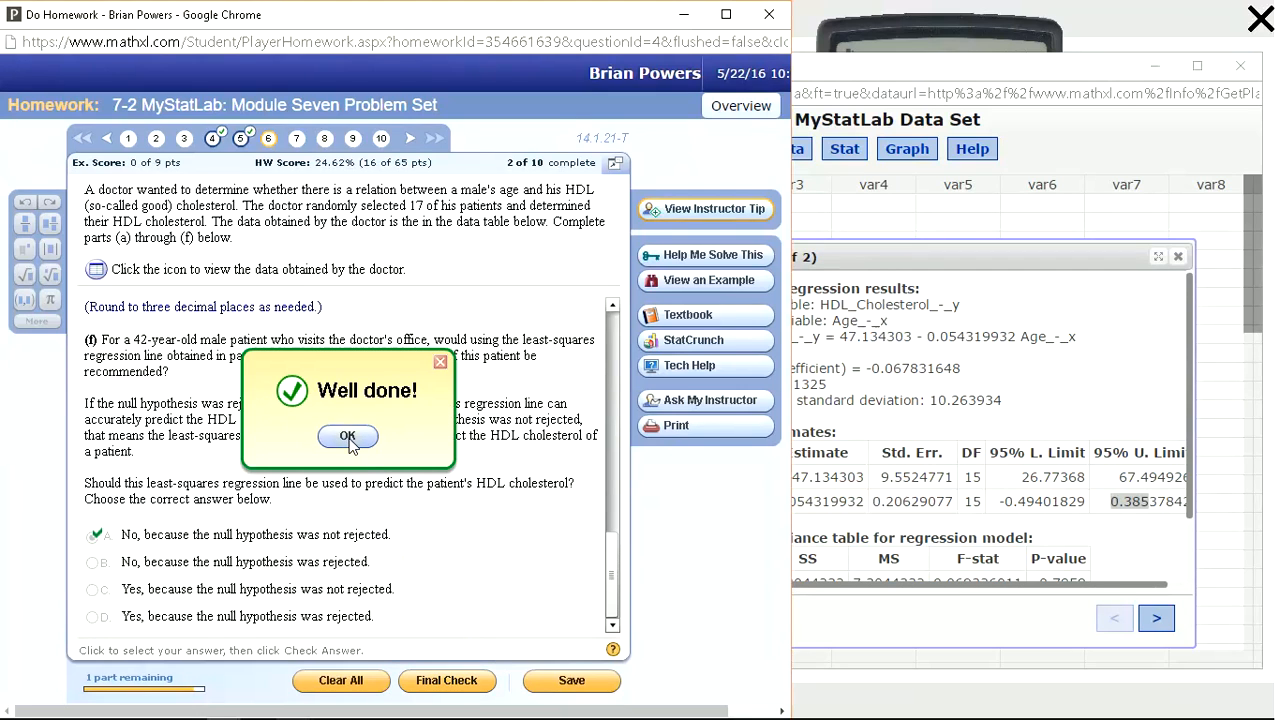
left_click(345, 440)
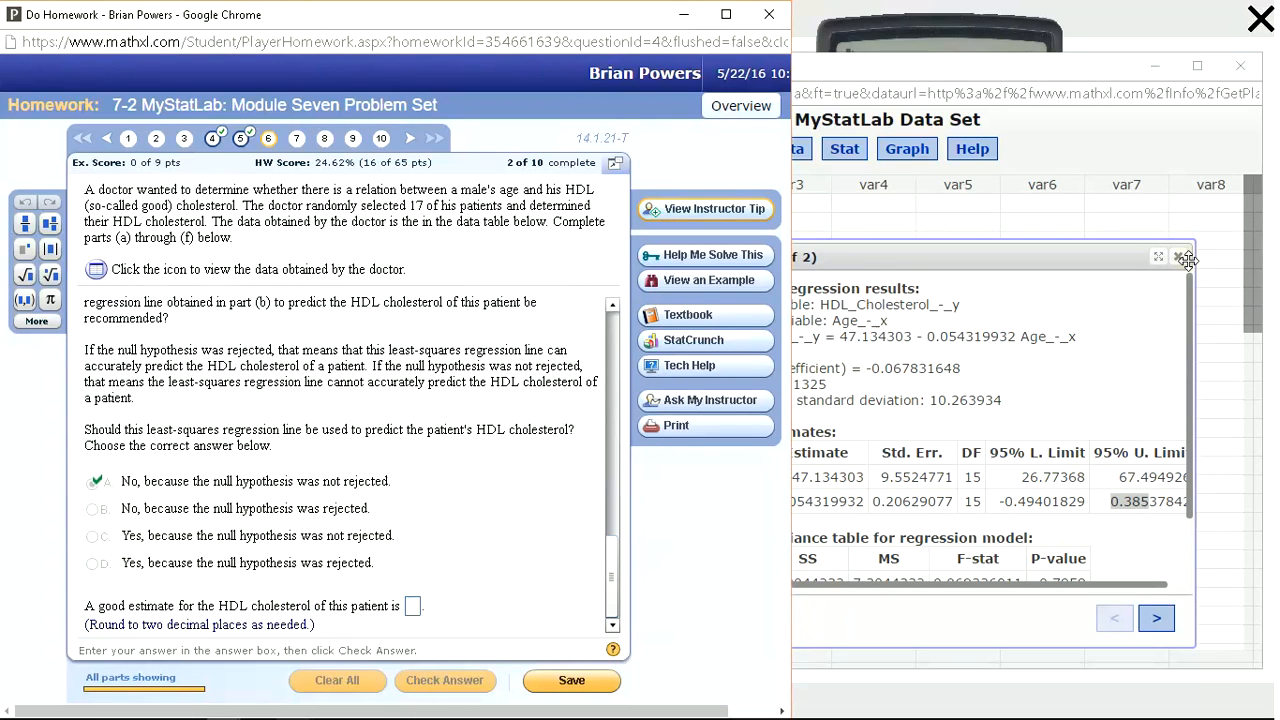
Close the regression results in StatCrunch and compute column summary statistics for HDL_Cholesterol_-_y.
left_click(1004, 259)
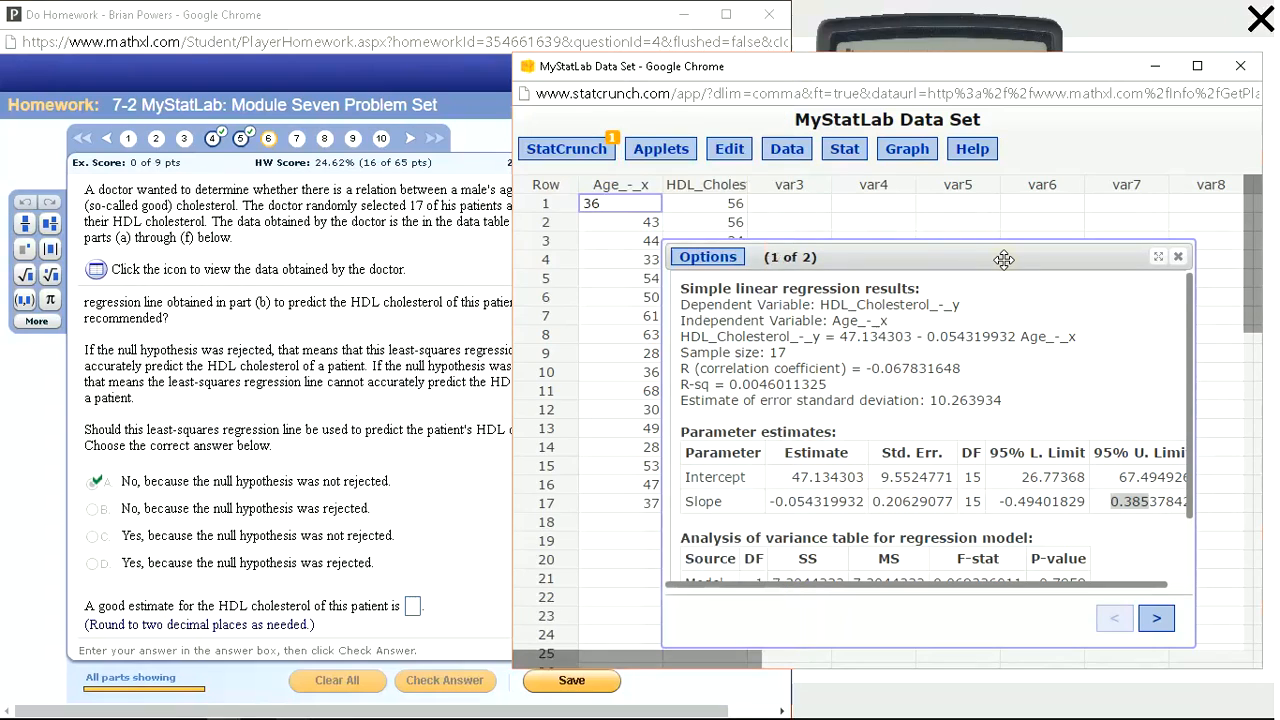
left_click(1179, 257)
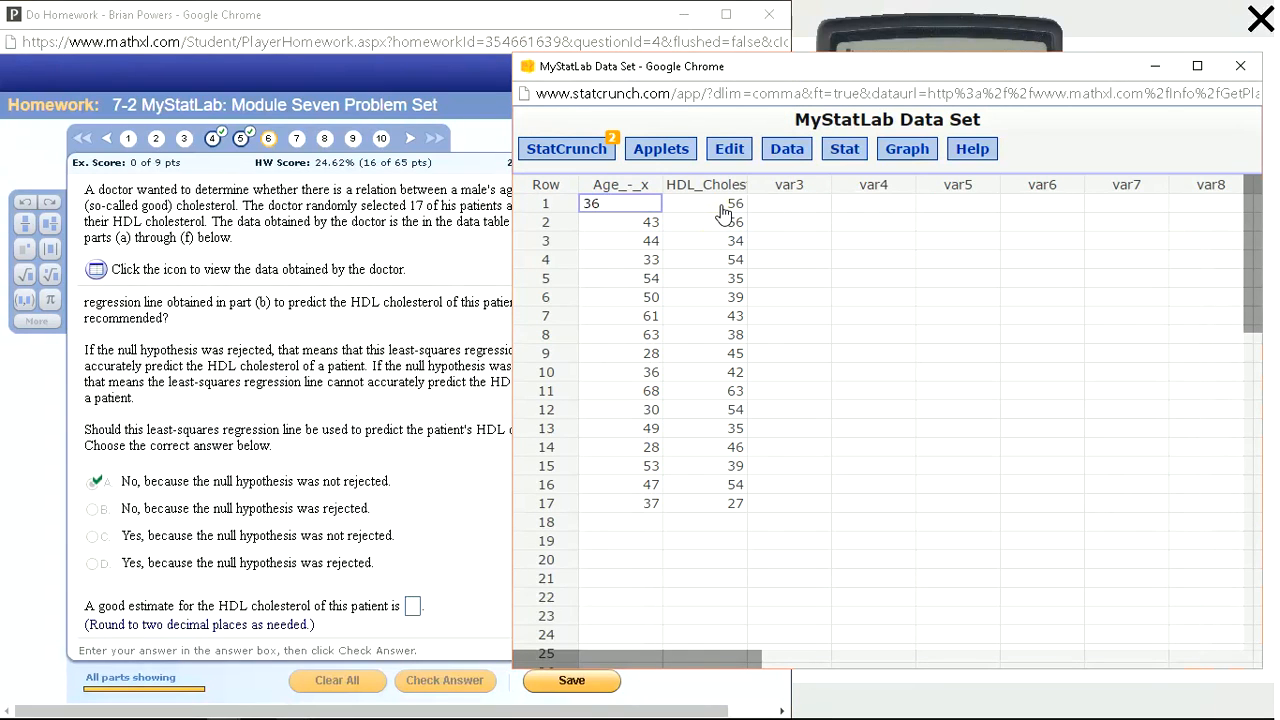
left_click(702, 206)
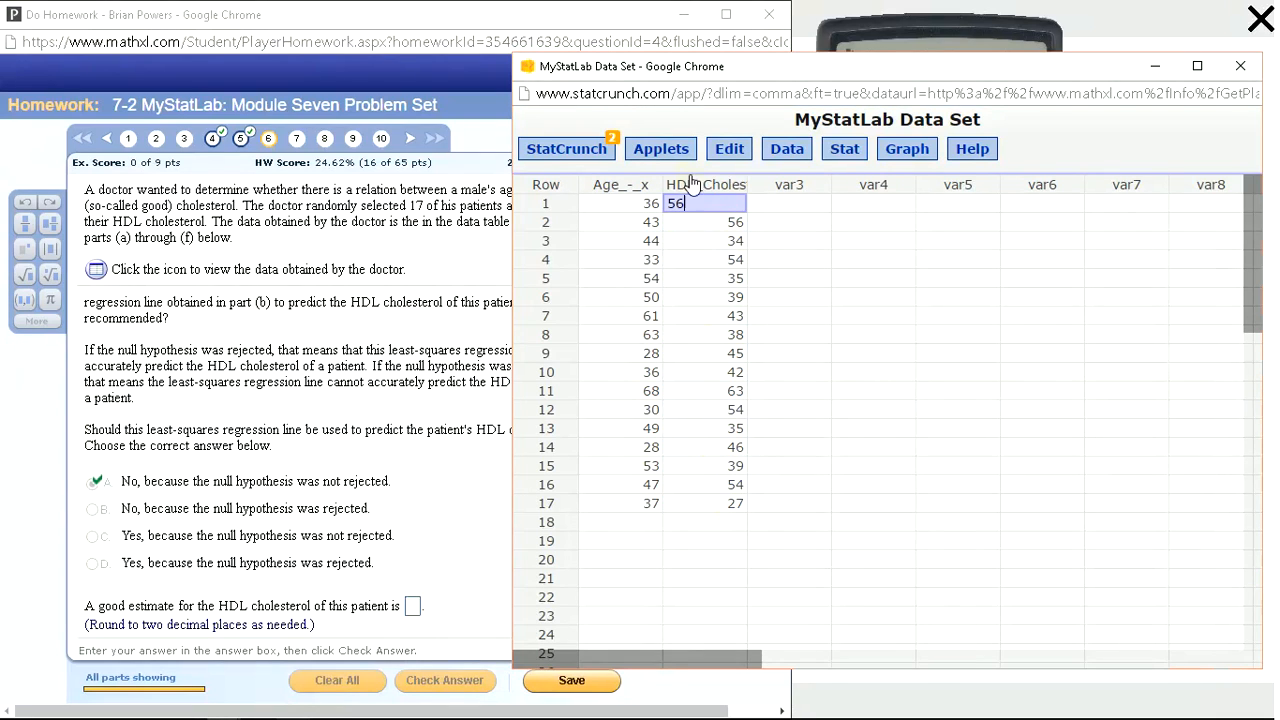
left_click(845, 149)
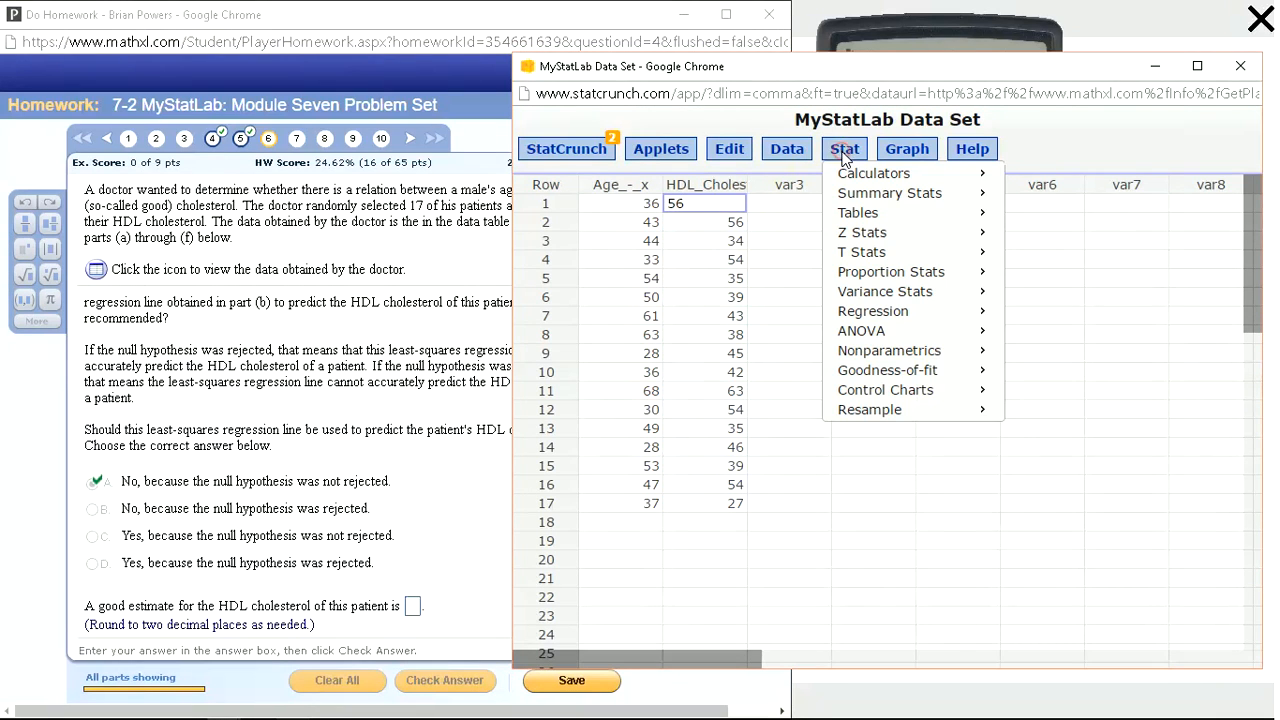
mouse_move(864, 175)
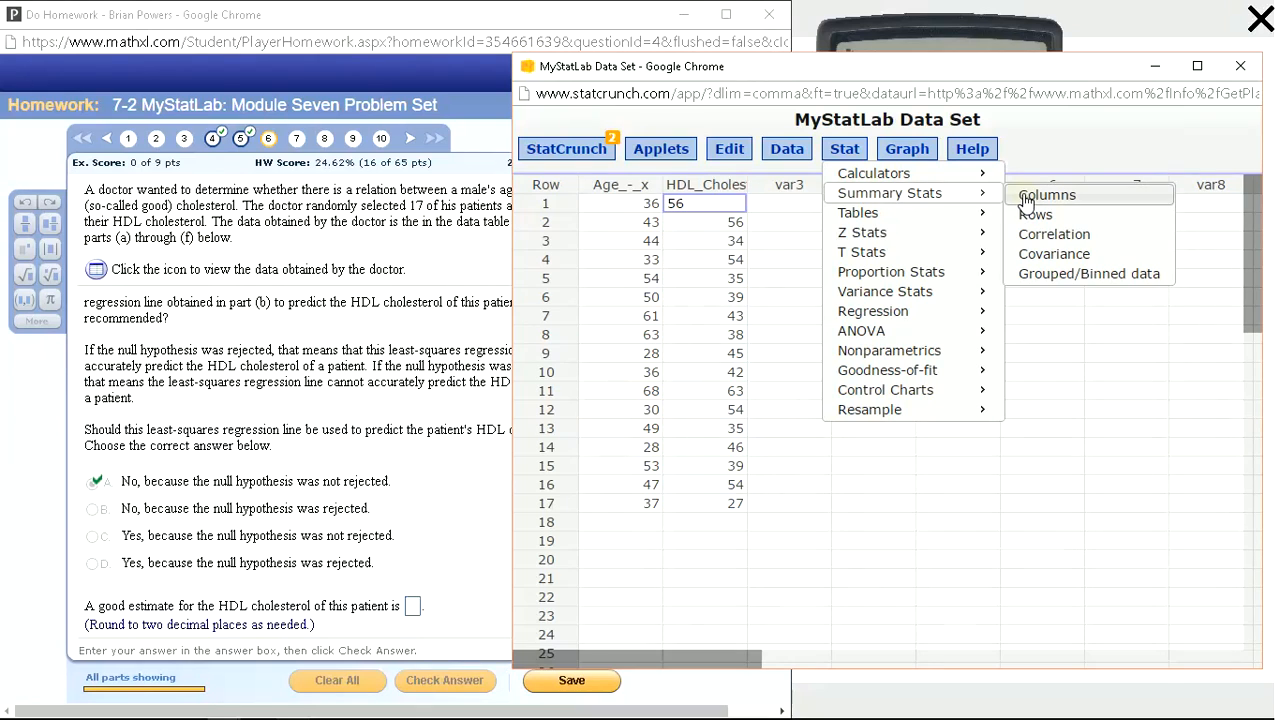
left_click(1030, 198)
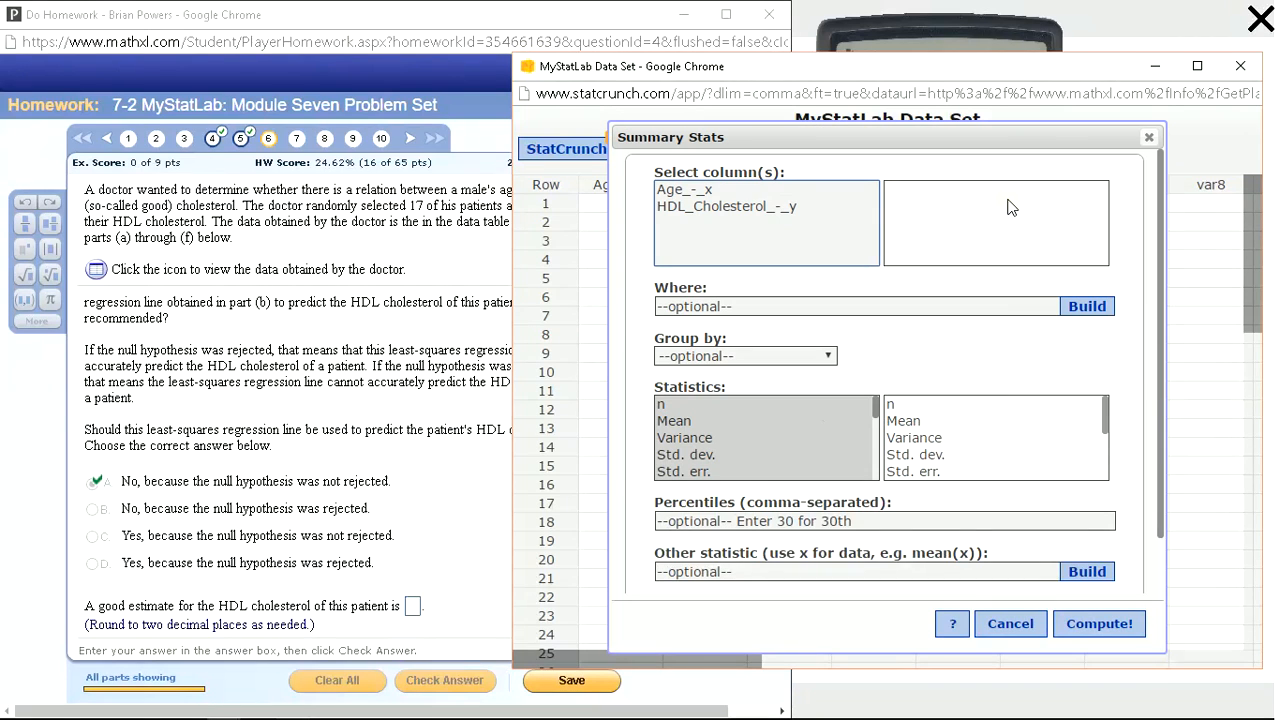
left_click(716, 208)
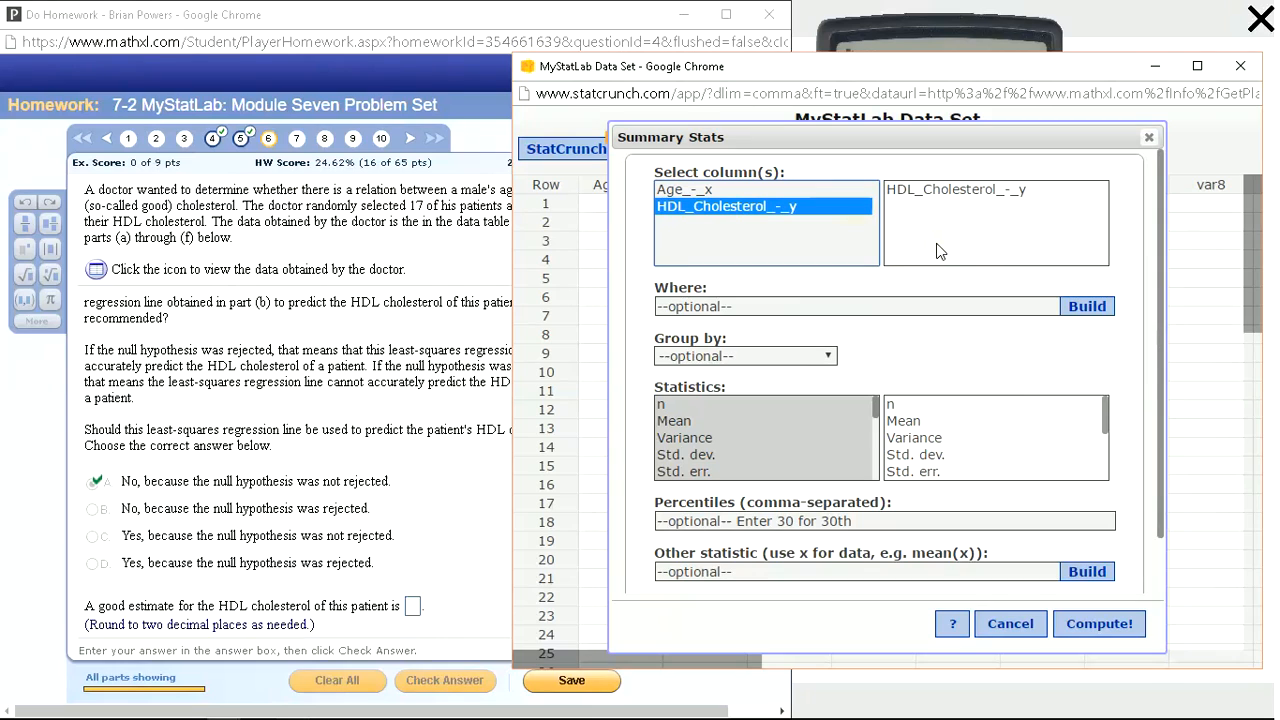
left_click(1100, 630)
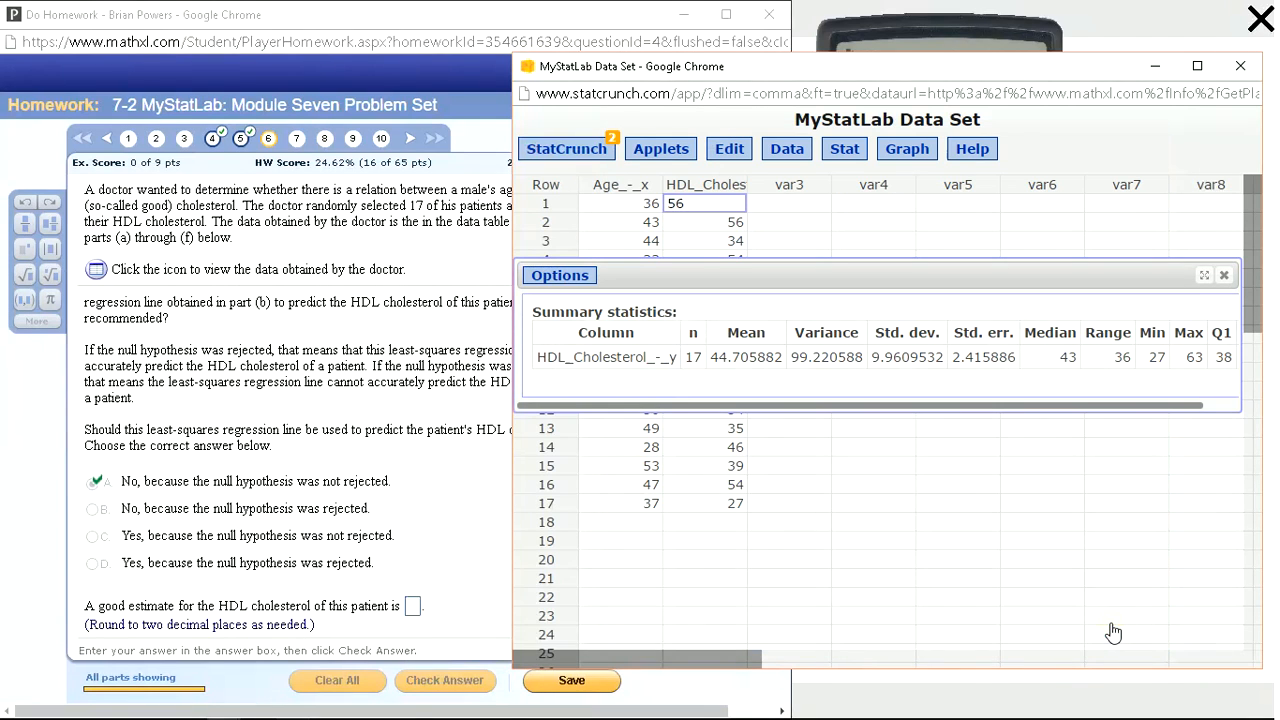
Enter the mean HDL cholesterol, rounded to 44.71, as the estimate for the patient in part (f).
left_click(714, 359)
left_click(412, 606)
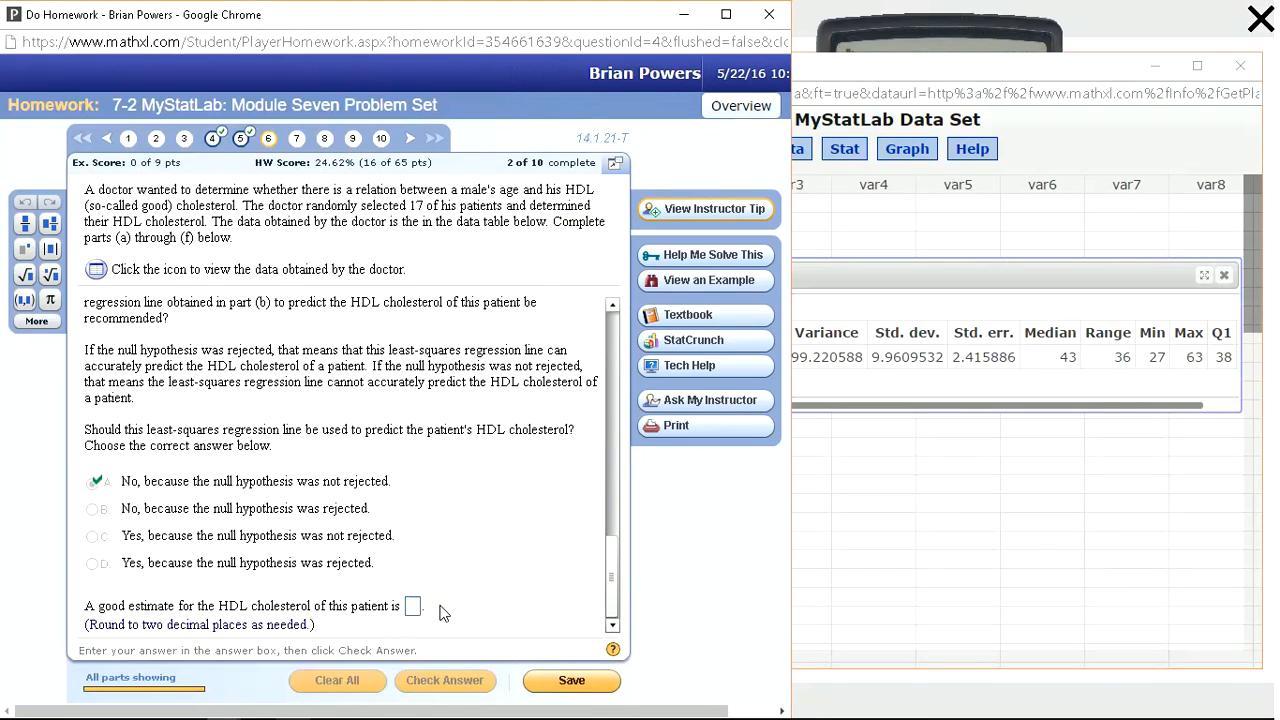
type("44.")
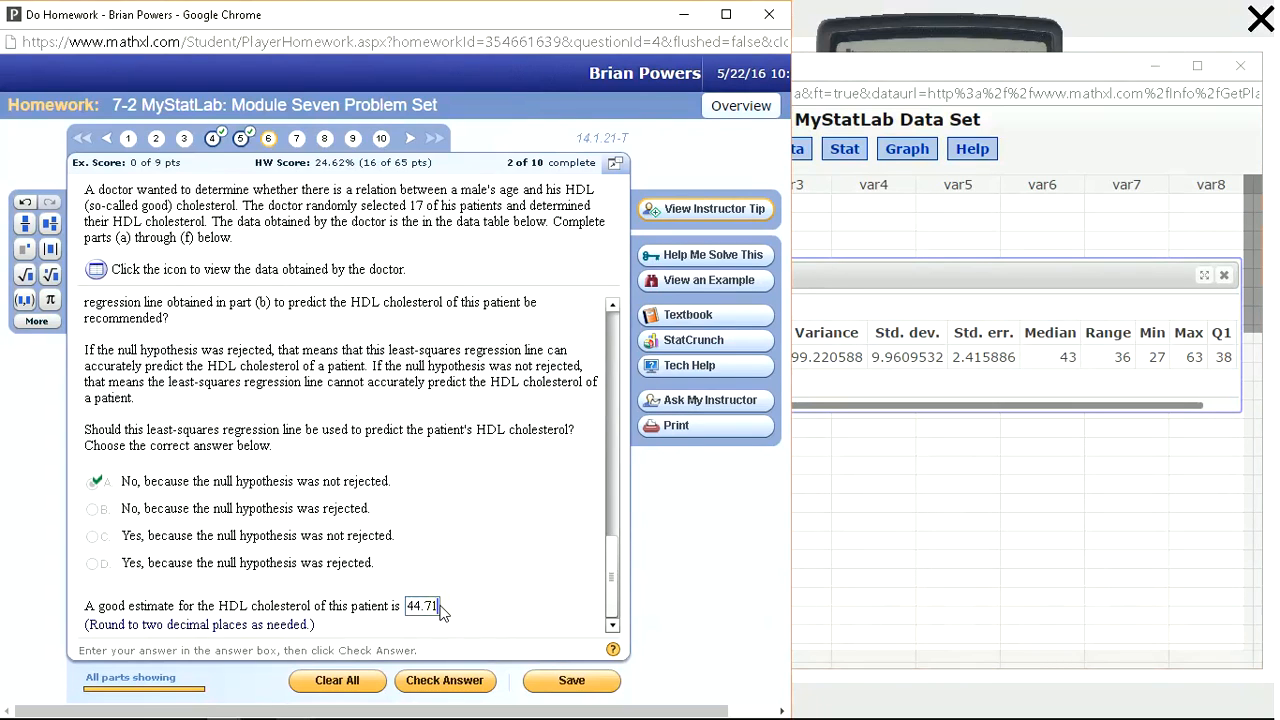
Complete the patient's HDL cholesterol estimate as 44.71 and submit it for checking.
type("71")
key("Return")
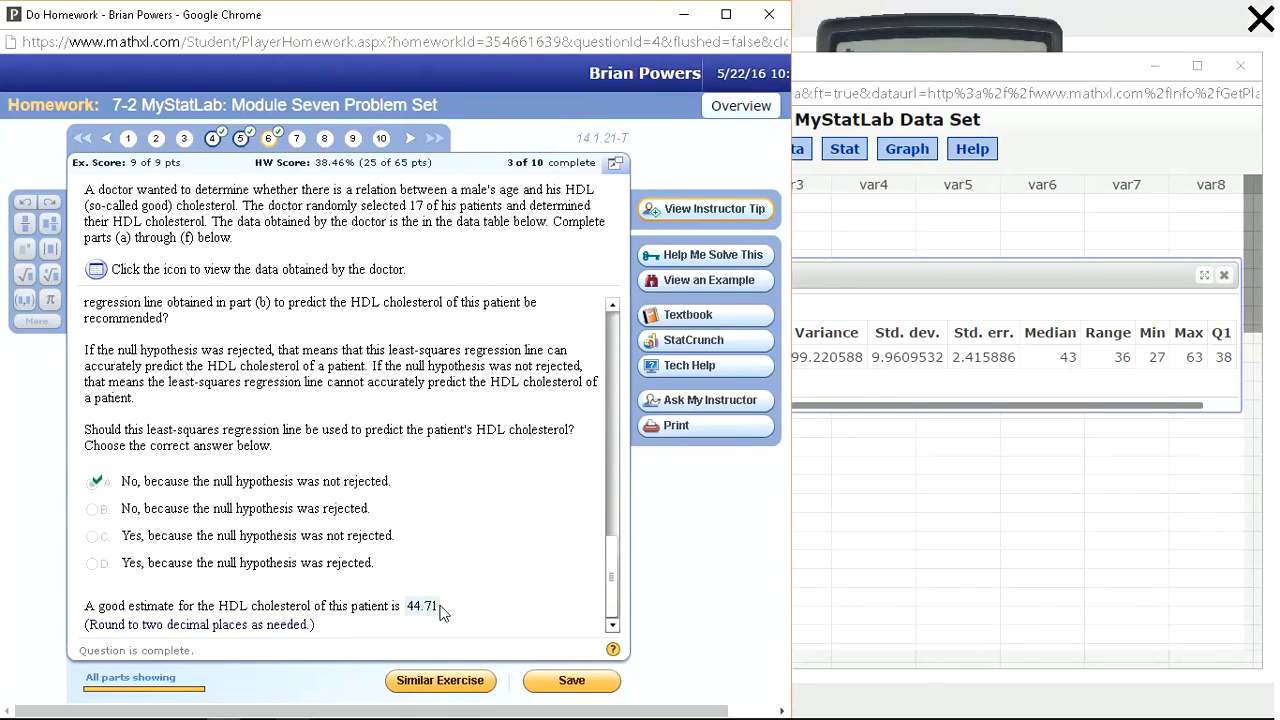
Open question 8 and submit 1.83 as the response variable's decrease for a one-unit decrease in x1.
left_click(324, 141)
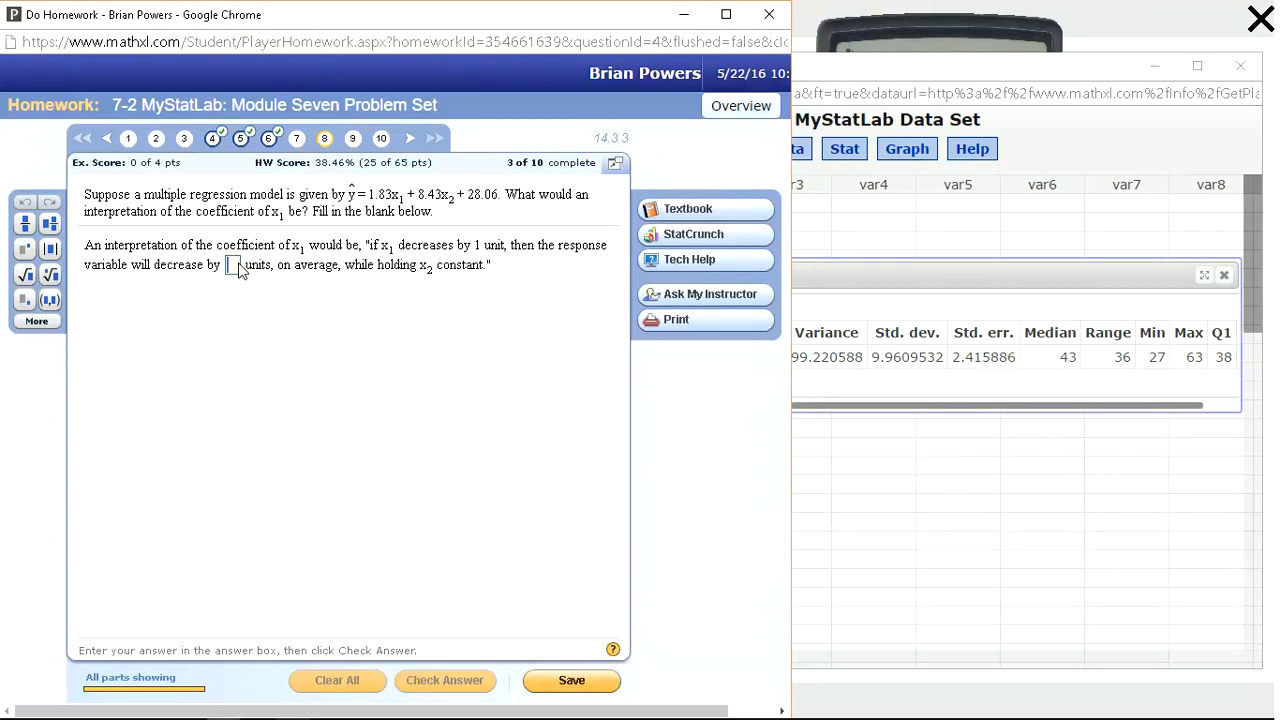
type("1.83")
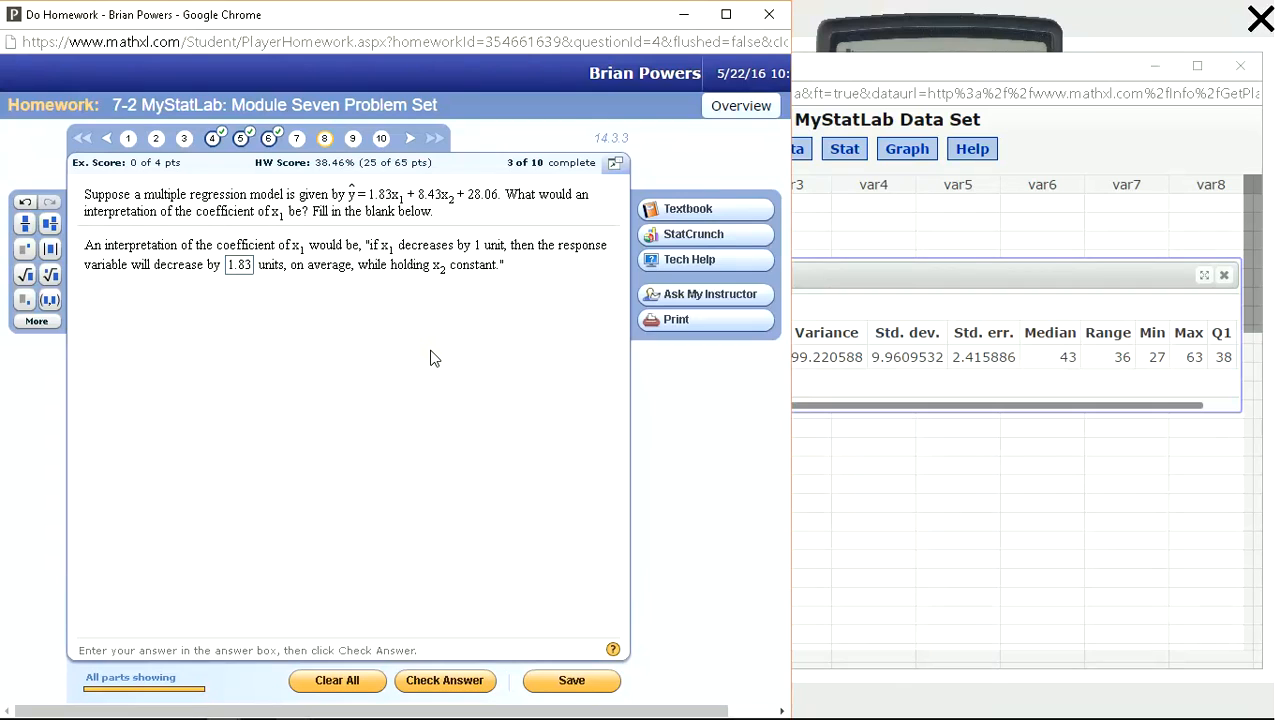
key("Return")
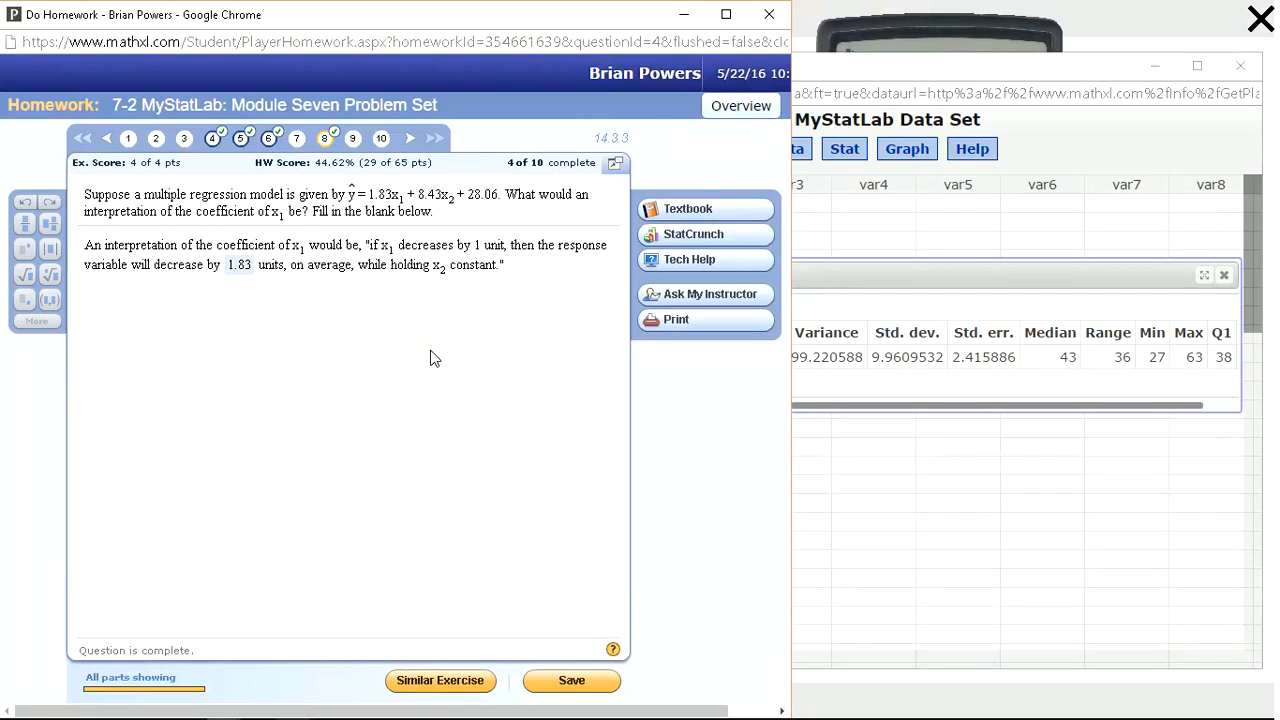
In question 9 part (a), submit the slope interpretations: ŷ increases 3 units per unit of x1 and decreases 4 units per unit of x2.
left_click(354, 140)
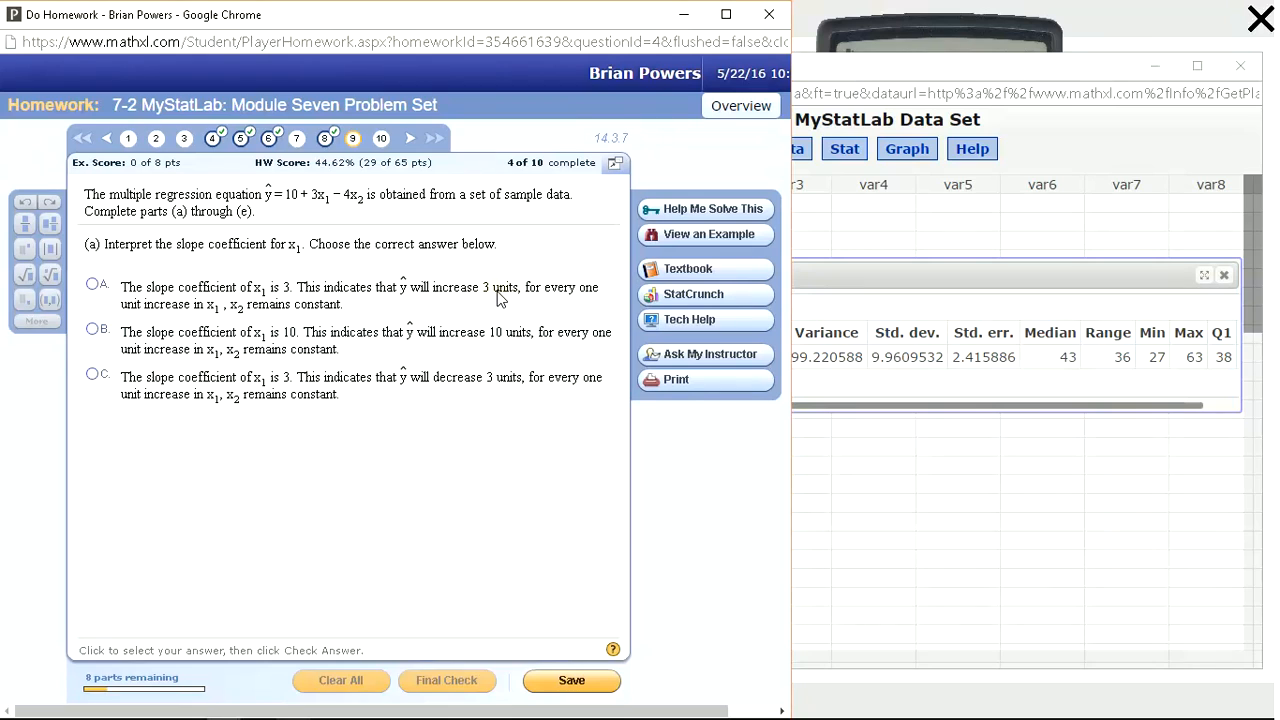
left_click(93, 285)
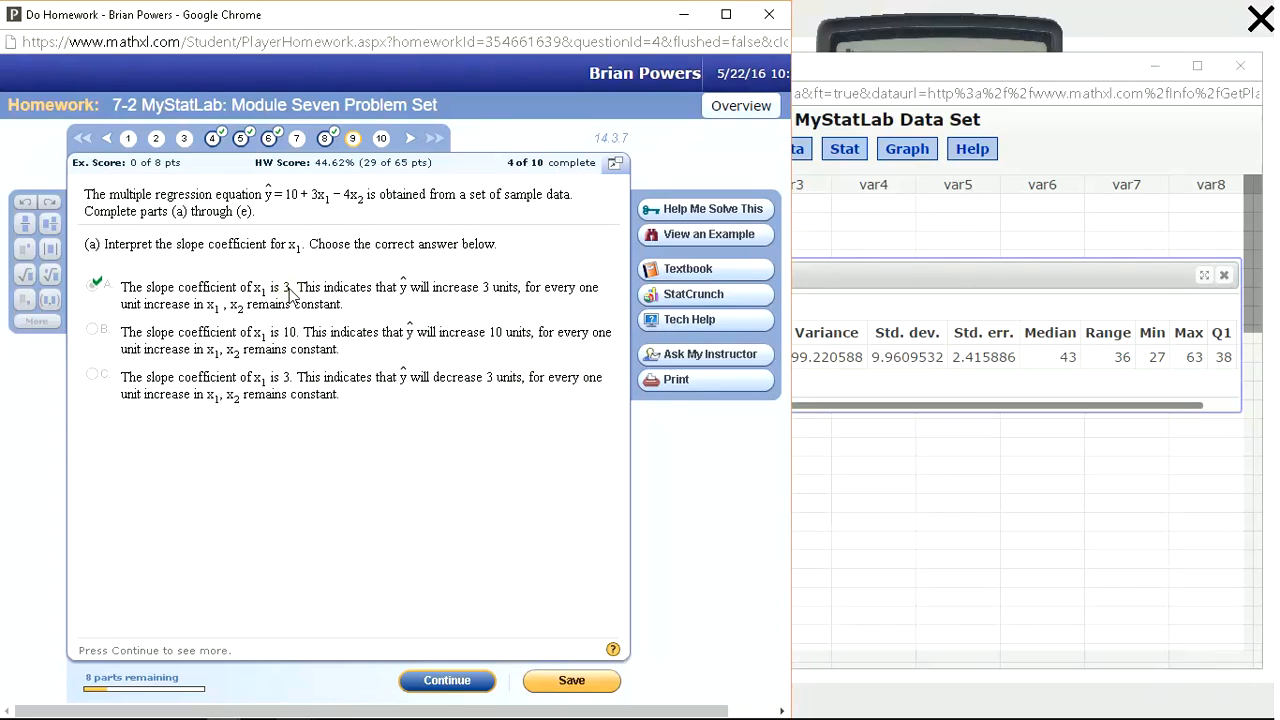
key("Return")
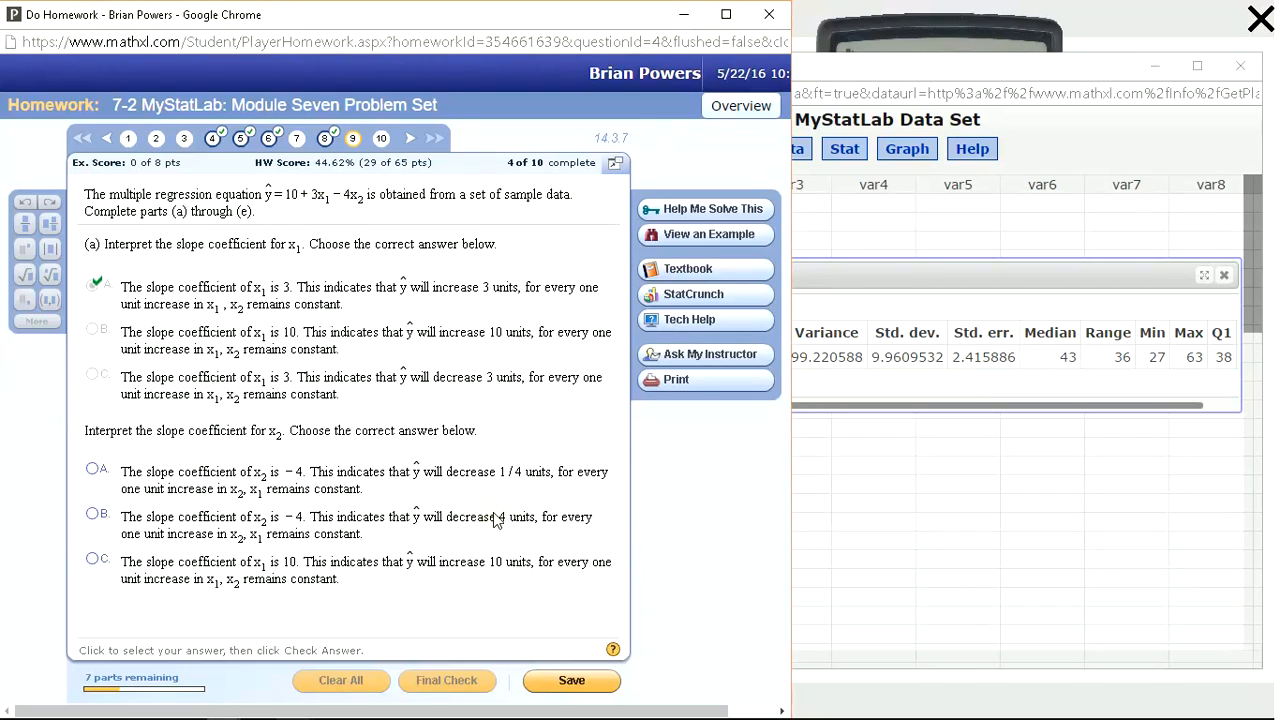
left_click(92, 514)
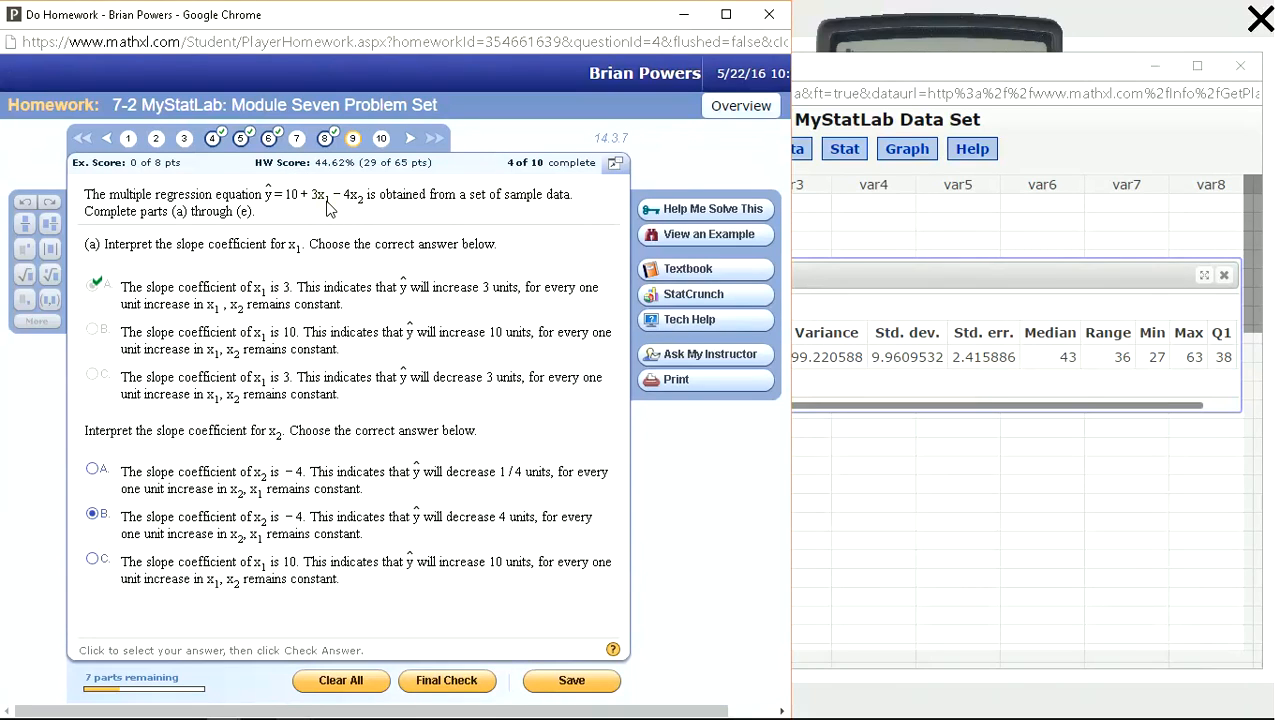
key("Return")
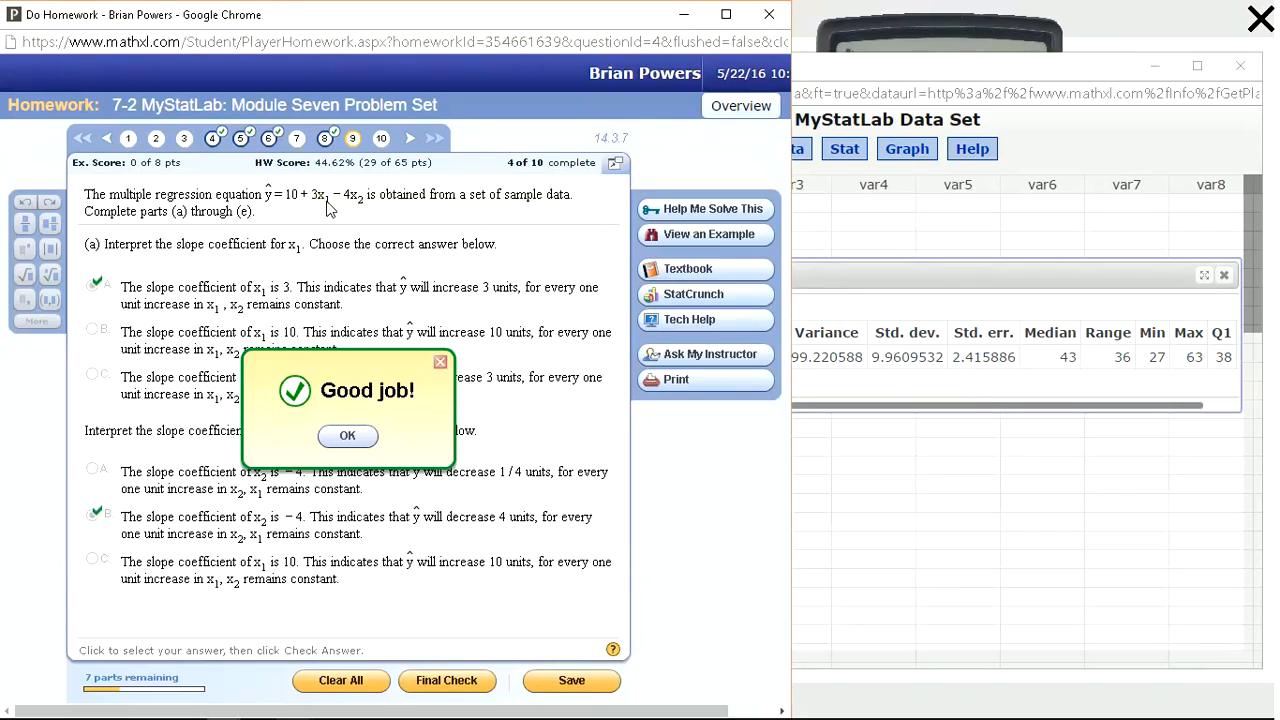
key("Return")
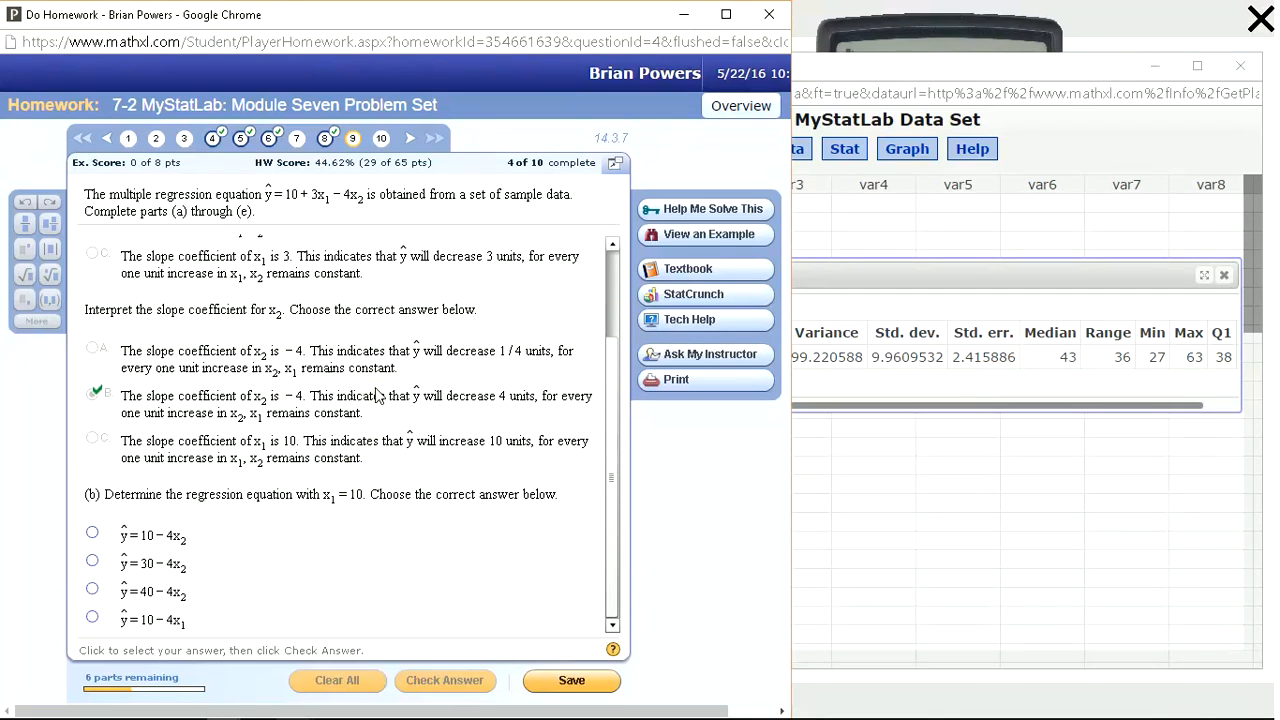
Switch to the virtual TI-83 Plus calculator, place it fully in view, reset it and turn it on.
scroll(326, 210, "up", 1)
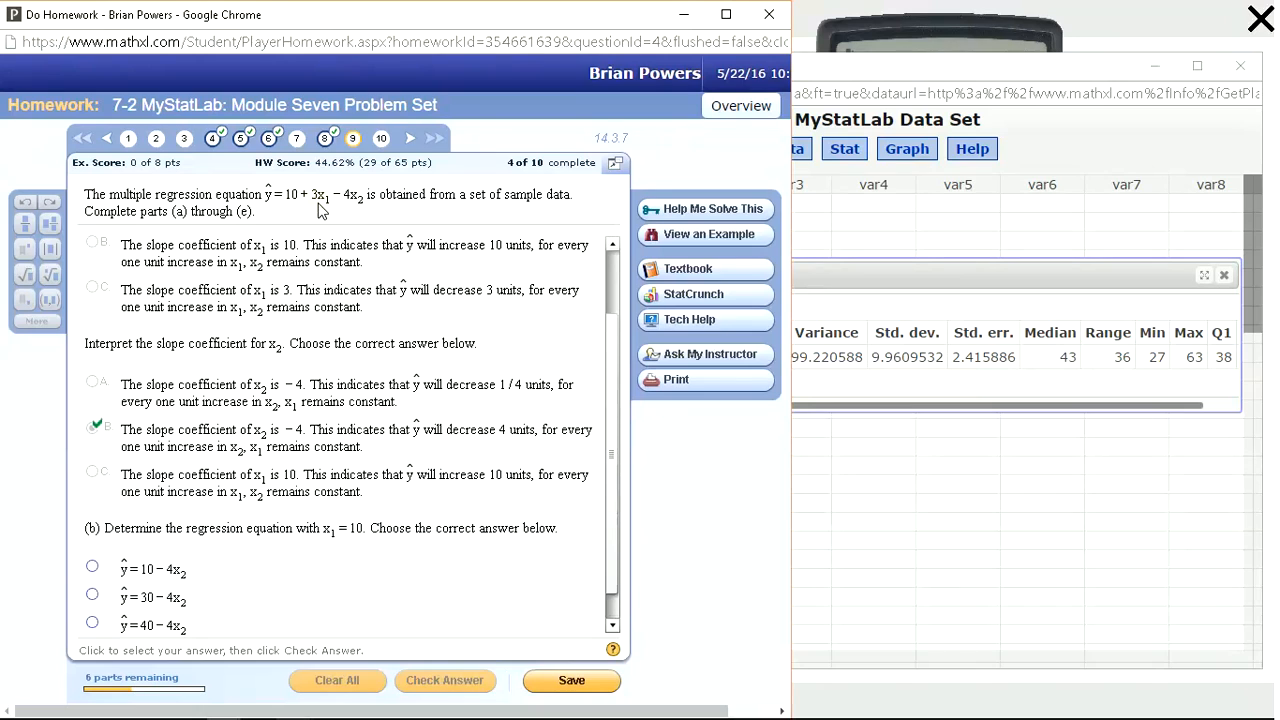
scroll(336, 400, "down", 1)
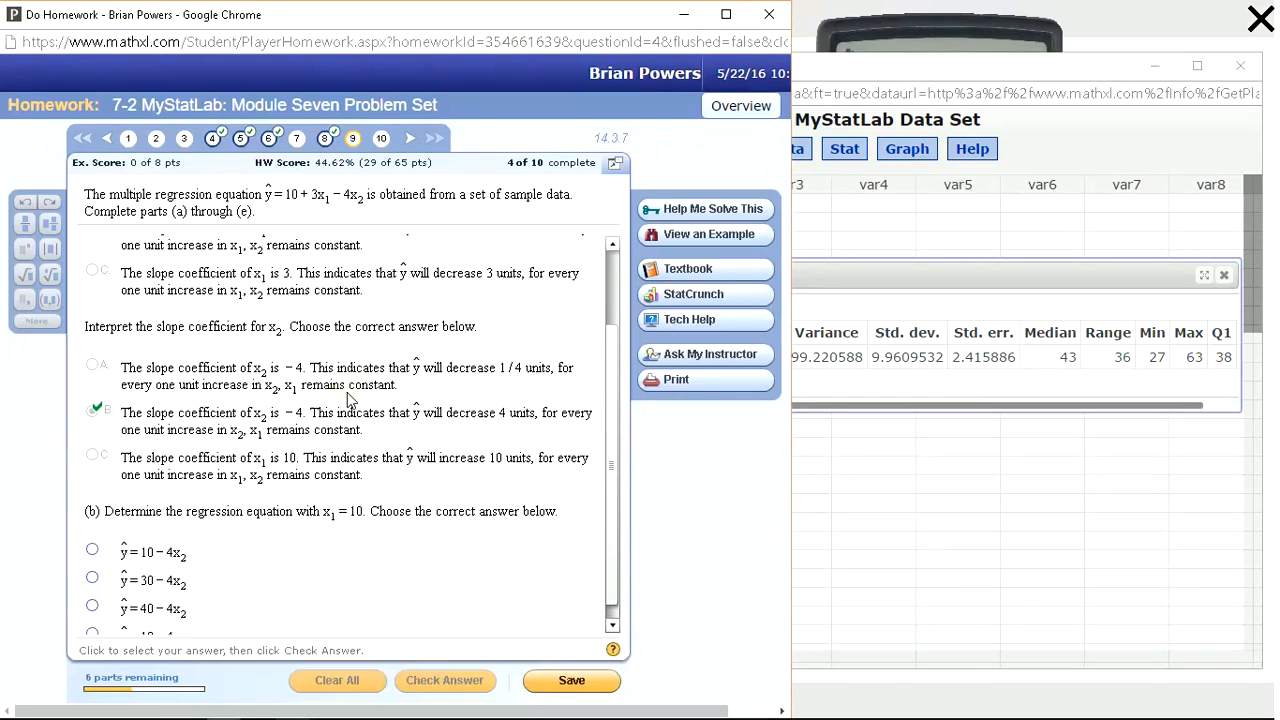
scroll(397, 563, "down", 1)
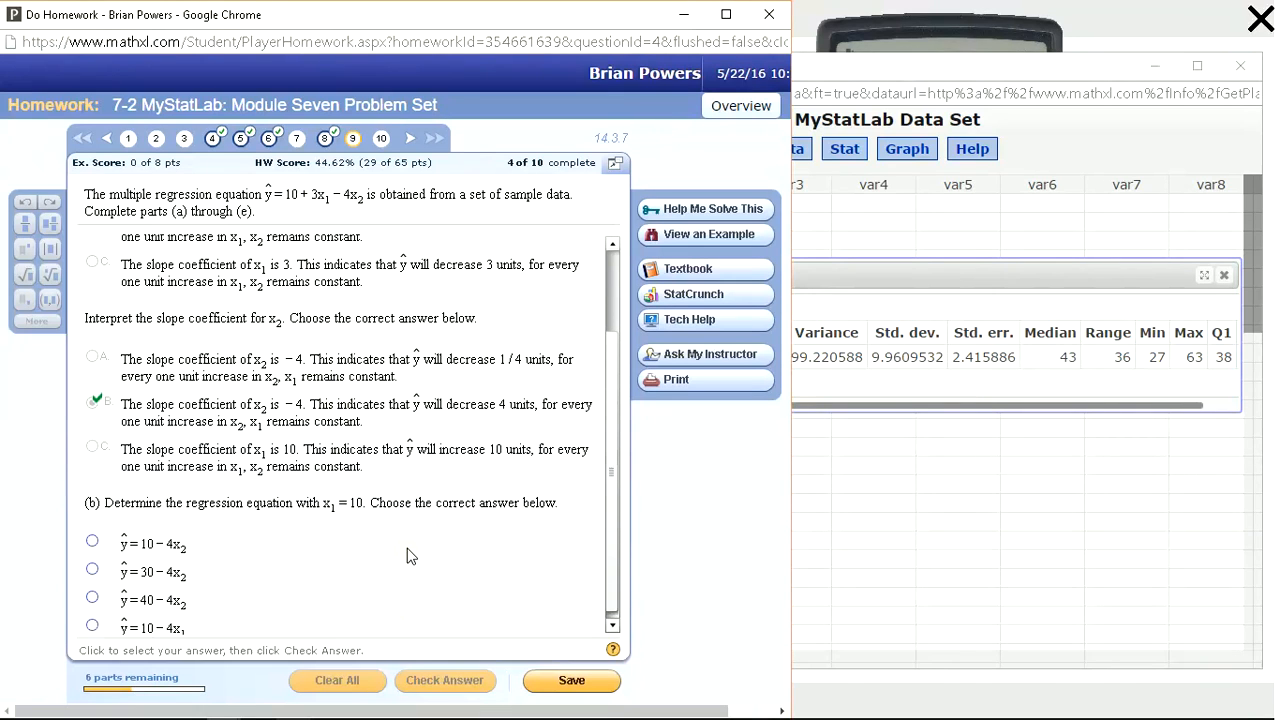
left_click(922, 30)
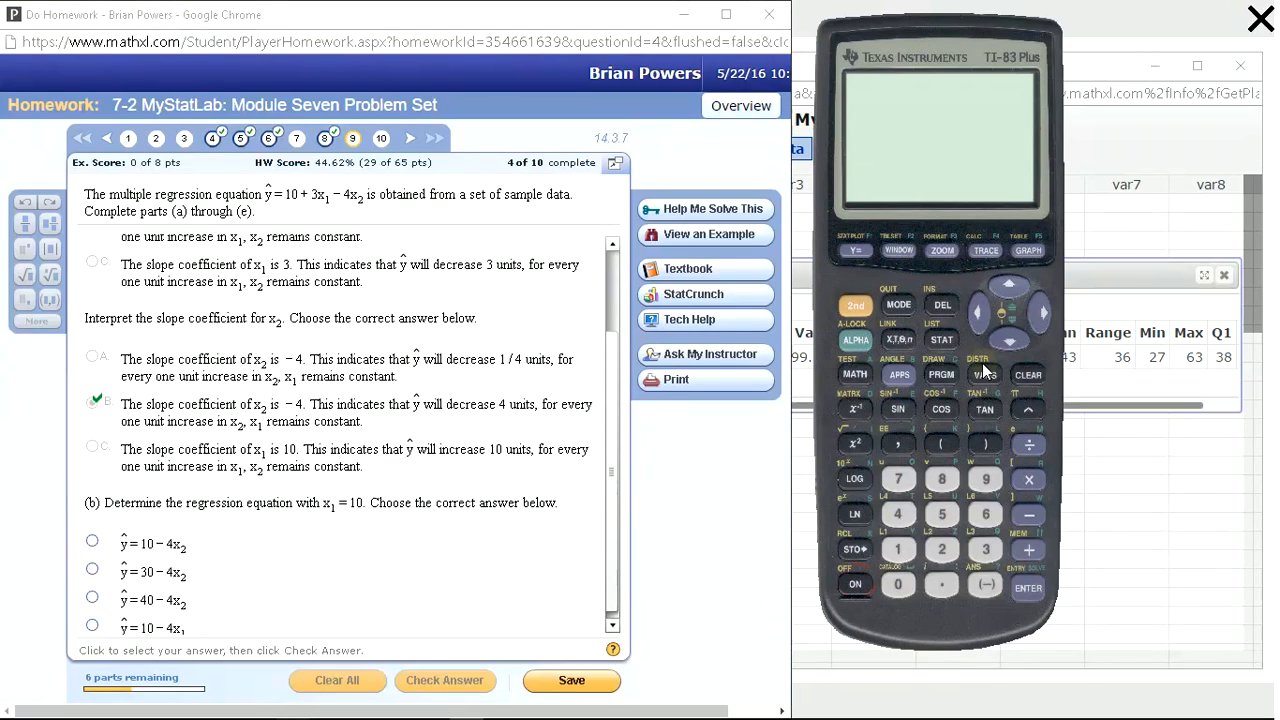
left_click_drag(954, 20, 940, 53)
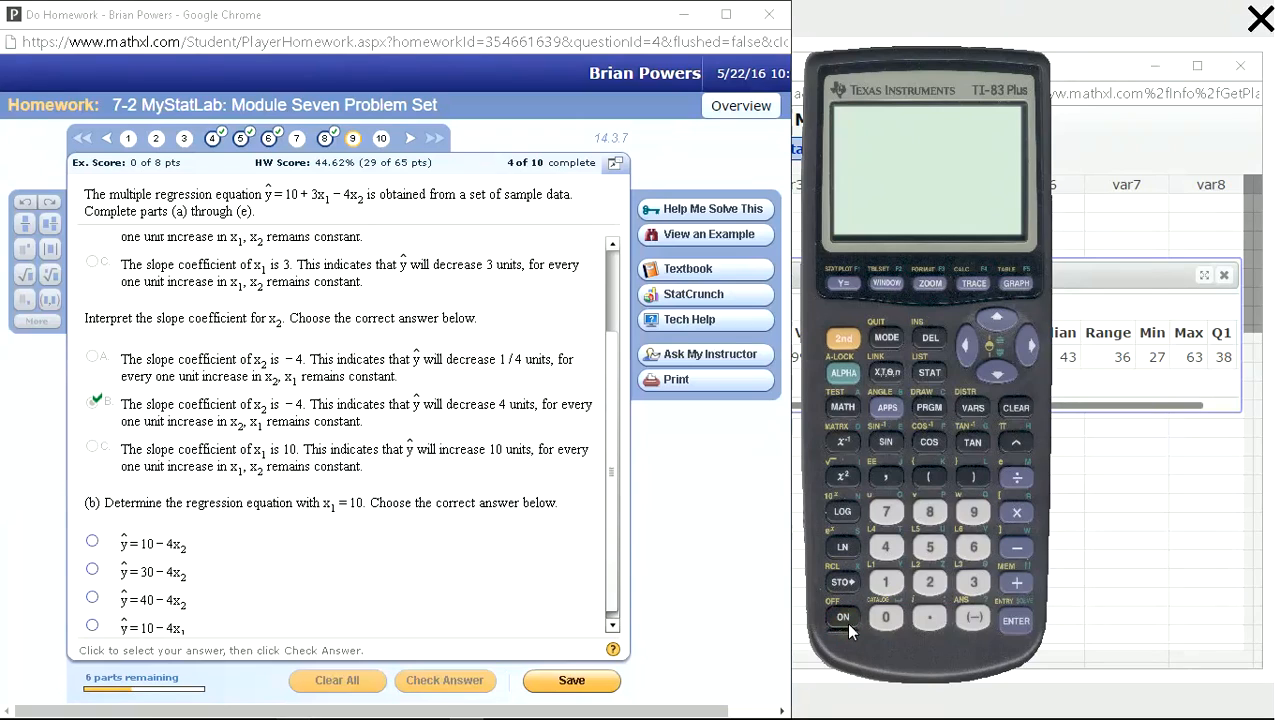
right_click(900, 638)
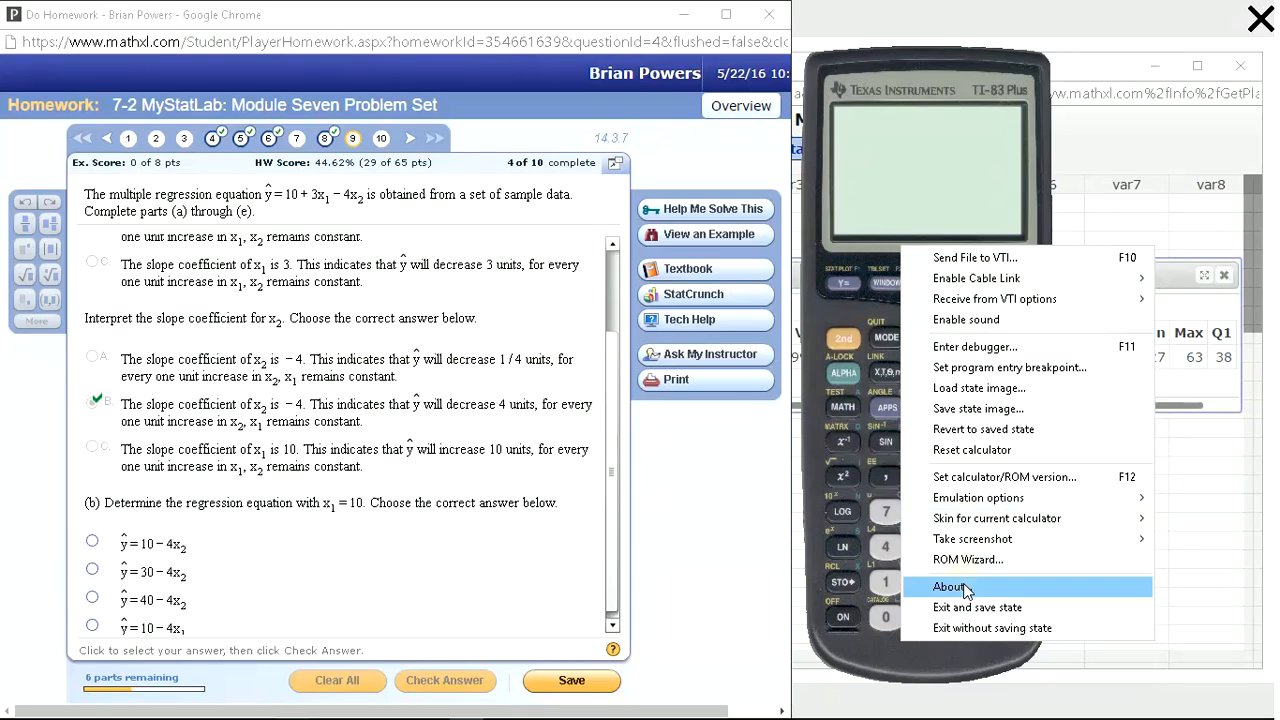
left_click(976, 449)
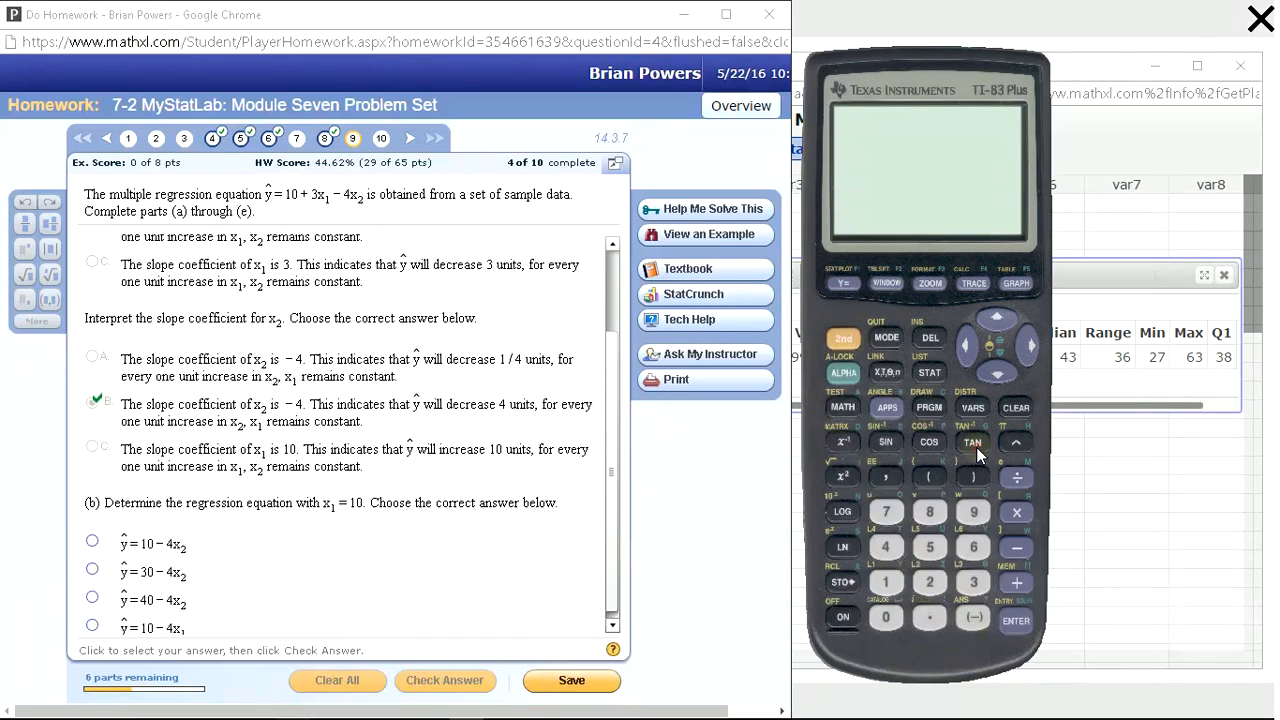
left_click(845, 613)
left_click(845, 614)
Calculate 10+3*10 on the calculator to get the constant of the regression equation with x1 = 10.
left_click(882, 582)
left_click(885, 617)
left_click(1016, 584)
left_click(1018, 513)
left_click(888, 582)
left_click(1018, 618)
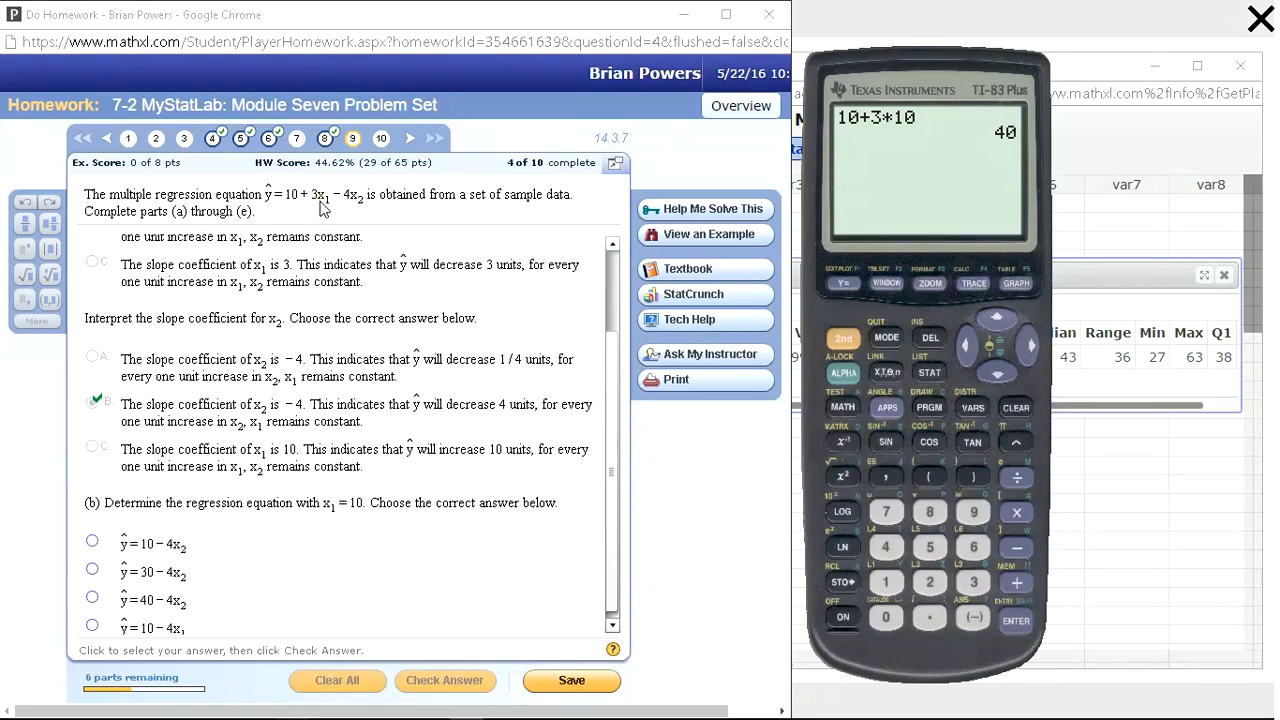
Answer part (b) with ŷ = 40 − 4x2, submit it and continue to the graph question.
left_click(93, 598)
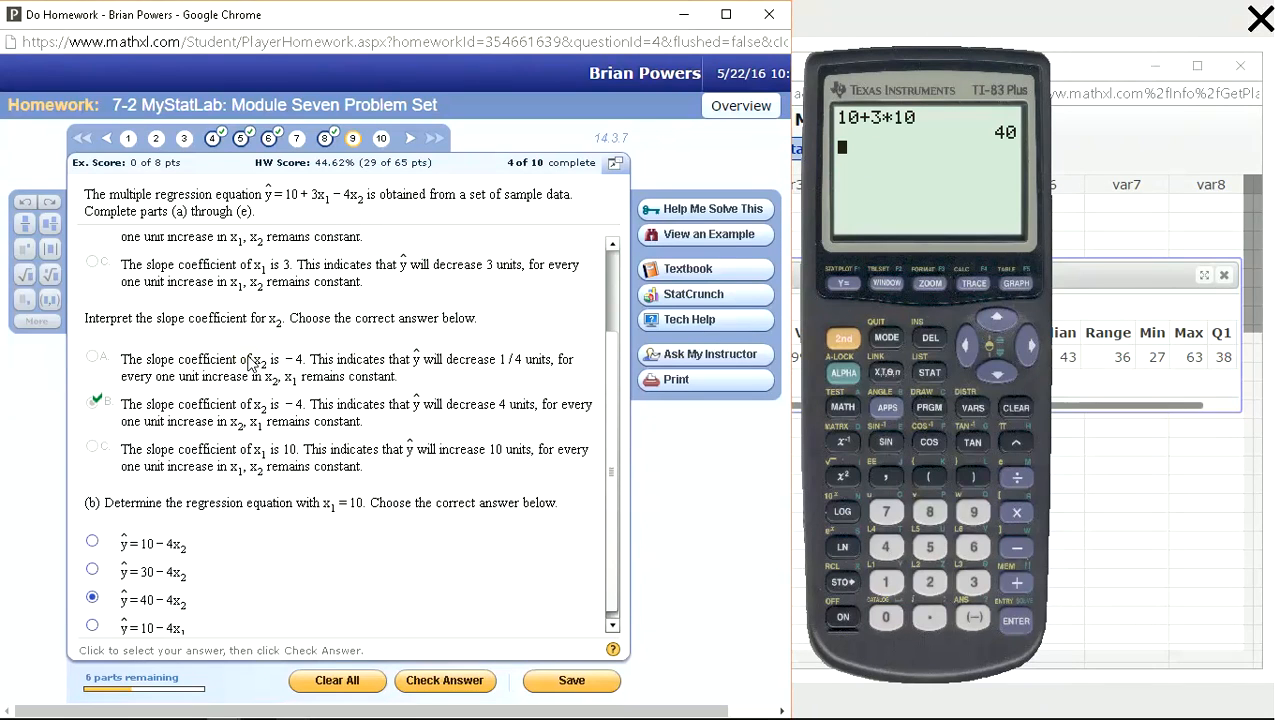
key("Return")
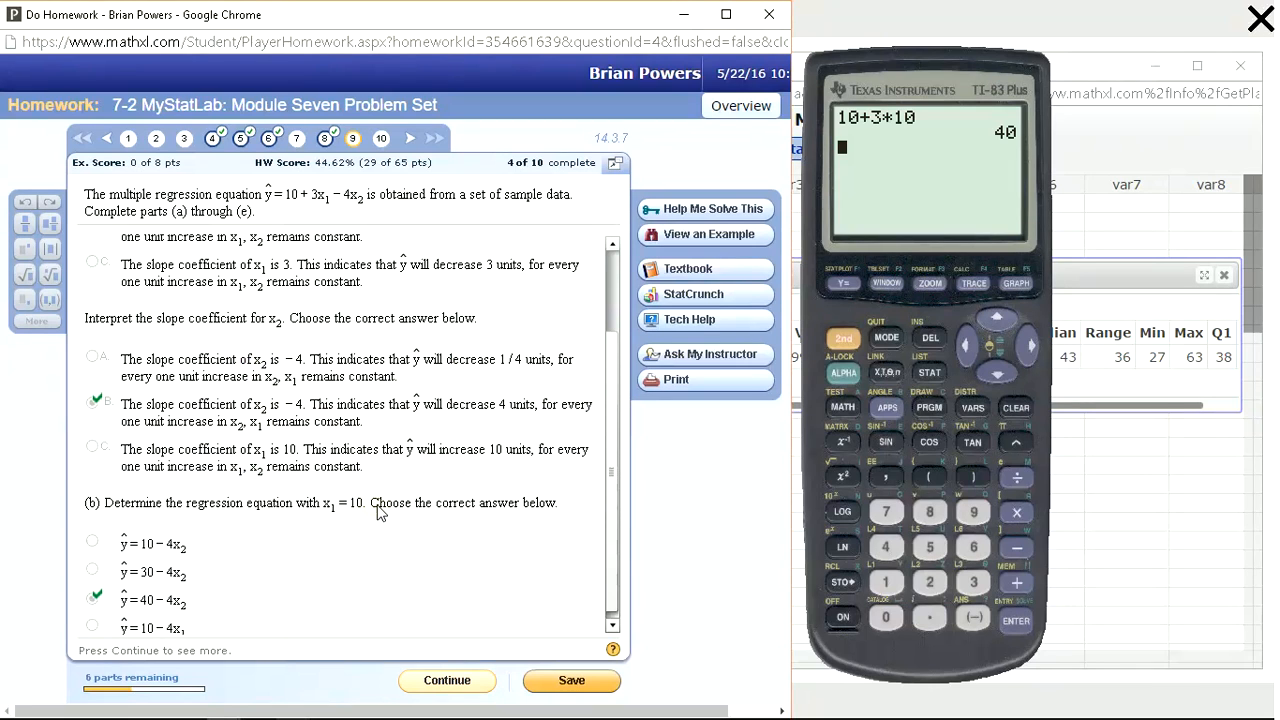
key("Return")
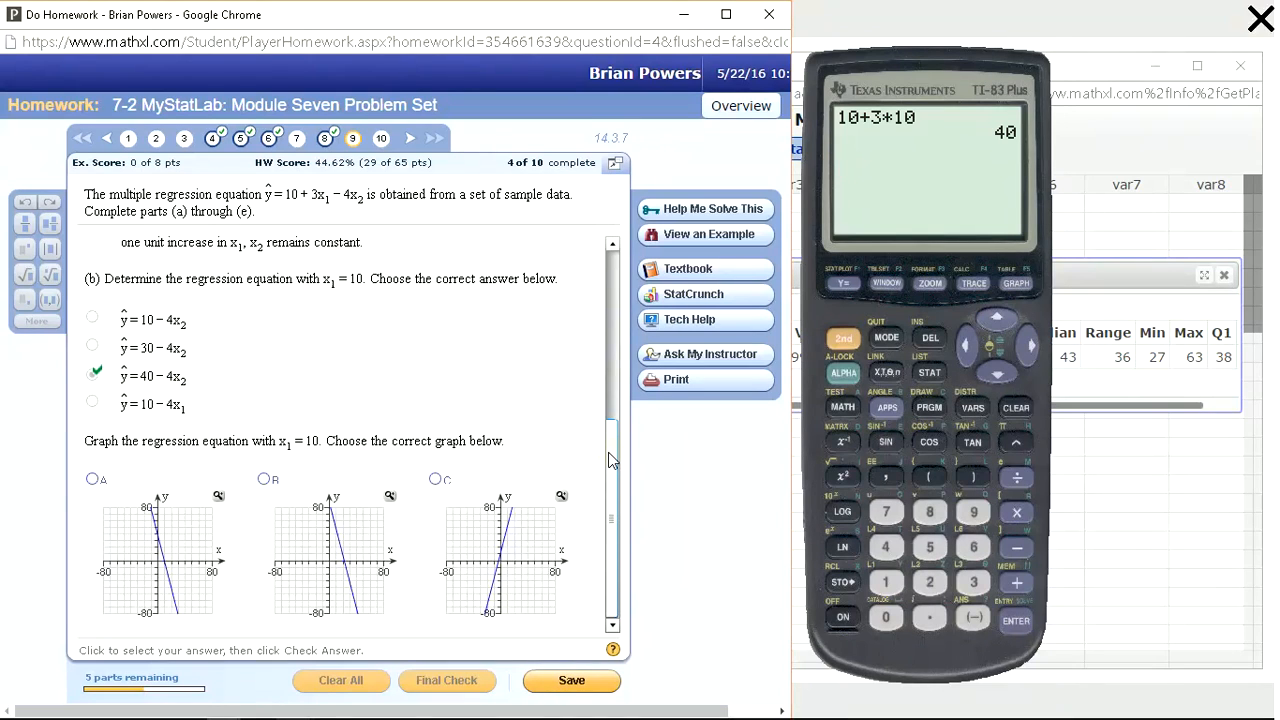
Switch to the Desmos graphing calculator and restore its maximized window so the homework shows beside it.
key("alt+Tab")
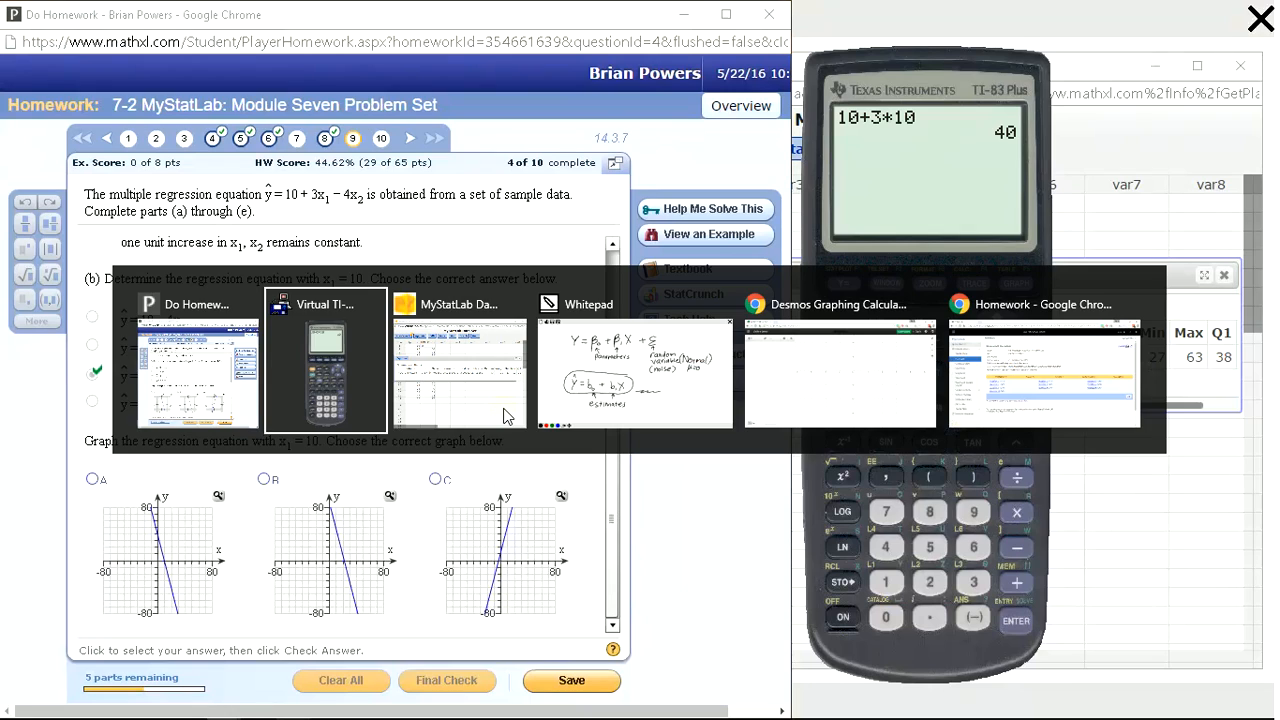
key("Tab")
key("Tab")
key("Tab")
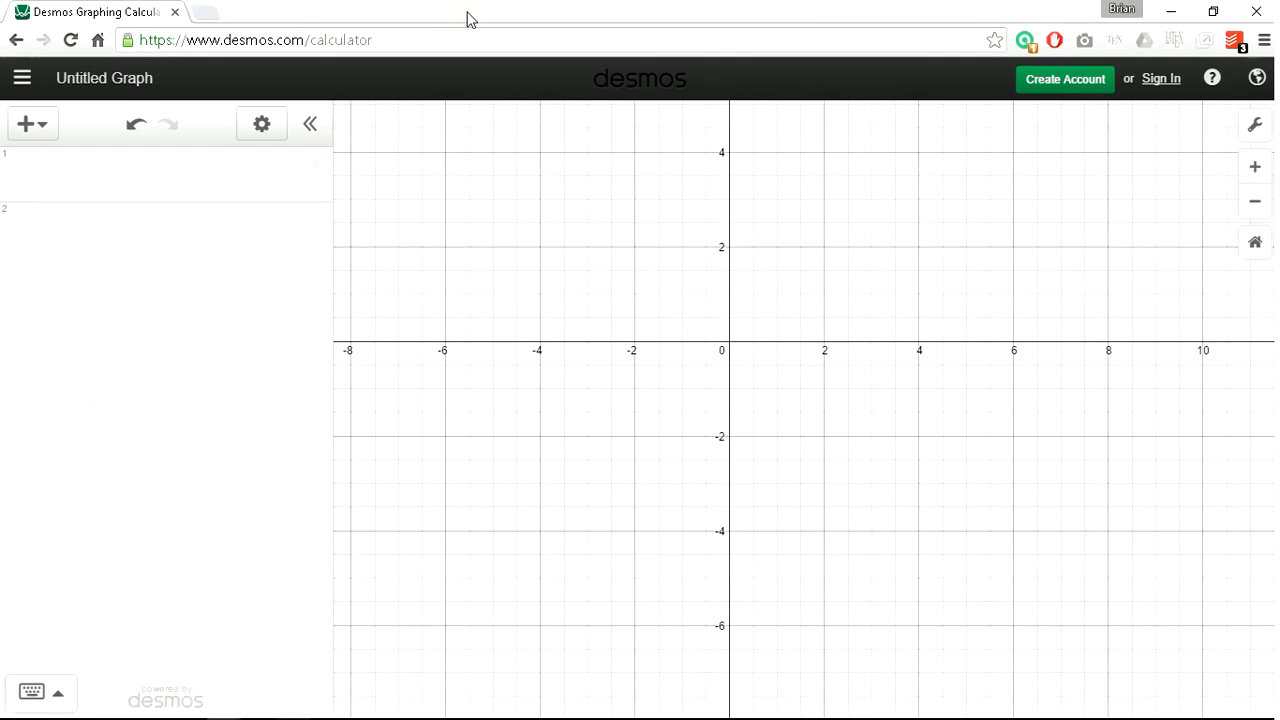
left_click_drag(470, 18, 814, 249)
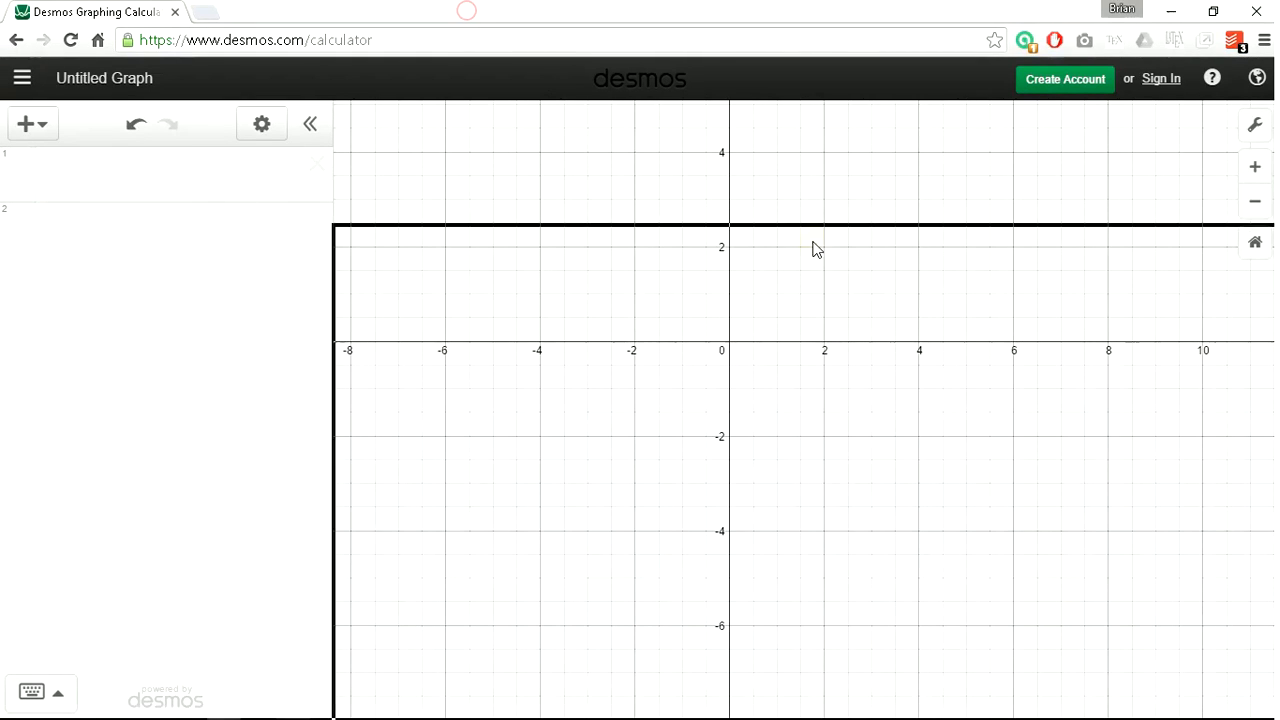
left_click_drag(768, 120, 752, 120)
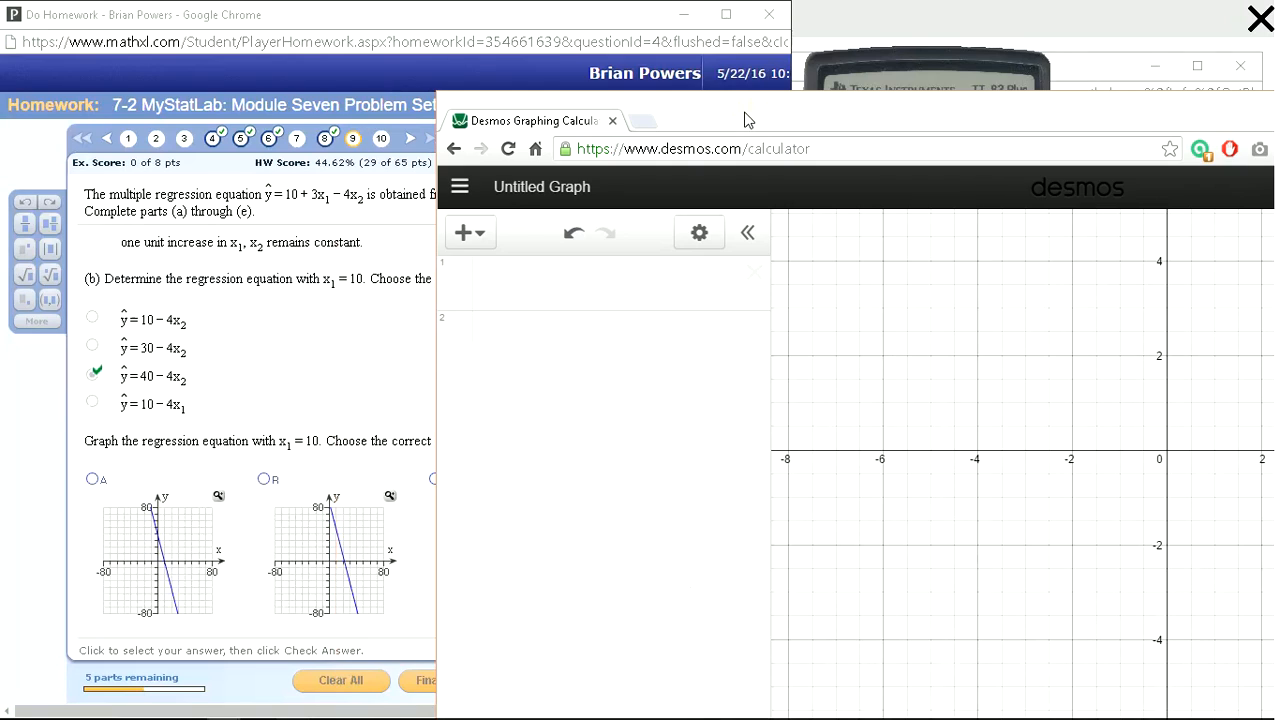
Graph the equation y = 40 − 4x in the first expression line of Desmos.
left_click(520, 284)
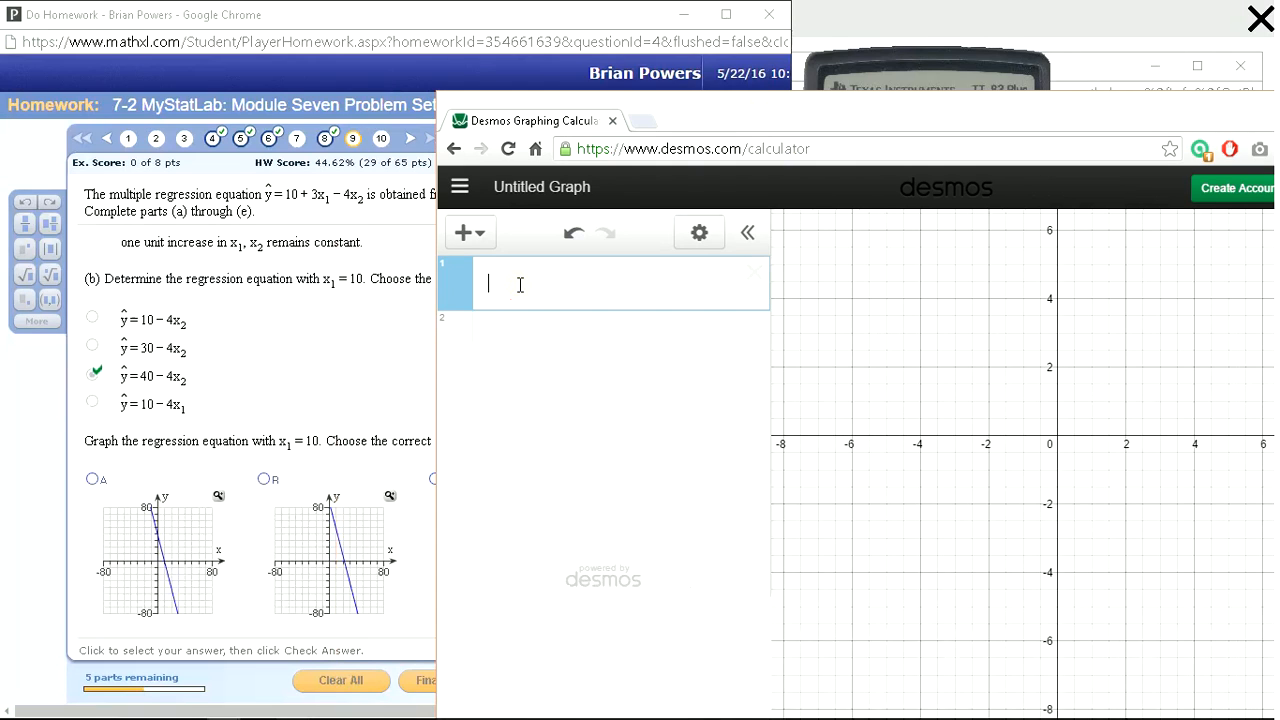
type("y")
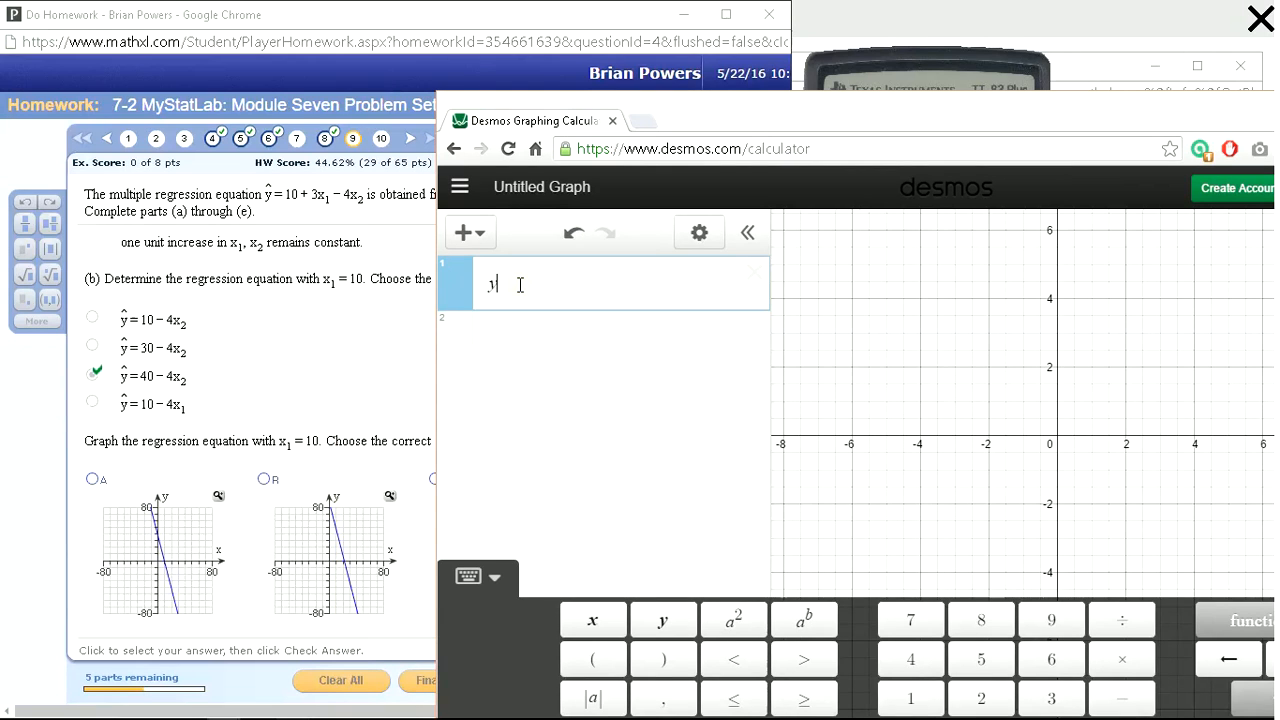
type("=")
type("40-4")
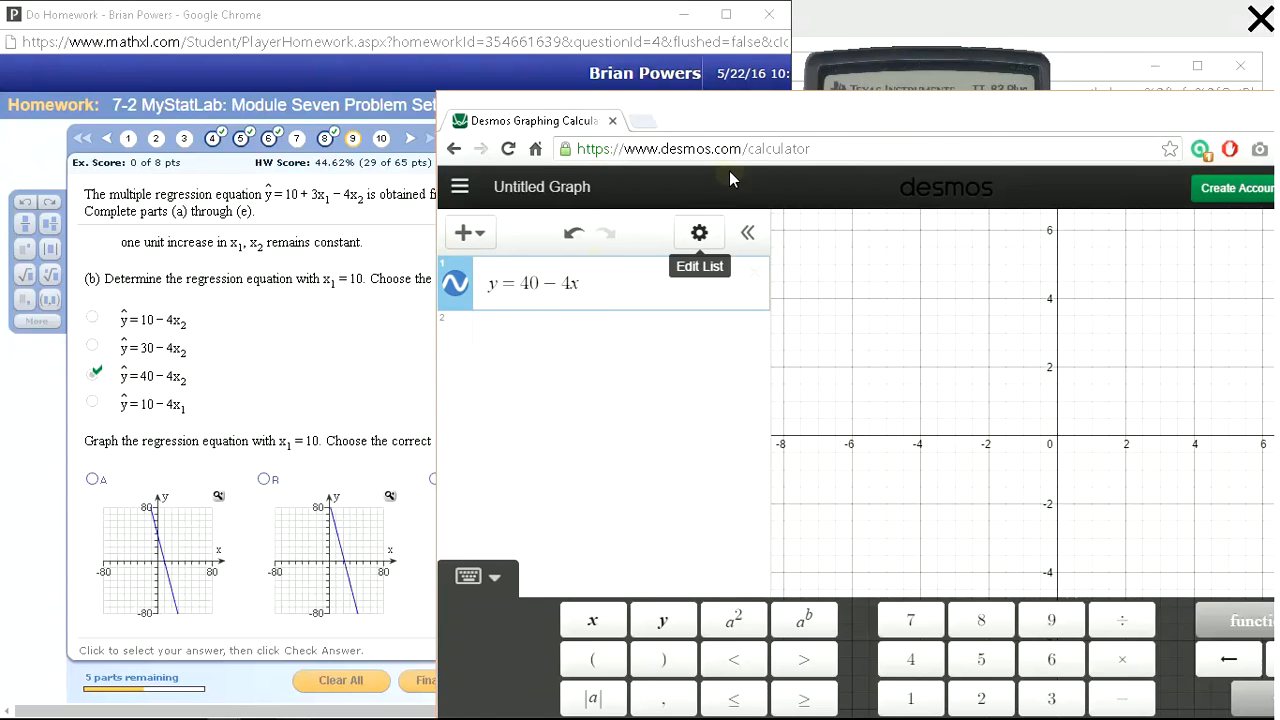
Zoom the Desmos graph out to about -80 to 80 on the x-axis and move the window aside from the homework.
double_click(788, 107)
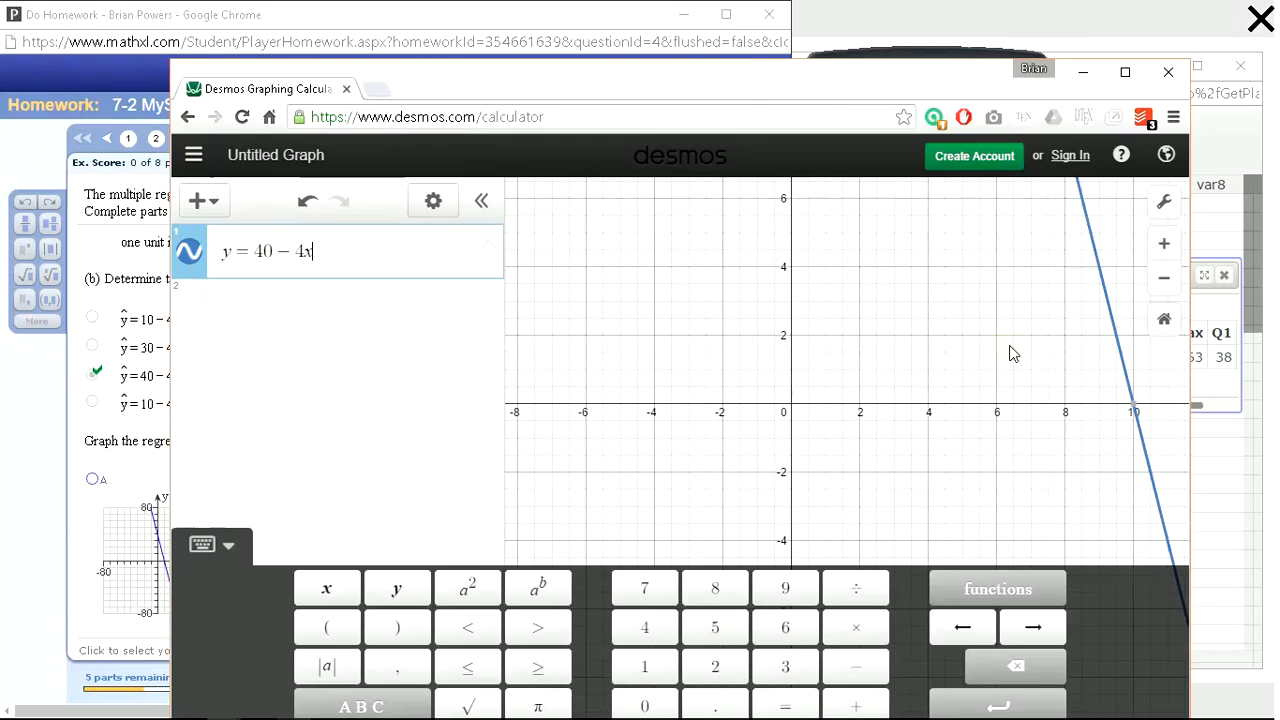
left_click(988, 346)
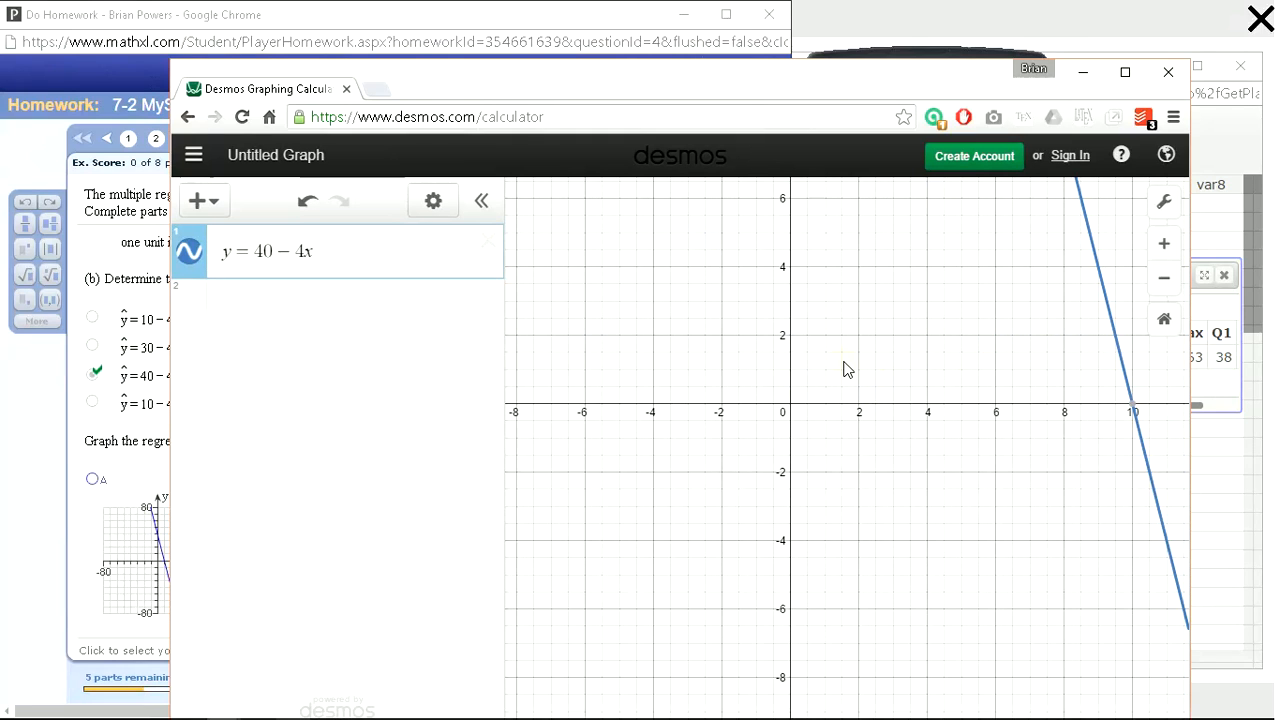
left_click(1163, 279)
left_click(1163, 279)
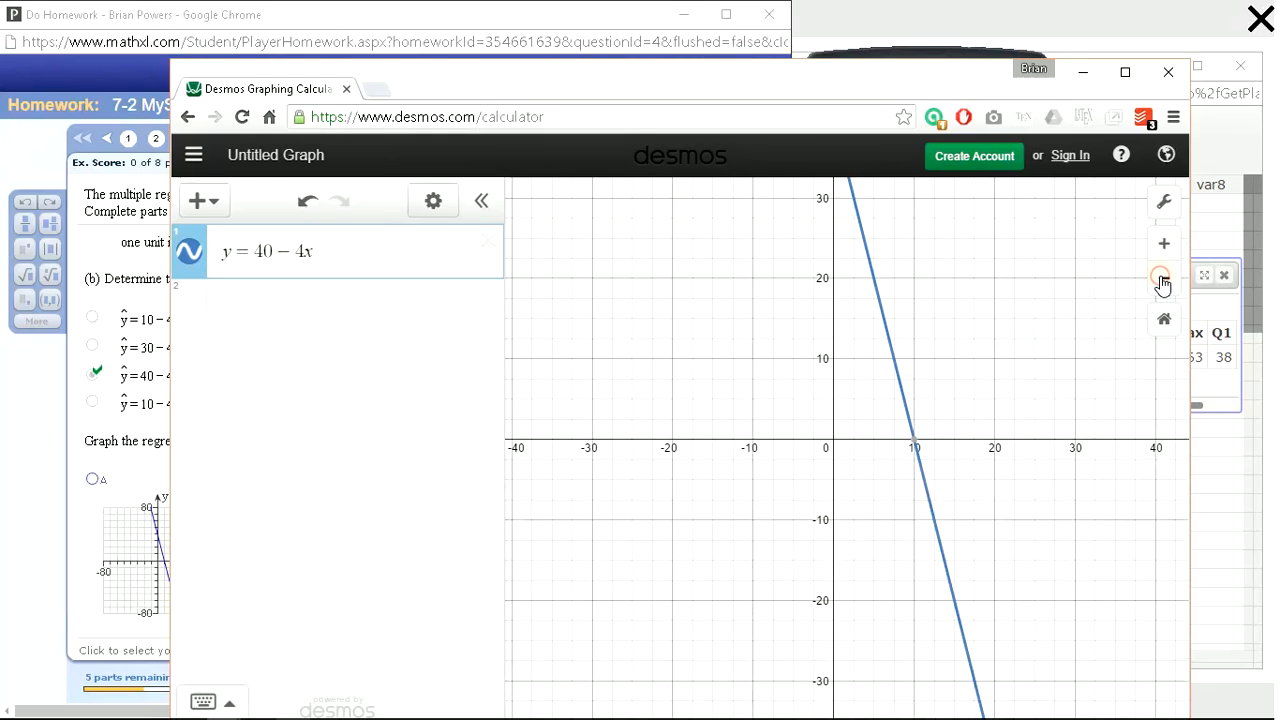
left_click(1163, 279)
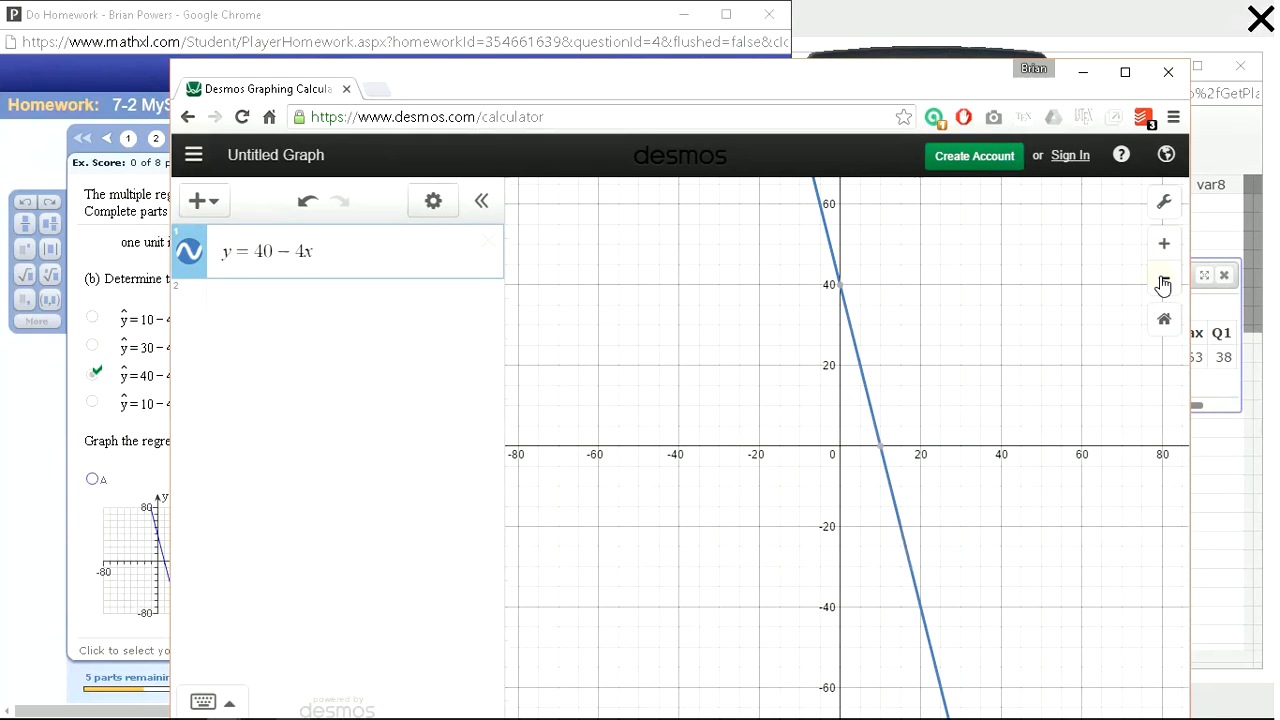
left_click_drag(668, 85, 821, 47)
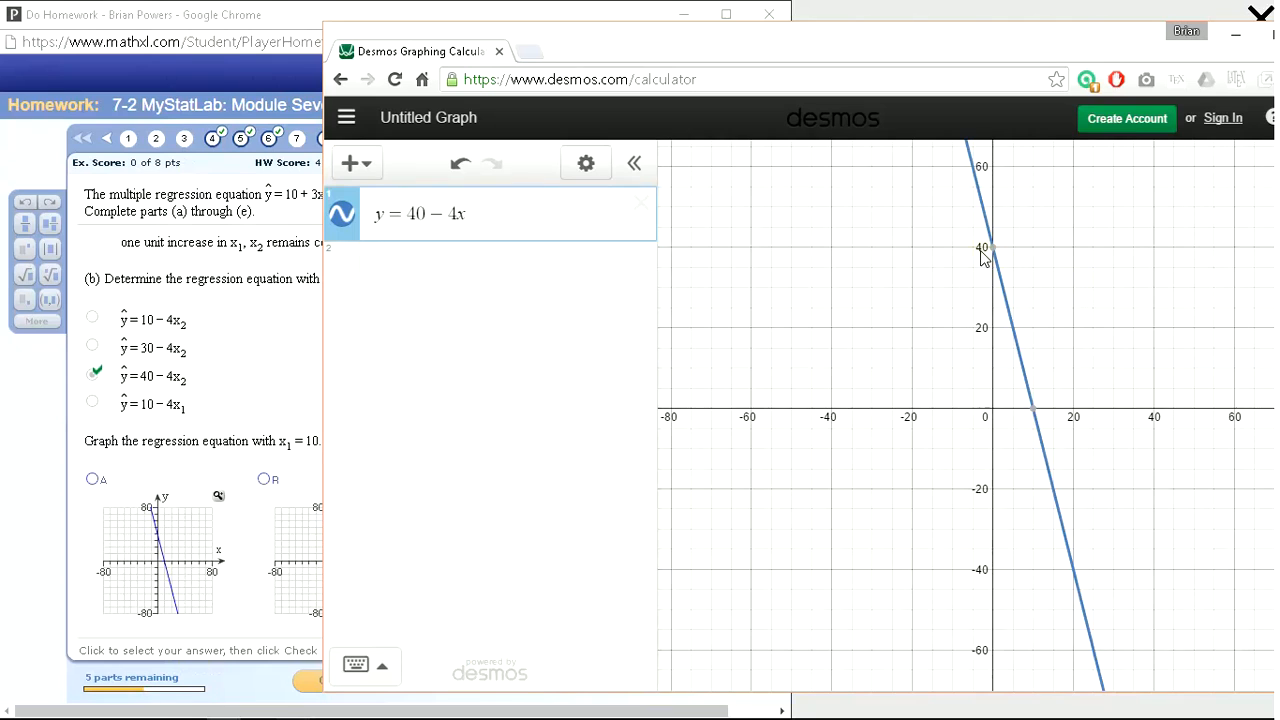
Return to the homework and enlarge answer graph B to compare its line with the Desmos graph.
mouse_move(994, 258)
left_click(235, 27)
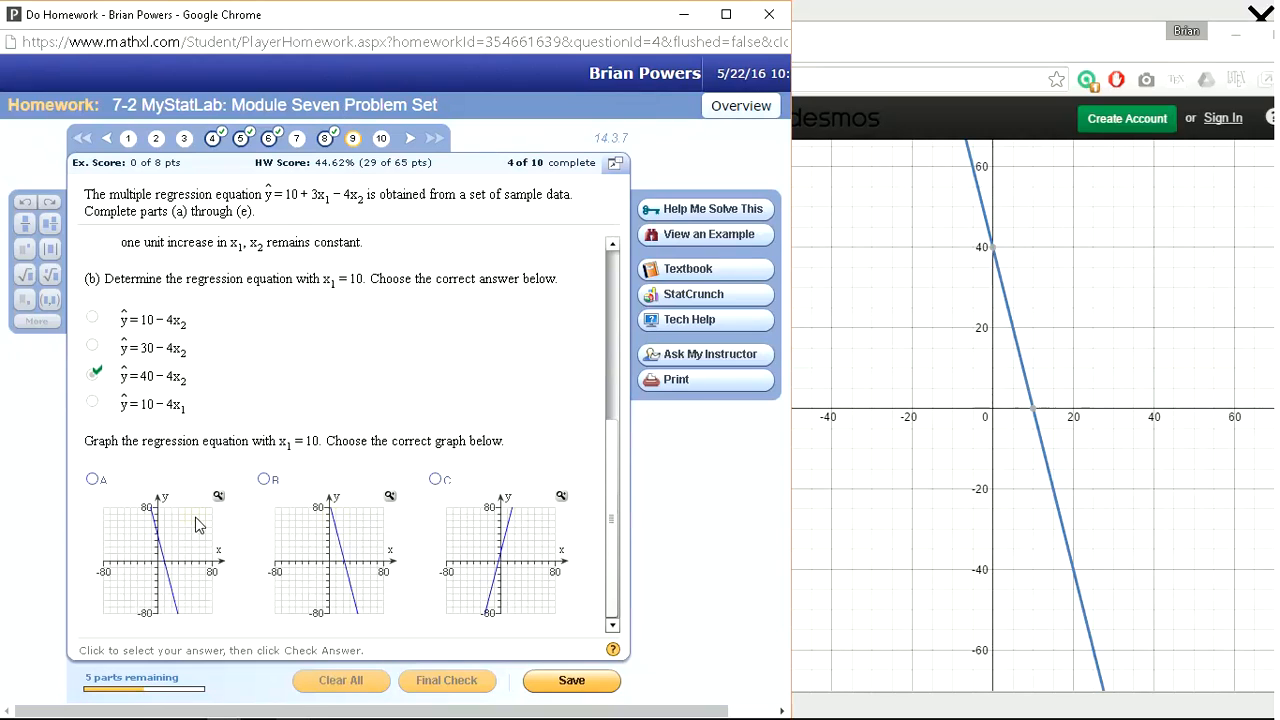
left_click(391, 497)
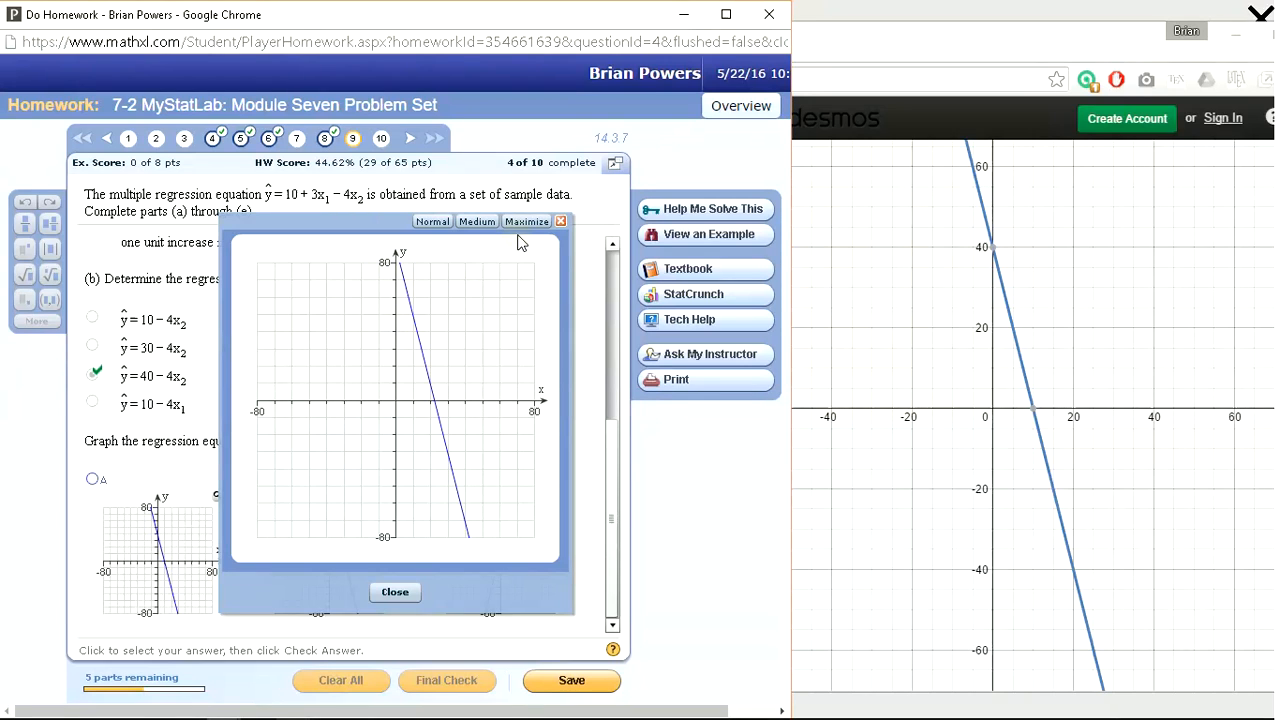
Enlarge graph A for comparison, submit it as the graph of the equation with x1 = 10, and continue to part (c).
left_click(560, 222)
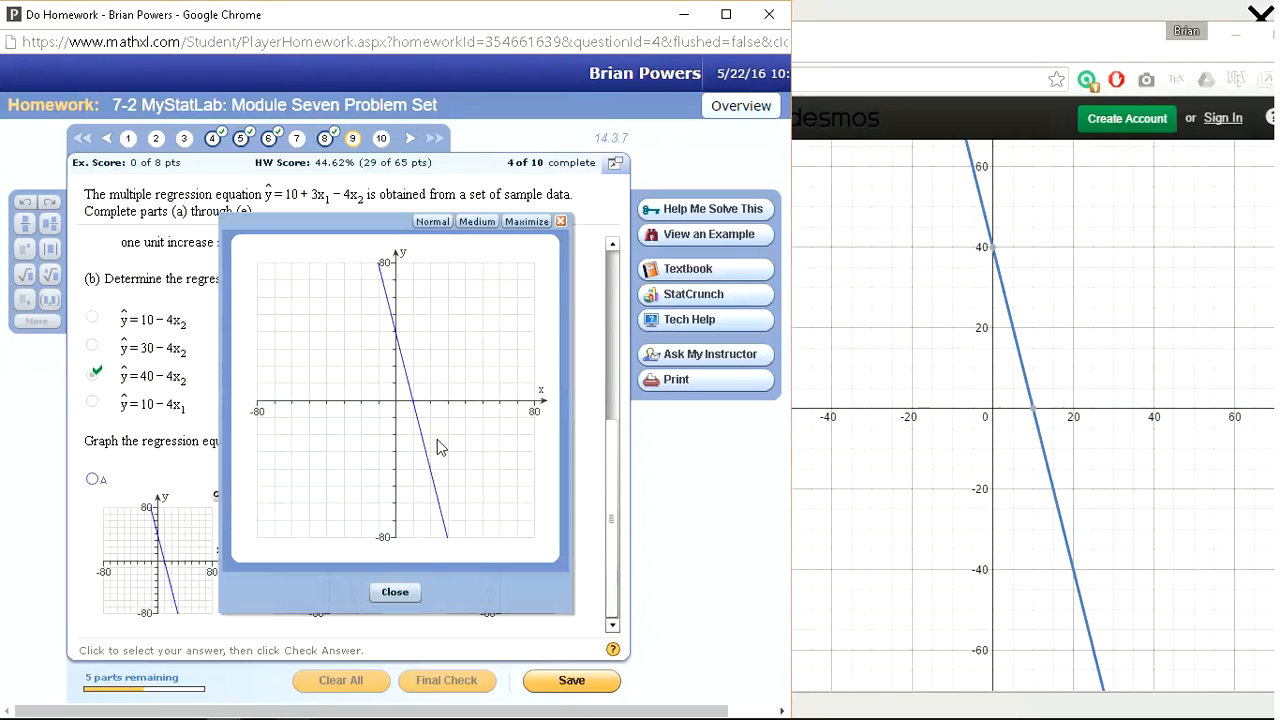
left_click(561, 223)
left_click(93, 480)
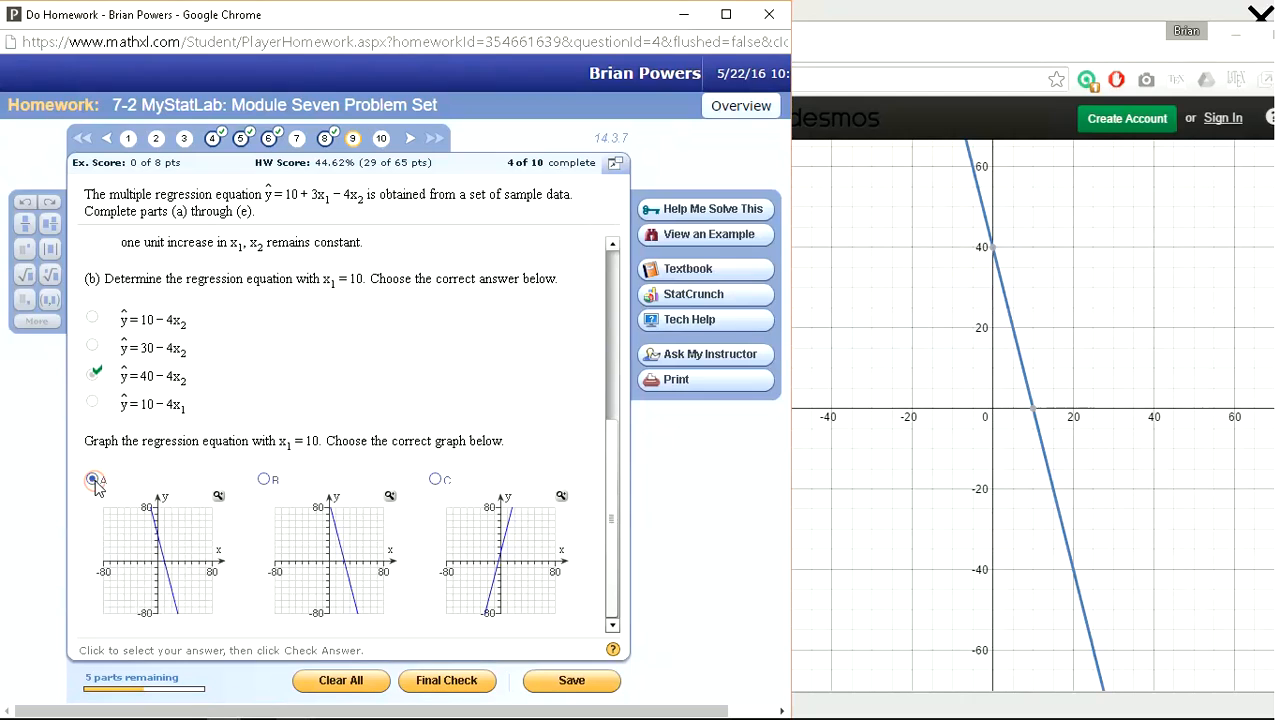
key("Return")
key("Return")
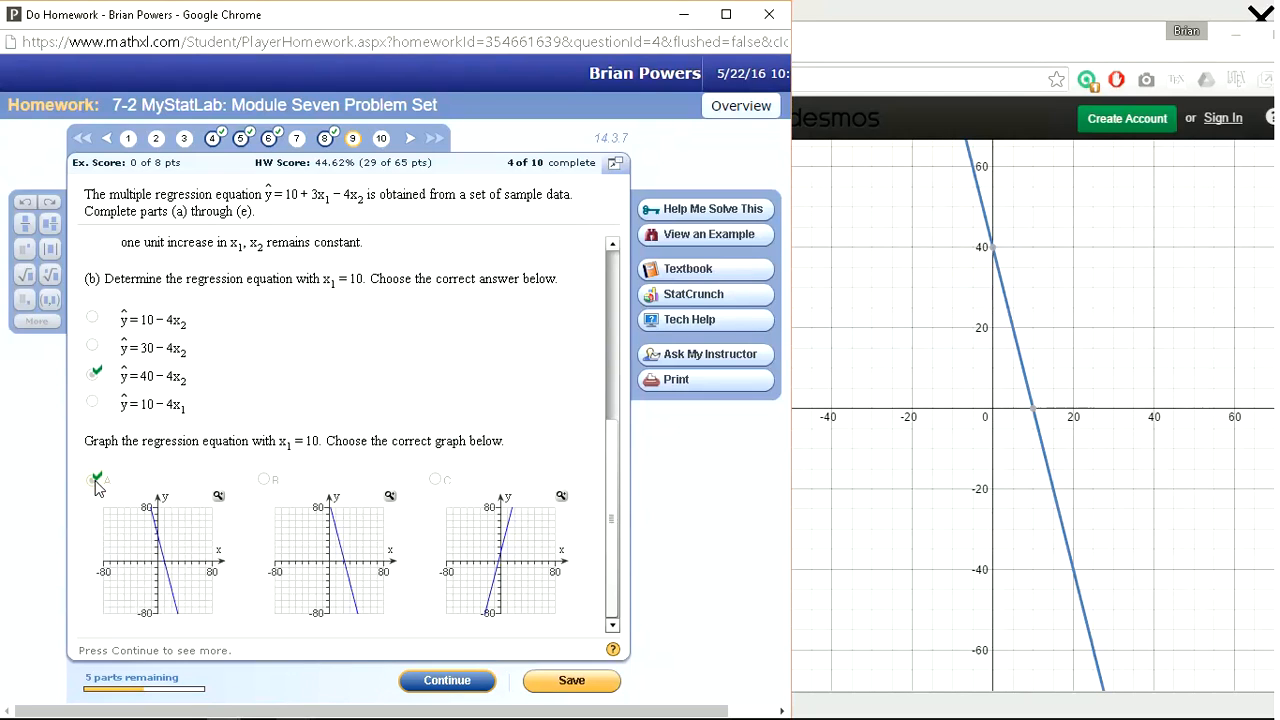
key("Return")
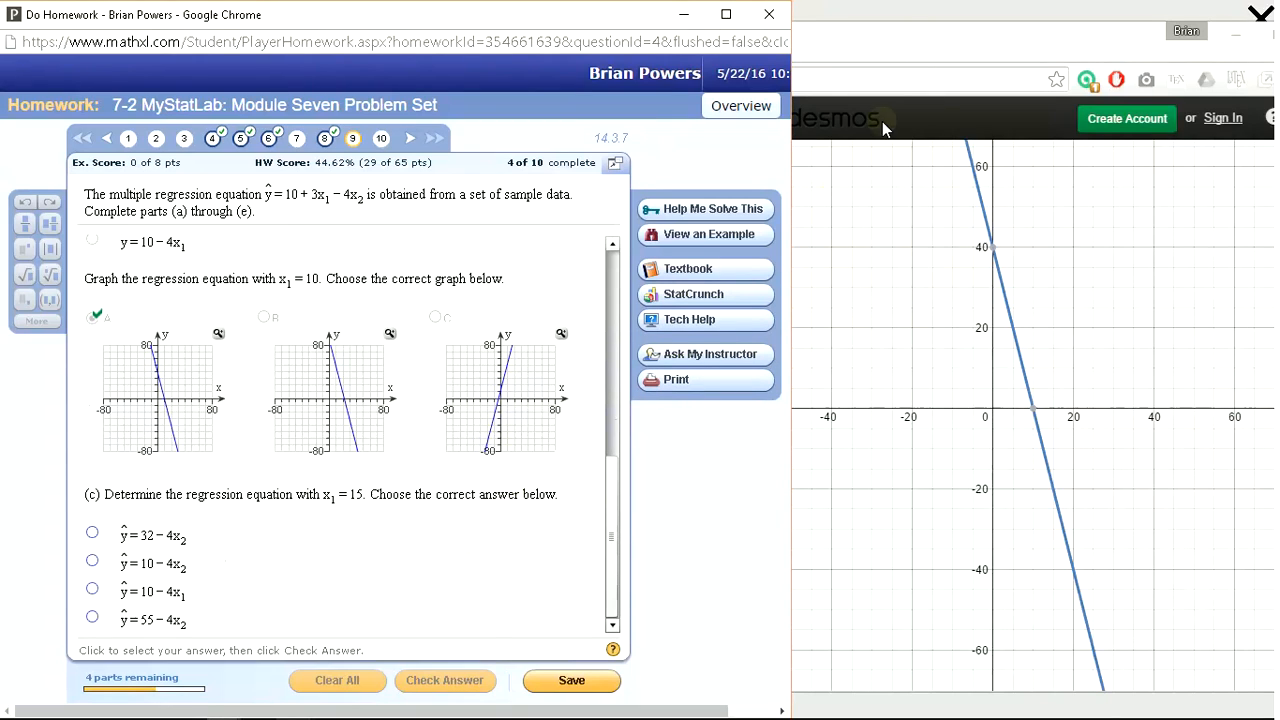
Move the Desmos window aside and calculate 10+3*15 on the TI-83 Plus emulator beside the homework.
left_click_drag(932, 42, 1027, 212)
left_click(932, 55)
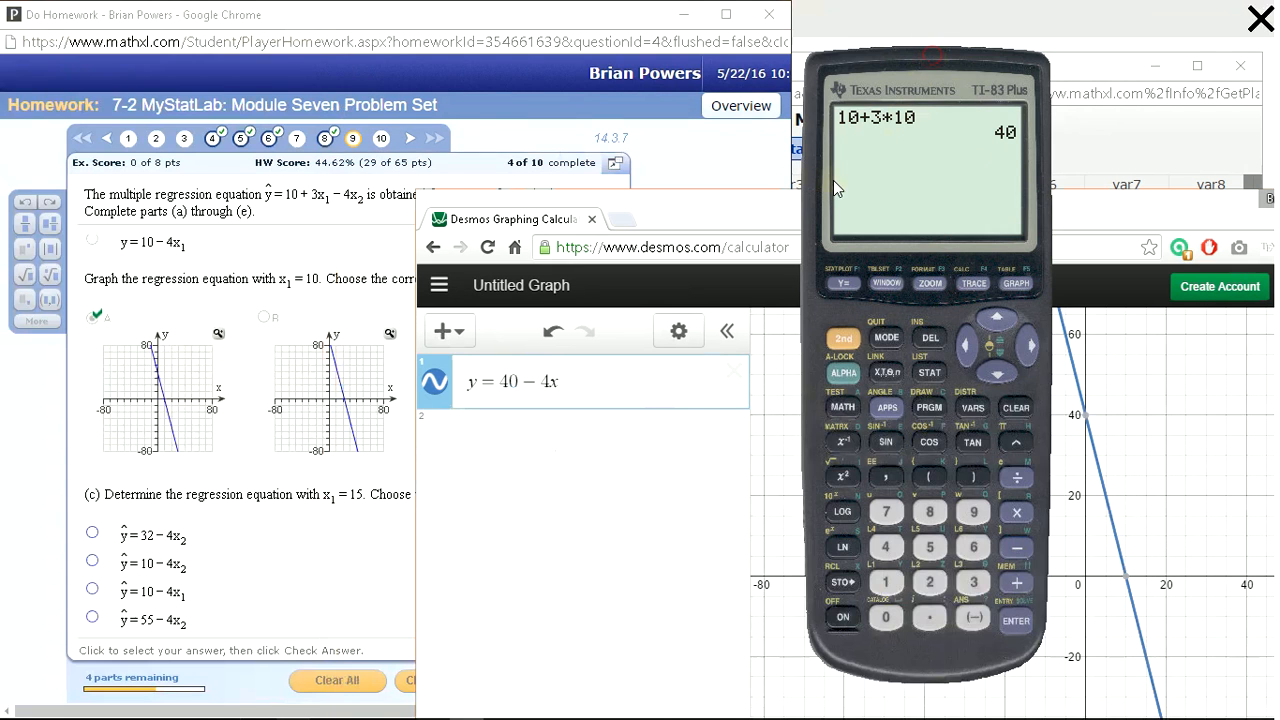
left_click(250, 563)
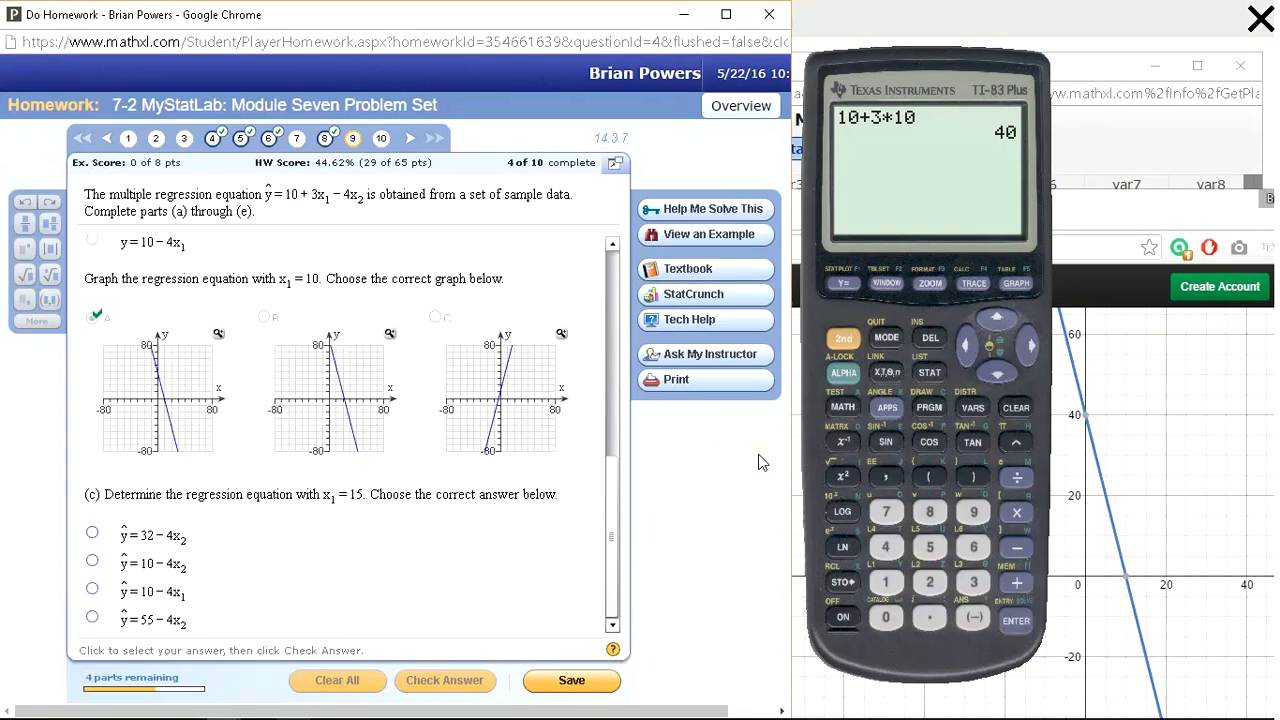
left_click(885, 582)
left_click(885, 617)
left_click(1018, 582)
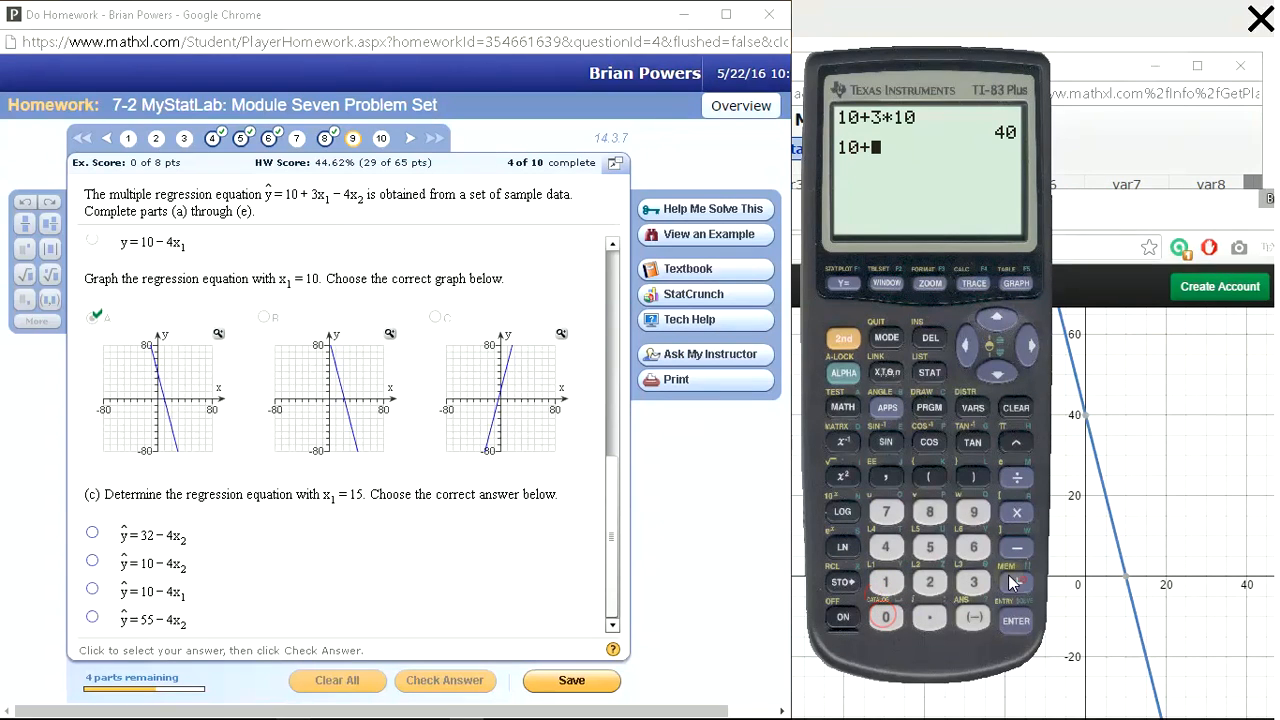
left_click(975, 584)
left_click(1017, 512)
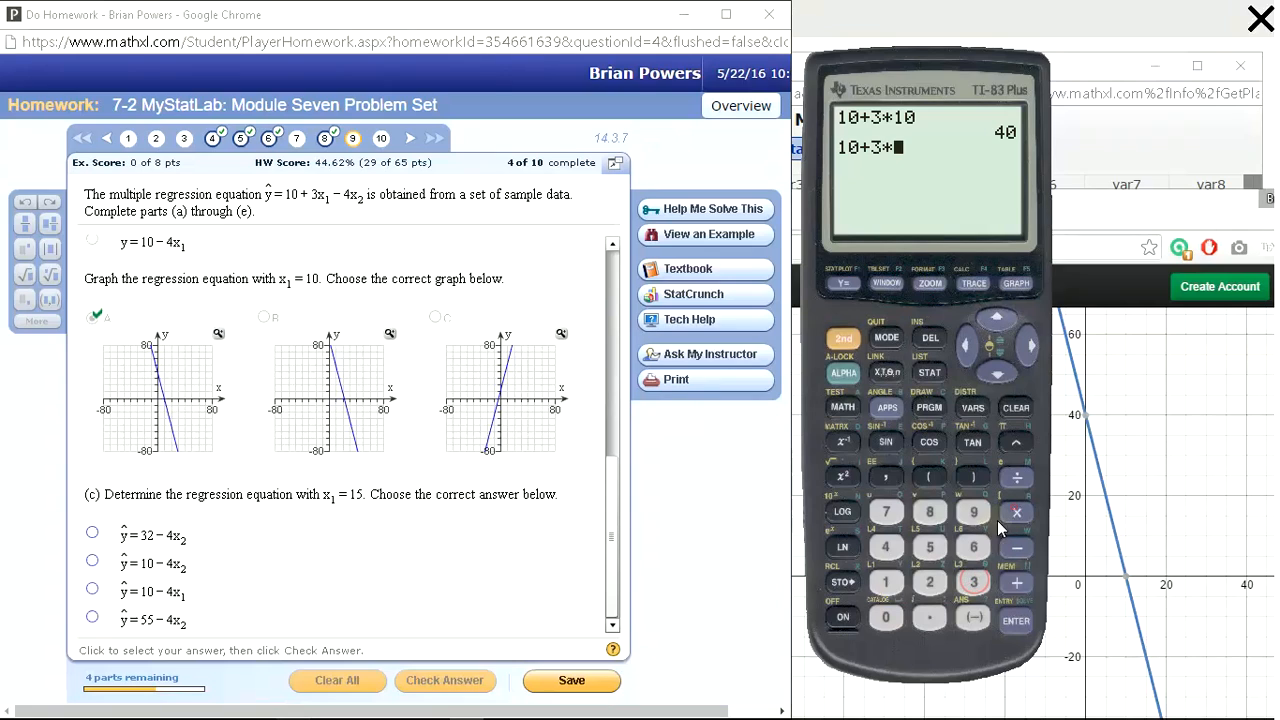
left_click(885, 582)
left_click(929, 547)
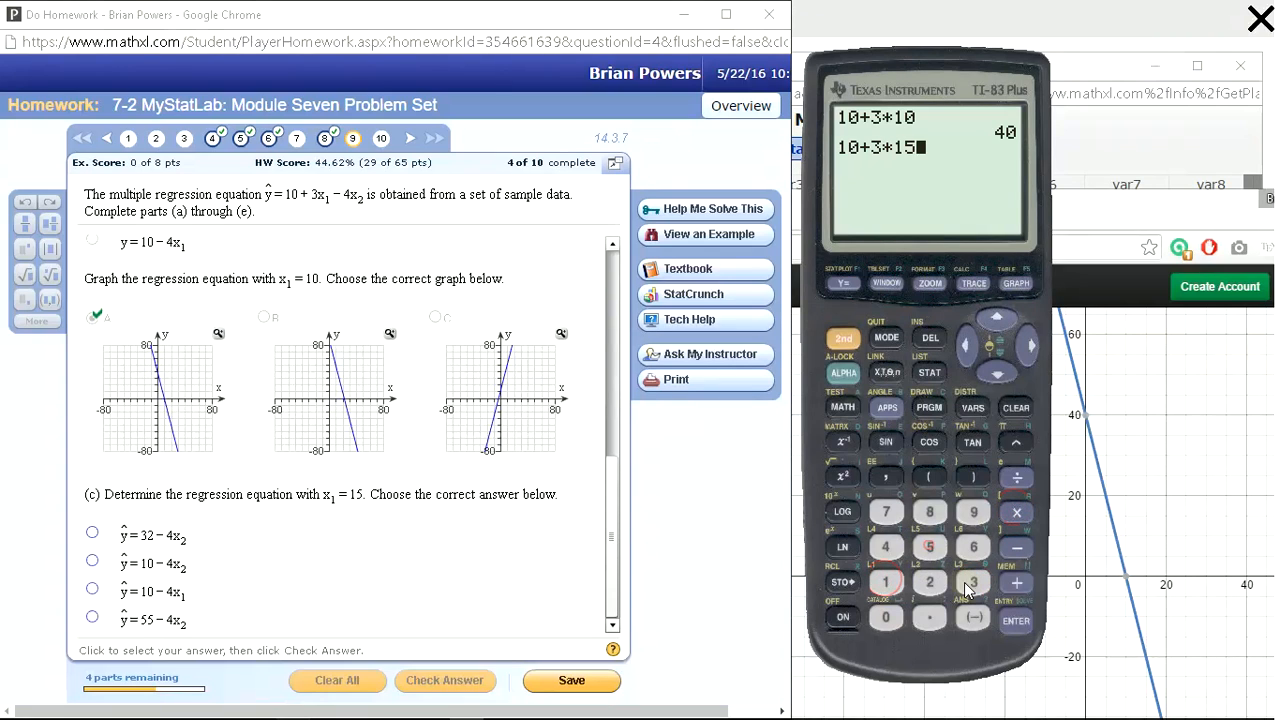
left_click(1016, 621)
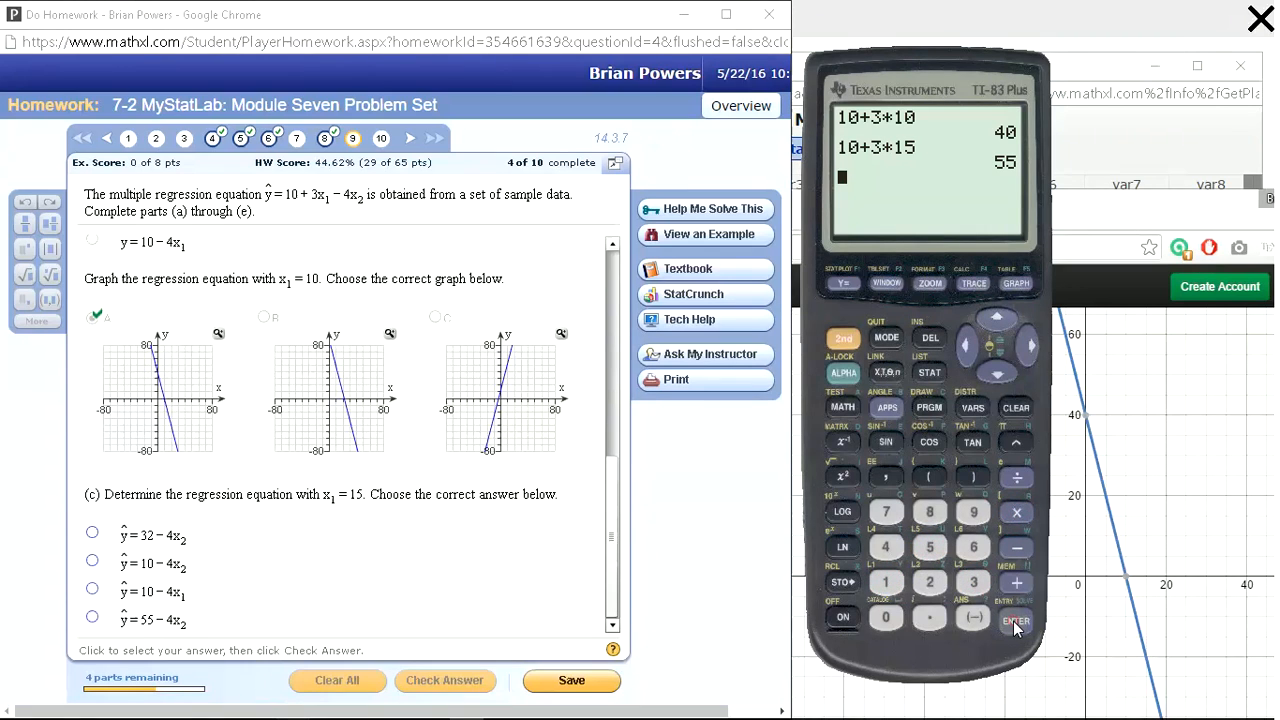
Submit ŷ = 55 − 4x2 as the part (c) equation in the homework and continue to its graph question.
left_click(96, 620)
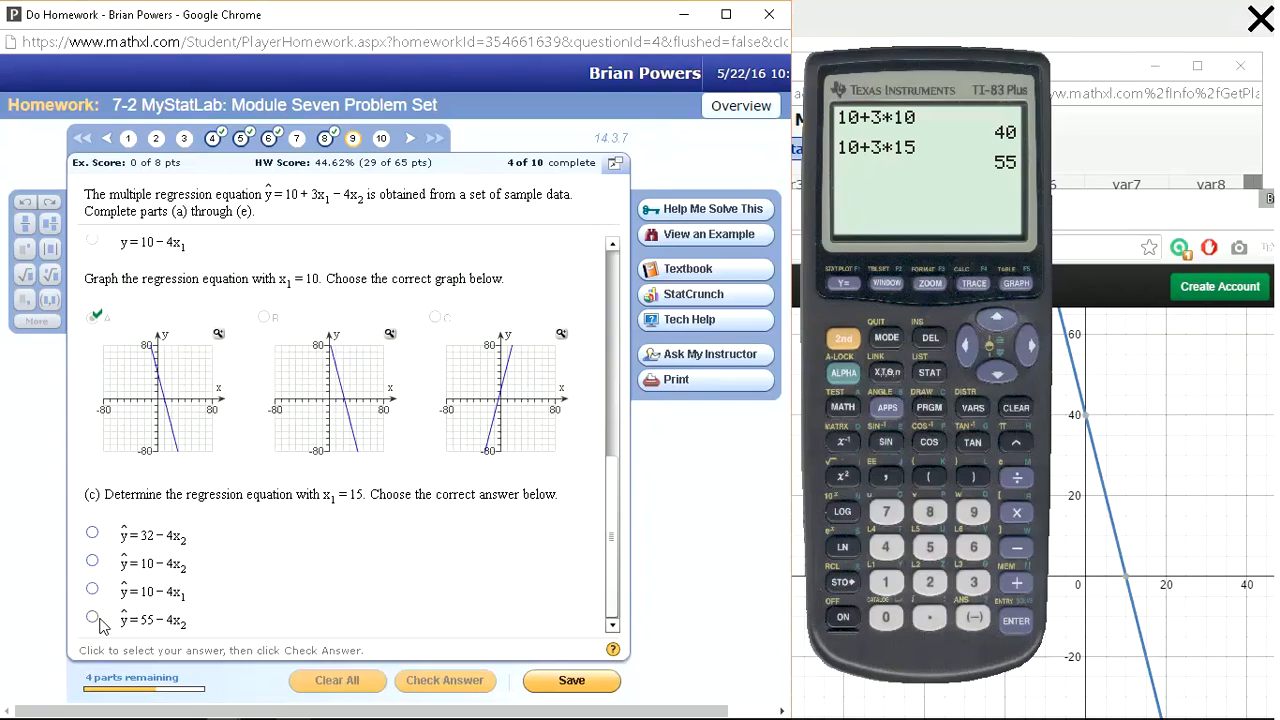
left_click(95, 617)
left_click(95, 617)
left_click(95, 617)
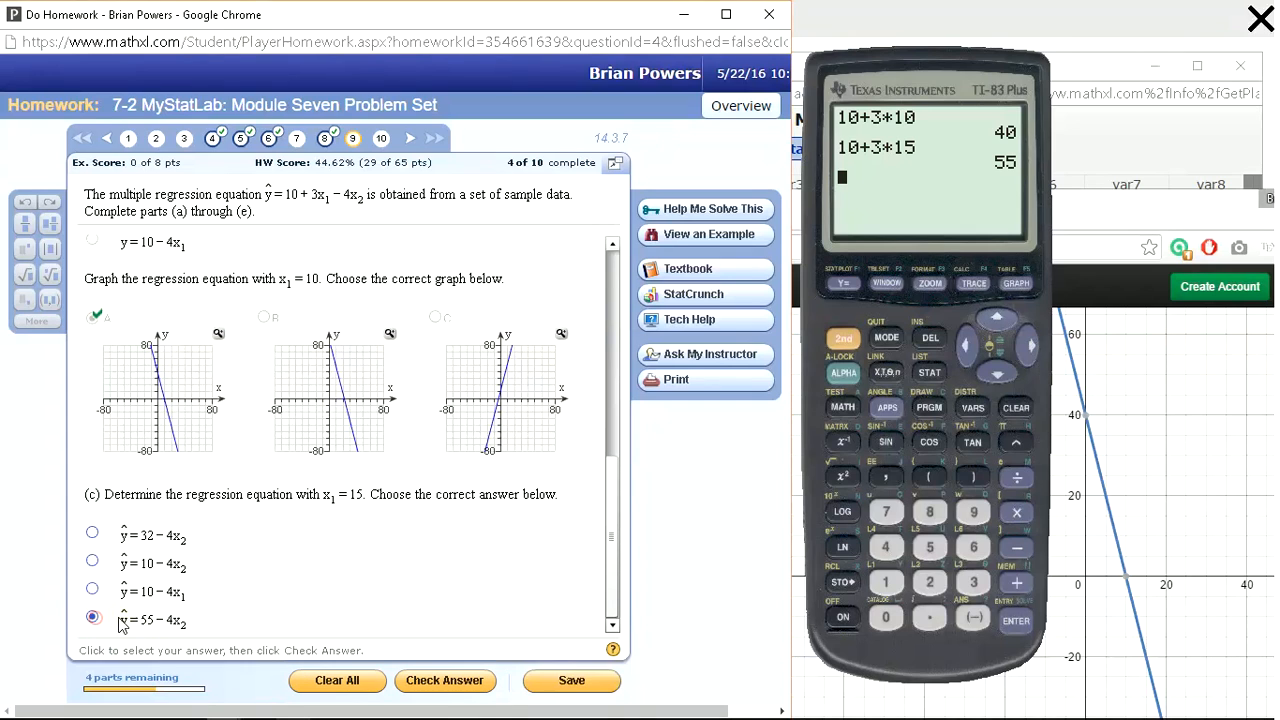
key("Return")
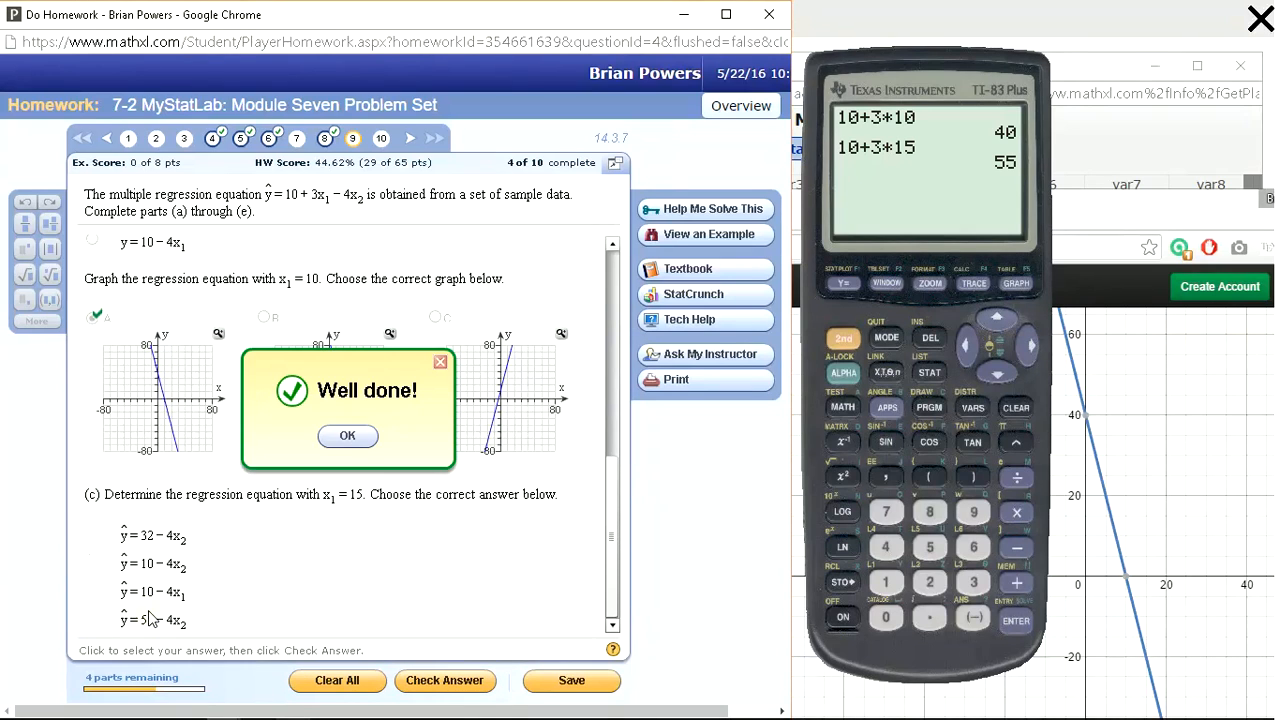
key("Return")
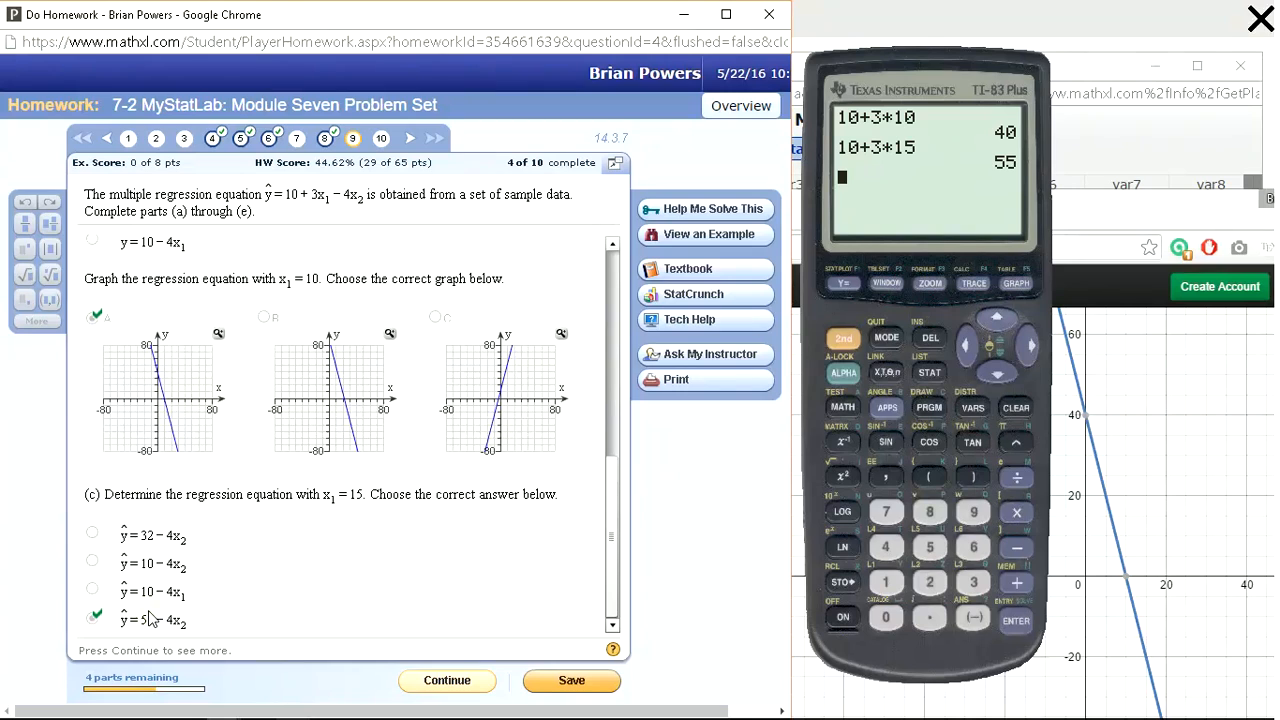
key("Return")
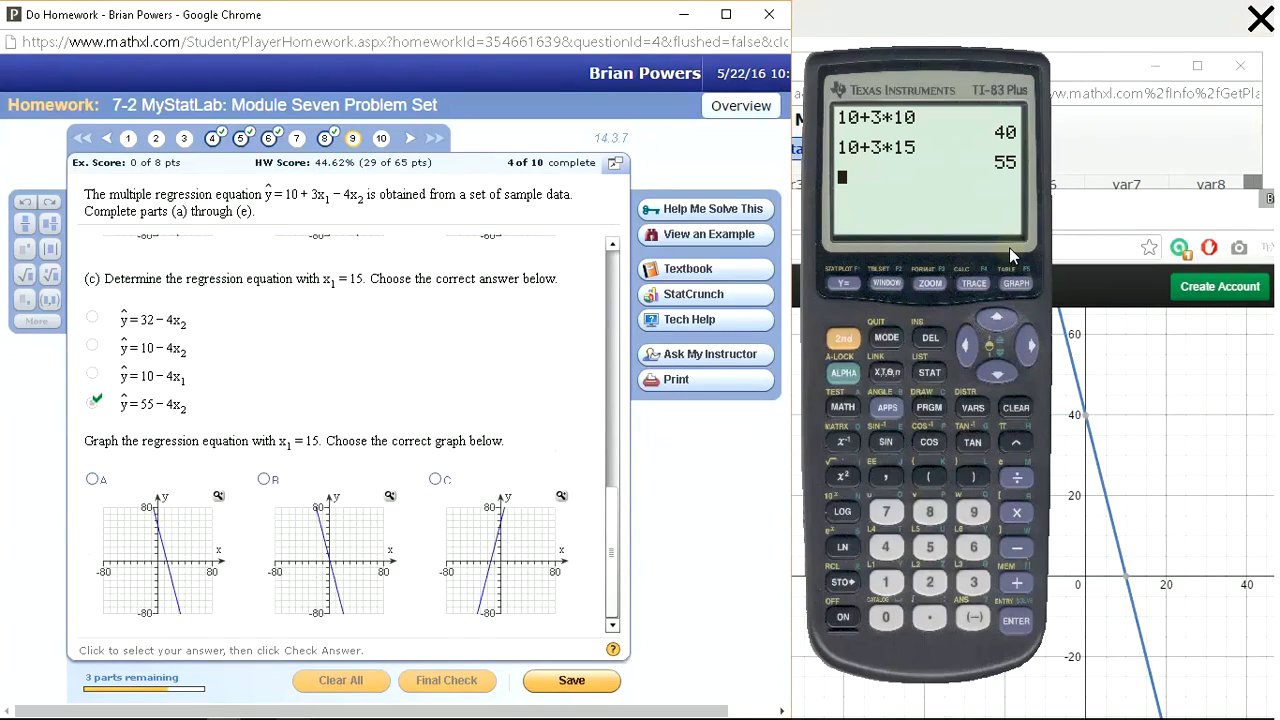
Switch to Desmos, change the graphed equation to y = 55 − 4x, and move the window up to check its intercepts.
left_click(1100, 218)
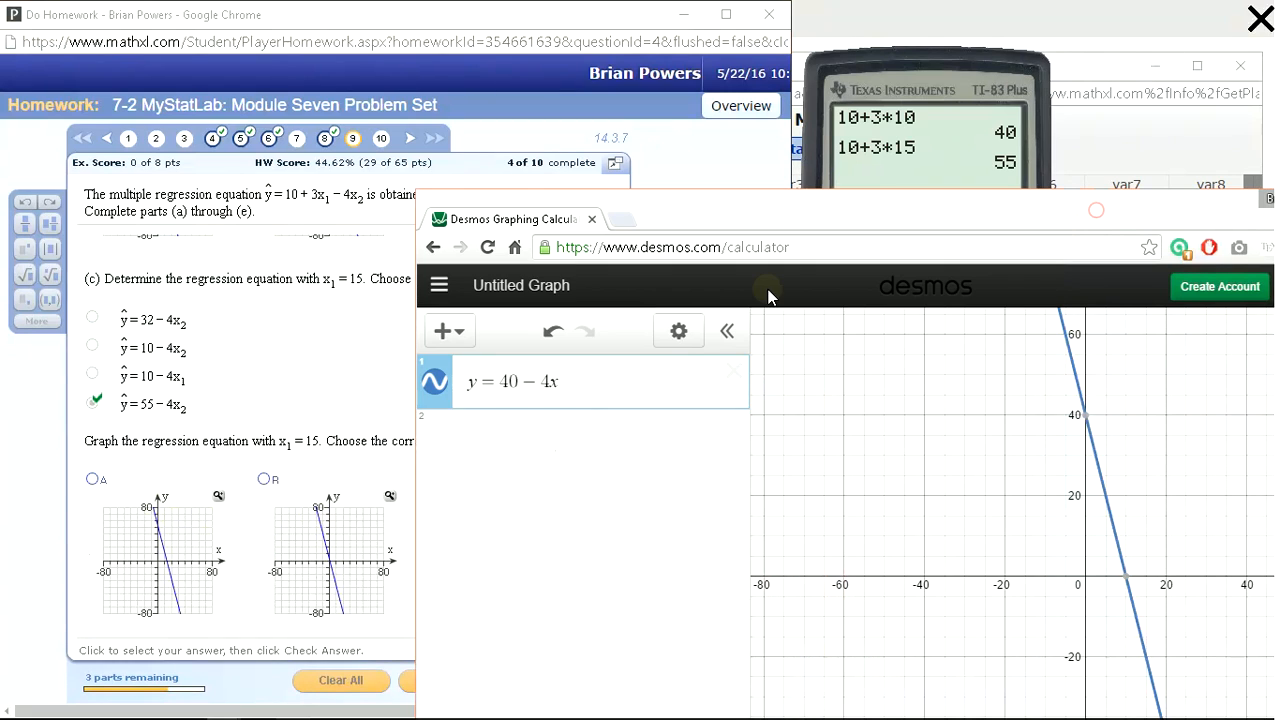
left_click(512, 383)
key("BackSpace")
key("BackSpace")
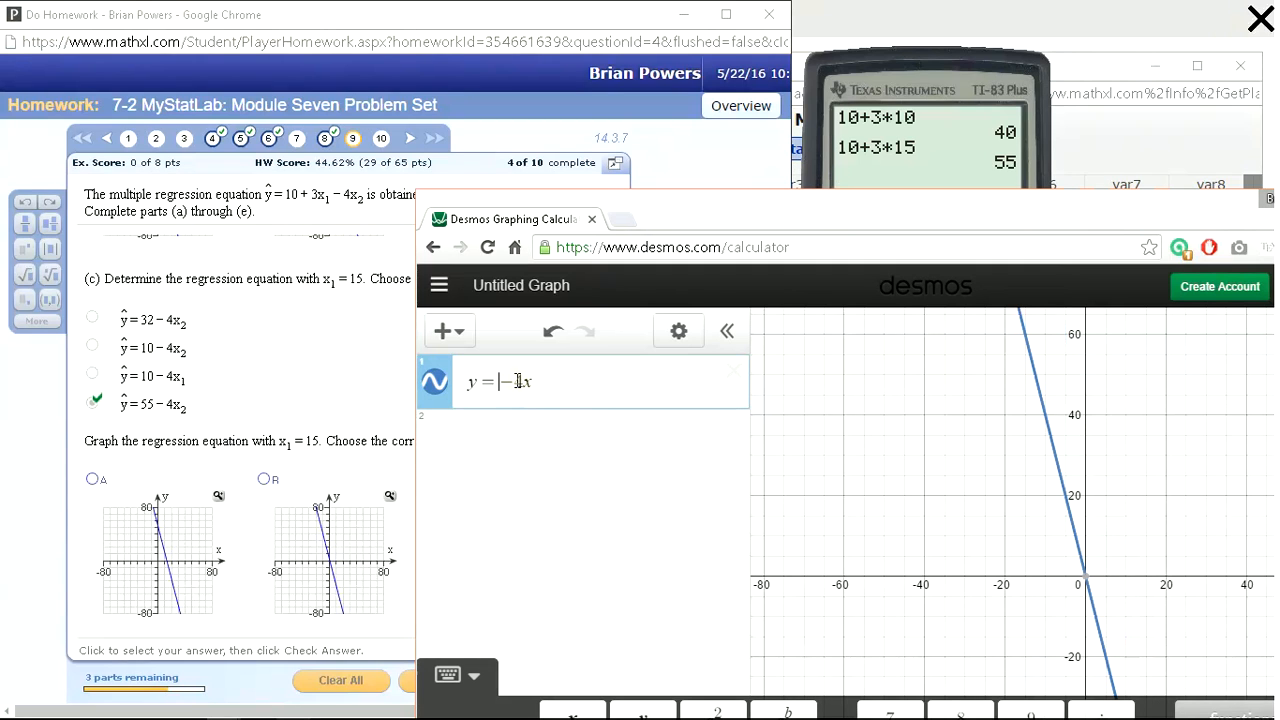
type("55")
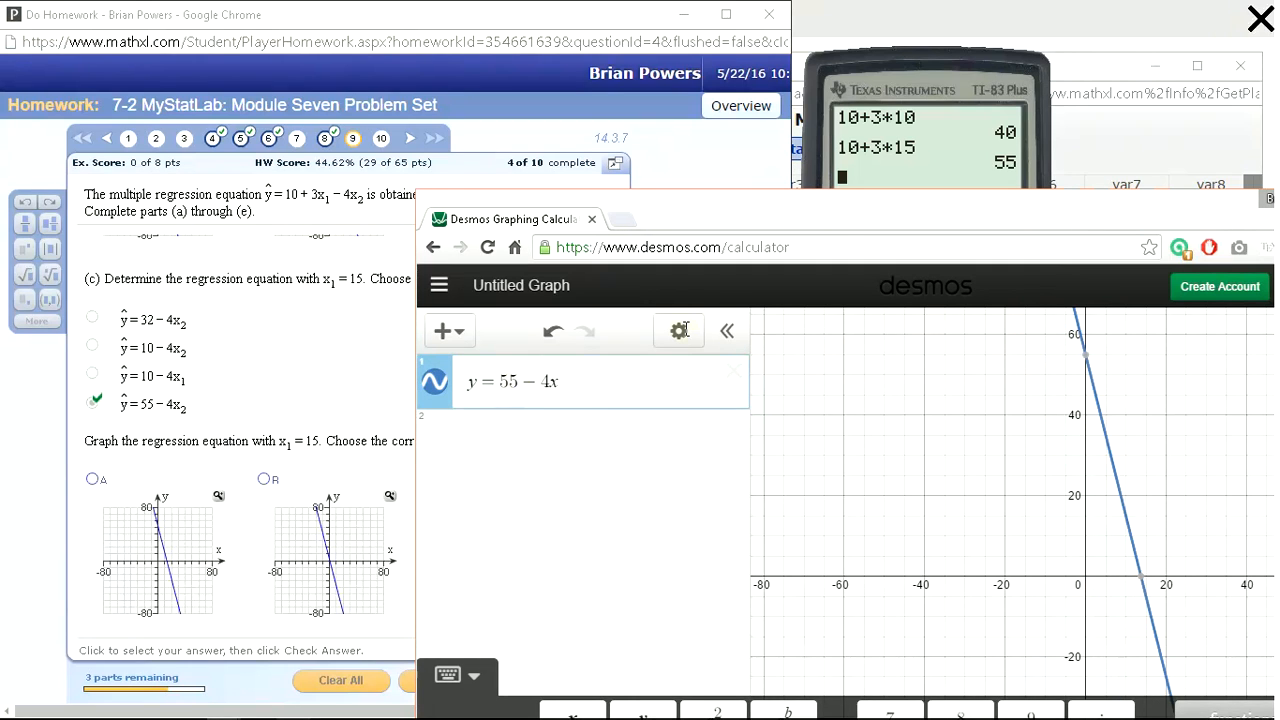
left_click_drag(841, 221, 843, 117)
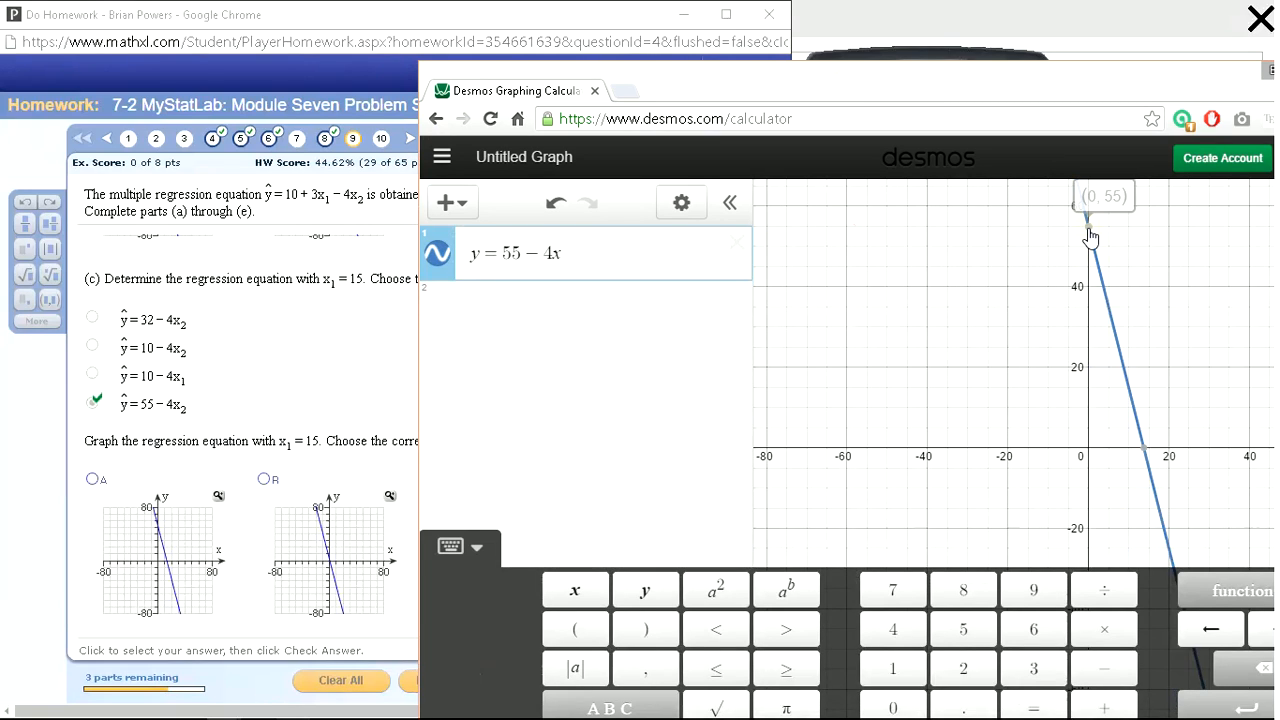
left_click(1144, 450)
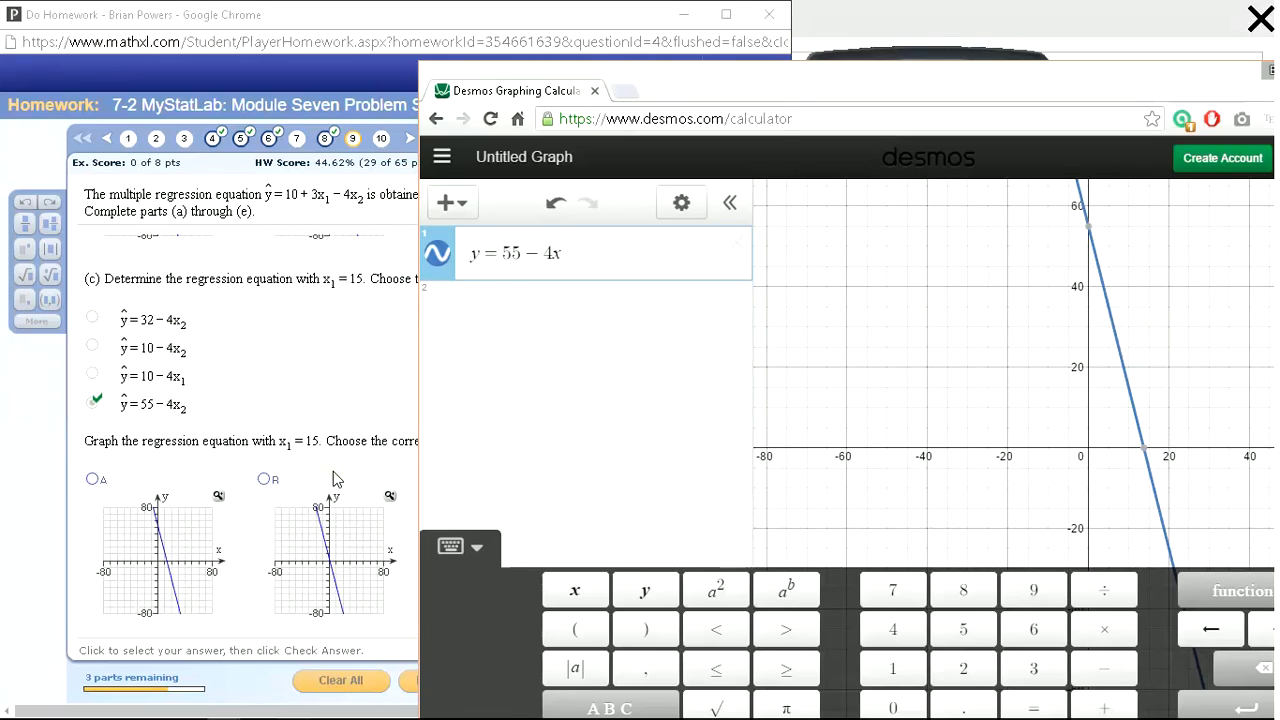
Return to the homework, enlarge graph A to compare it, submit it for x1 = 15, and continue to part (d).
left_click(352, 470)
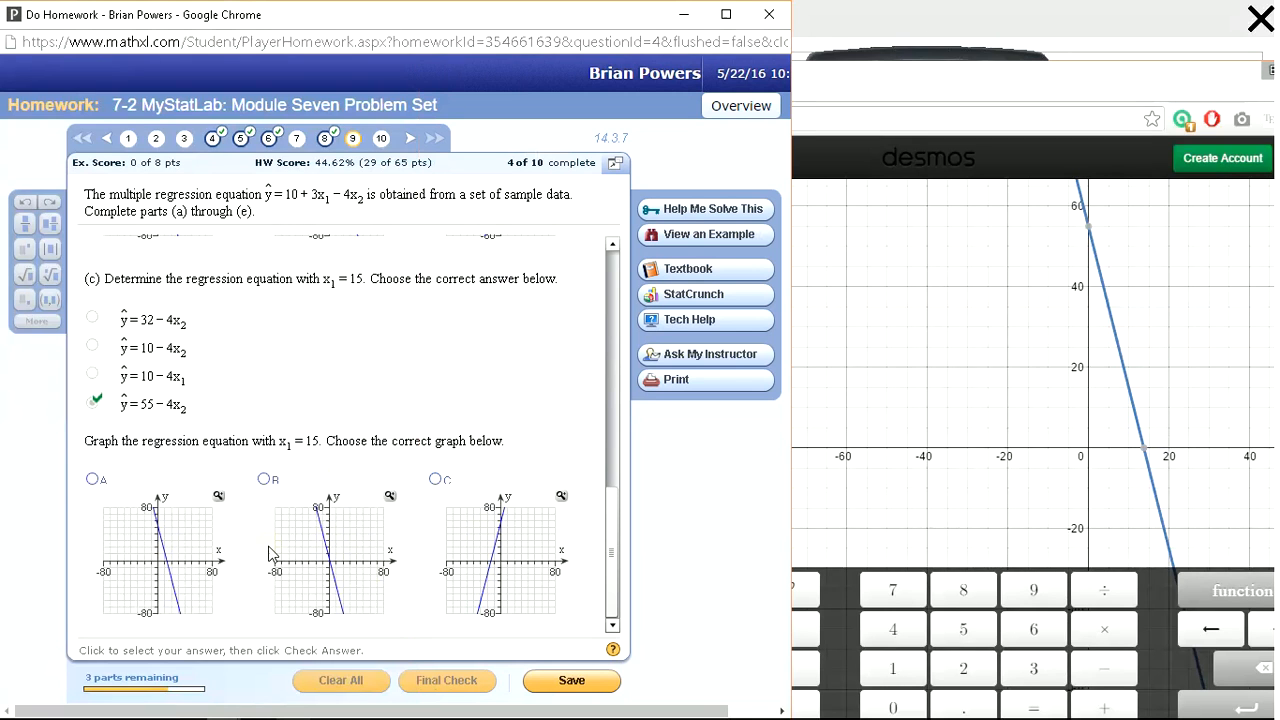
left_click(219, 497)
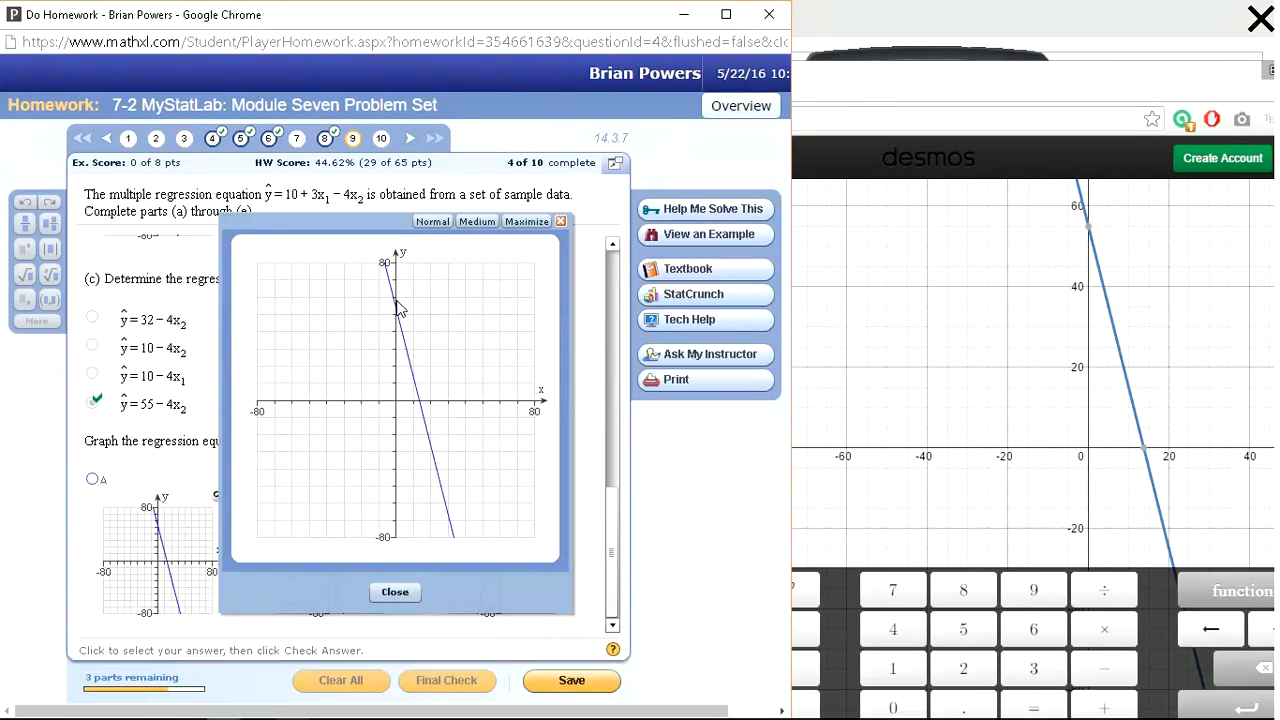
left_click(403, 590)
left_click(100, 480)
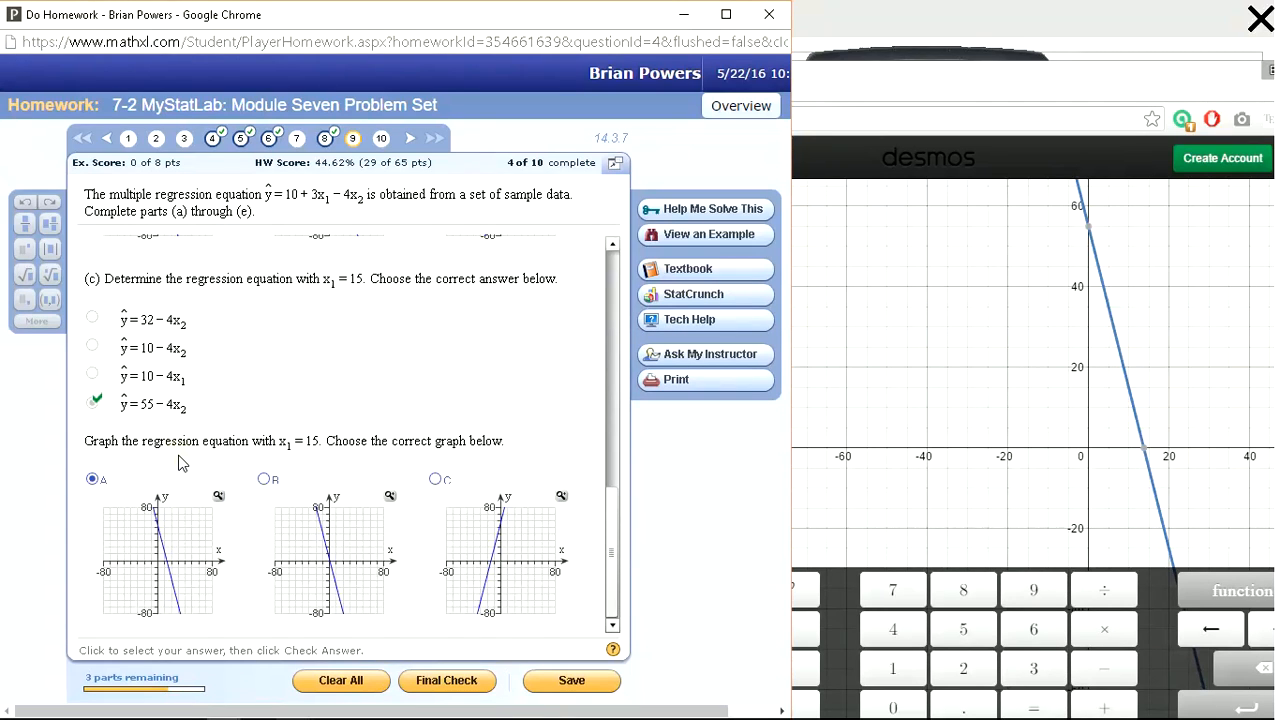
key("Return")
key("Return")
key("Return")
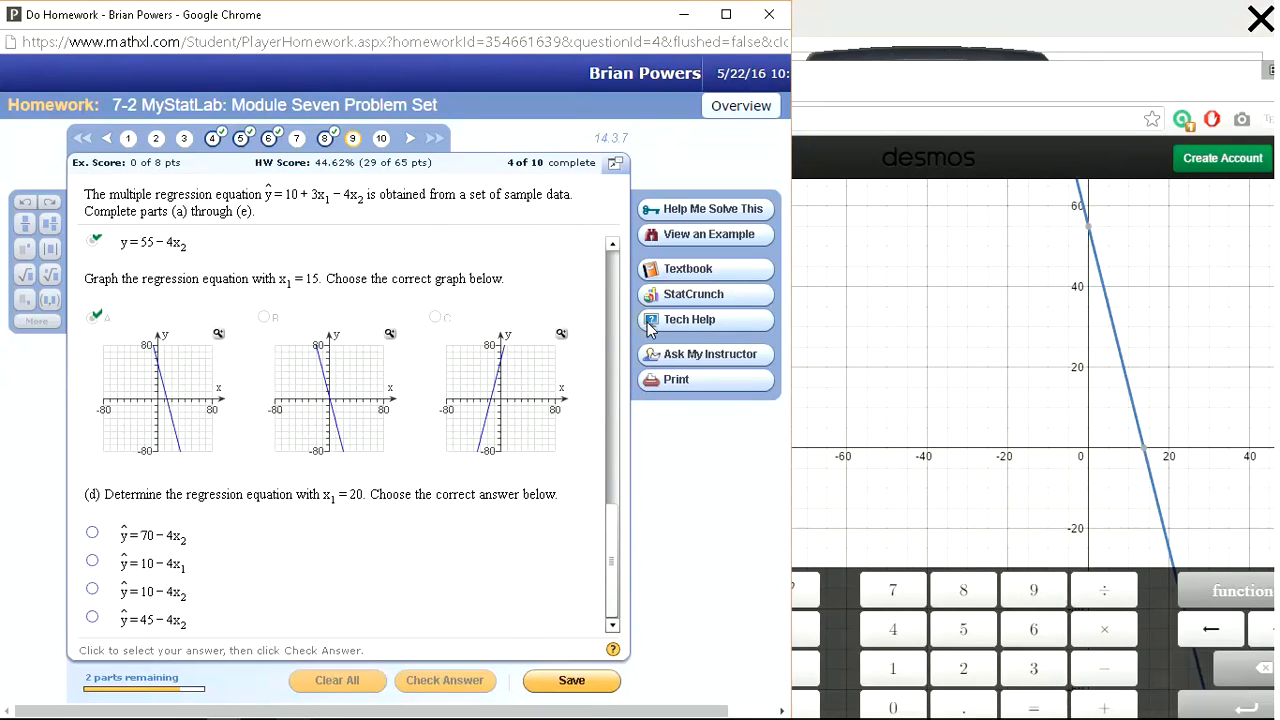
Bring the TI-83 Plus emulator back beside the homework and calculate 10+3*20.
left_click_drag(928, 53, 962, 35)
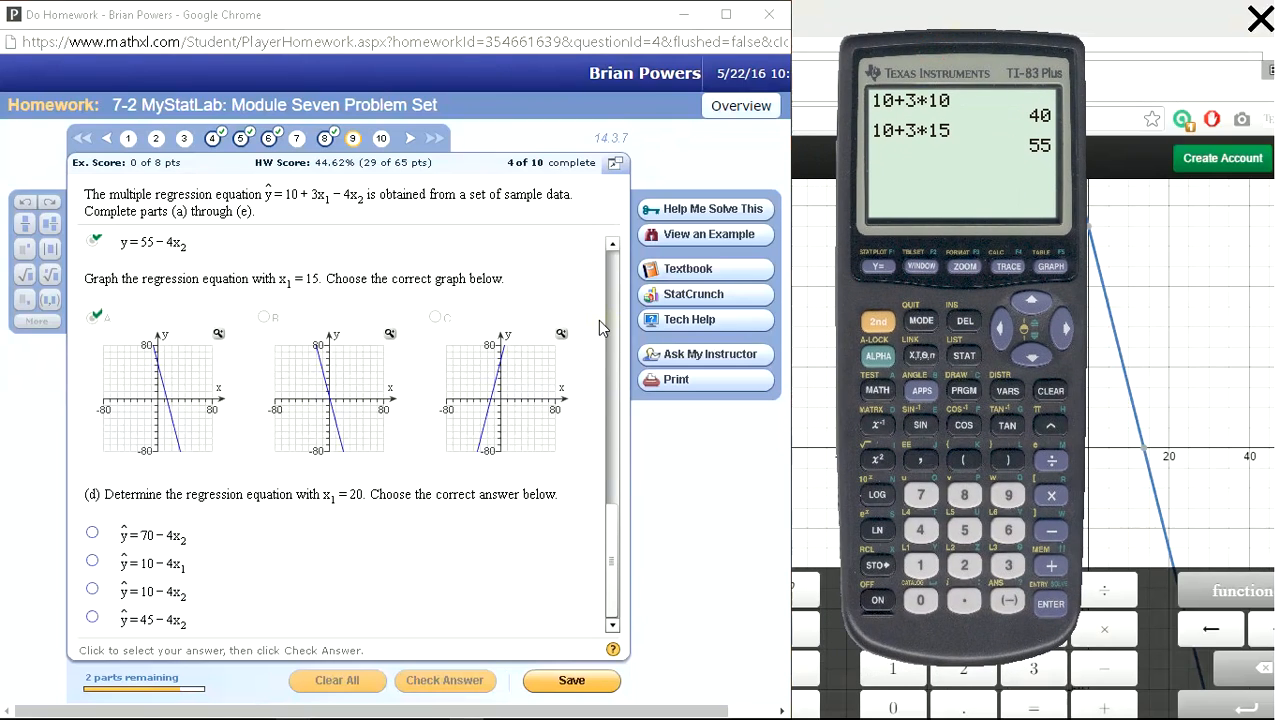
left_click(921, 565)
left_click(921, 601)
left_click(1051, 565)
left_click(1008, 565)
left_click(1051, 495)
left_click(964, 565)
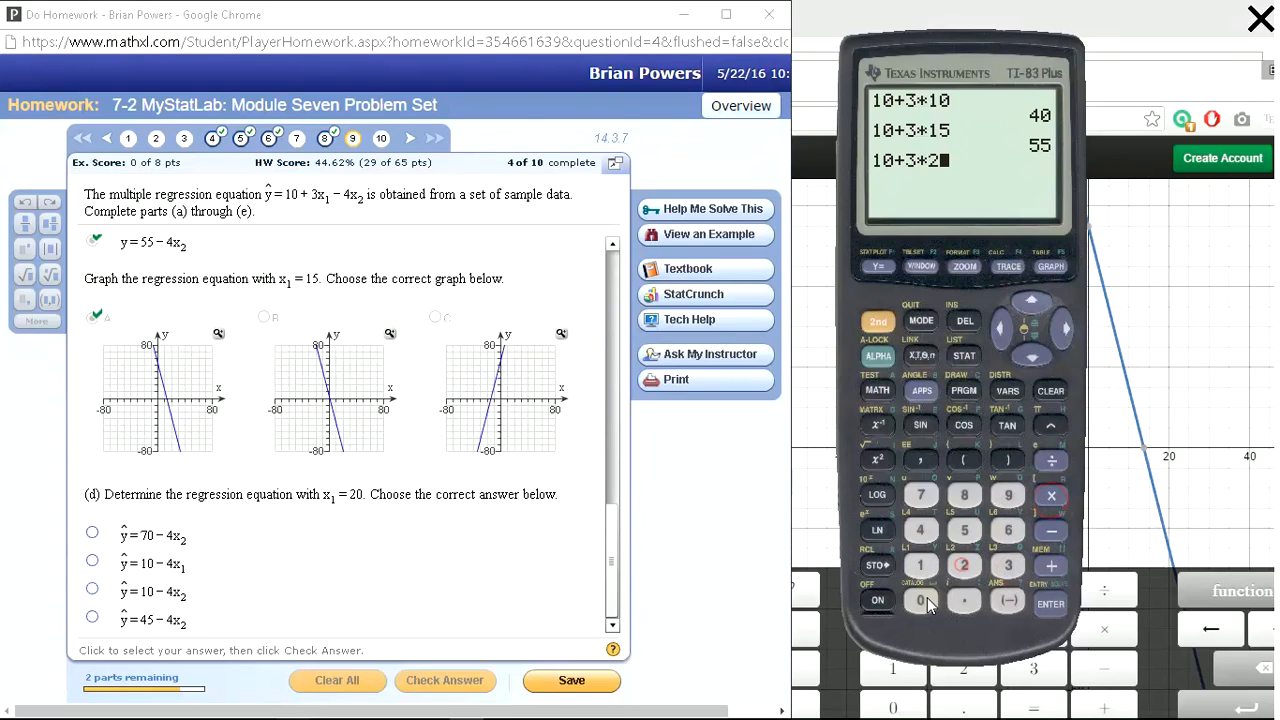
left_click(921, 601)
left_click(1050, 604)
Submit ŷ = 70 − 4x2 as the part (d) equation in the homework and continue to its graph question.
left_click(92, 534)
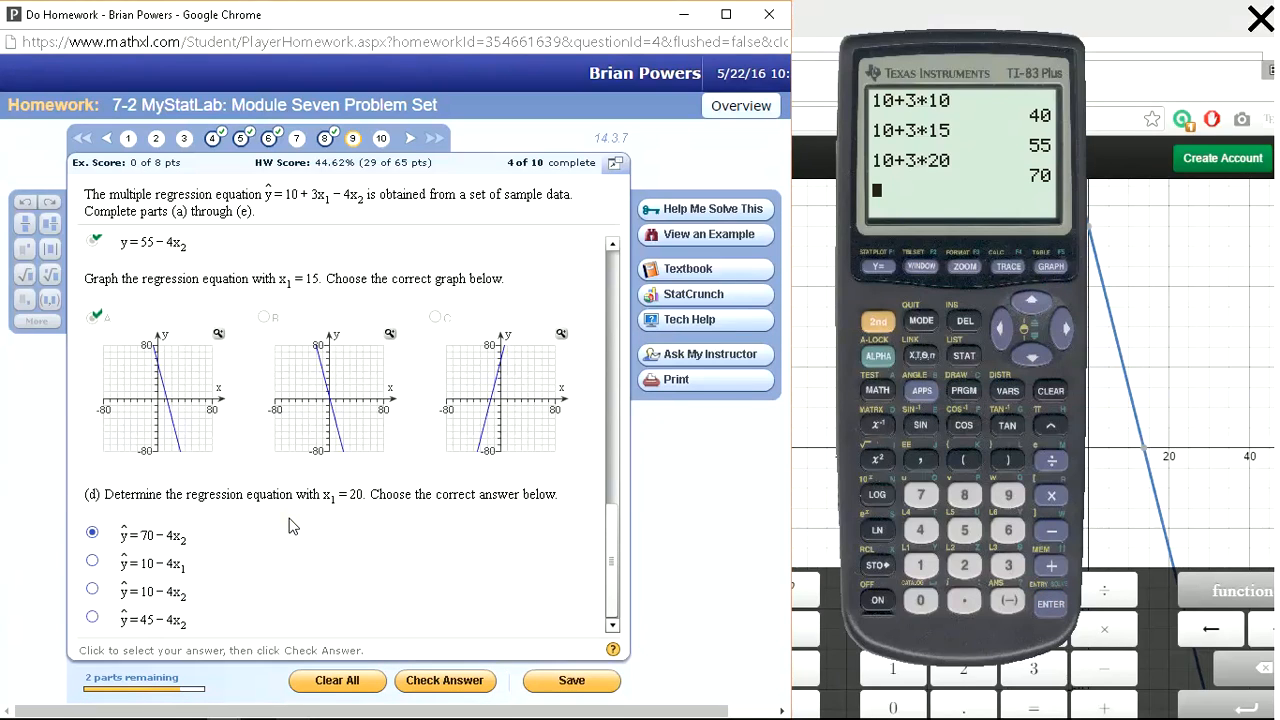
key("Return")
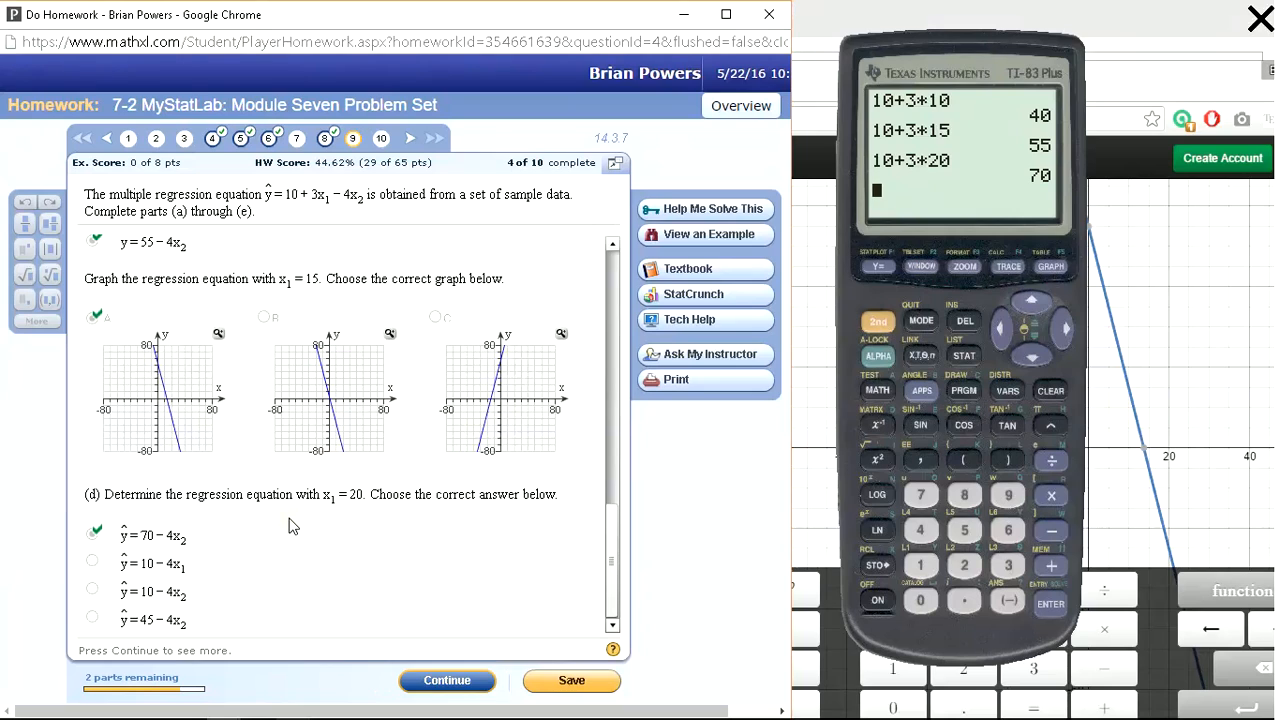
key("Return")
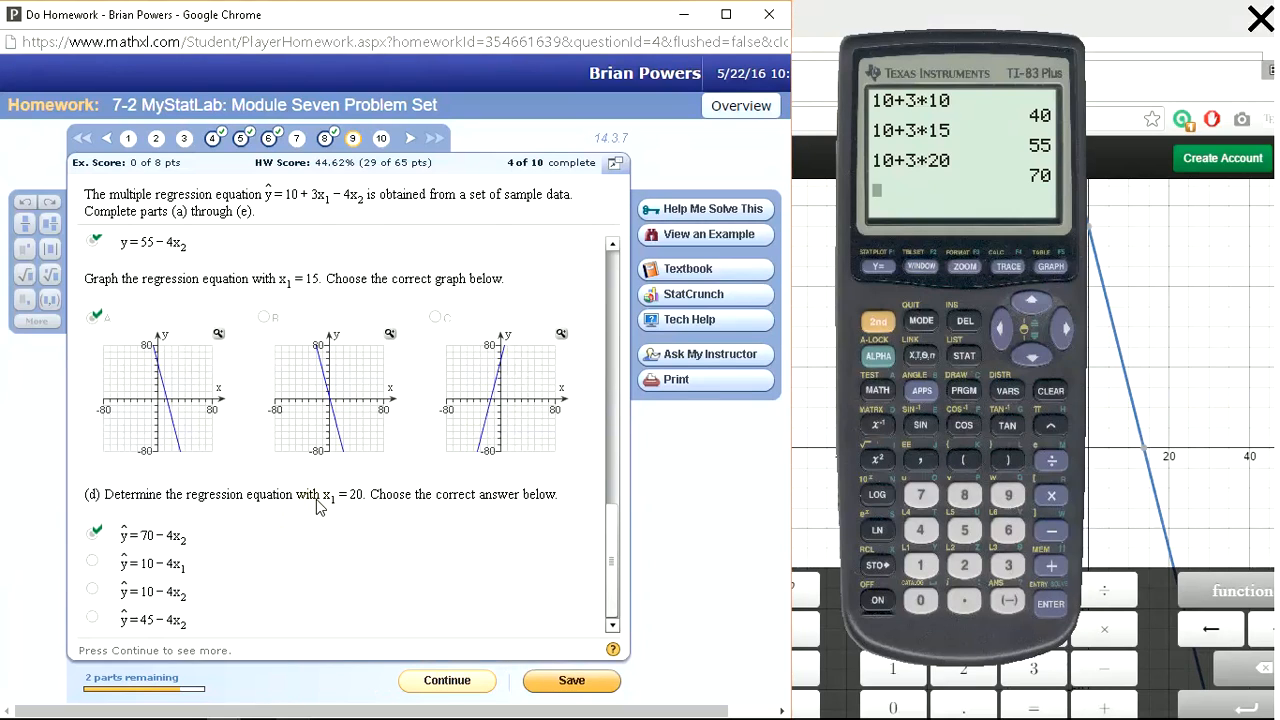
key("Return")
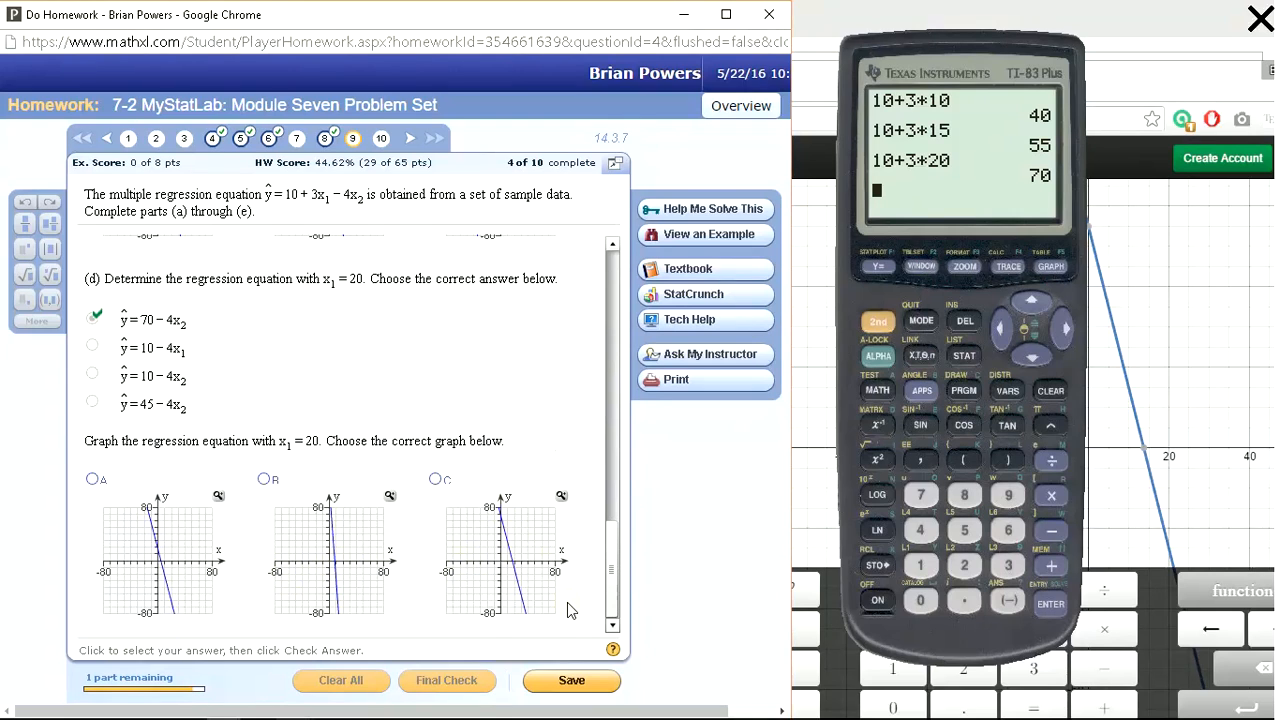
Enlarge graph C to check its y-intercept, submit it for x1 = 20, and continue to part (e).
left_click(561, 498)
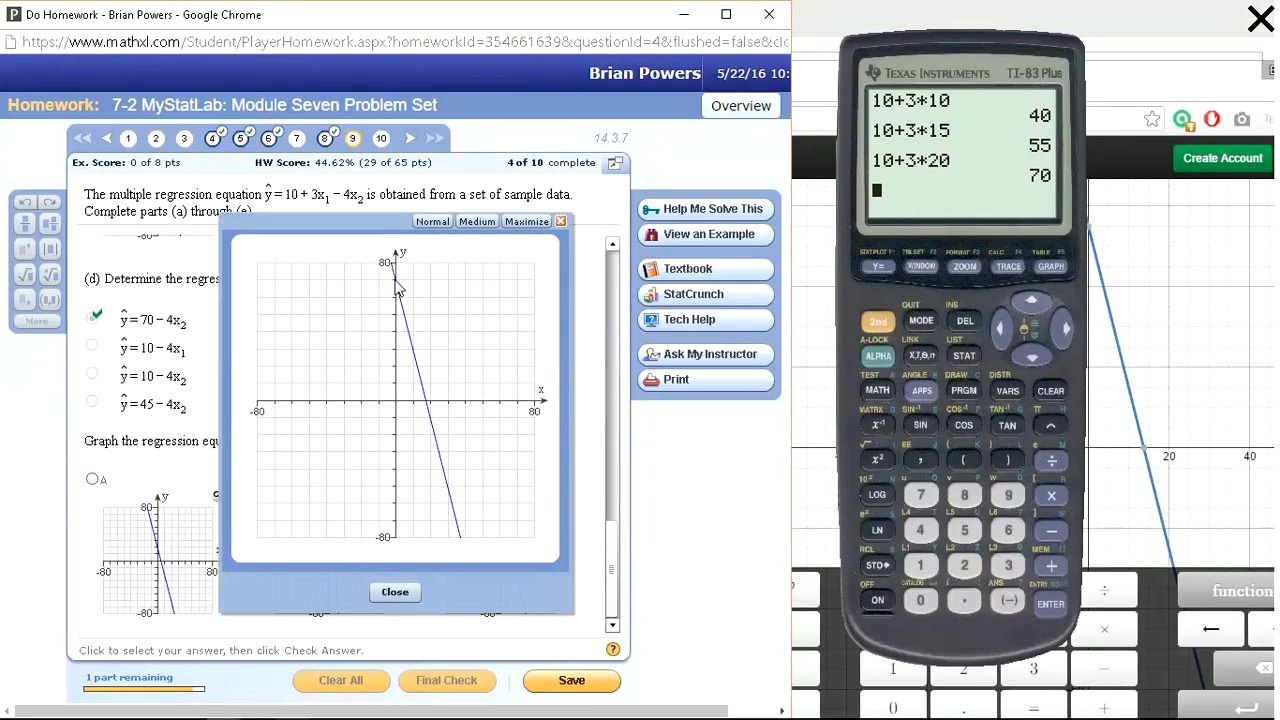
left_click(561, 223)
left_click(436, 479)
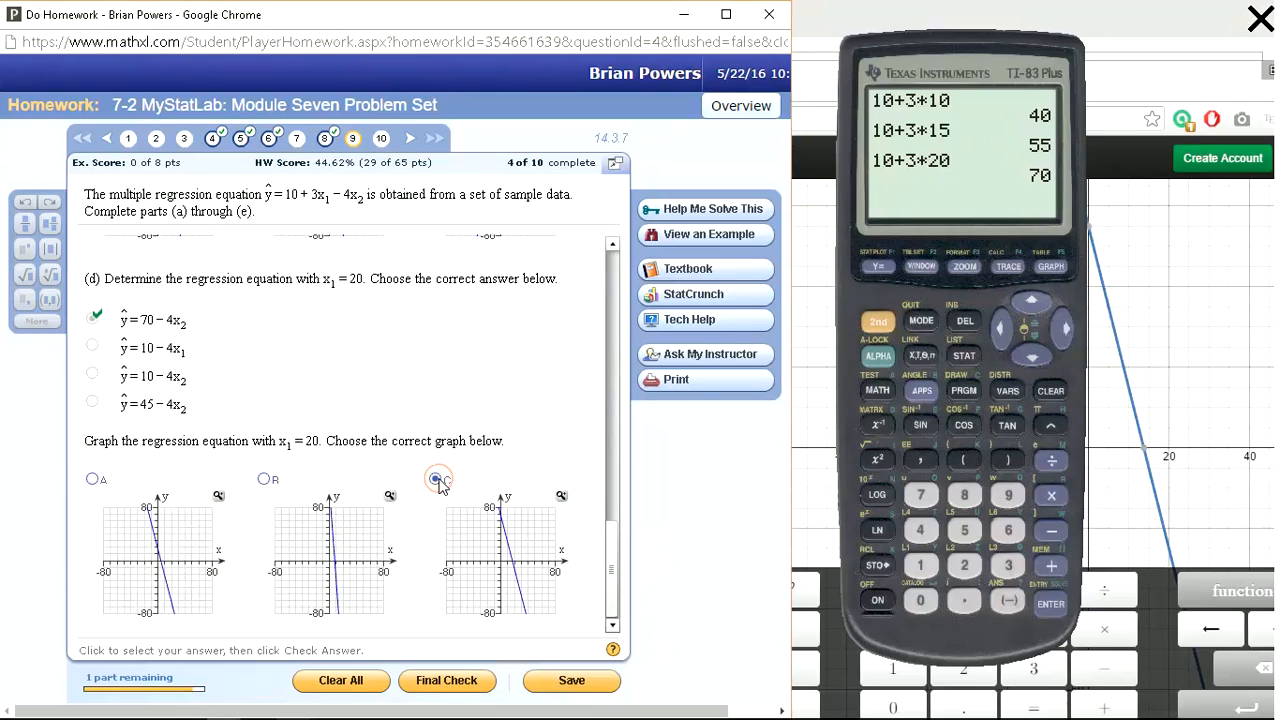
key("Return")
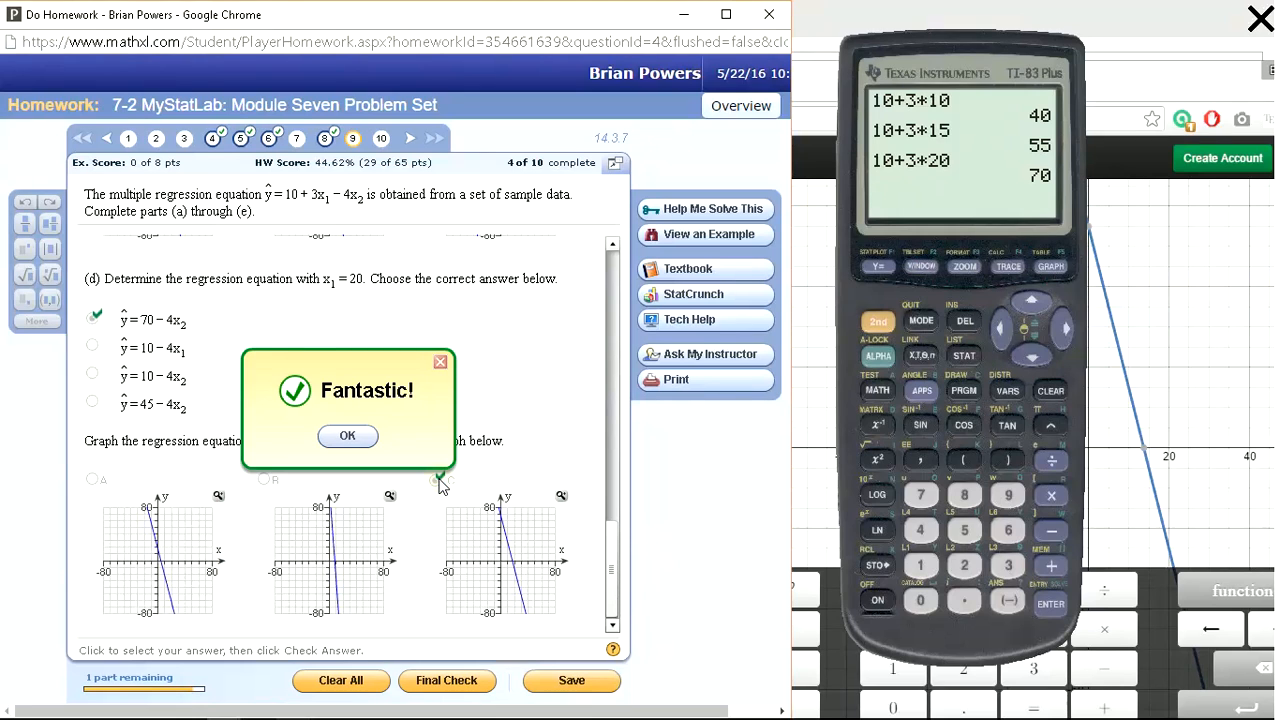
key("Return")
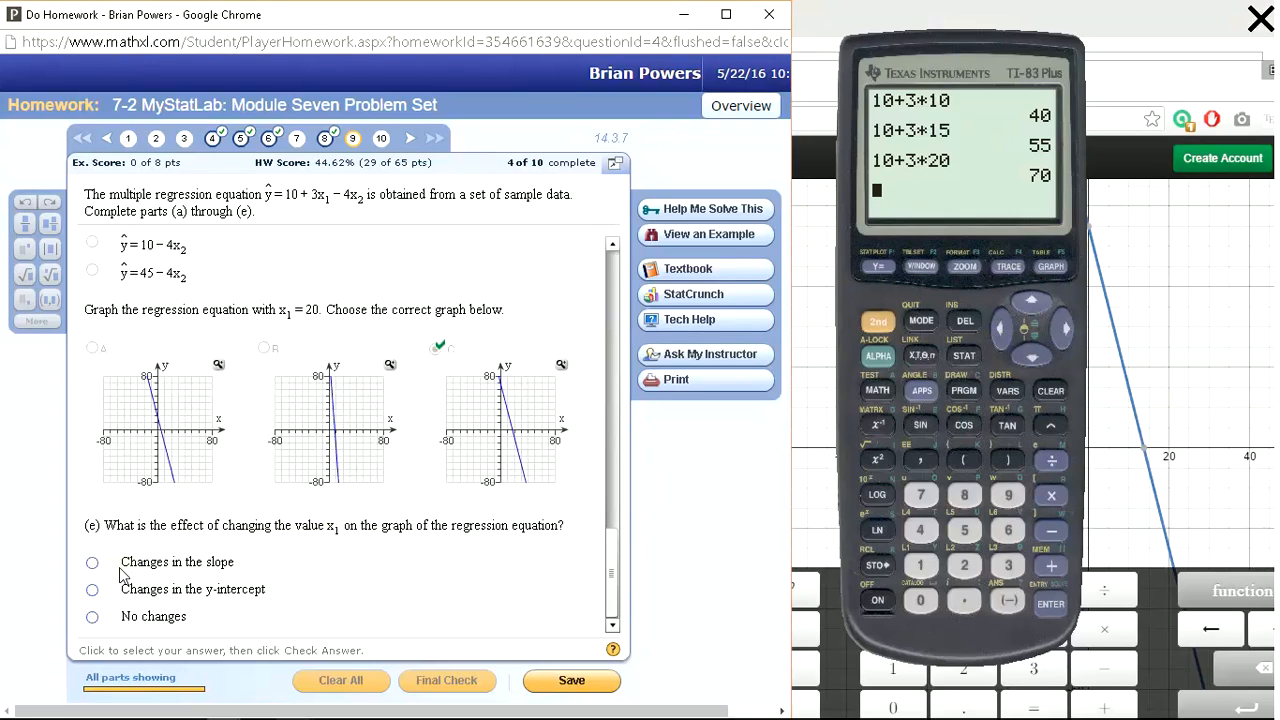
Submit "Changes in the y-intercept" as the part (e) answer, open question 10, and close the blank pop-up window.
left_click(91, 590)
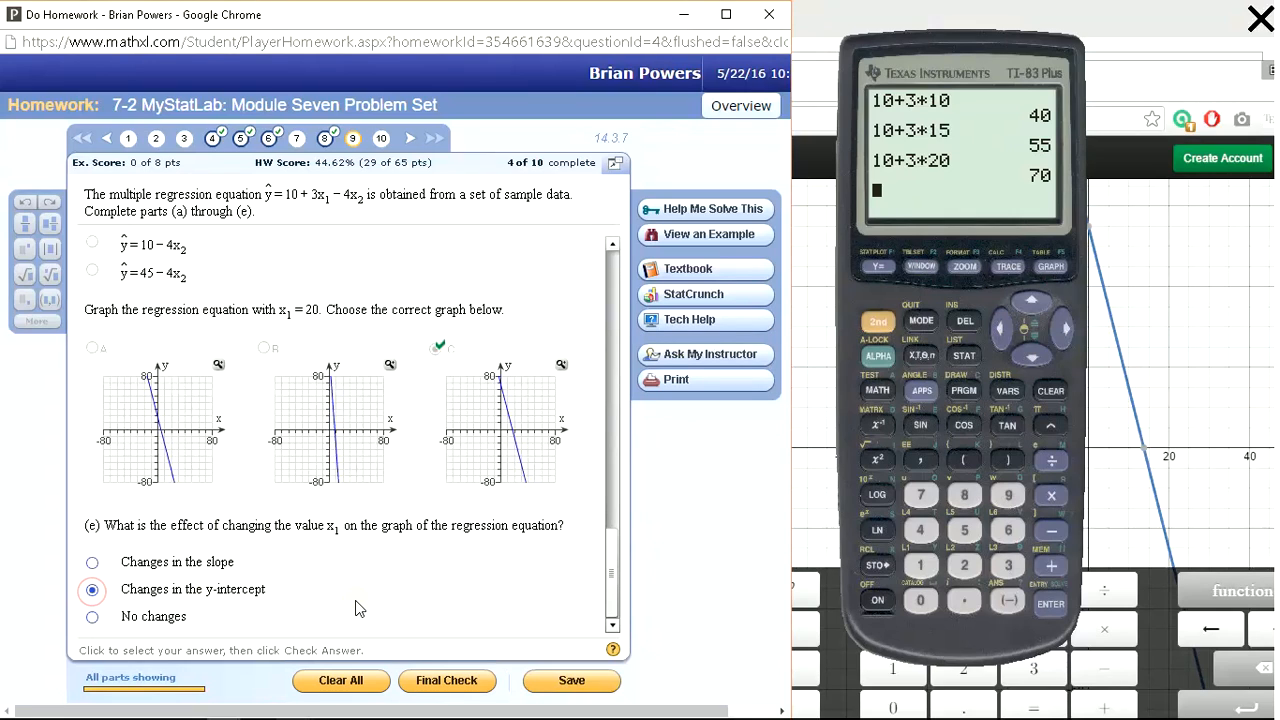
key("Return")
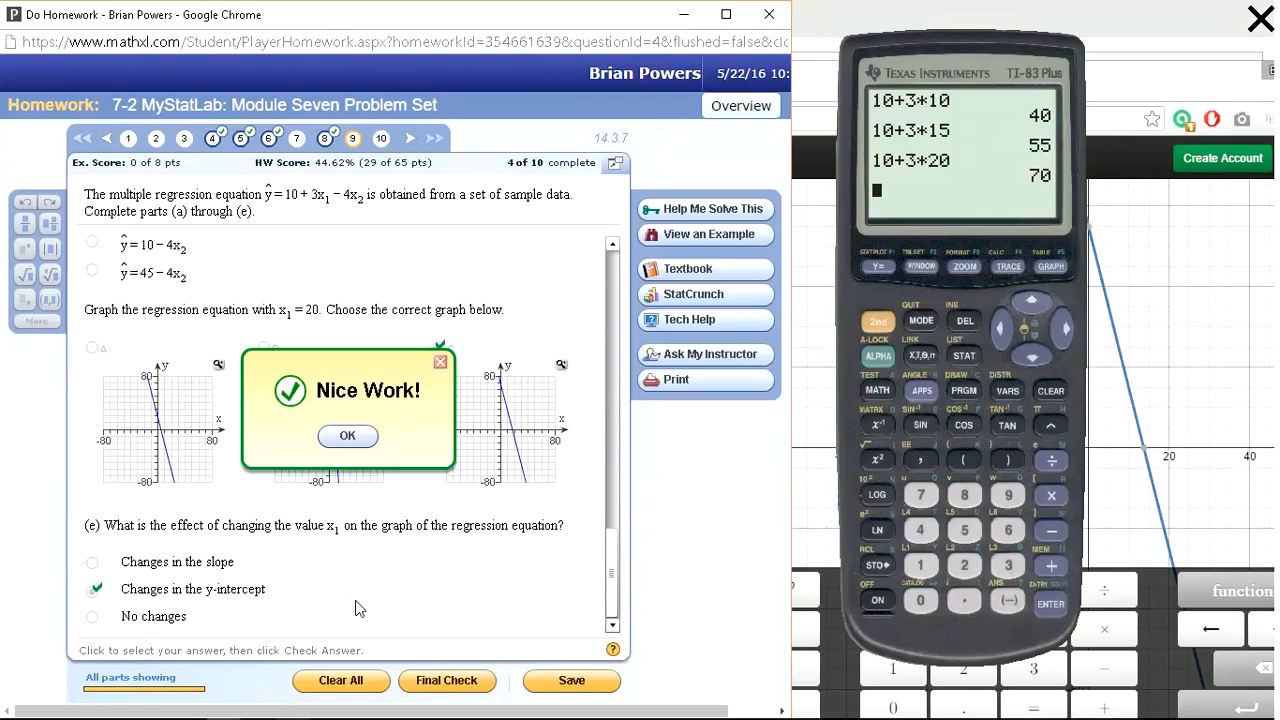
key("Return")
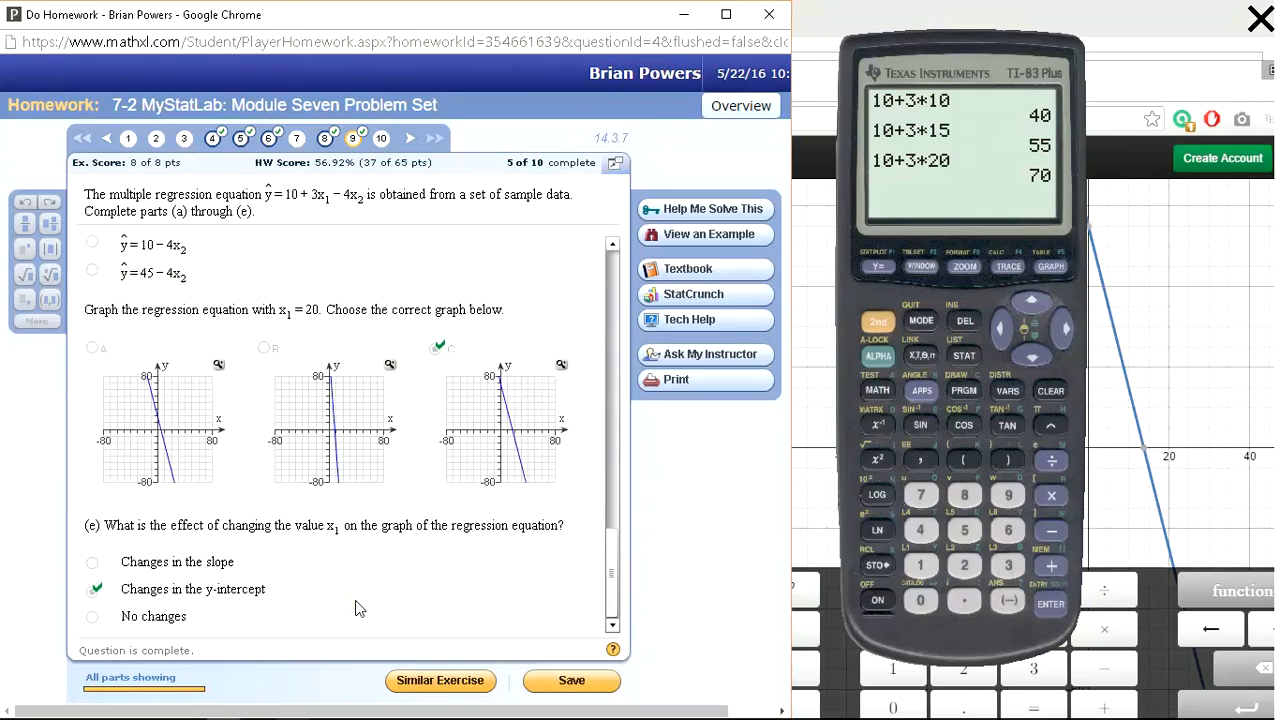
left_click(388, 142)
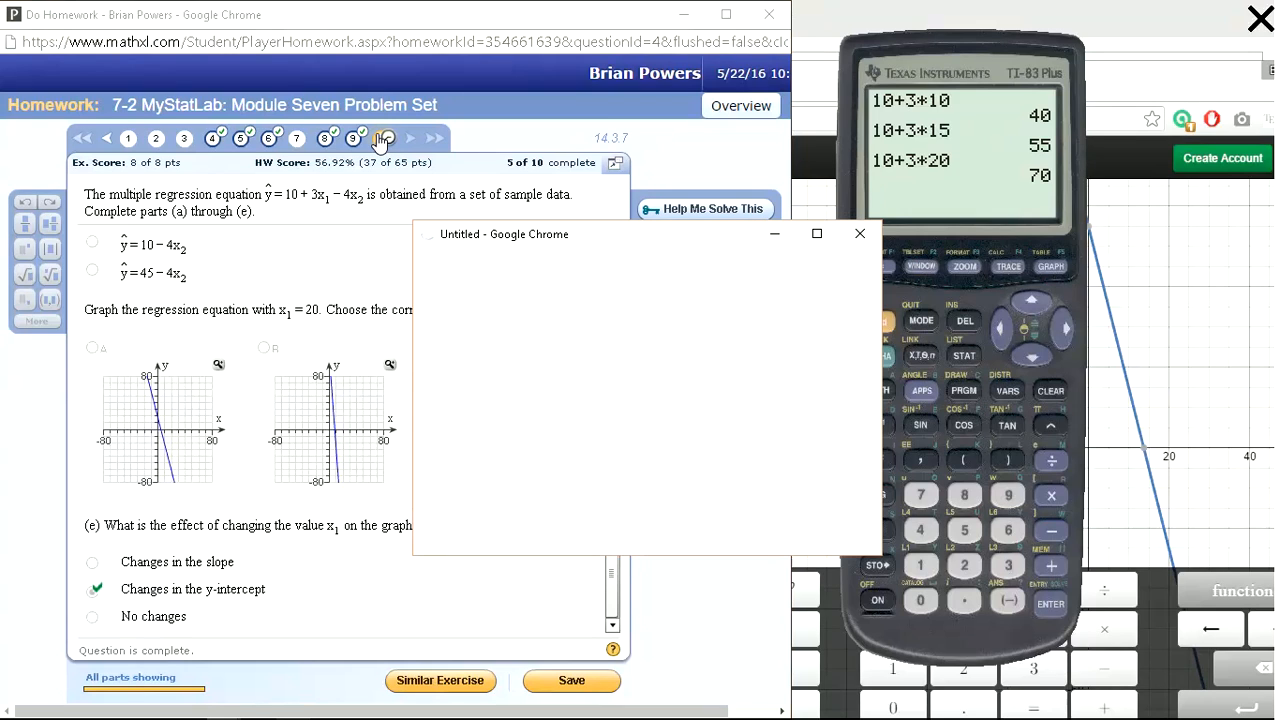
left_click(859, 237)
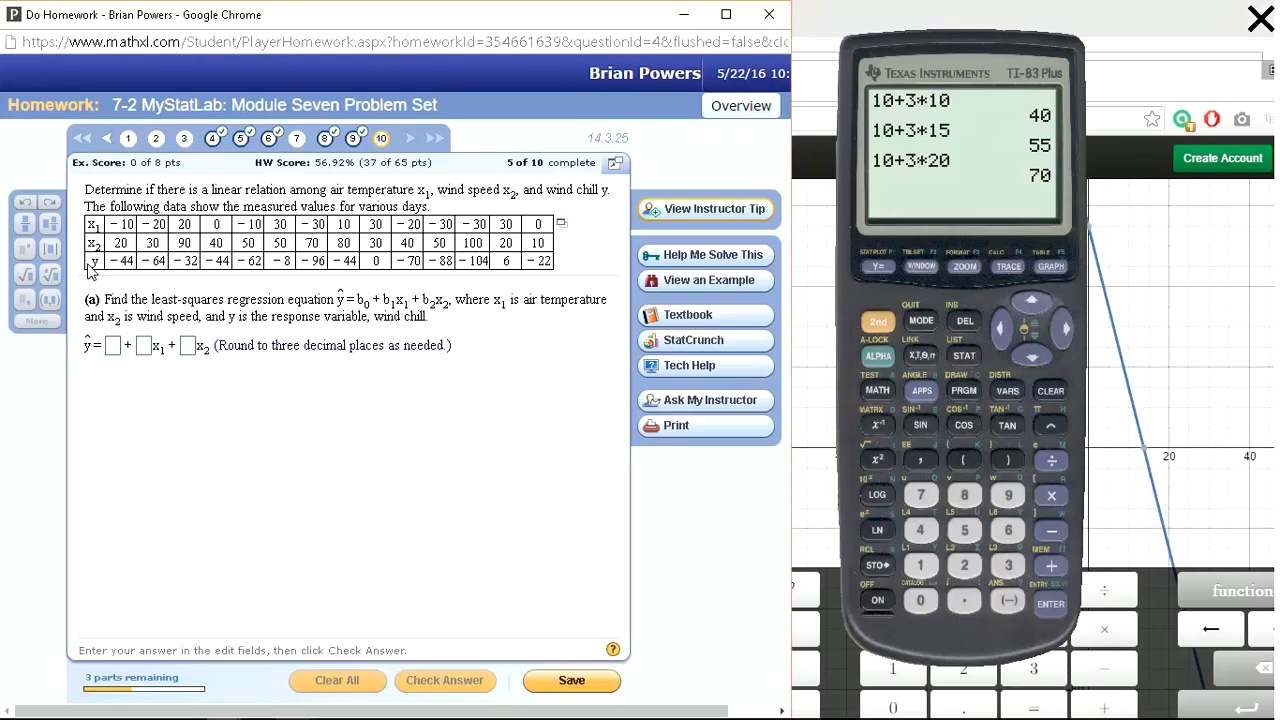
Open question 10's air temperature, wind speed and wind chill data in StatCrunch and place its window beside the homework.
left_click(565, 230)
left_click(598, 232)
left_click_drag(446, 98, 669, 86)
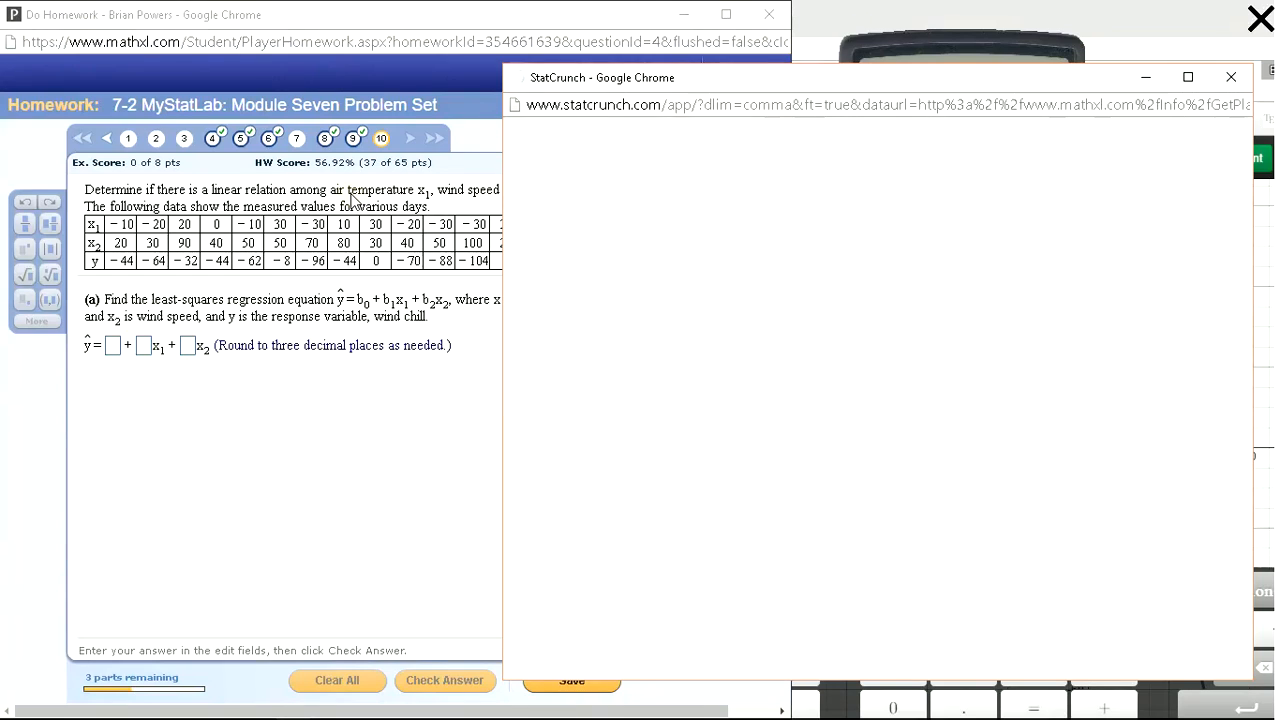
left_click(350, 200)
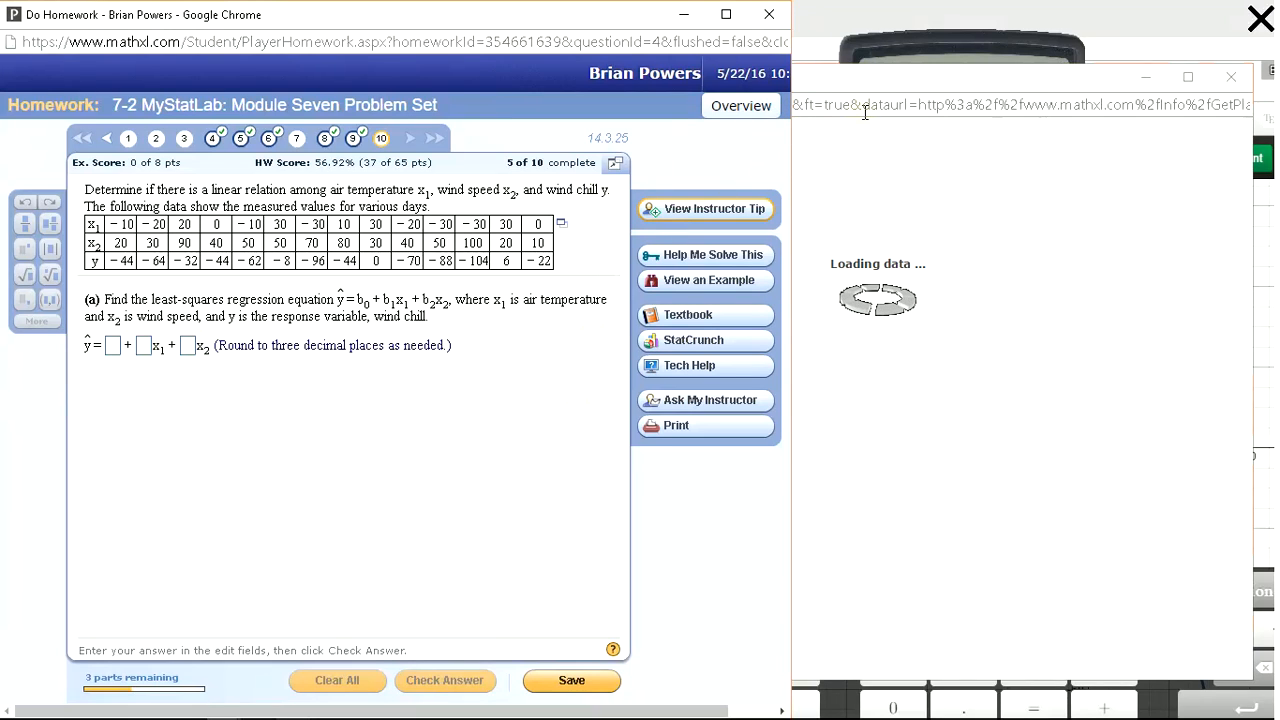
left_click(873, 82)
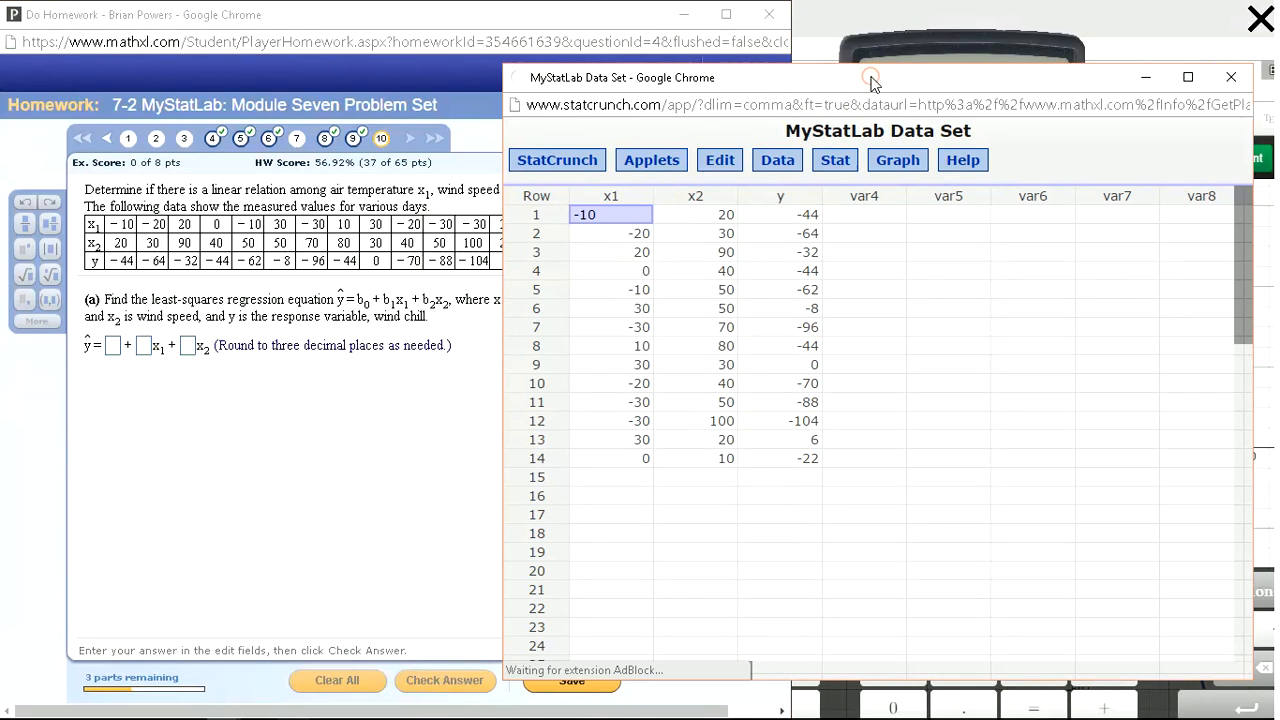
Compute a multiple linear regression with y as the Y variable and x1 and x2 as the X variables.
left_click(836, 162)
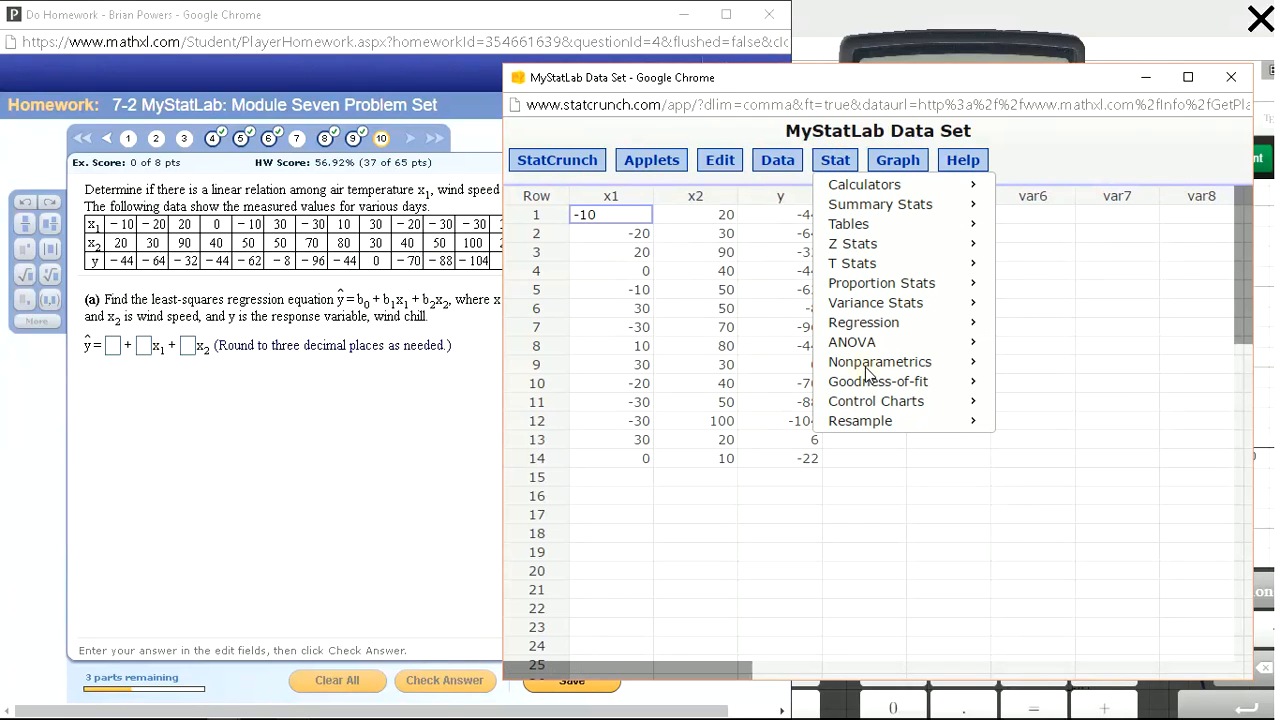
mouse_move(873, 328)
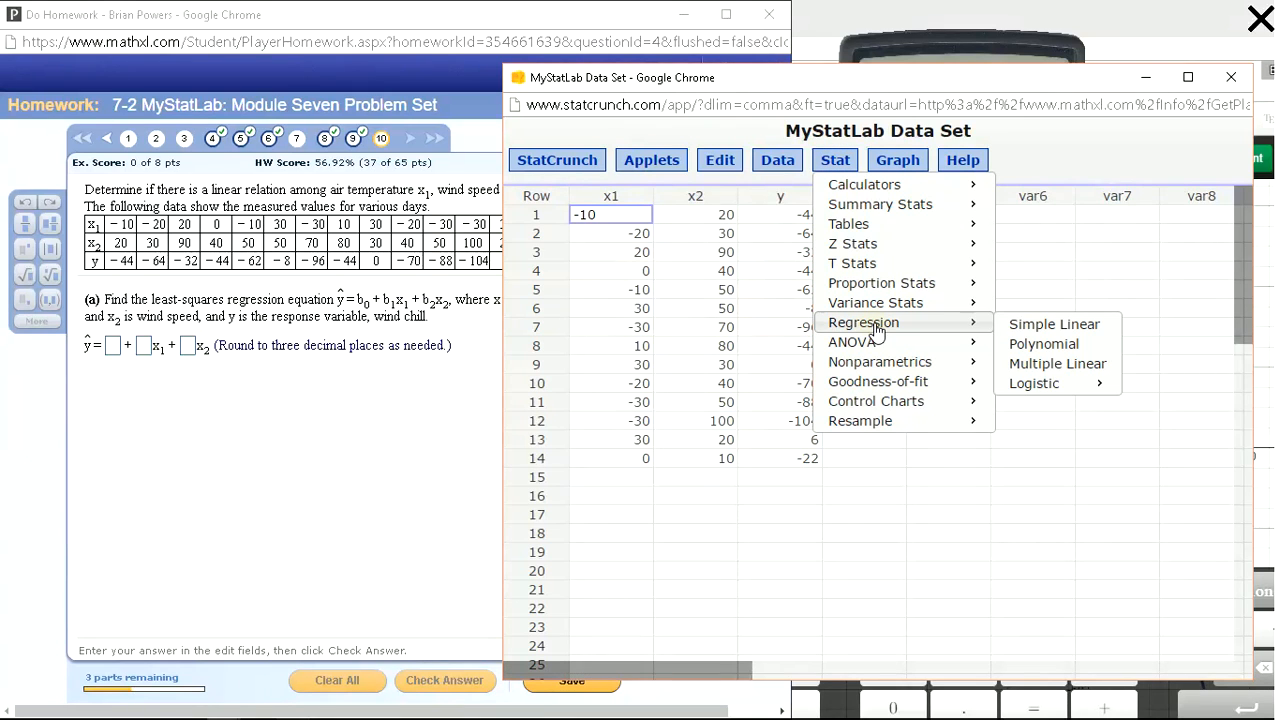
left_click(1043, 366)
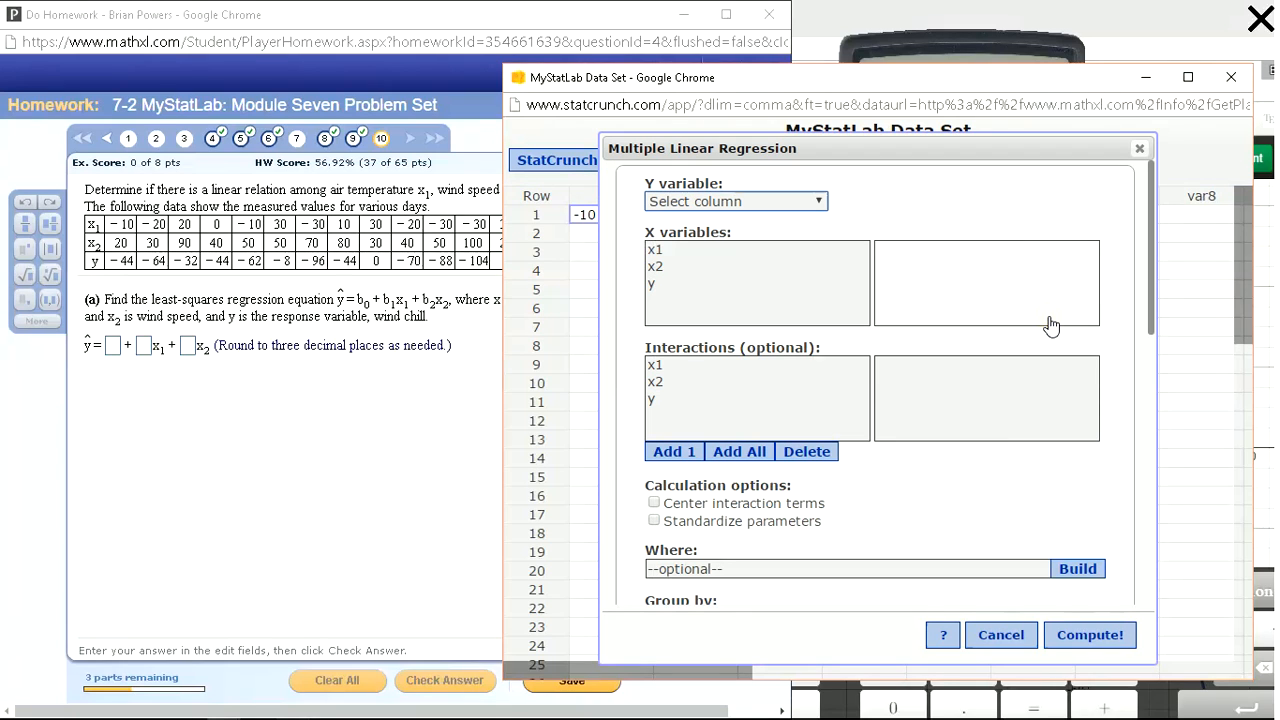
left_click(703, 205)
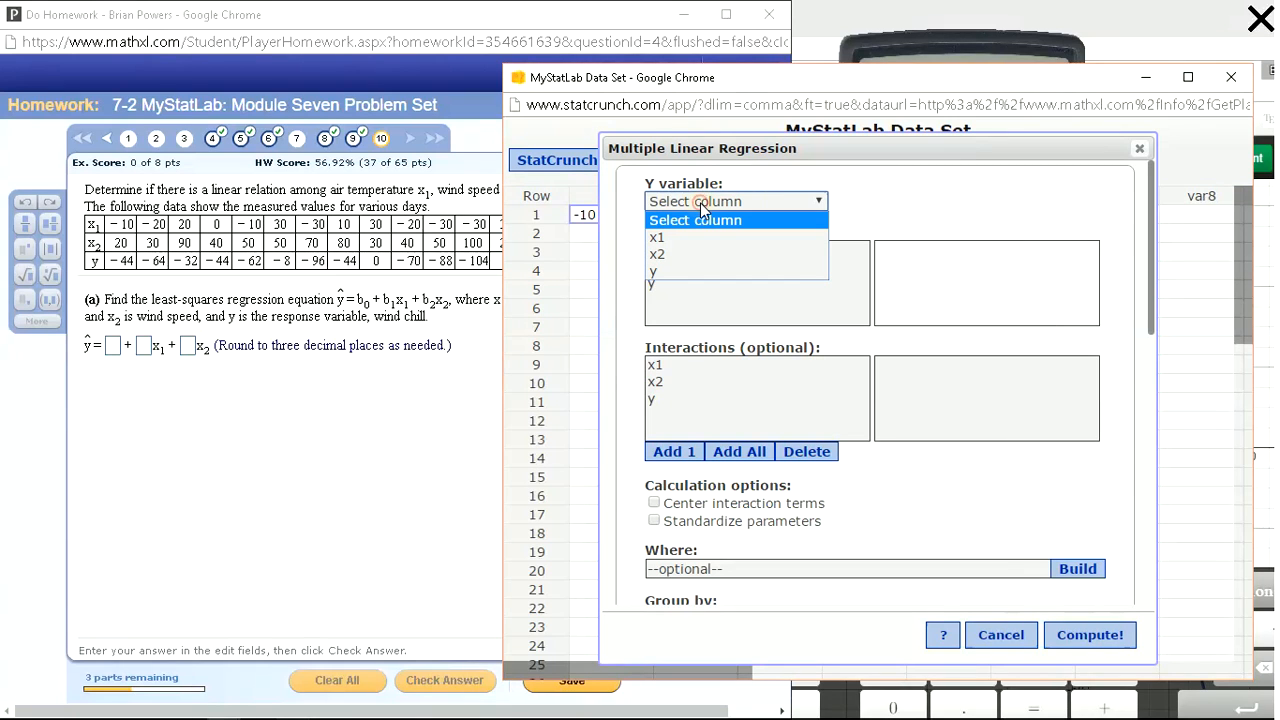
left_click(673, 270)
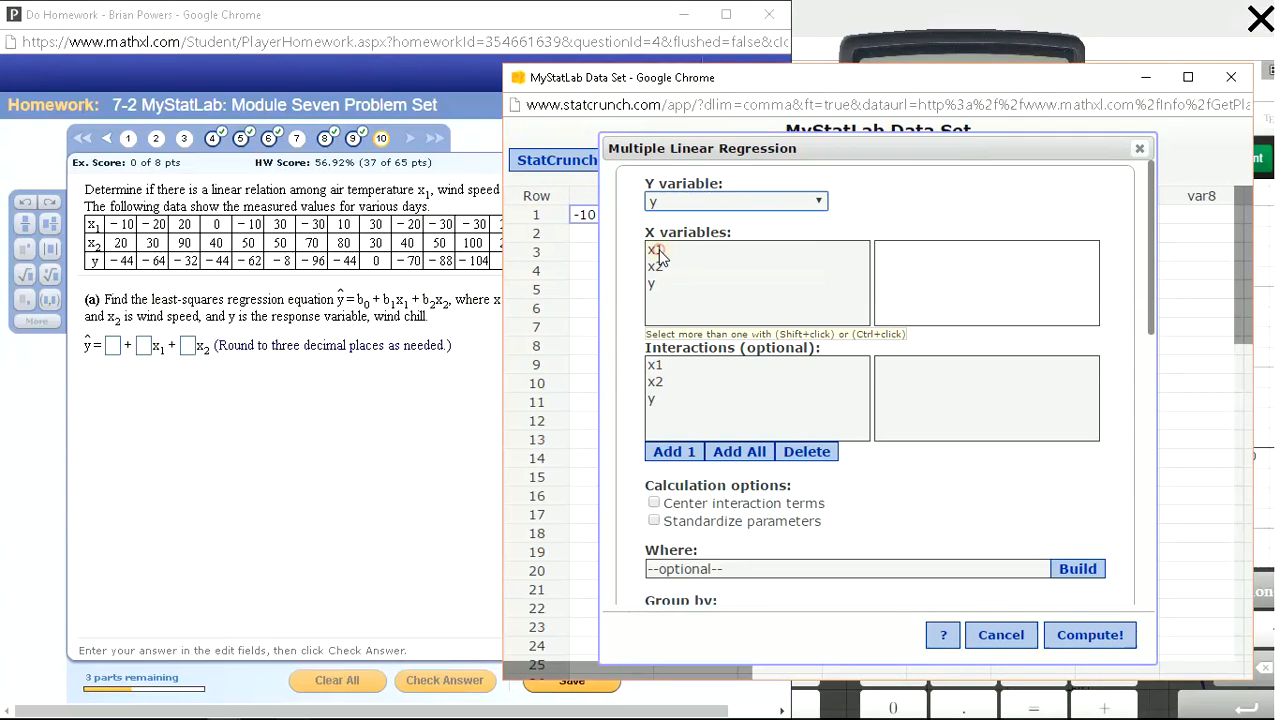
left_click(658, 252)
left_click(663, 267, "shift")
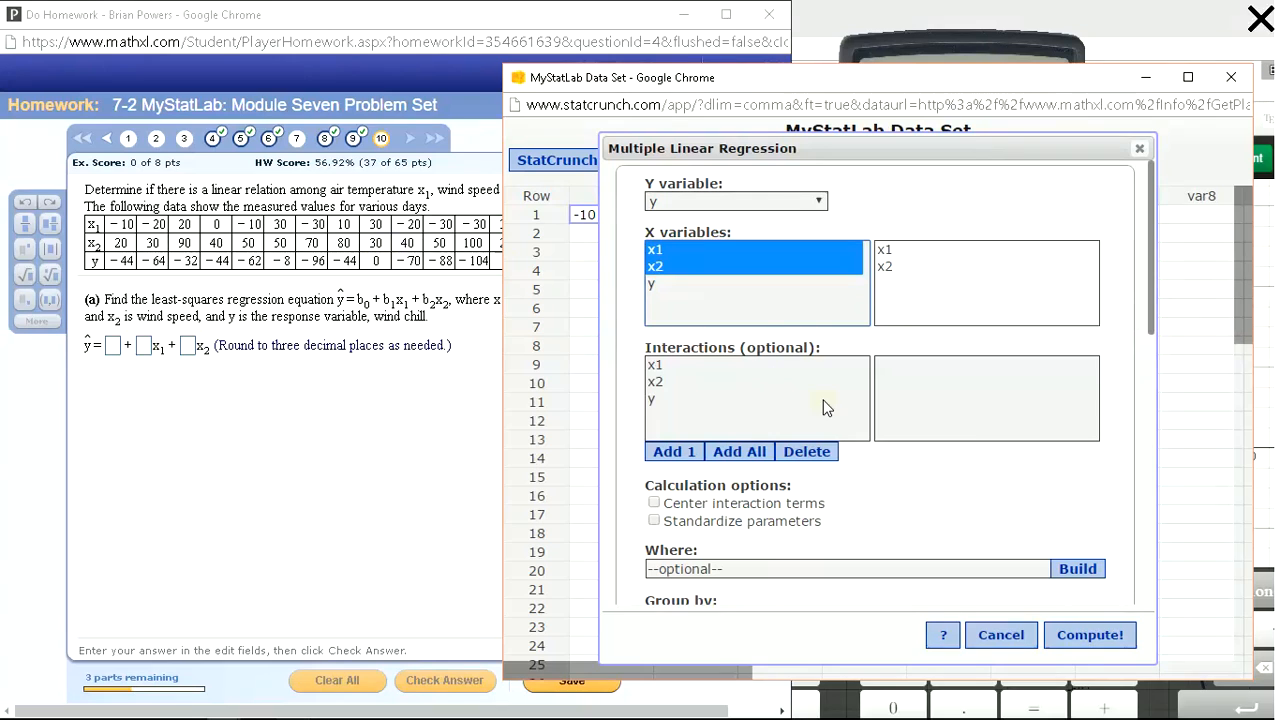
left_click(1092, 634)
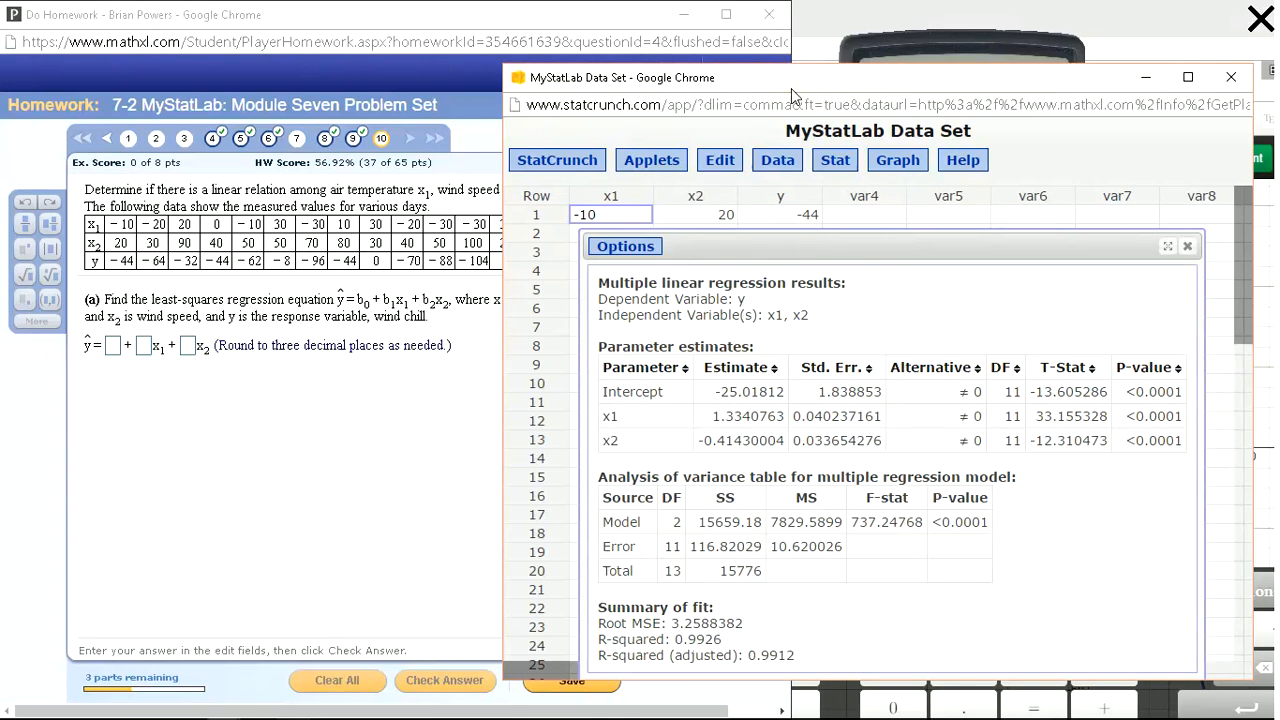
Copy the intercept estimate −25.018 from the regression results into the constant field of the part (a) equation.
left_click_drag(791, 87, 966, 86)
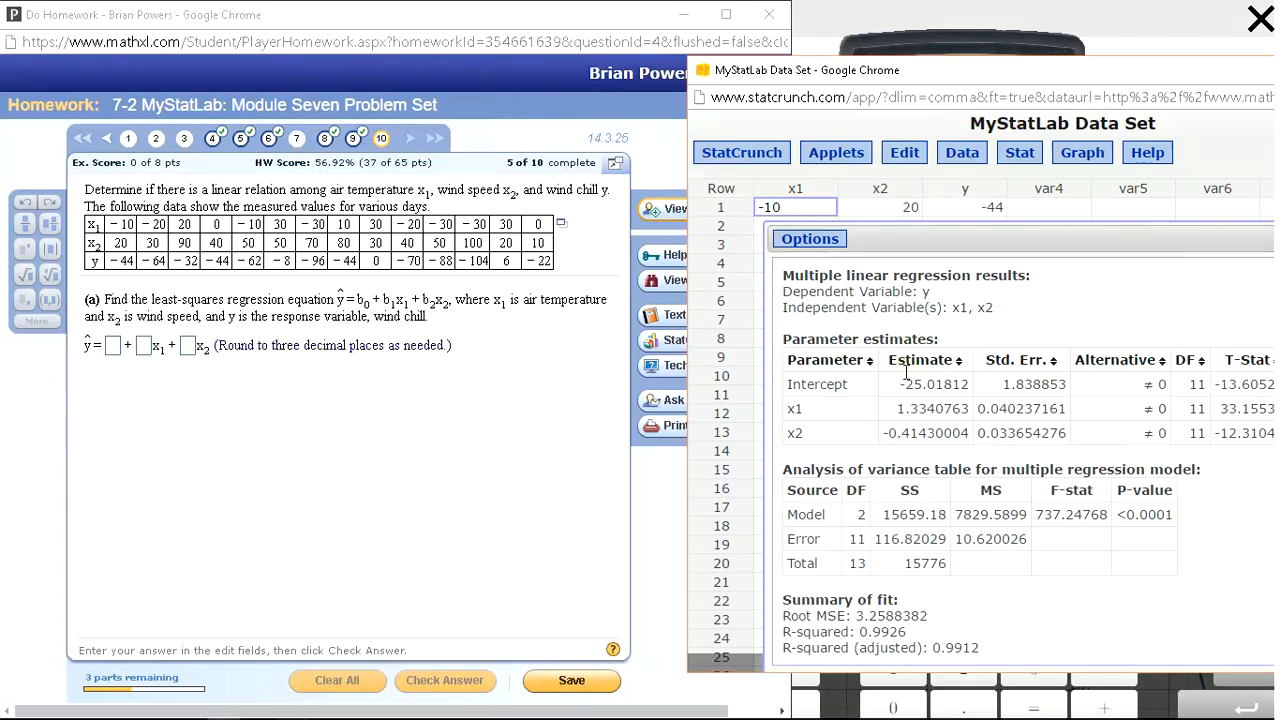
left_click_drag(898, 384, 952, 386)
key("ctrl+c")
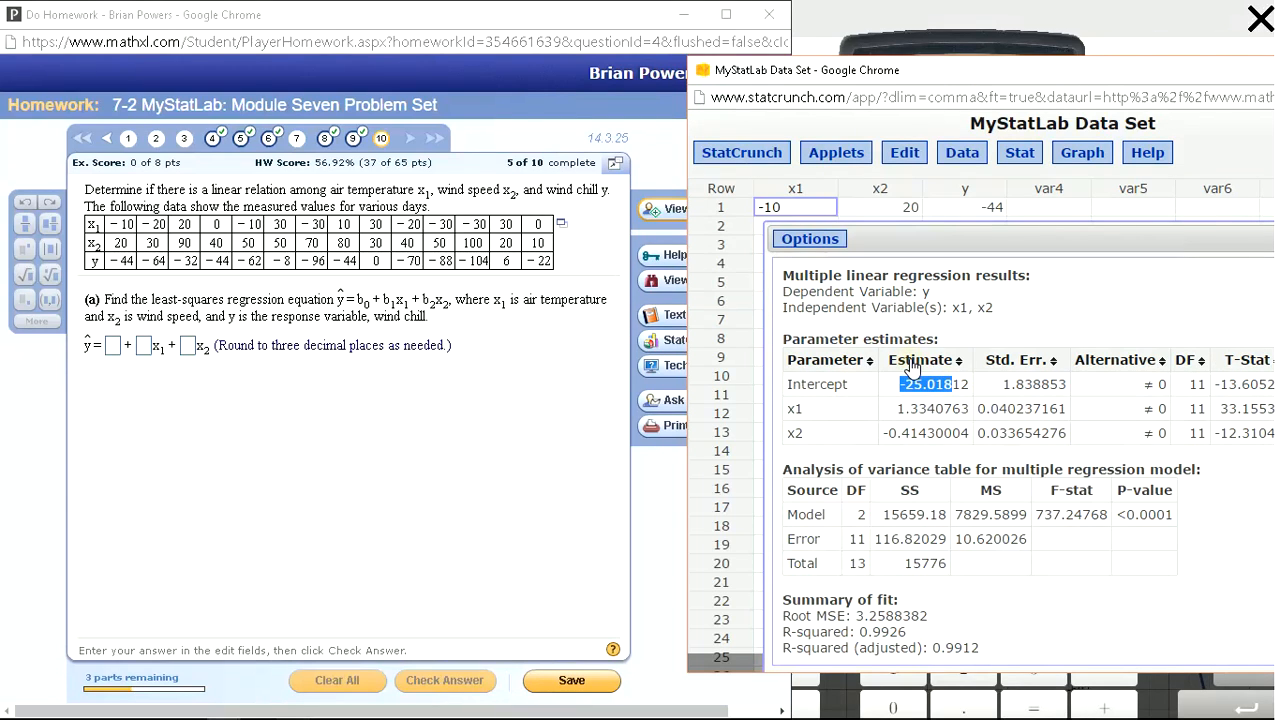
left_click(115, 352)
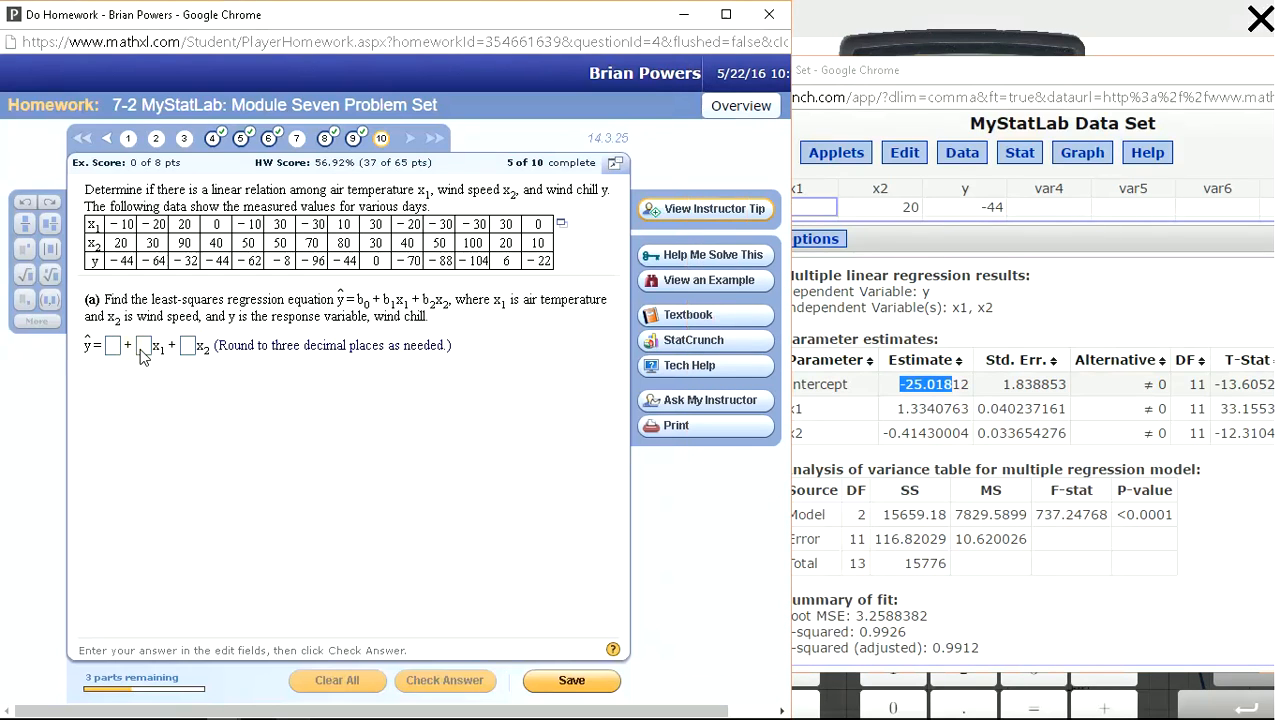
key("ctrl+v")
Enter 1.334 as the x1 coefficient and −.414 as the x2 coefficient, submit the equation, and continue to part (b).
left_click(185, 350)
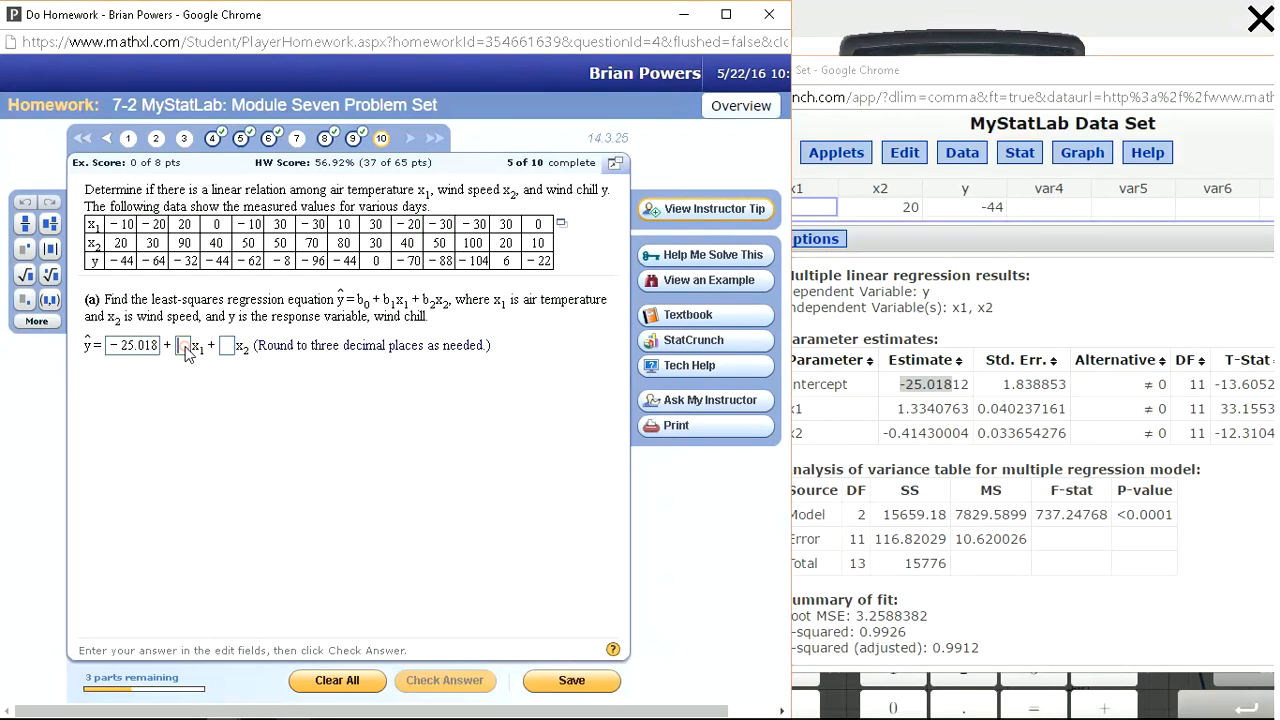
type("1.334")
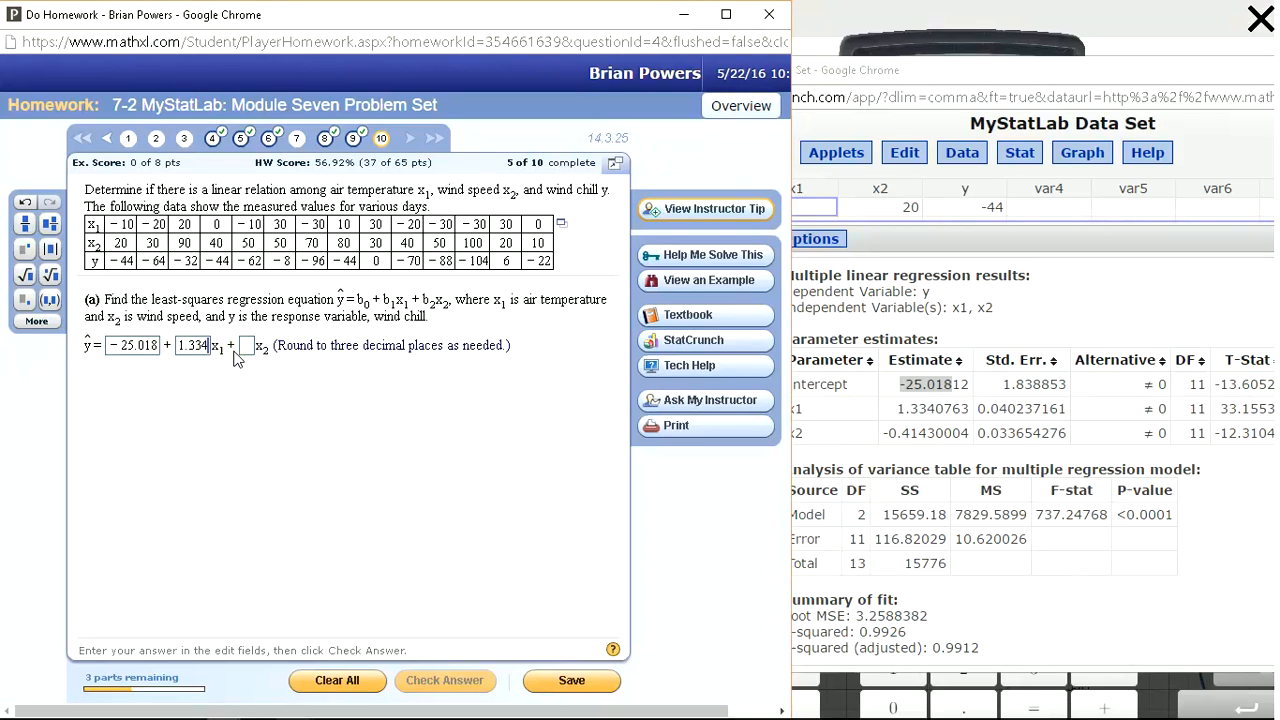
left_click(247, 348)
type("-")
type(".")
type("414")
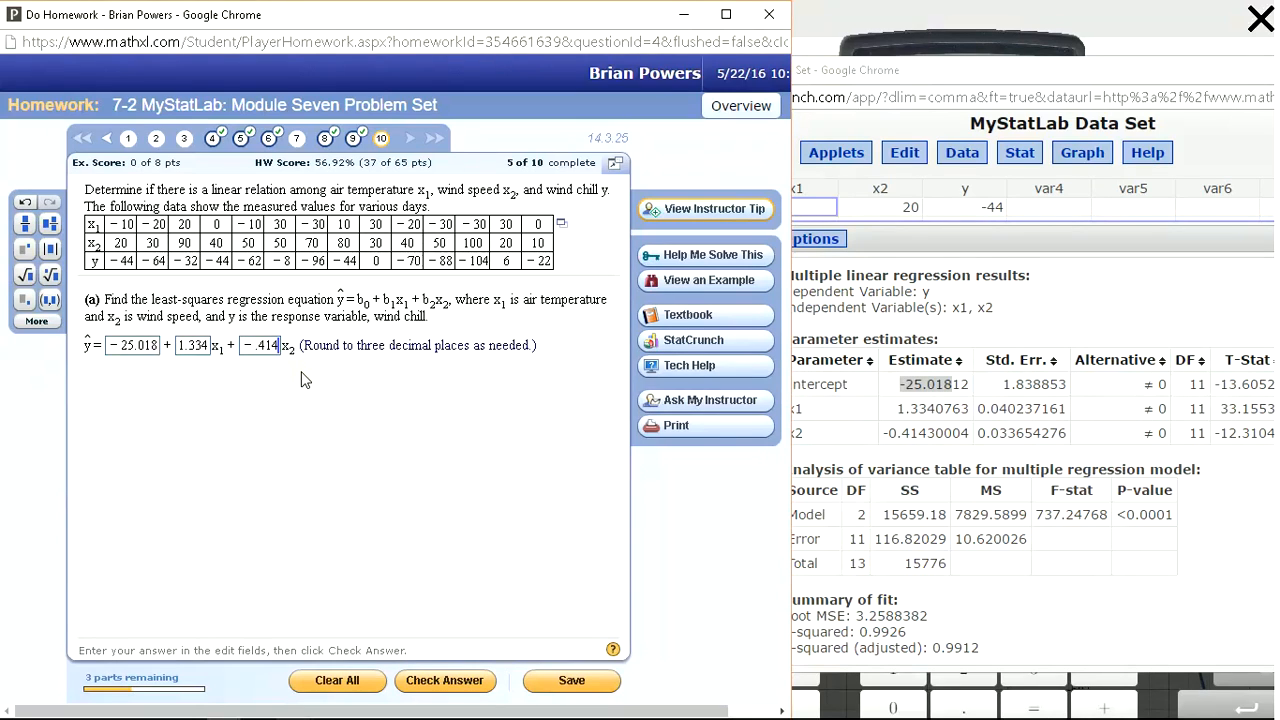
key("Return")
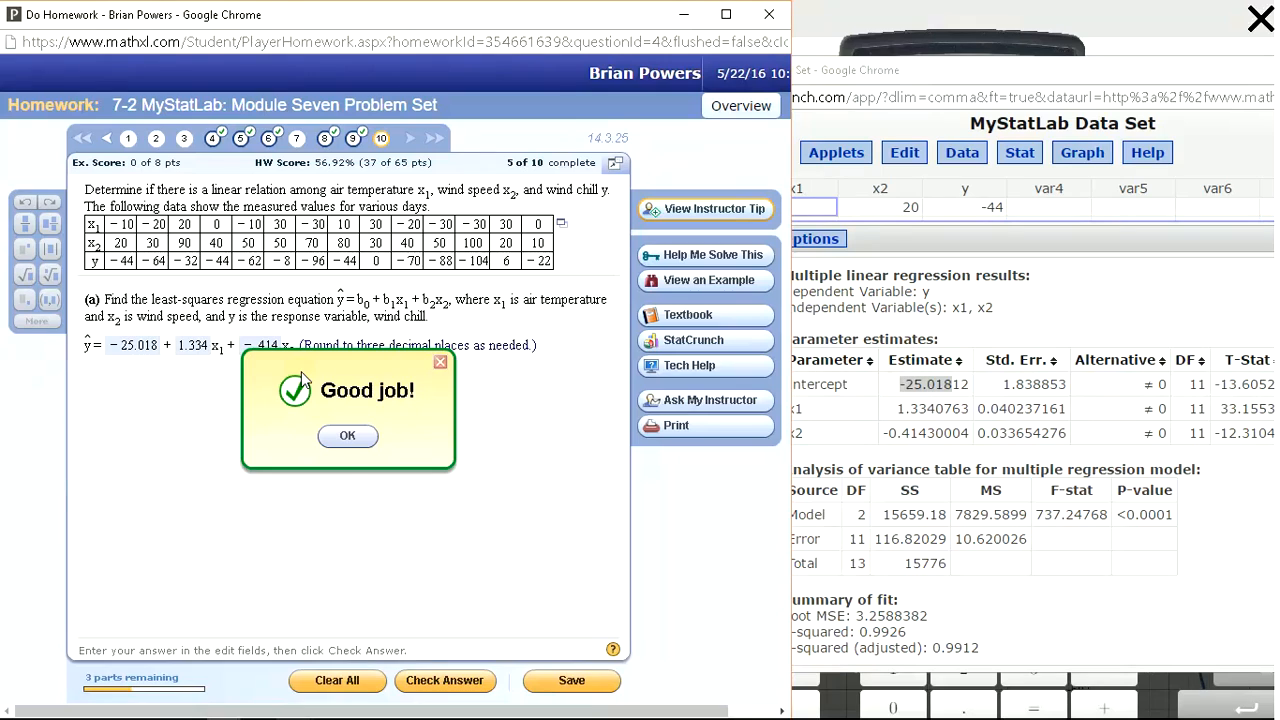
key("Return")
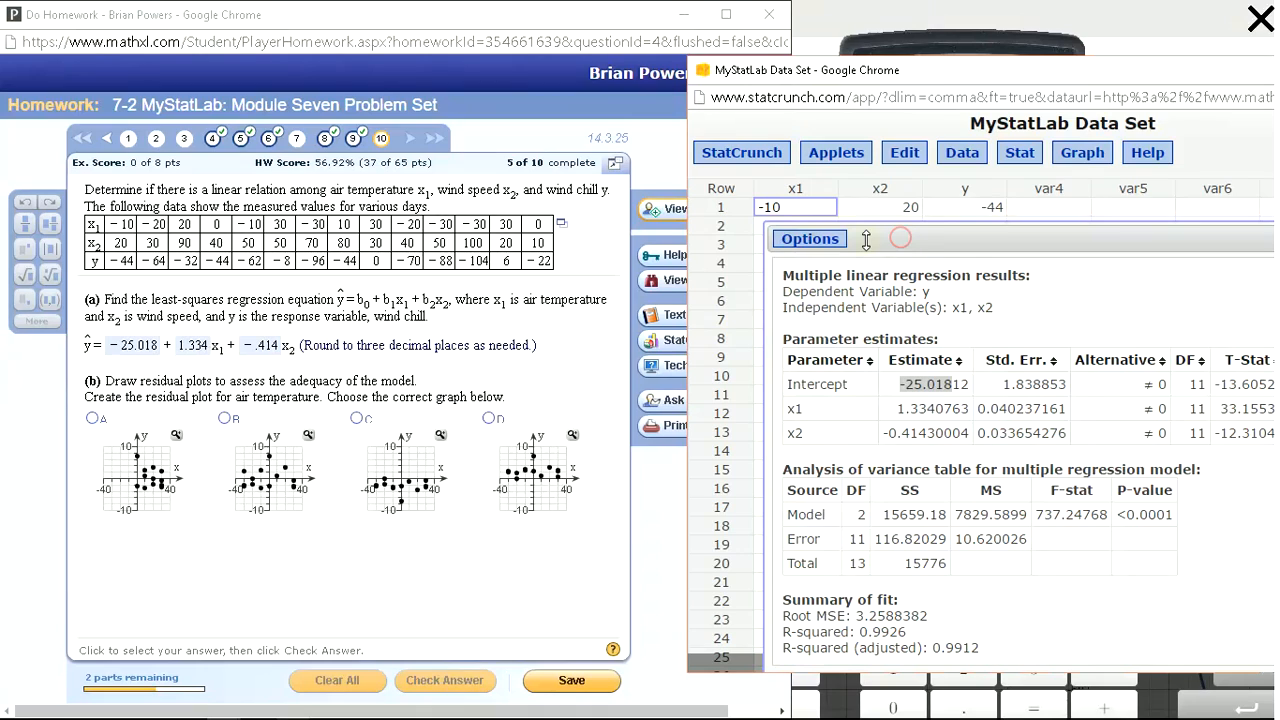
Edit the StatCrunch multiple linear regression to save its Residuals, recompute it, and close the results window.
left_click(820, 239)
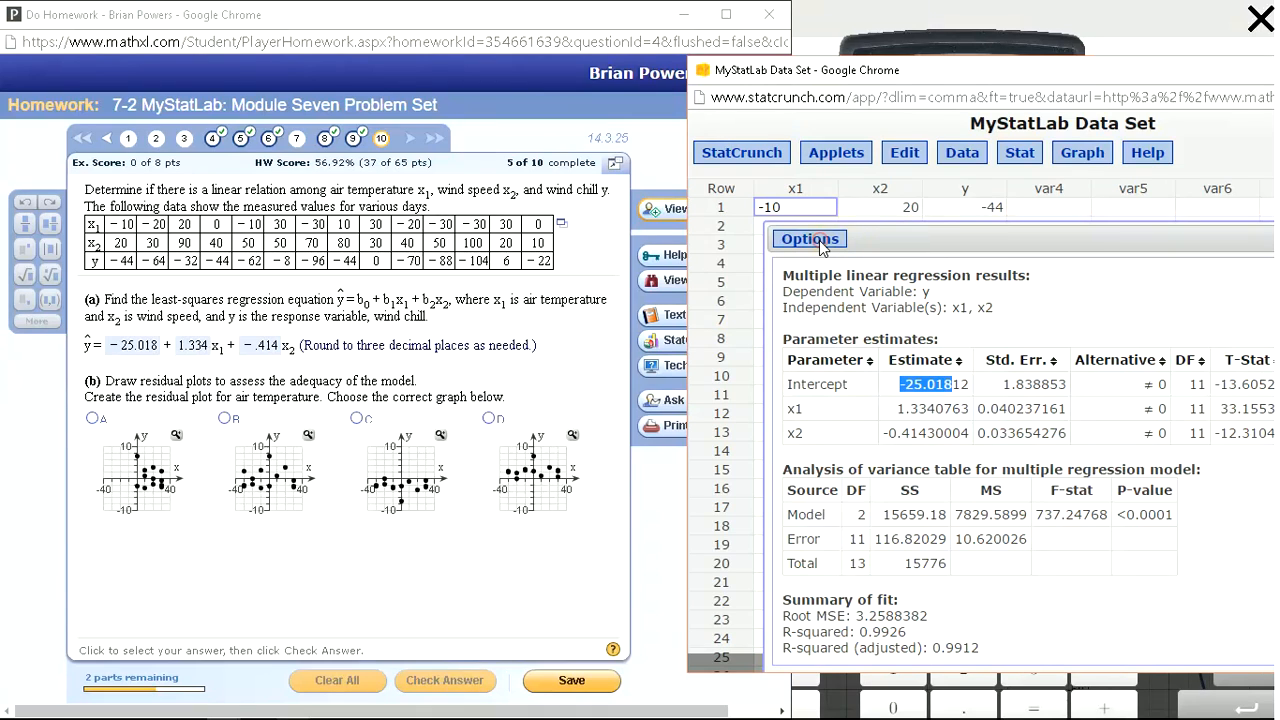
left_click(815, 240)
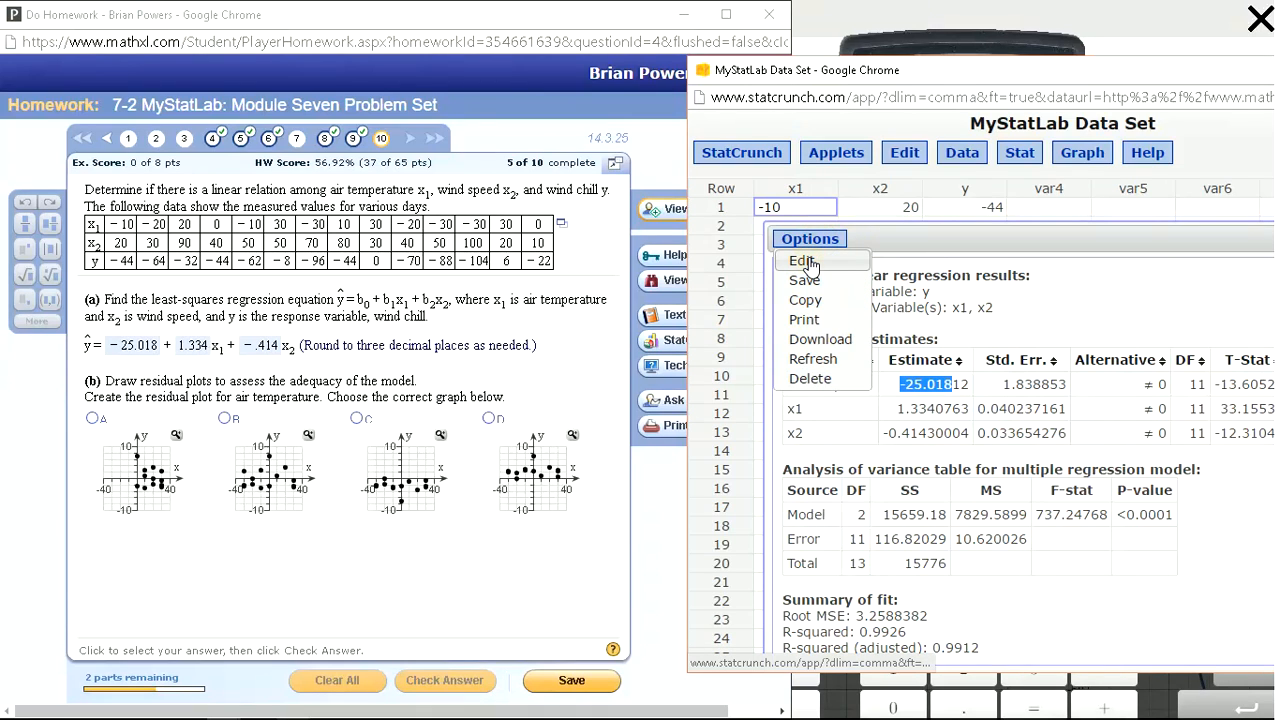
left_click(808, 262)
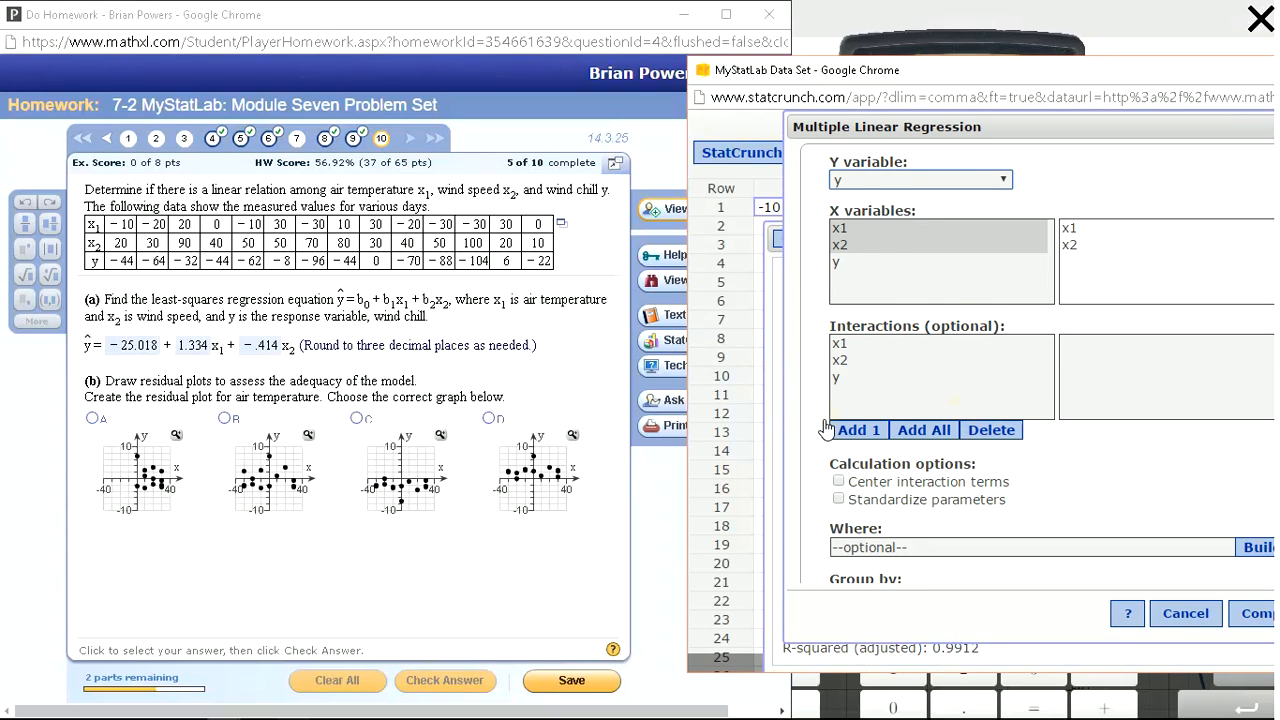
scroll(891, 257, "down", 3)
left_click_drag(990, 75, 808, 76)
scroll(947, 393, "down", 2)
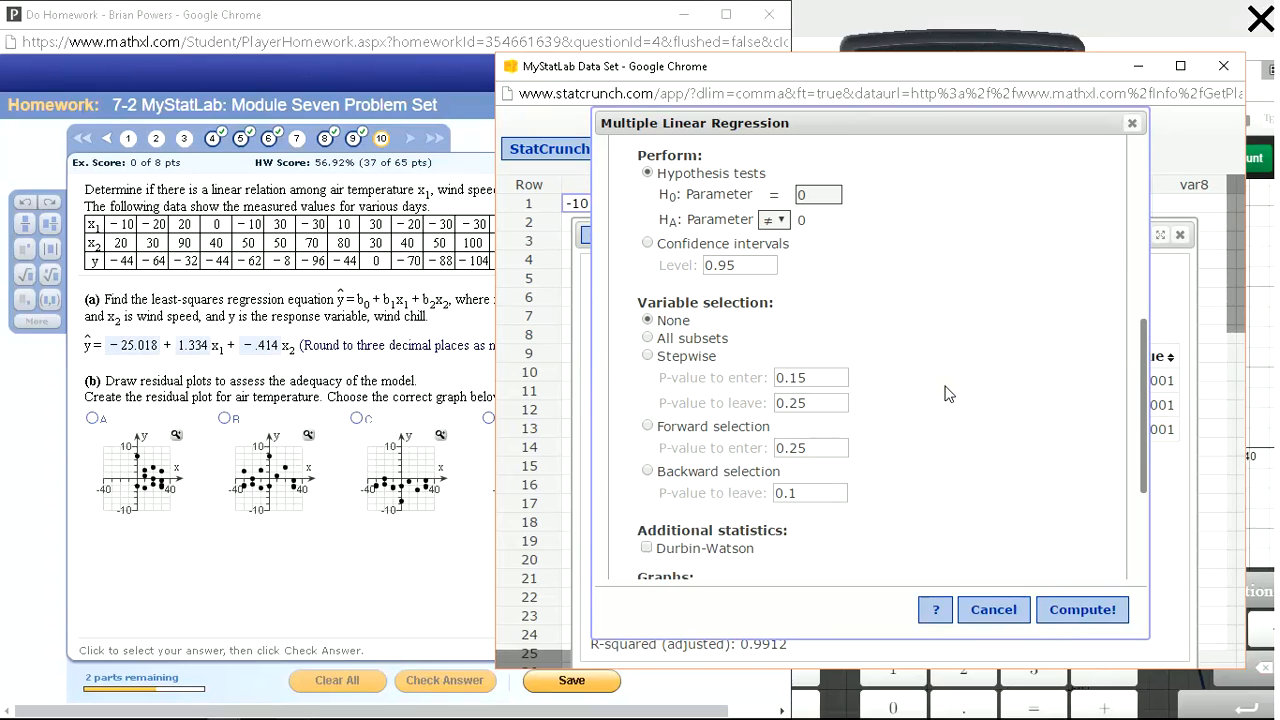
scroll(878, 371, "down", 3)
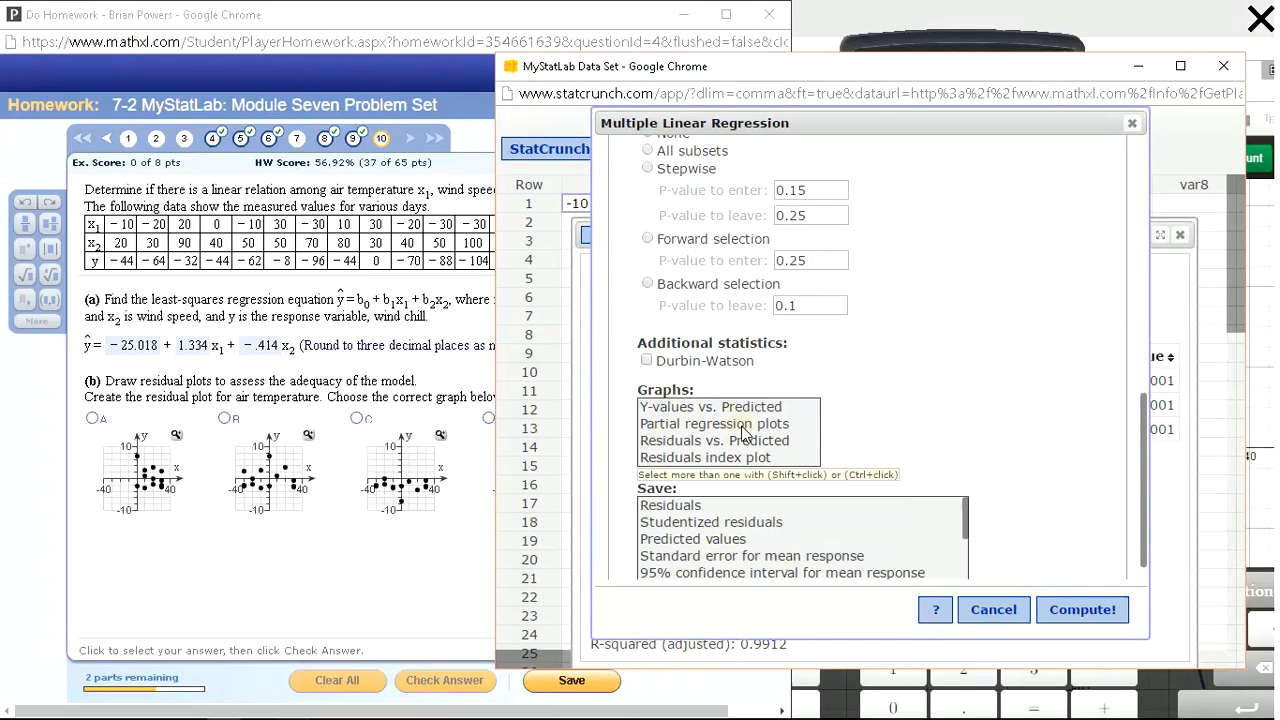
left_click(680, 510)
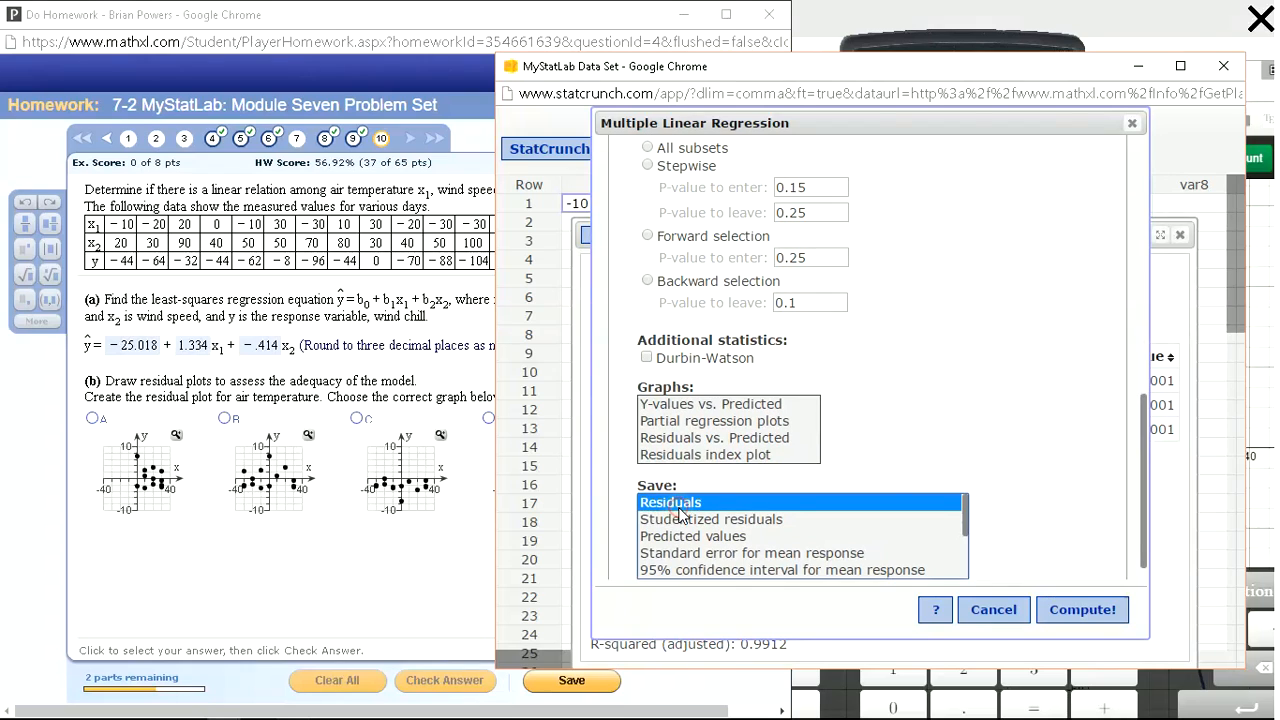
left_click(1082, 611)
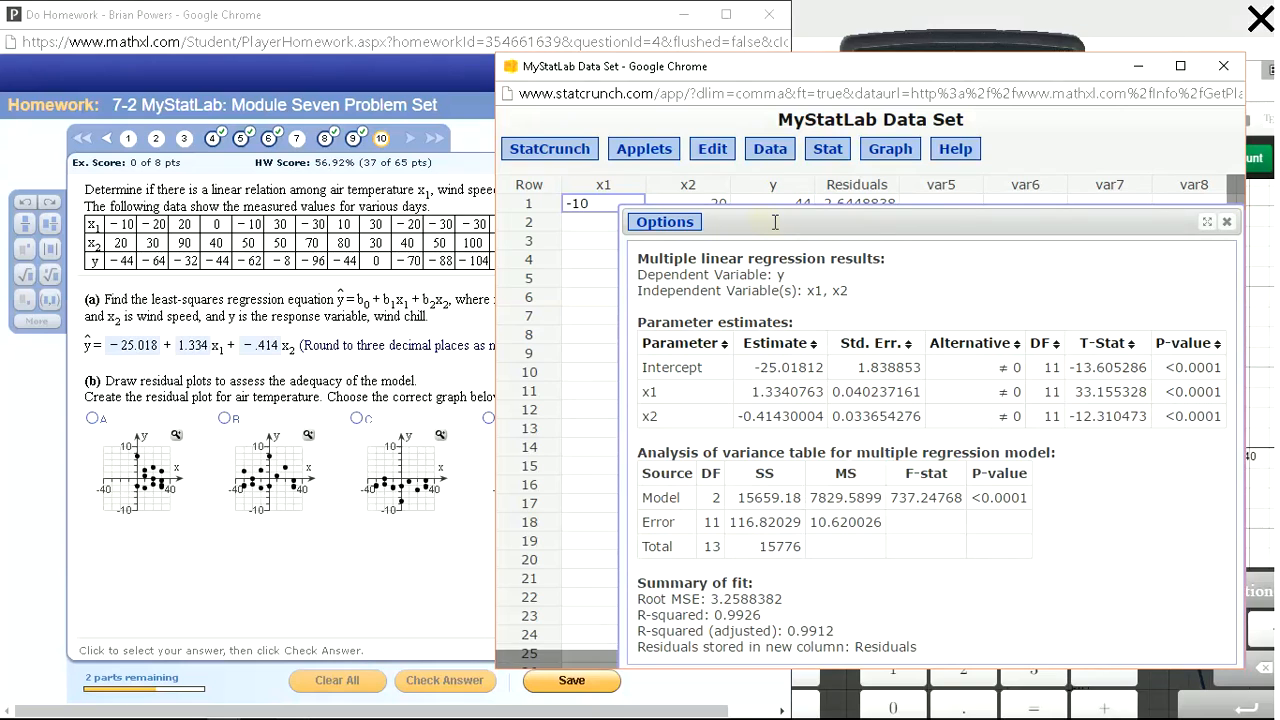
left_click_drag(775, 222, 763, 225)
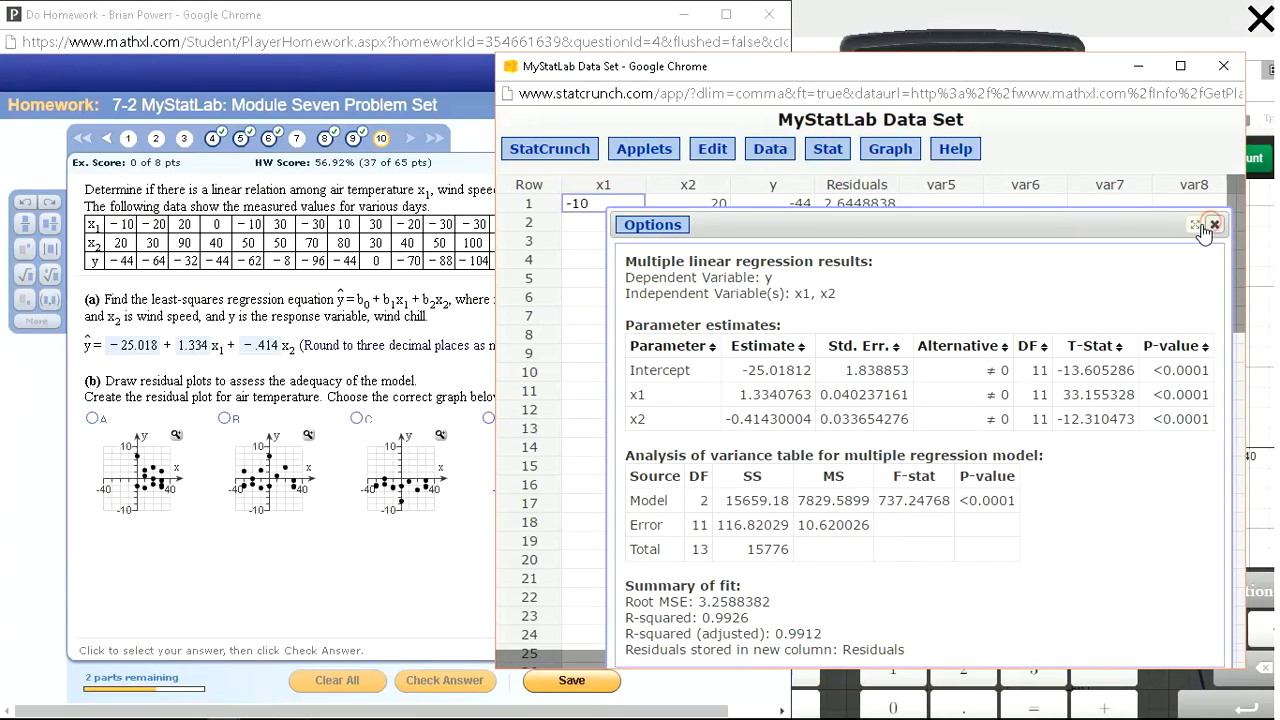
double_click(958, 225)
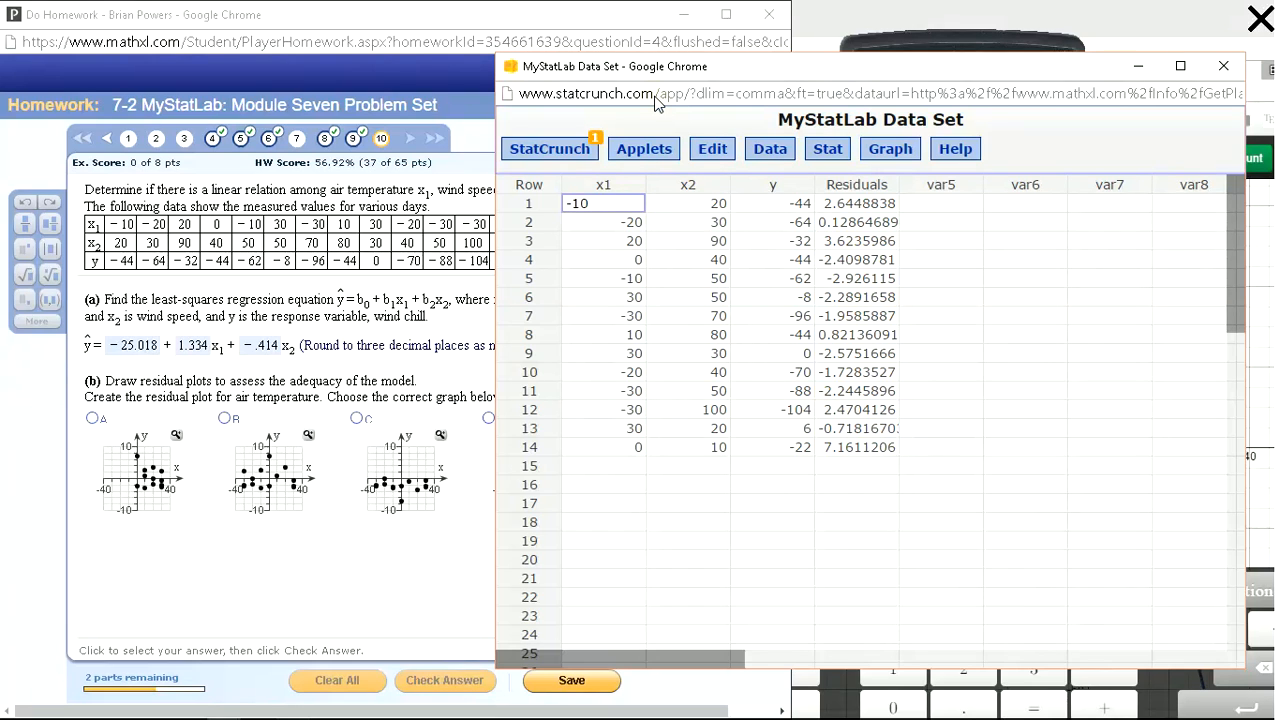
Create a StatCrunch scatter plot with x1 as the X variable and Residuals as the Y variable, and place it fully in view.
left_click_drag(682, 68, 815, 67)
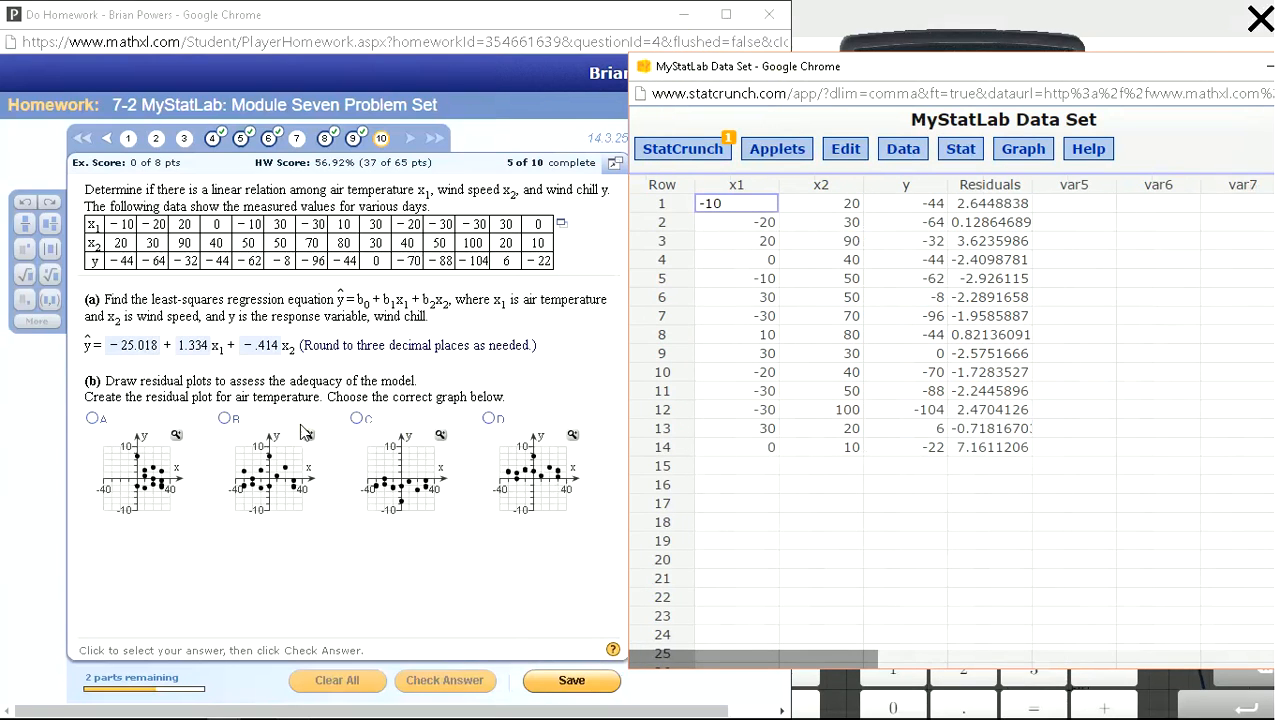
left_click(1022, 149)
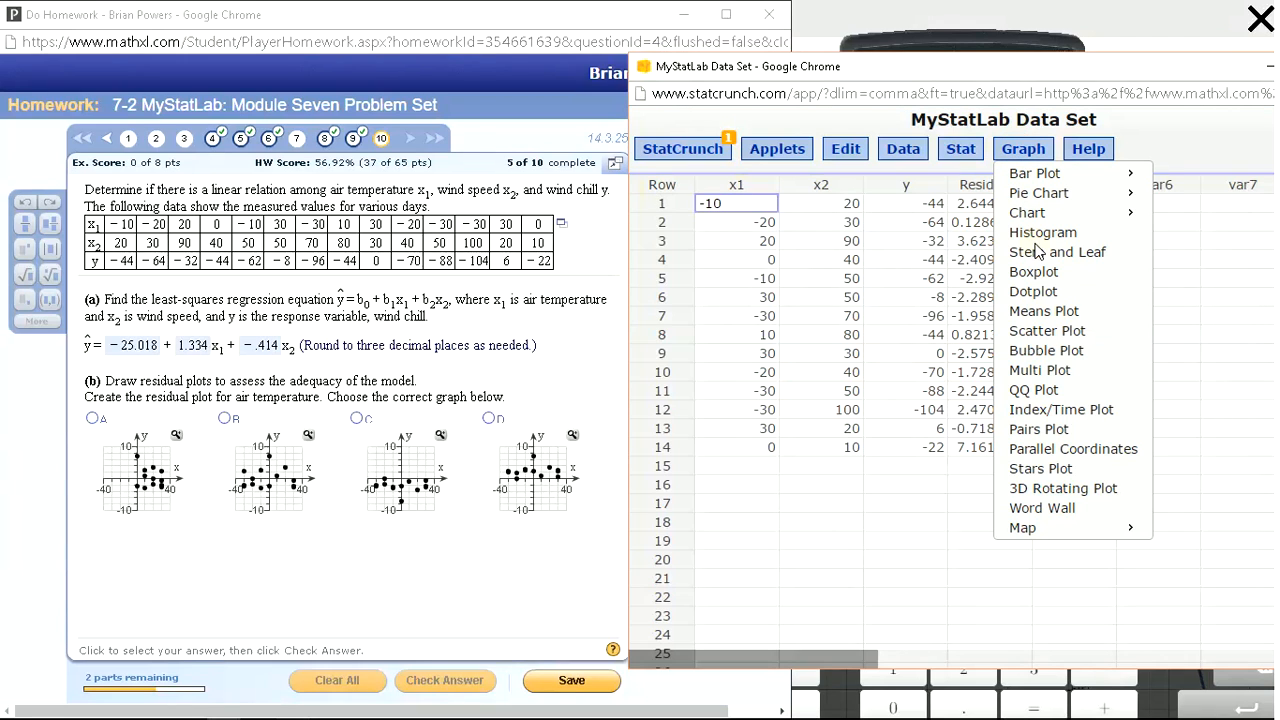
left_click(1041, 333)
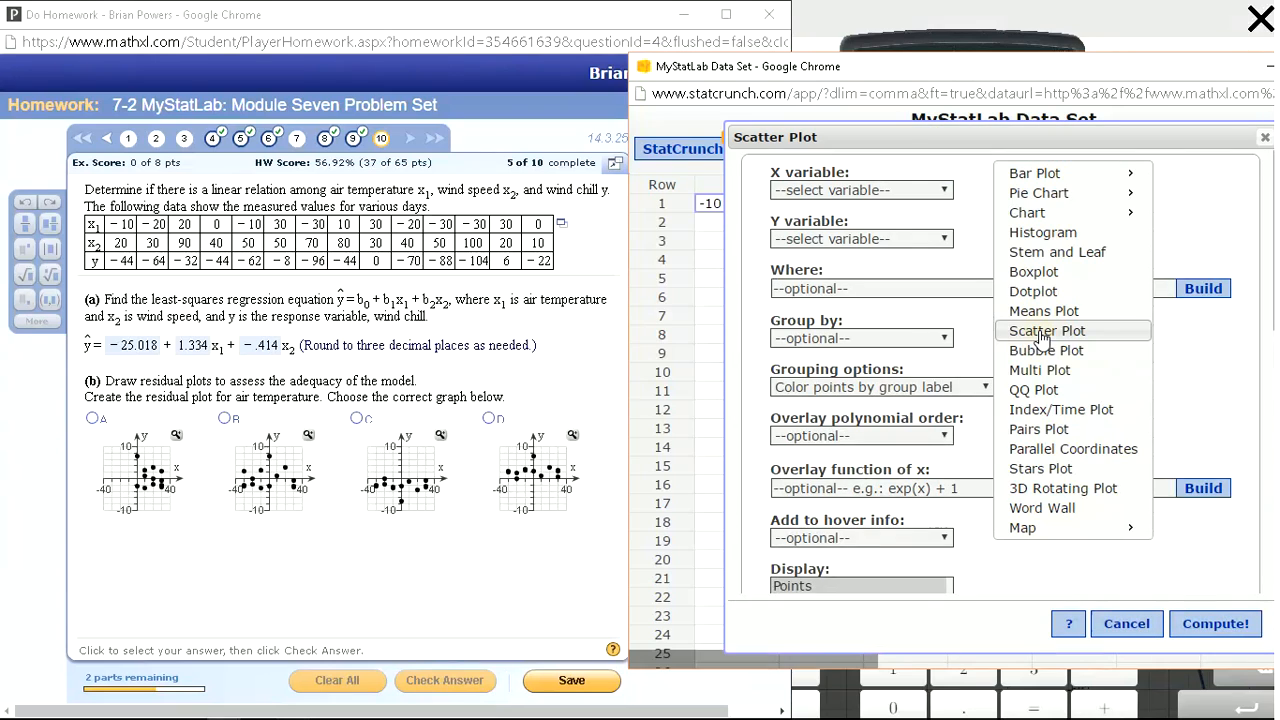
left_click(815, 196)
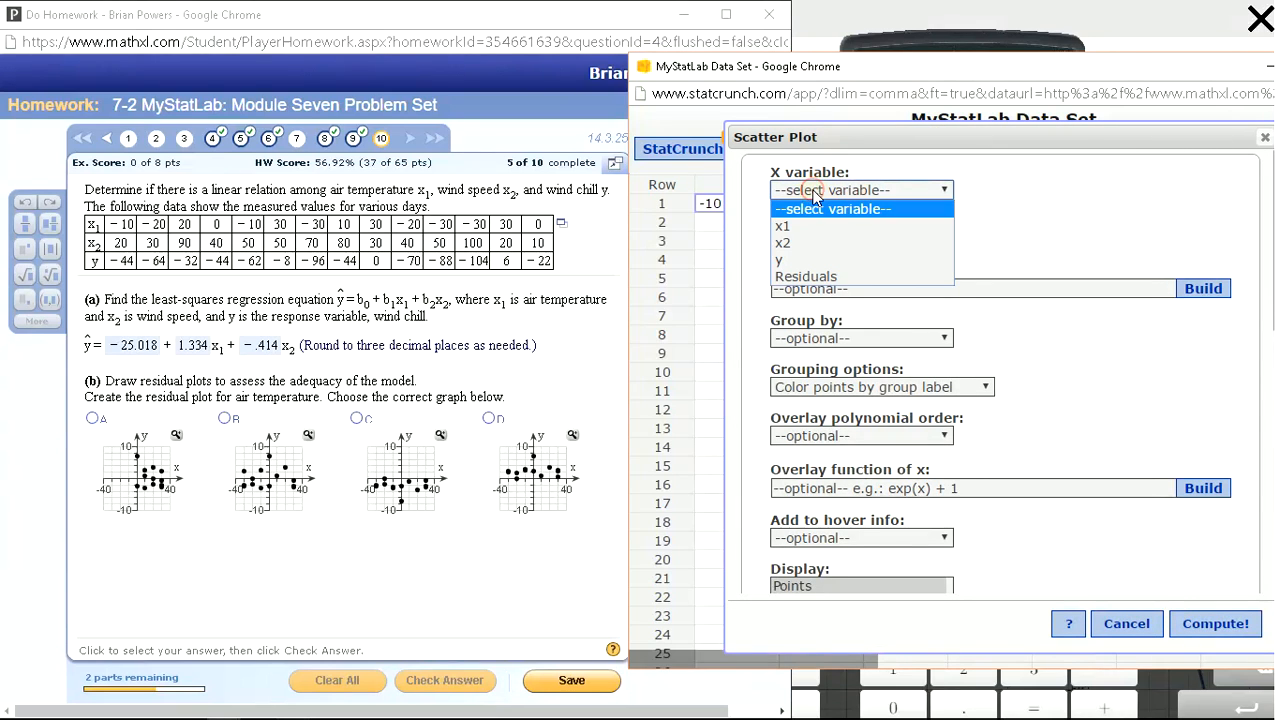
left_click(810, 222)
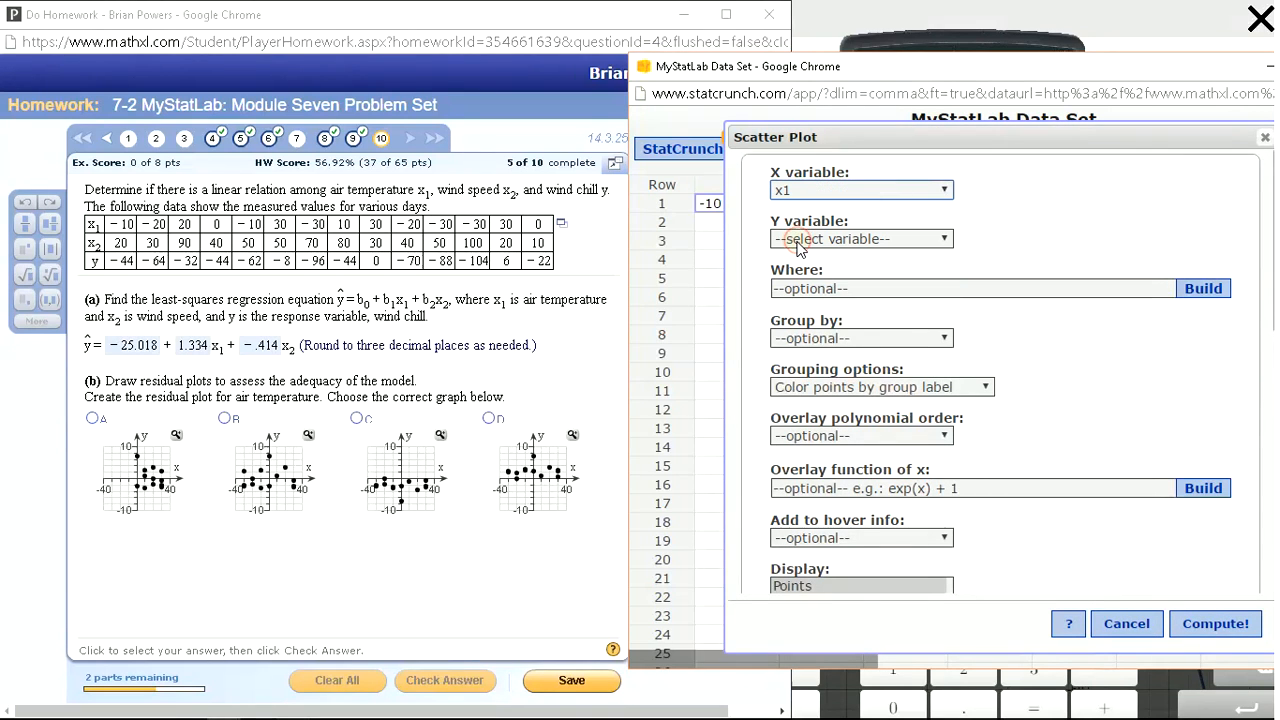
left_click(801, 240)
left_click(806, 325)
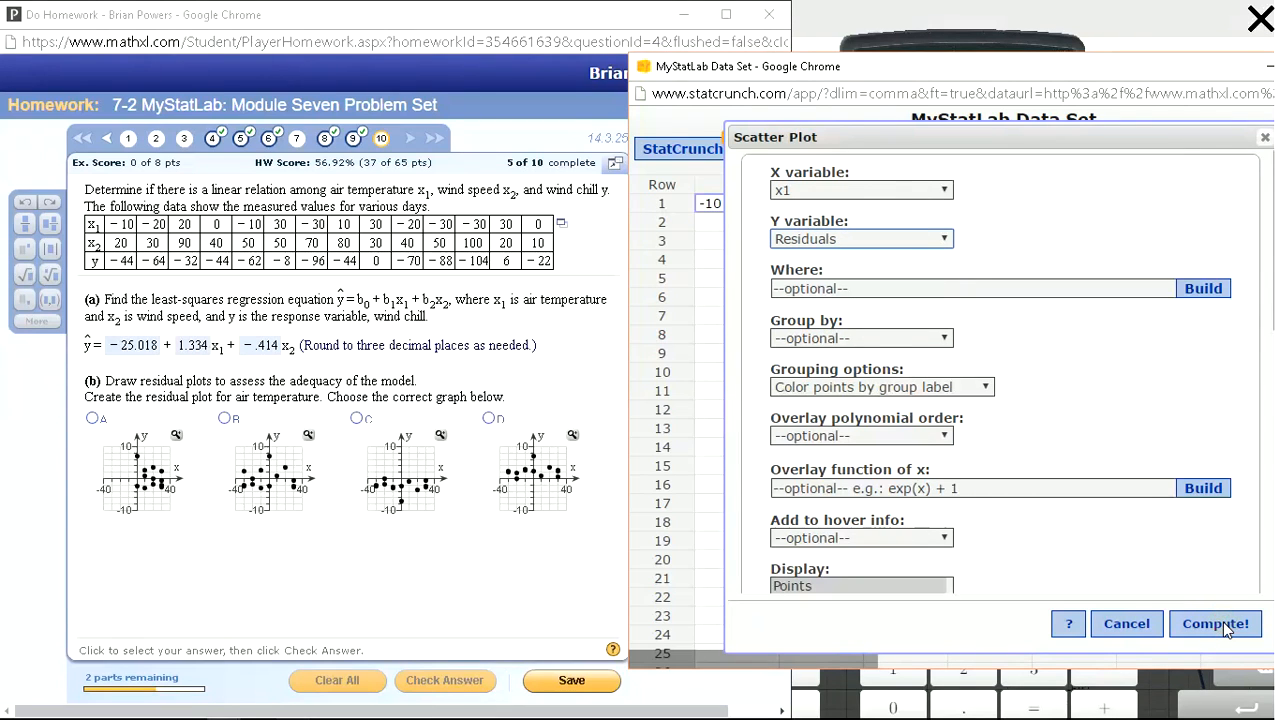
left_click(1223, 622)
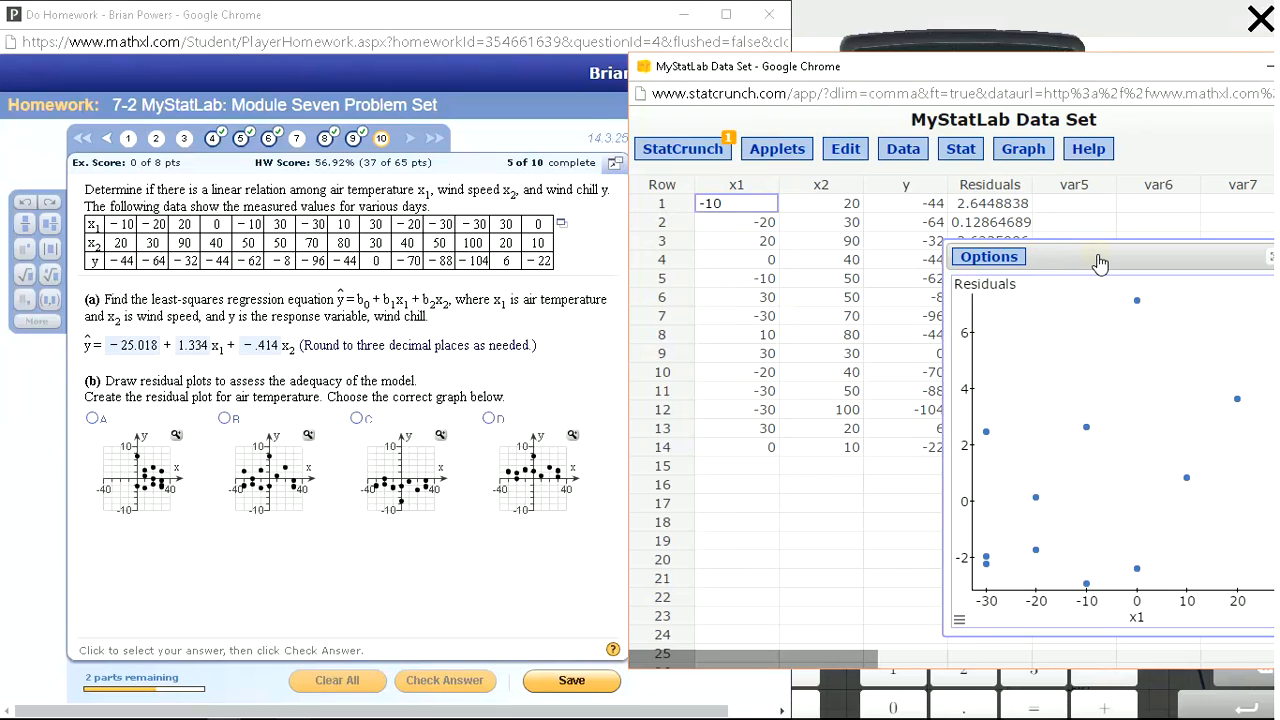
left_click_drag(1100, 258, 1009, 240)
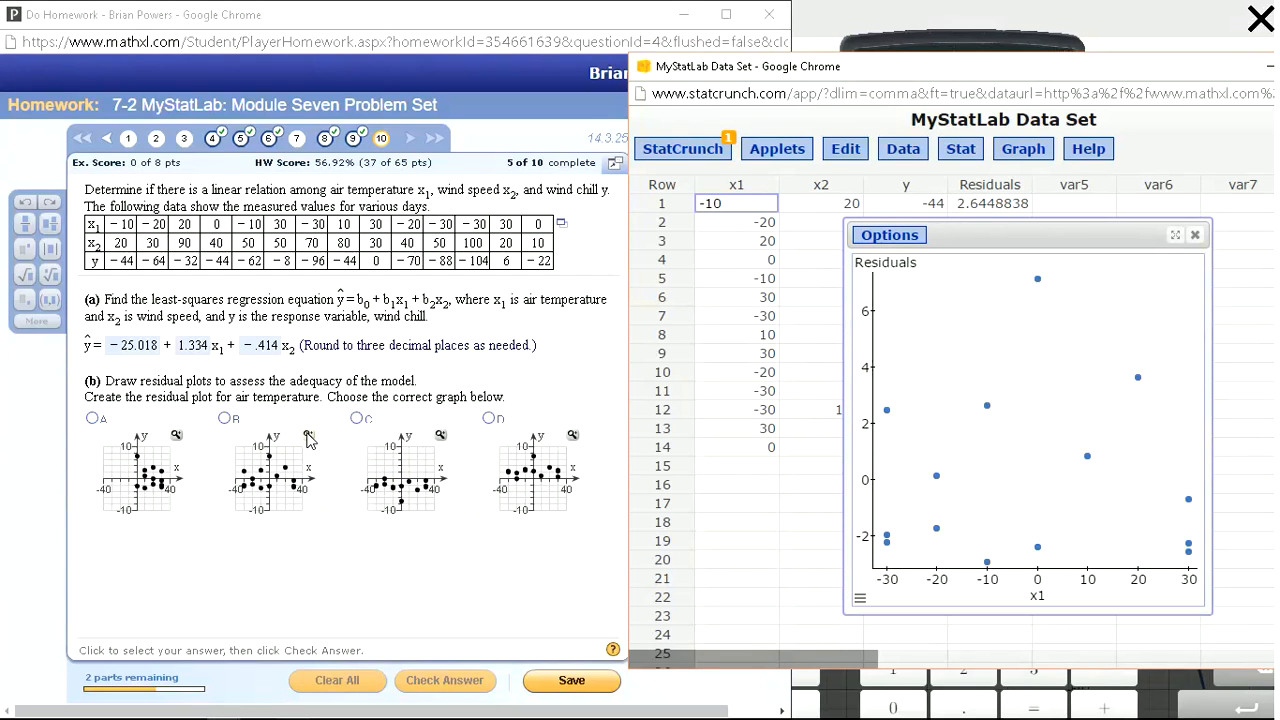
Enlarge graph B to compare it with the plot, choose B as the air temperature residual plot, submit it, and continue.
left_click(308, 438)
left_click(308, 438)
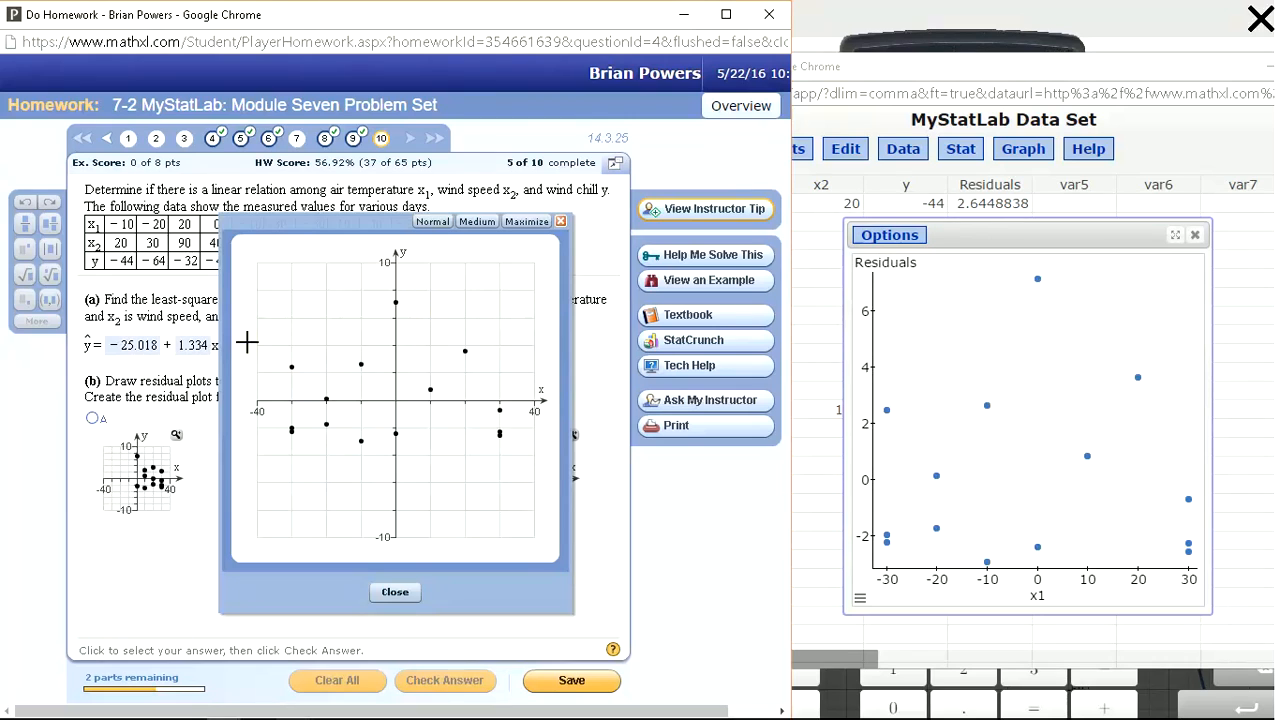
left_click(392, 593)
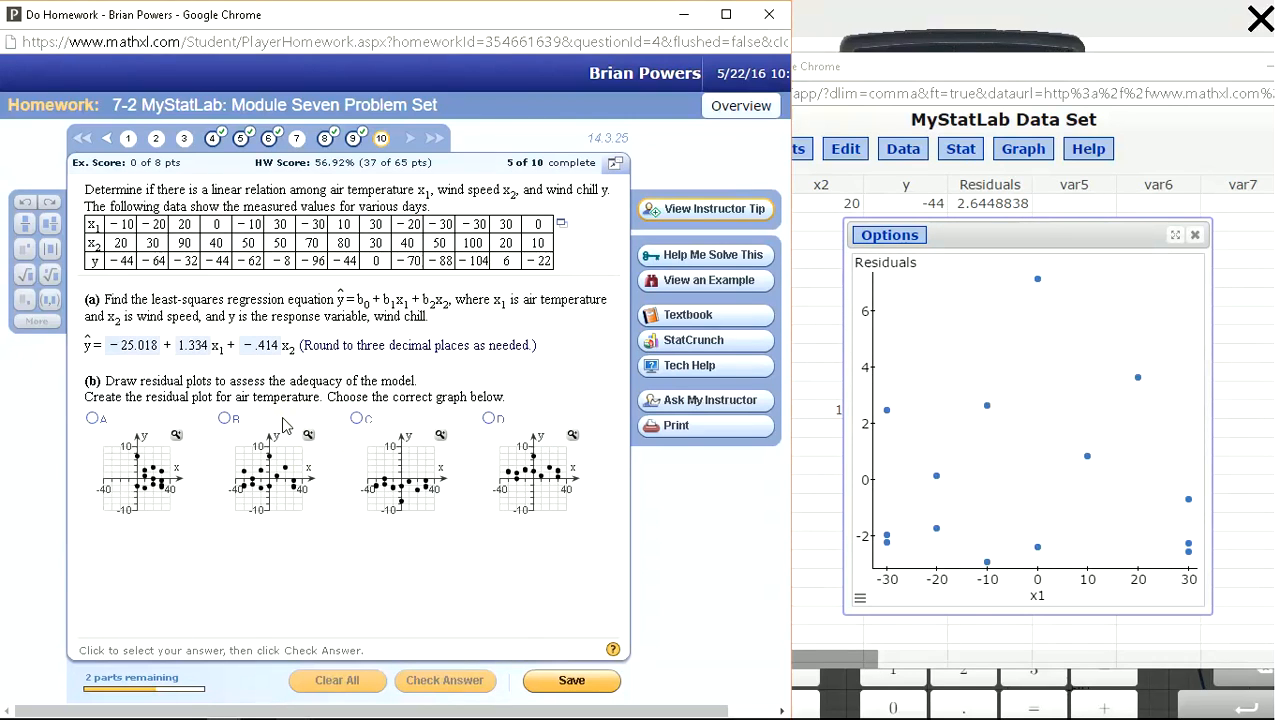
left_click(224, 419)
key("Return")
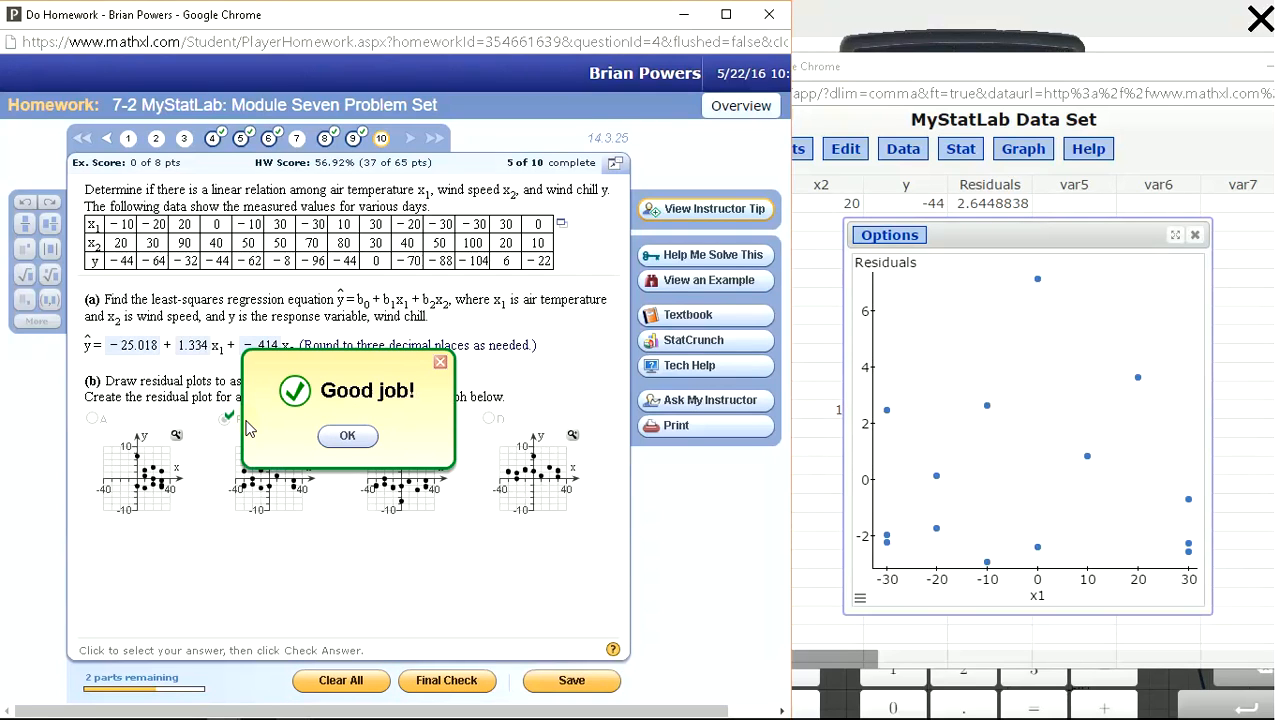
key("Return")
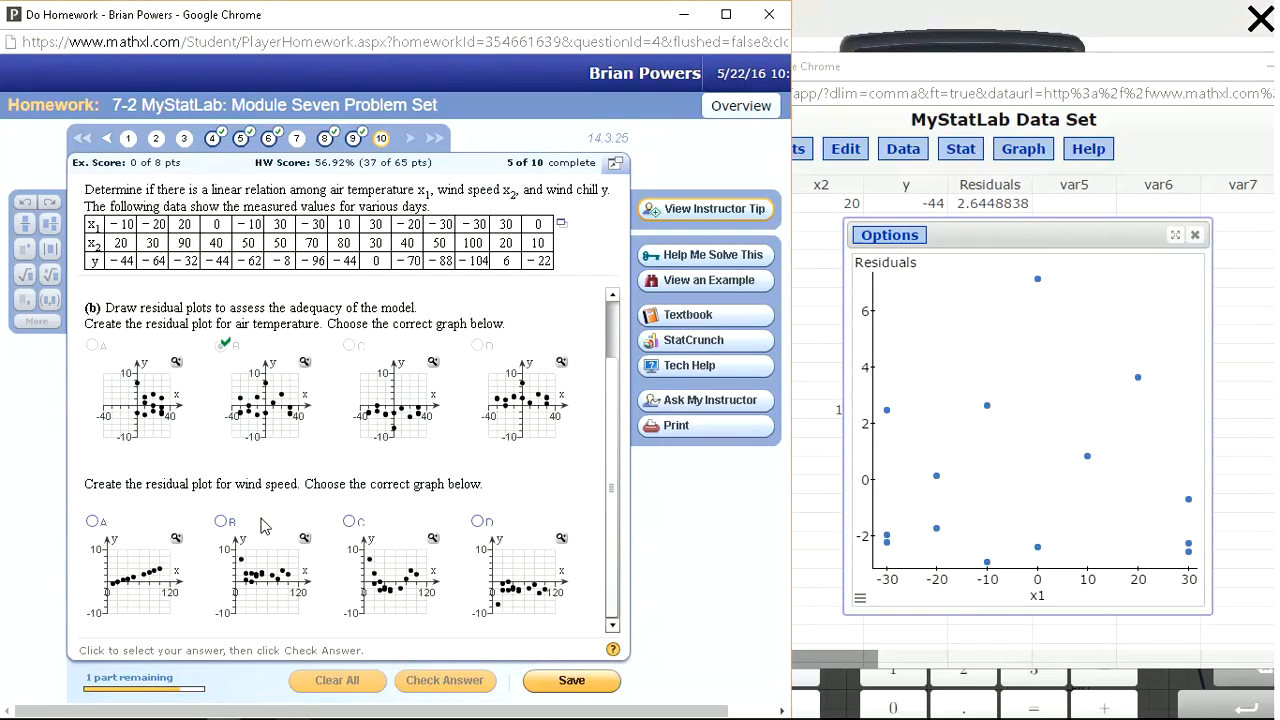
Edit the StatCrunch scatter plot to use x2 as the X variable, recompute it, and place it fully in view.
left_click(889, 236)
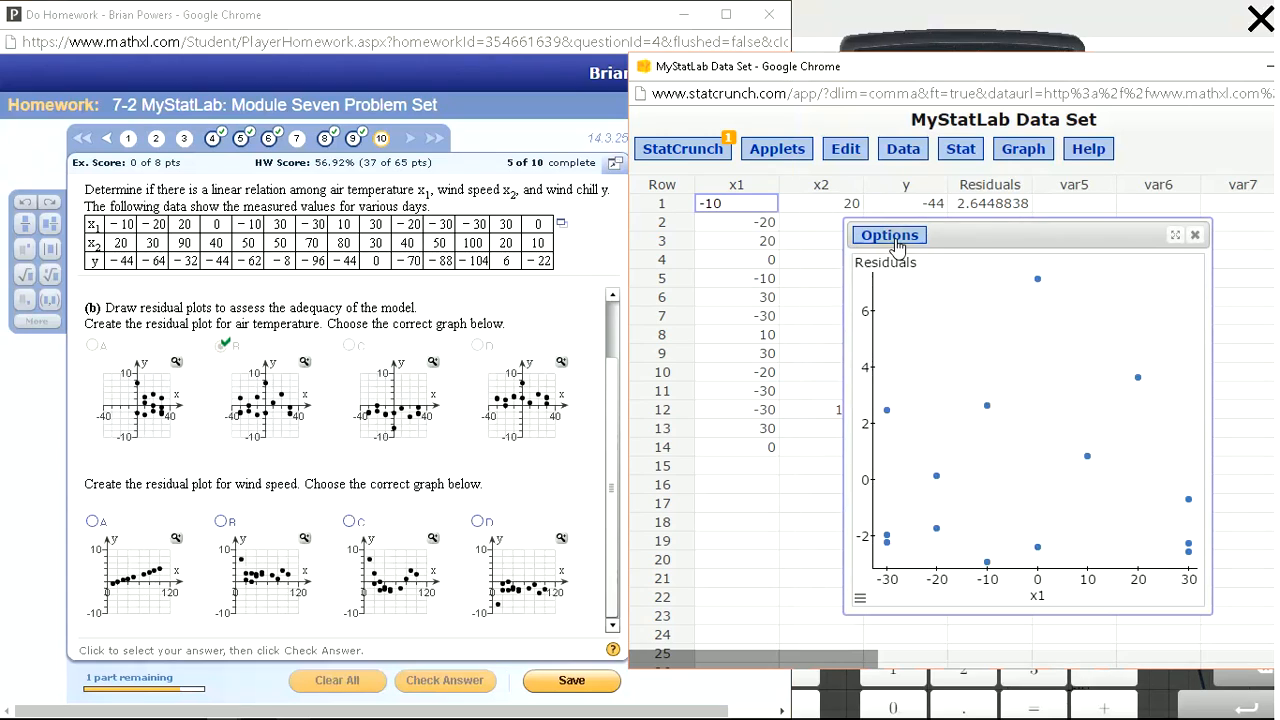
left_click(889, 257)
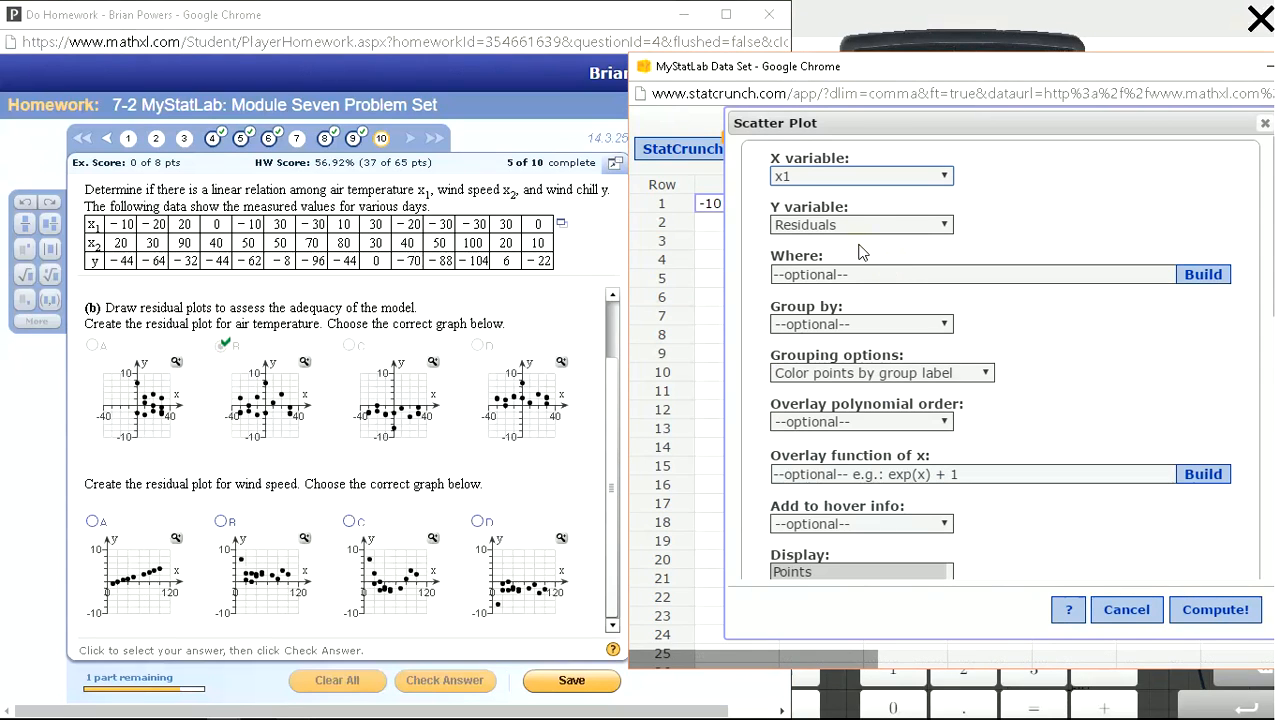
left_click(795, 178)
left_click(786, 229)
left_click(1207, 618)
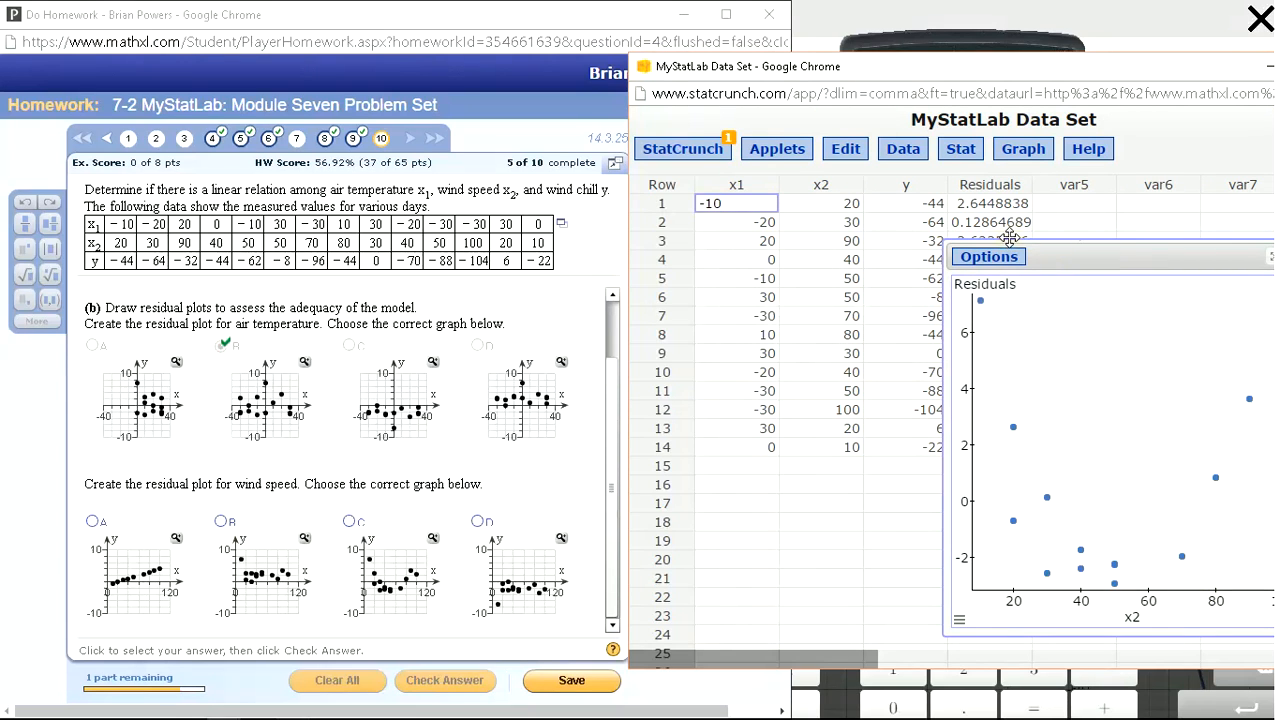
left_click_drag(1009, 237, 906, 212)
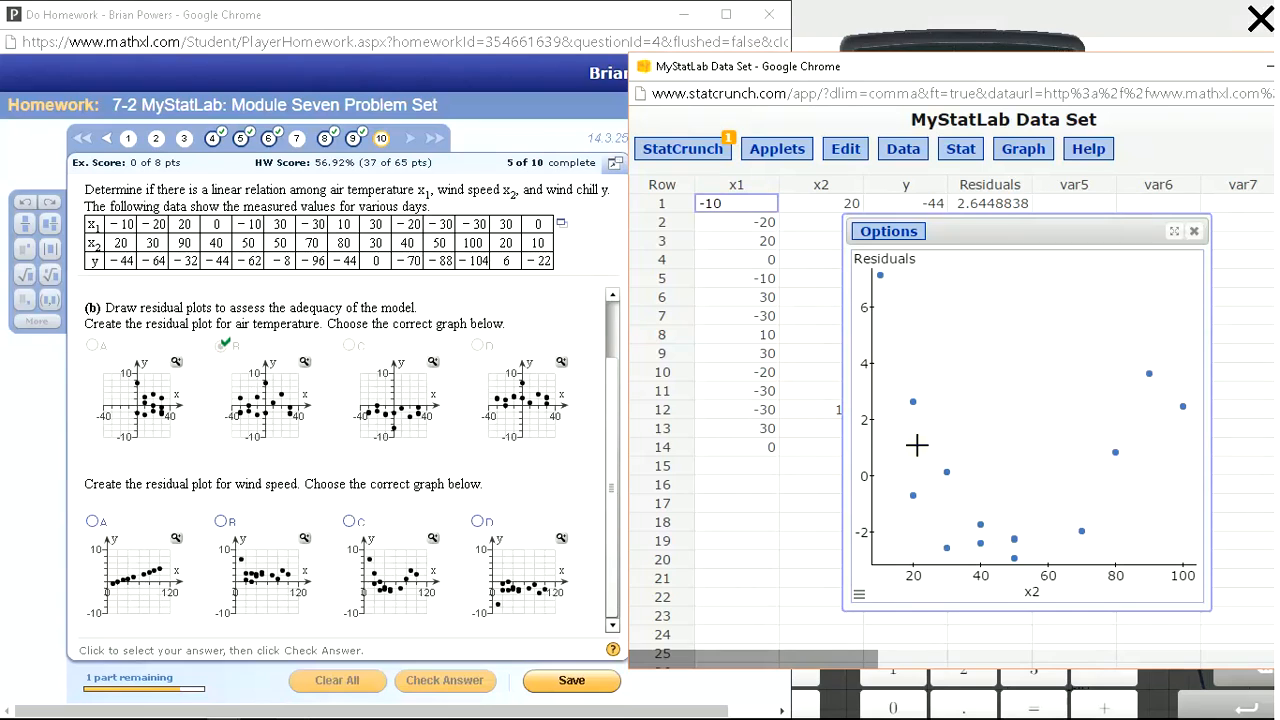
Choose graph C as the wind speed residual plot in the homework, submit it, and continue to the conclusion question.
left_click(460, 22)
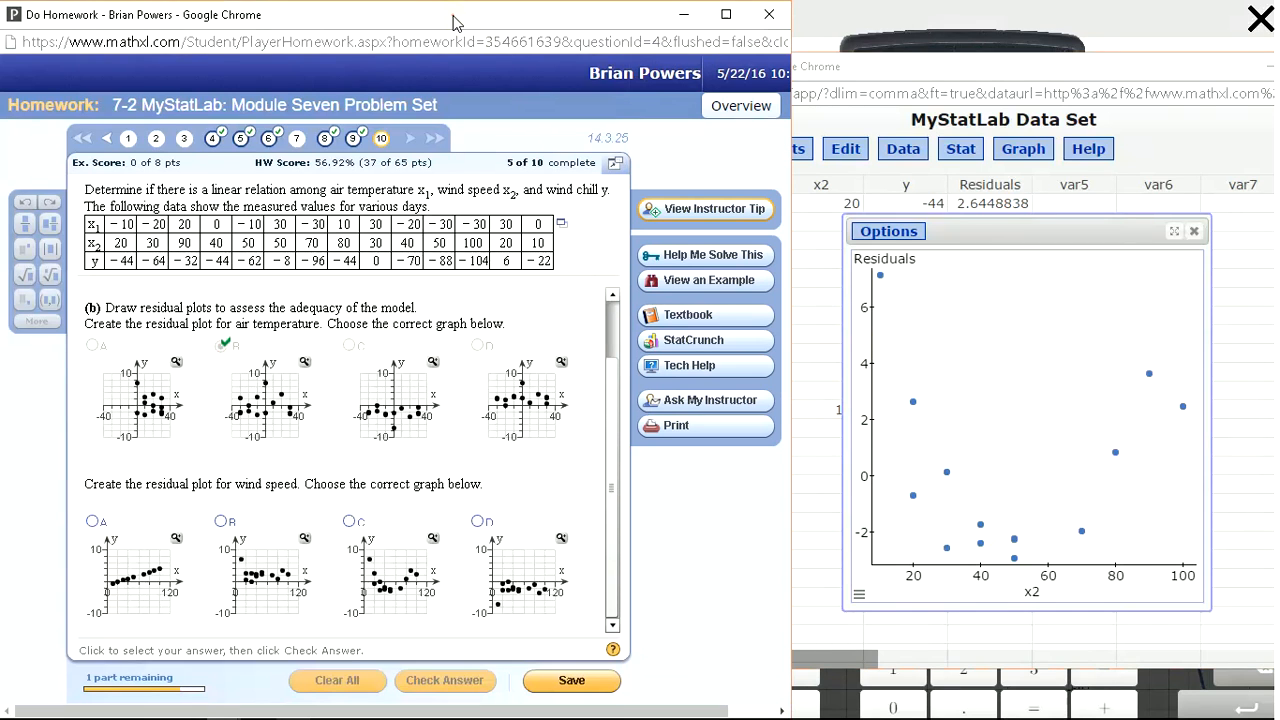
left_click(348, 522)
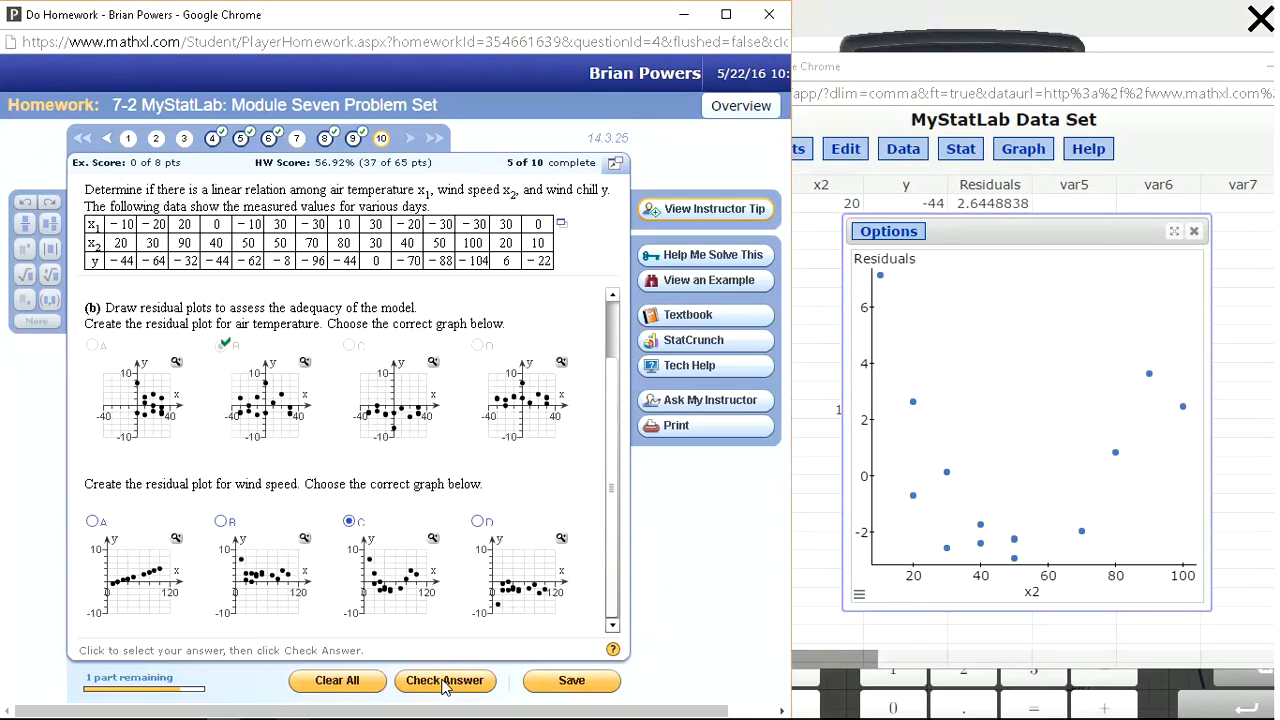
key("Return")
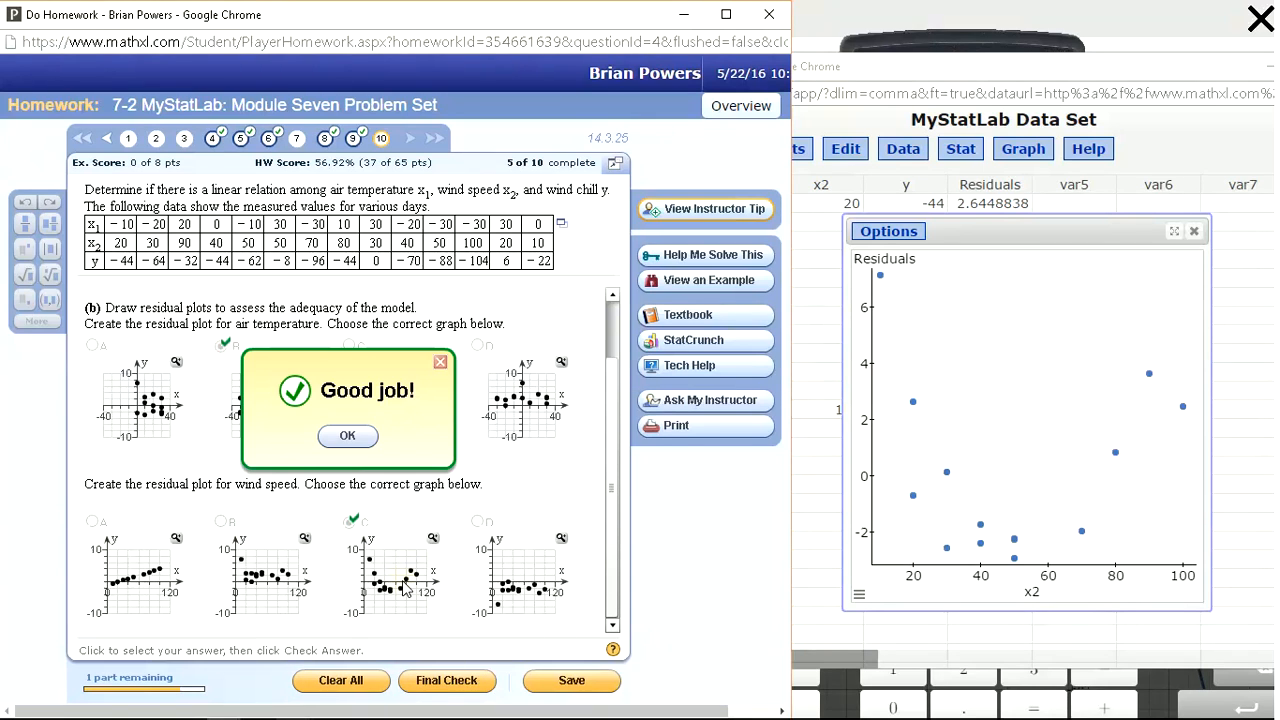
key("Return")
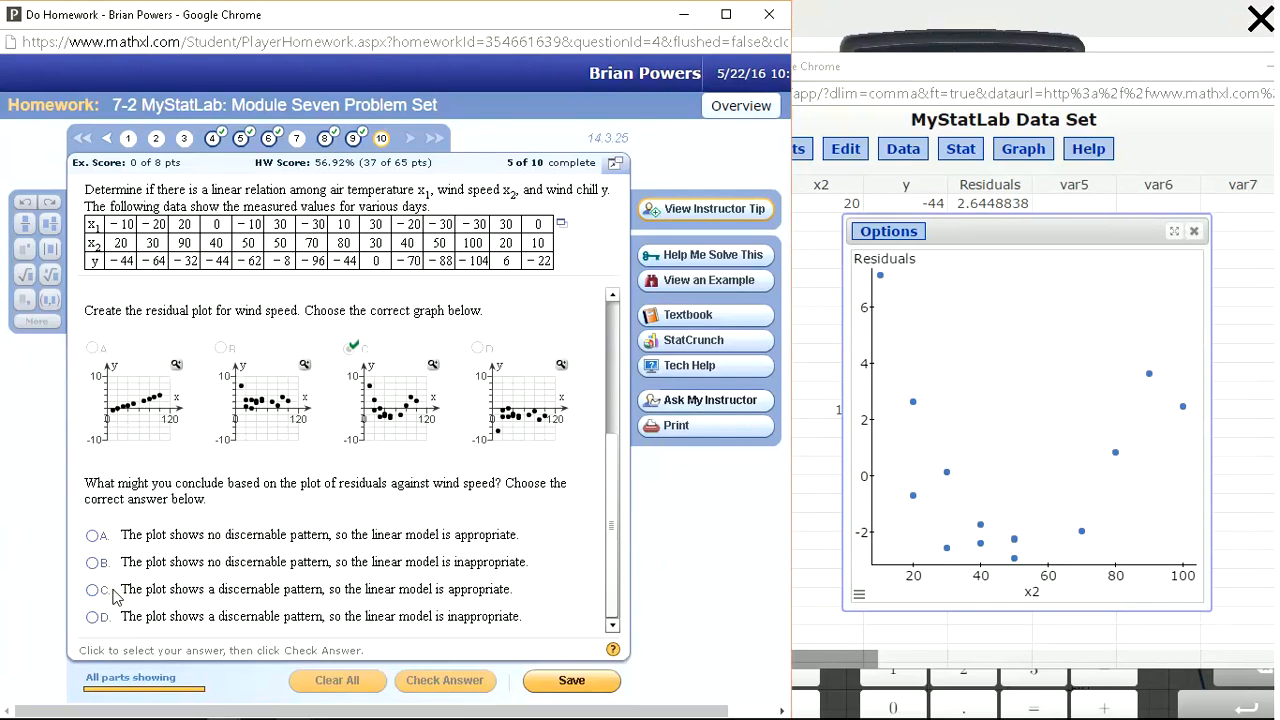
Answer the conclusion with D, a discernable pattern making the linear model inappropriate, and submit it.
left_click(93, 617)
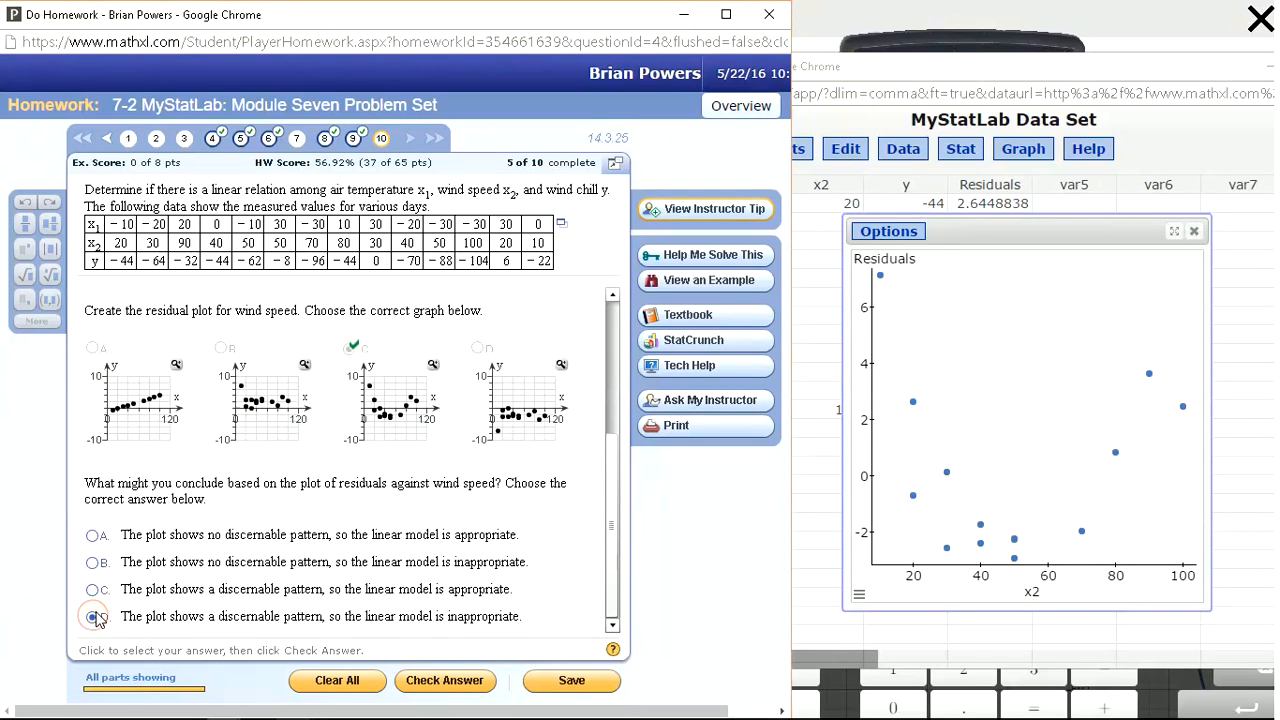
key("Return")
key("Return")
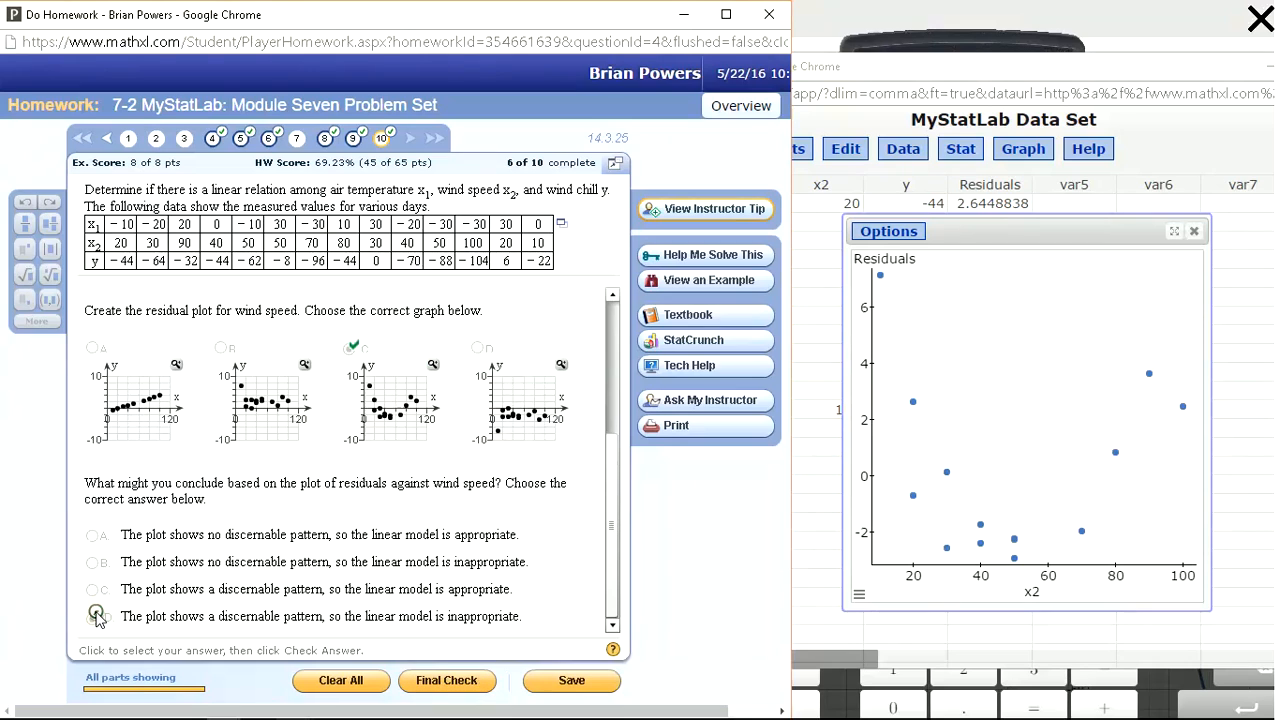